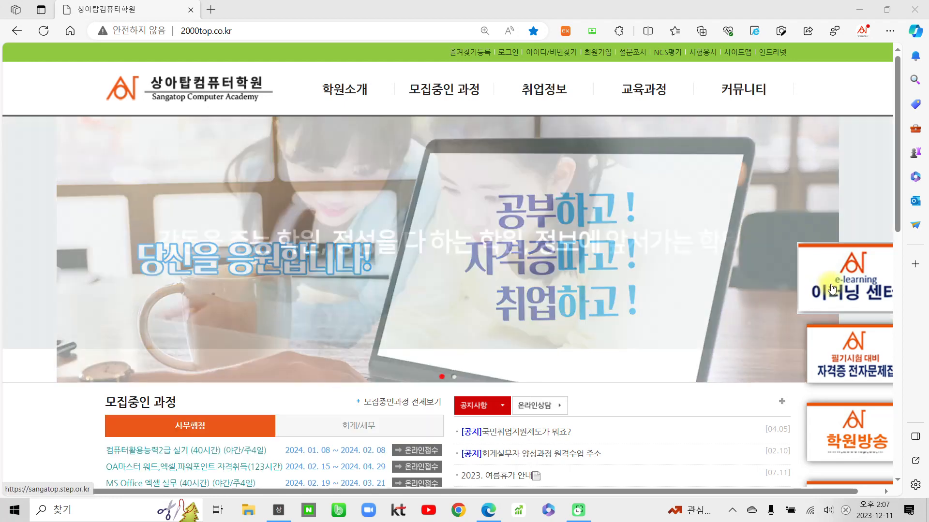
Open the academy's e-learning center site, review its full 공지사항 list and return to the e-learning home page.
left_click(831, 284)
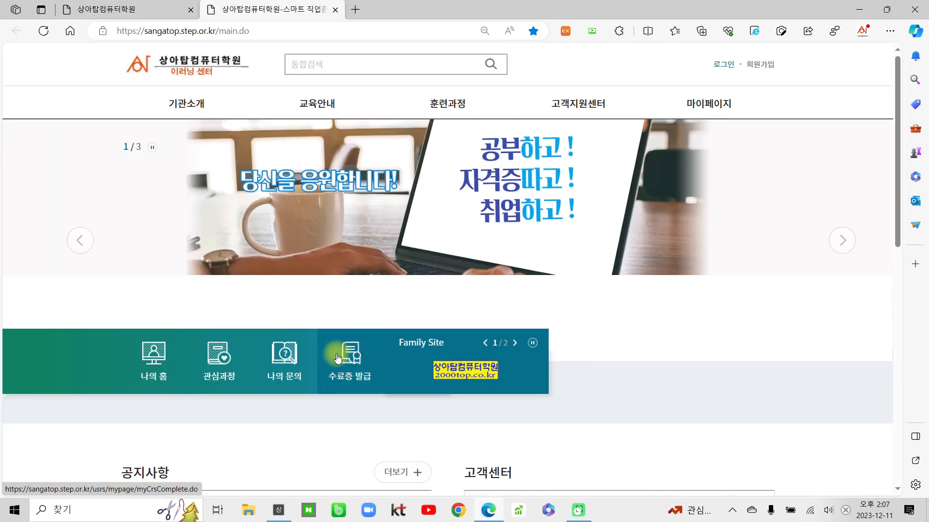
scroll(339, 357, "down", 5)
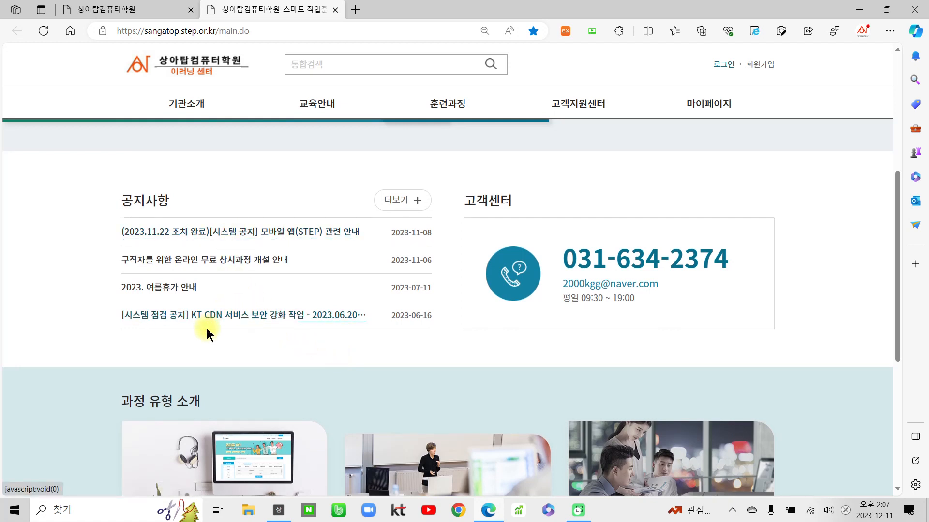
left_click(408, 212)
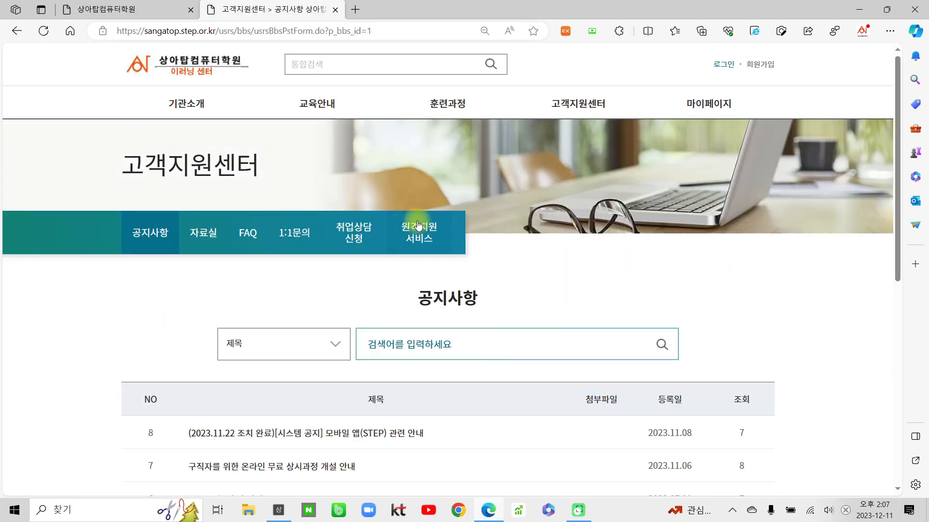
scroll(380, 239, "down", 3)
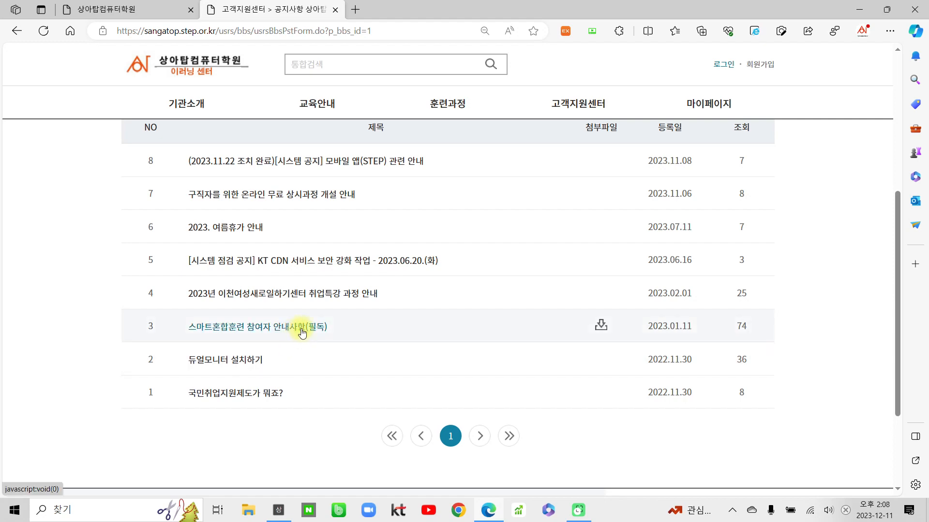
scroll(302, 333, "up", 4)
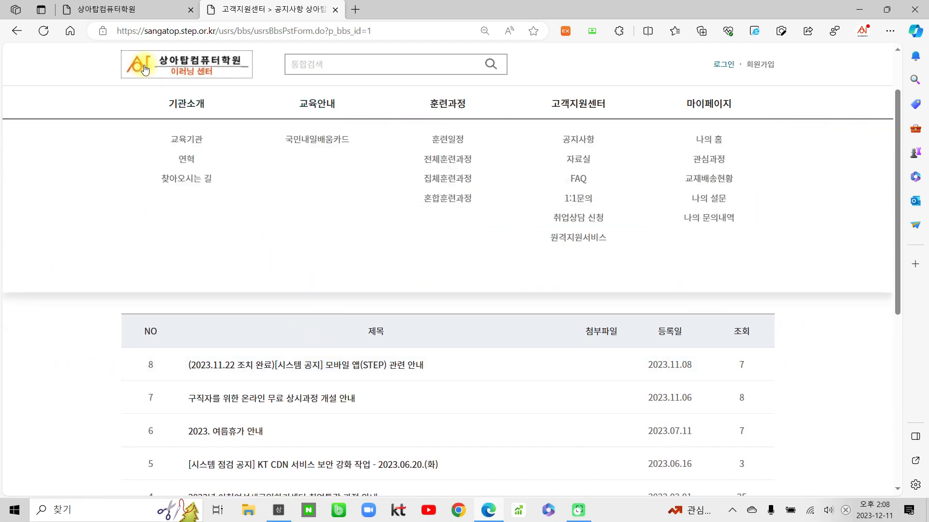
left_click(145, 71)
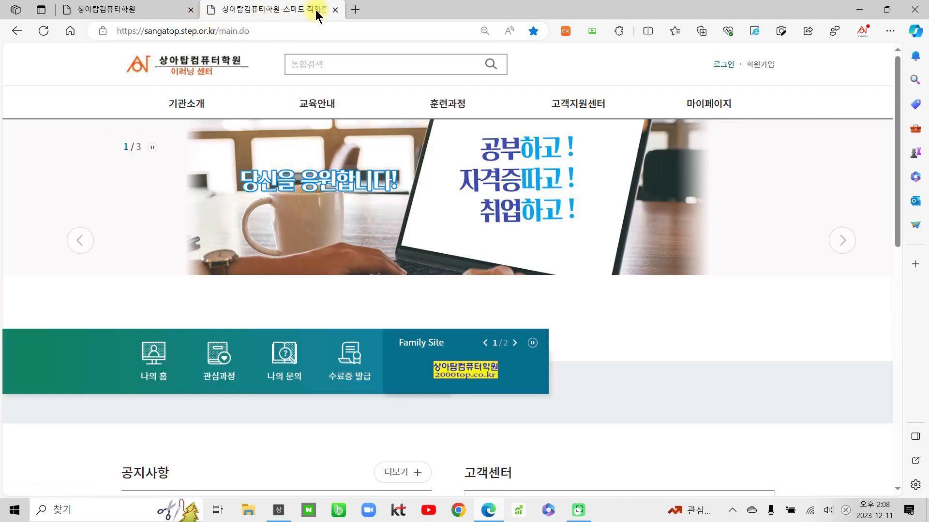
Switch back to the academy's main site and mark its 2000top.co.kr address on screen.
left_click(145, 10)
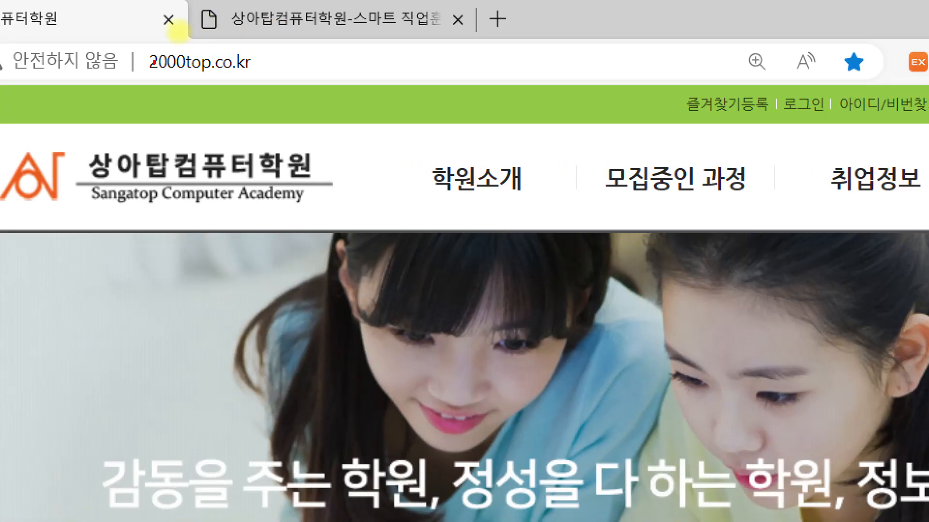
mouse_move(116, 32)
left_mouse_down()
mouse_move(184, 57)
mouse_move(324, 80)
left_mouse_up()
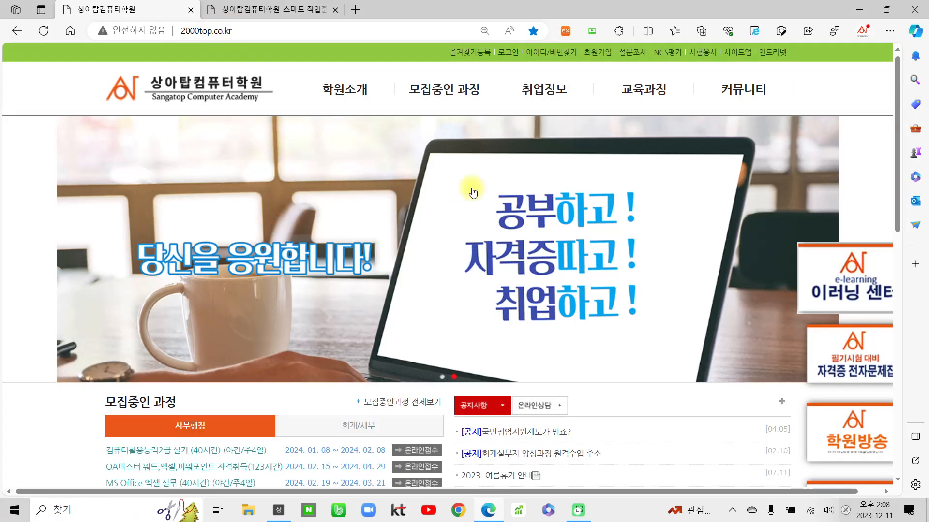
Open the full 온라인 입학상담 board from the main site and look through its posts.
scroll(761, 332, "down", 2)
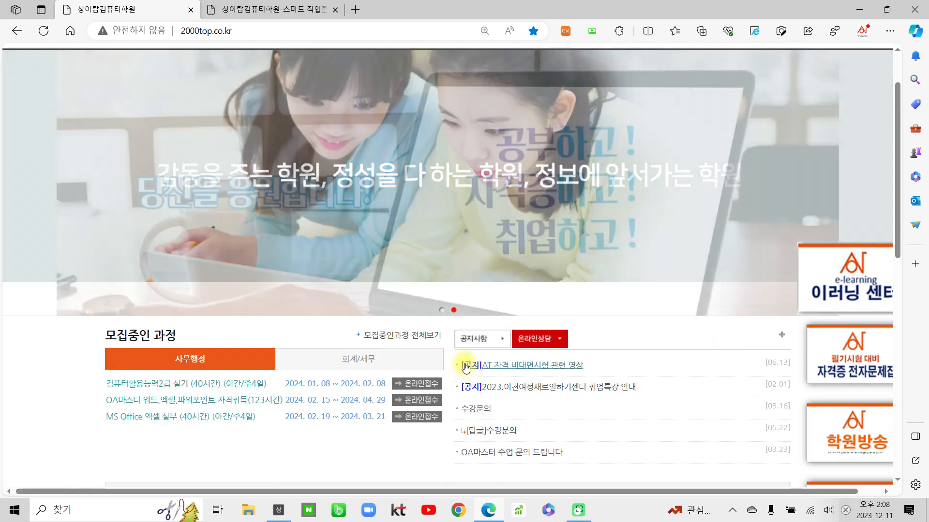
left_click(477, 345)
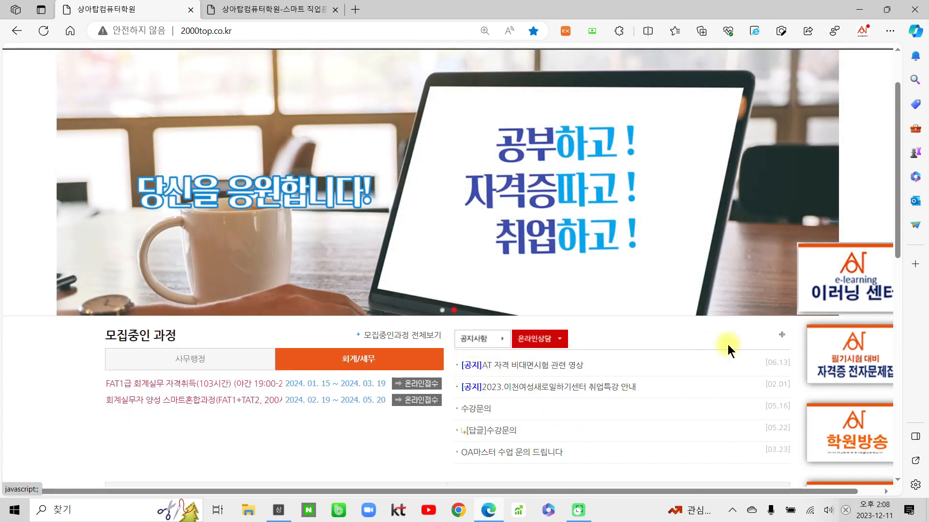
left_click(782, 335)
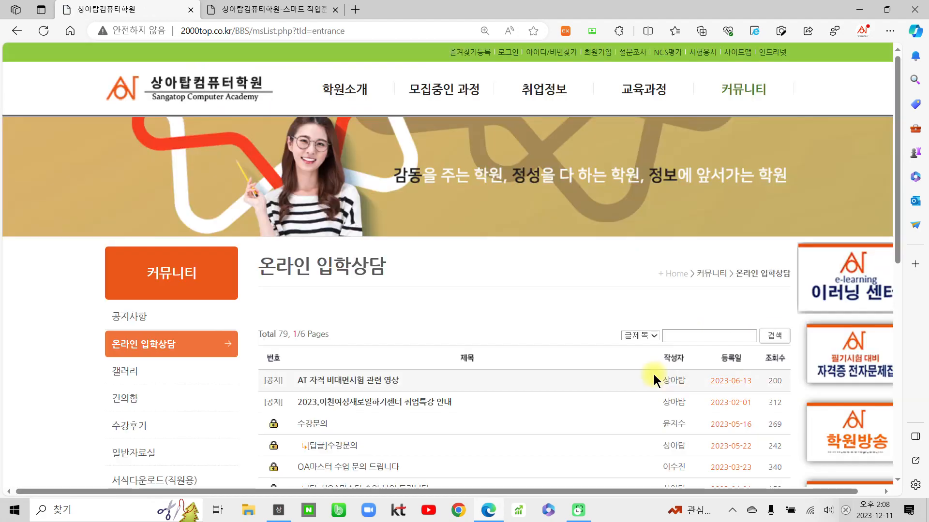
scroll(654, 373, "down", 3)
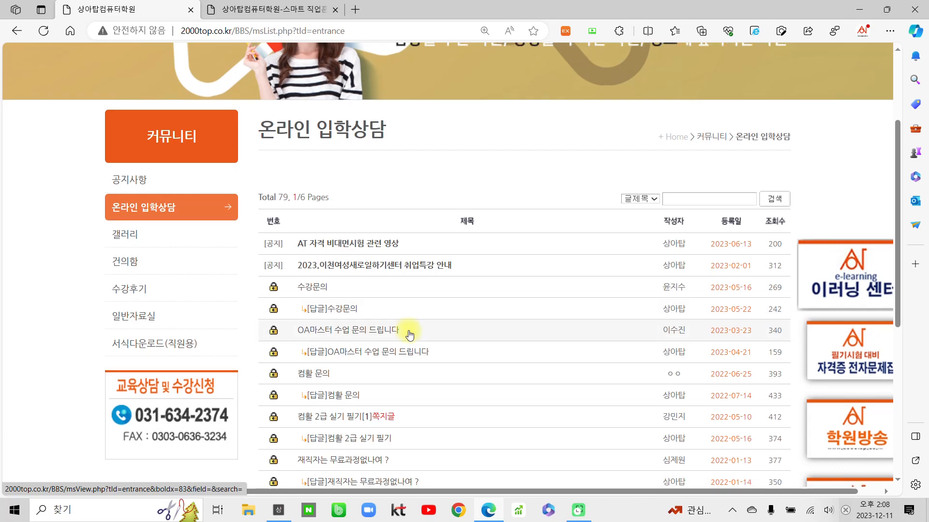
scroll(409, 334, "down", 3)
scroll(409, 333, "up", 3)
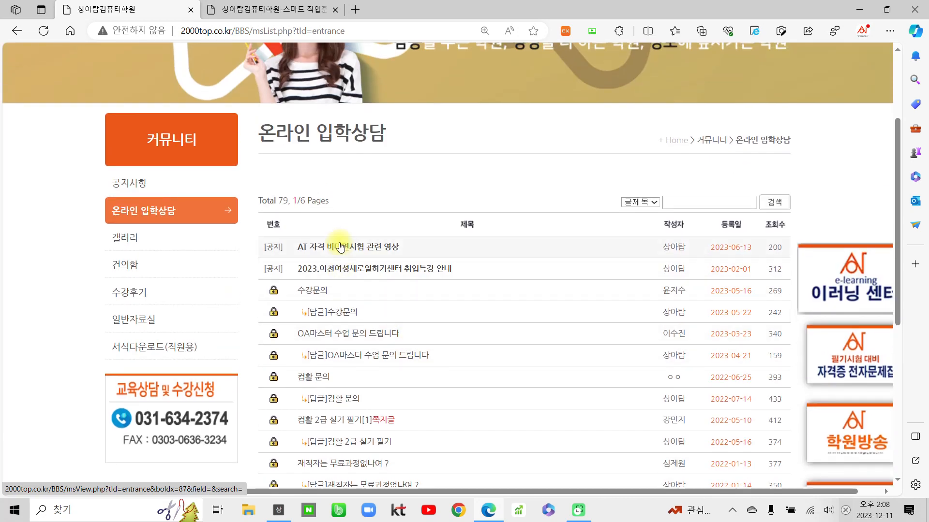
scroll(296, 300, "up", 2)
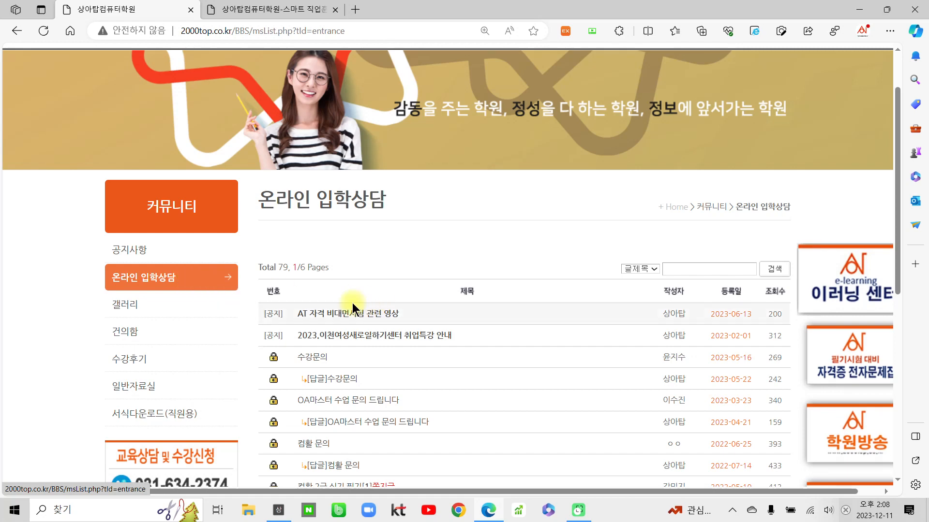
Leave the 온라인 입학상담 board and return to the course and notice sections of the academy's home page.
left_click(139, 250)
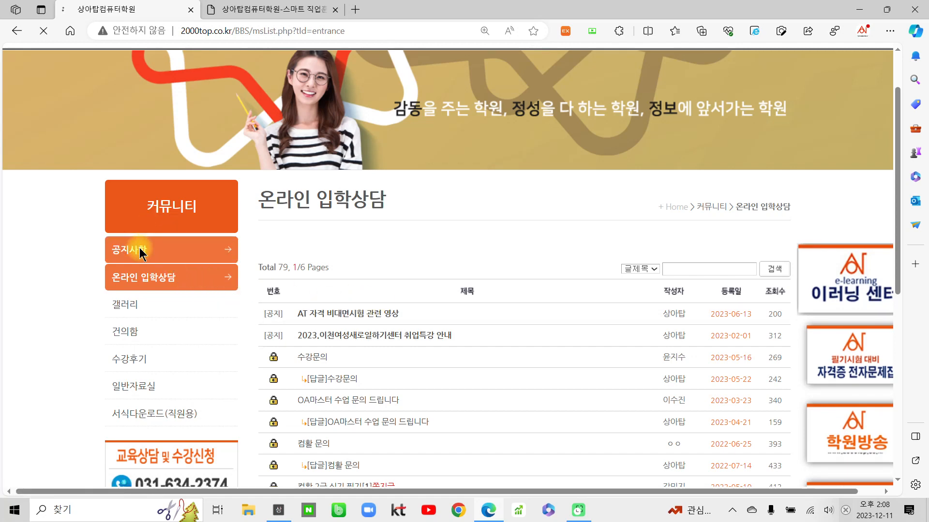
scroll(270, 148, "up", 2)
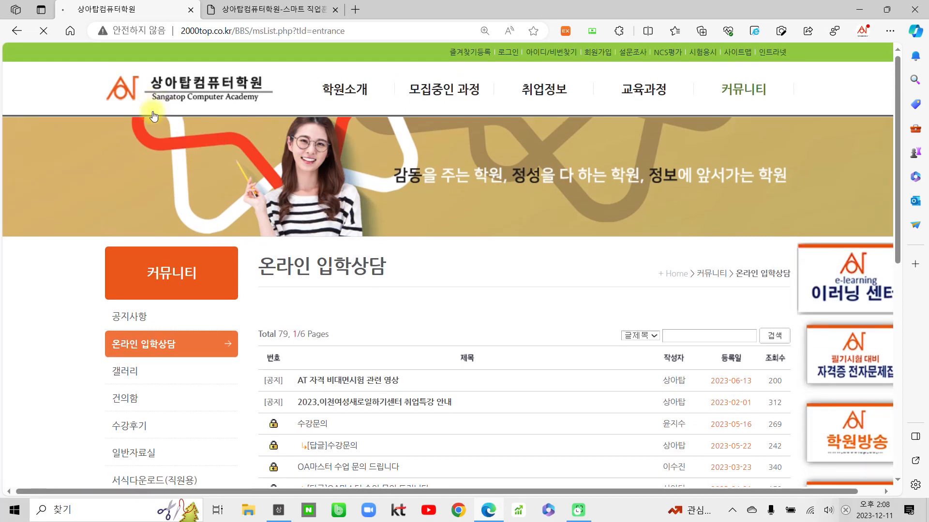
left_click(204, 95)
scroll(537, 366, "down", 6)
scroll(535, 348, "up", 1)
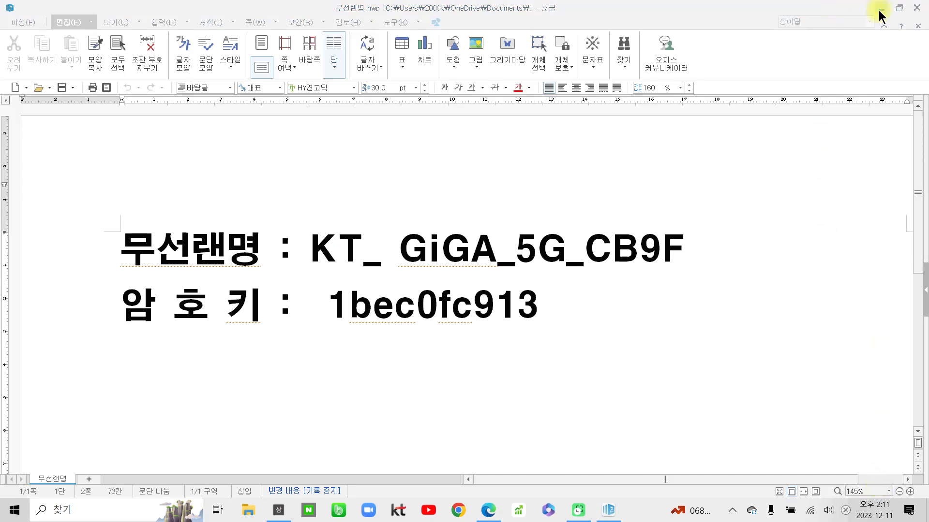
Minimize the Hangul wireless LAN document and open the home page notice 회계실무자 양성과정 원격수업 주소.
left_click(880, 9)
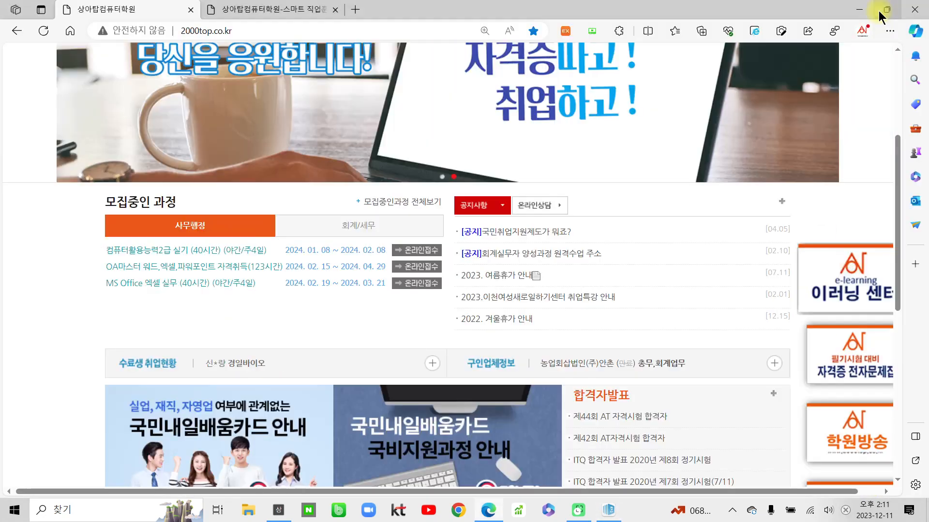
scroll(280, 321, "up", 3)
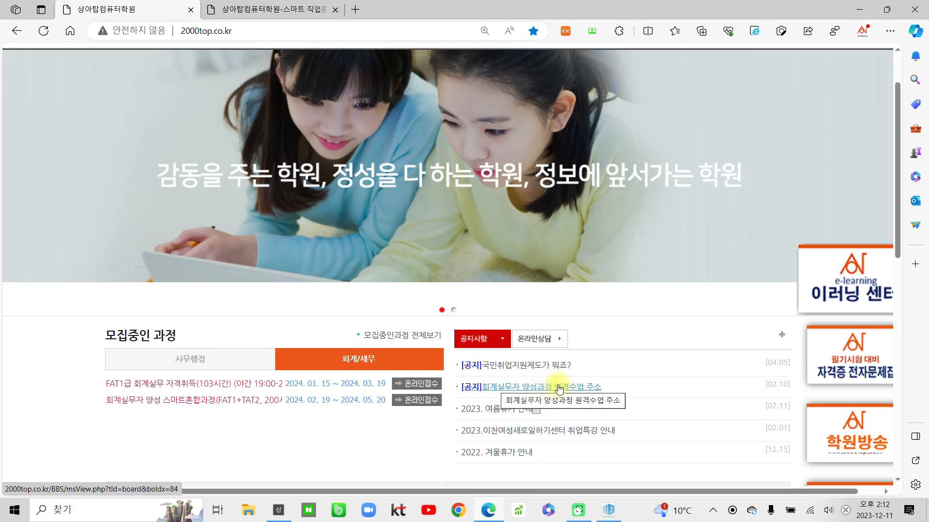
left_click(559, 387)
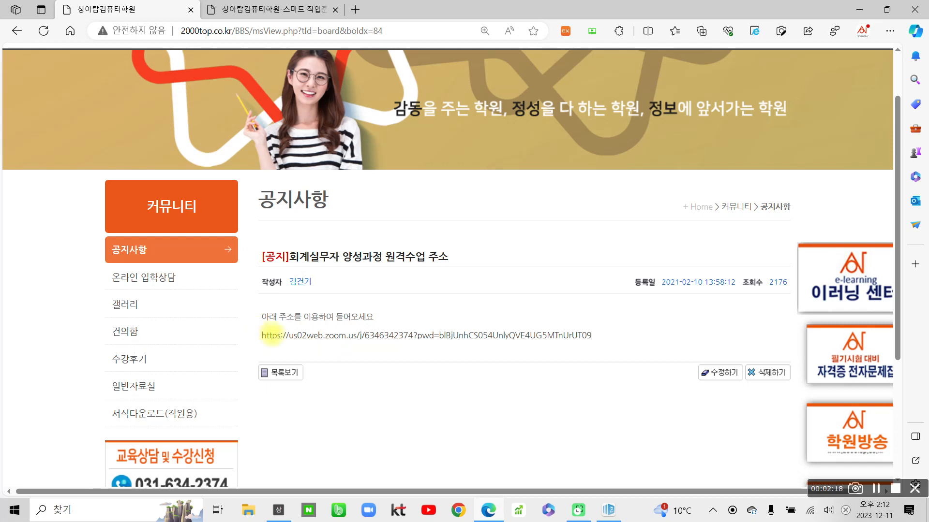
Outline the Zoom class address in red, circle 공지사항 and the notice title, and clear the drawings.
mouse_move(255, 331)
left_mouse_down()
mouse_move(619, 359)
mouse_move(619, 348)
left_mouse_up()
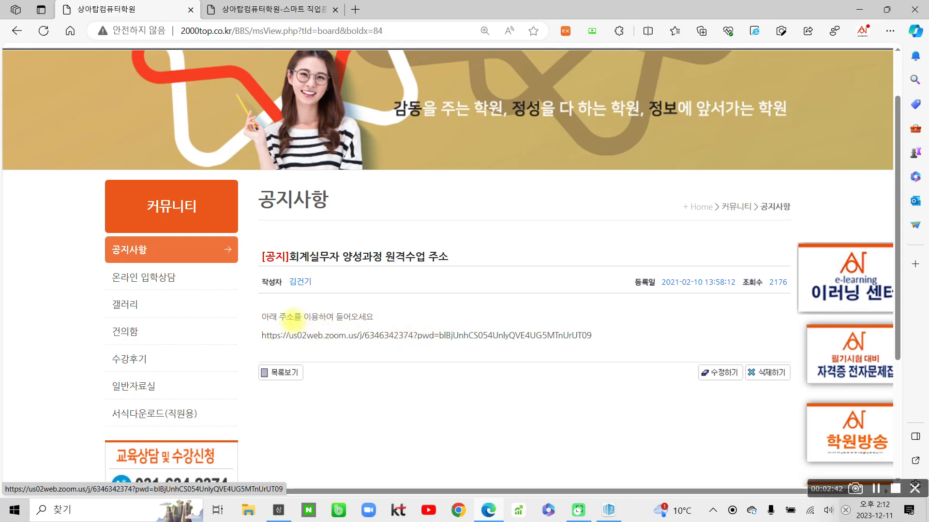
mouse_move(249, 325)
left_mouse_down()
mouse_move(502, 363)
mouse_move(621, 356)
left_mouse_up()
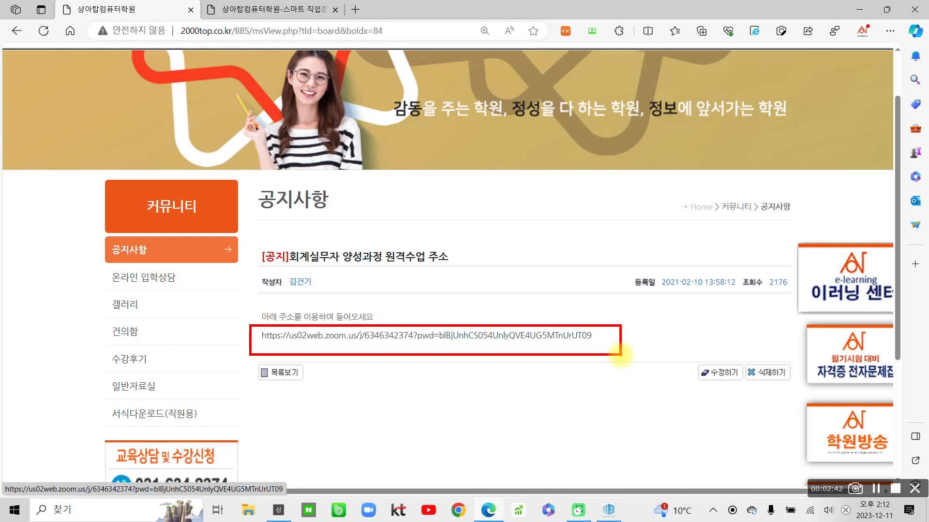
mouse_move(148, 234)
left_mouse_down()
mouse_move(102, 244)
mouse_move(153, 258)
left_mouse_up()
left_click(175, 259)
mouse_move(279, 236)
left_mouse_down()
mouse_move(297, 265)
mouse_move(478, 262)
mouse_move(353, 233)
mouse_move(253, 243)
left_mouse_up()
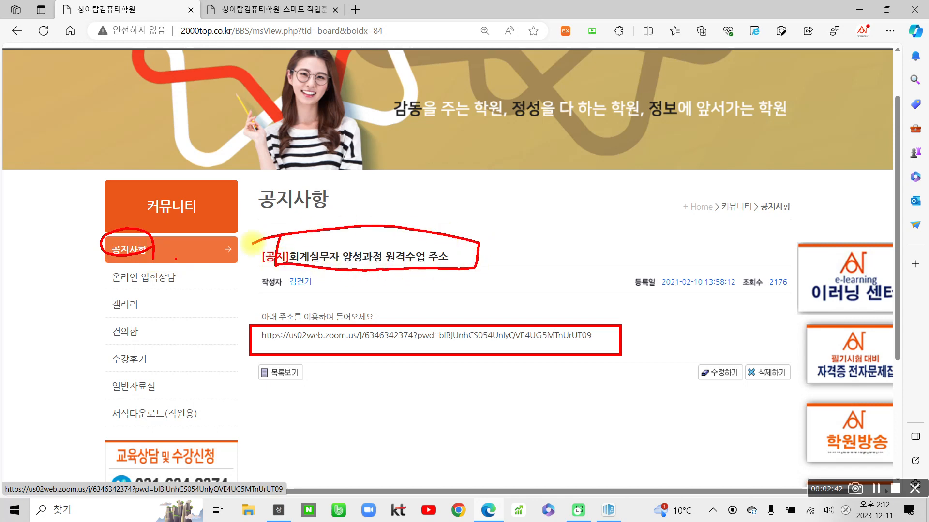
mouse_move(541, 258)
left_mouse_down()
mouse_move(564, 290)
mouse_move(541, 320)
left_mouse_up()
key("Escape")
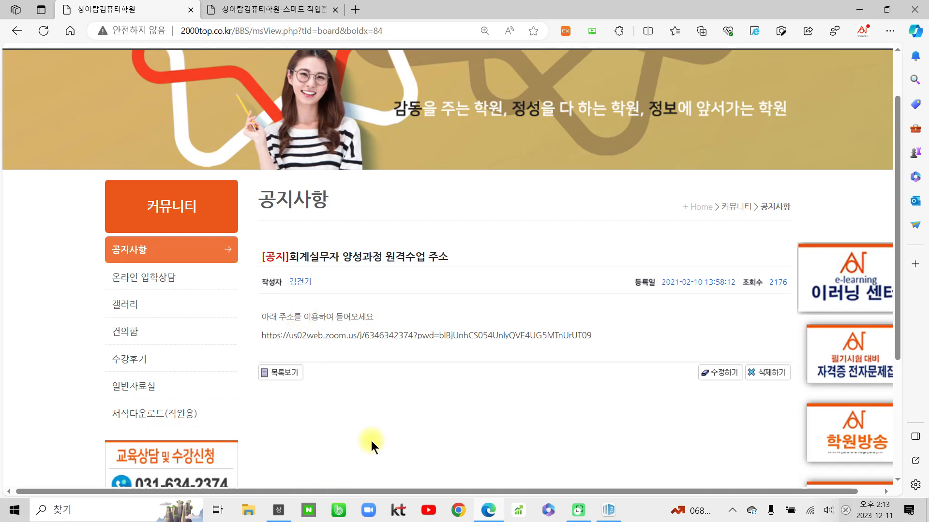
Find LonelyScreen among the installed apps and launch it.
left_click(13, 513)
scroll(242, 446, "down", 2)
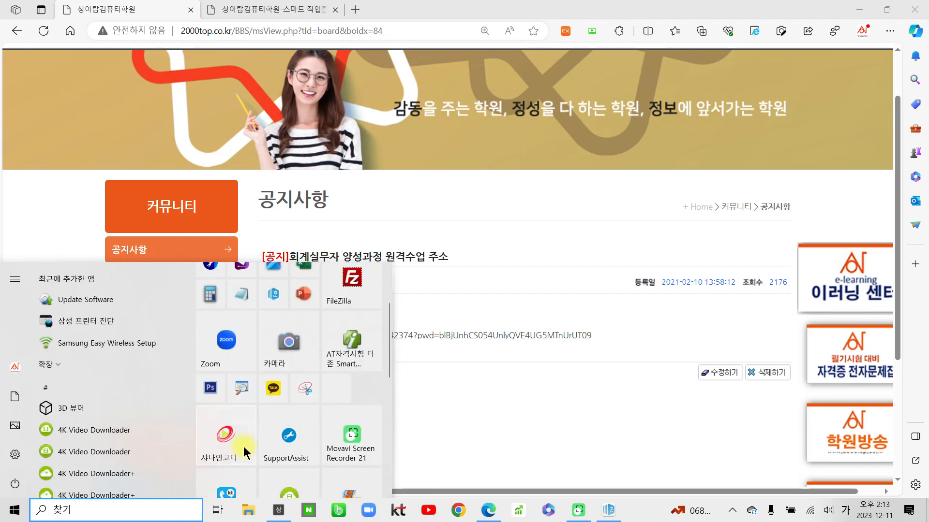
scroll(243, 446, "down", 2)
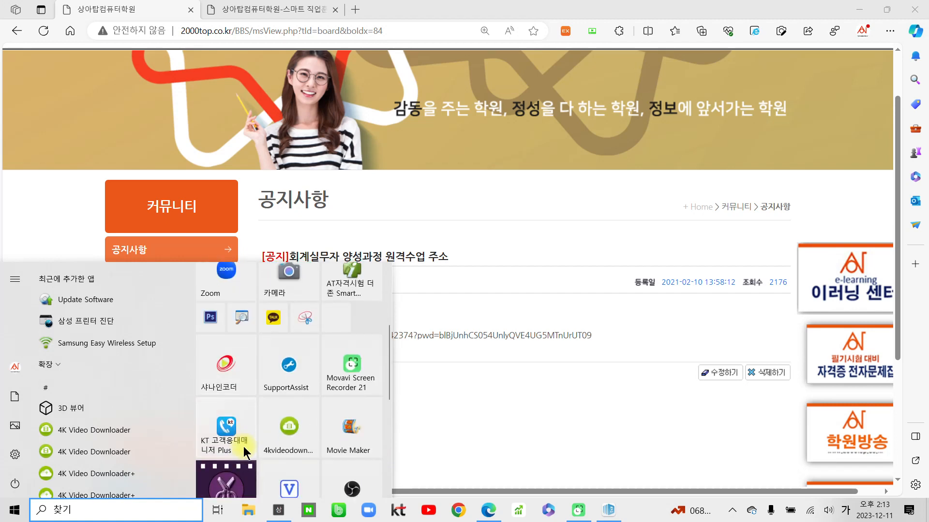
scroll(242, 446, "down", 2)
scroll(245, 446, "up", 4)
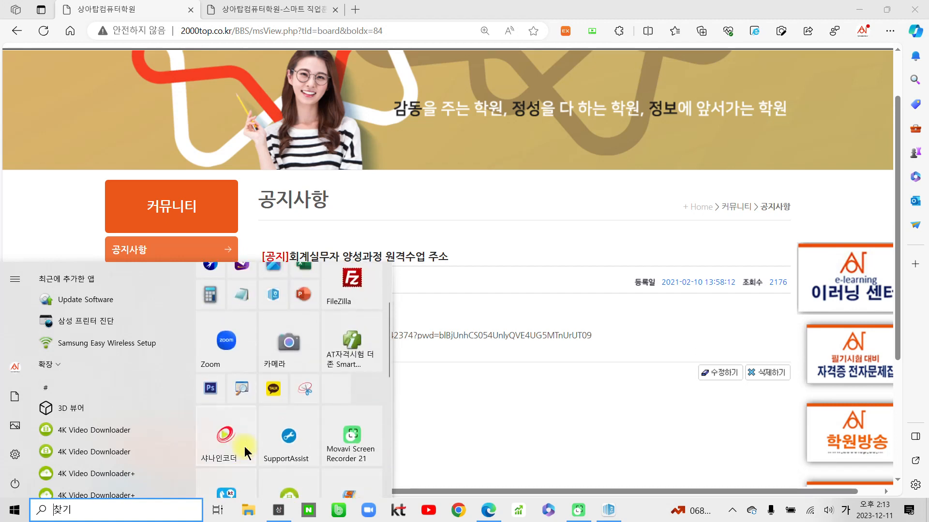
scroll(245, 446, "up", 2)
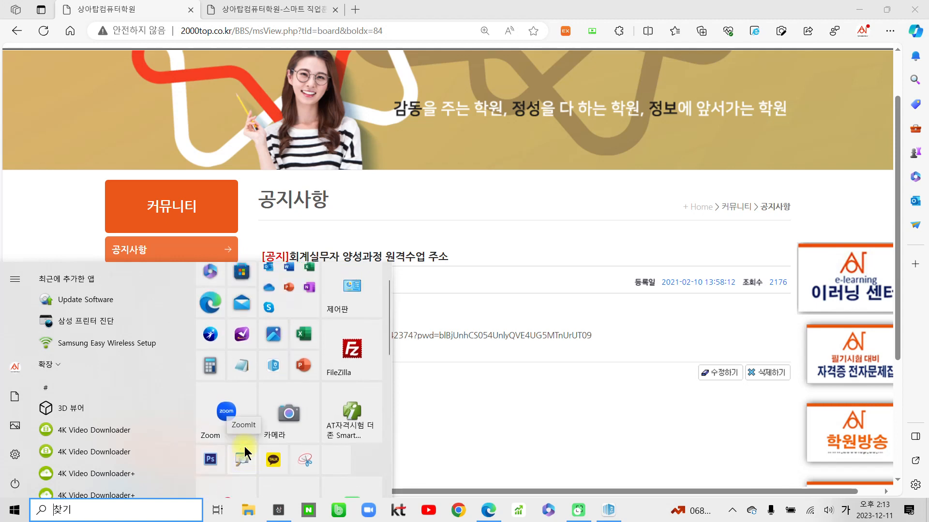
scroll(317, 457, "down", 5)
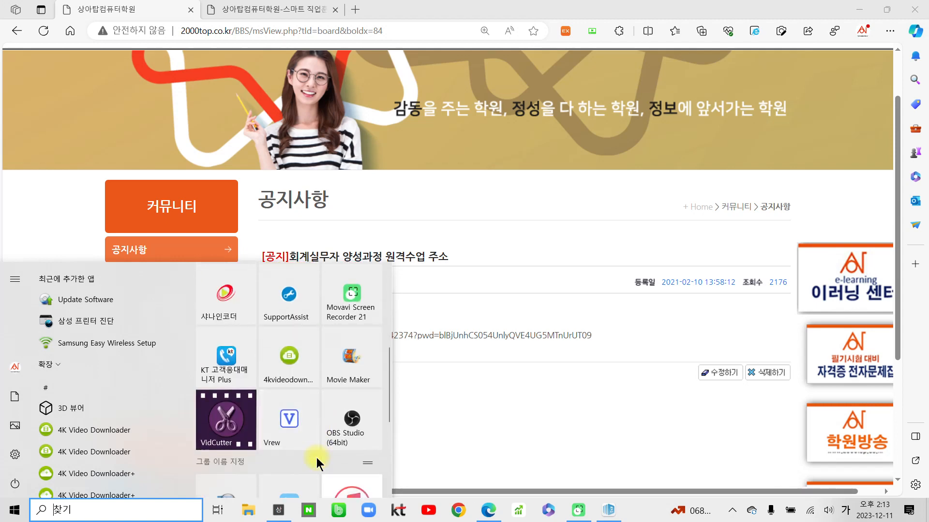
scroll(316, 458, "down", 2)
scroll(316, 457, "up", 3)
scroll(317, 458, "up", 4)
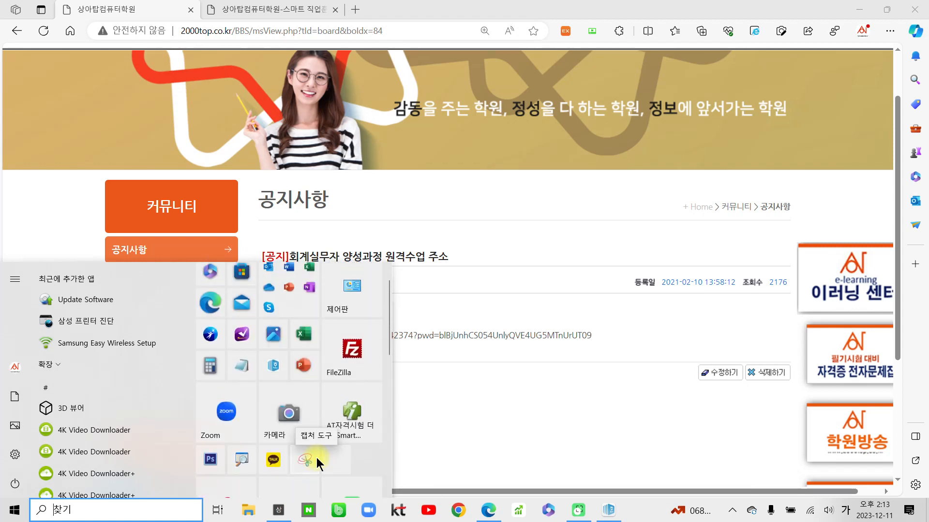
scroll(316, 457, "down", 5)
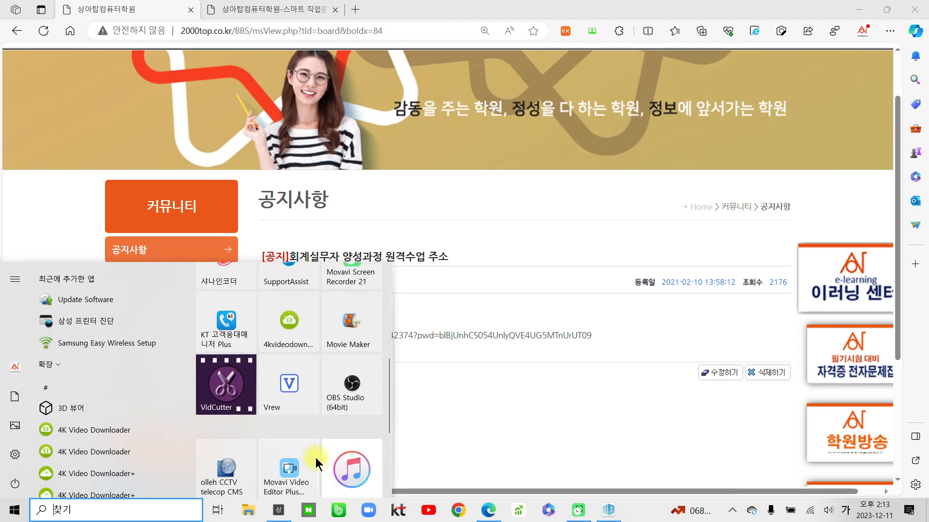
scroll(315, 458, "down", 3)
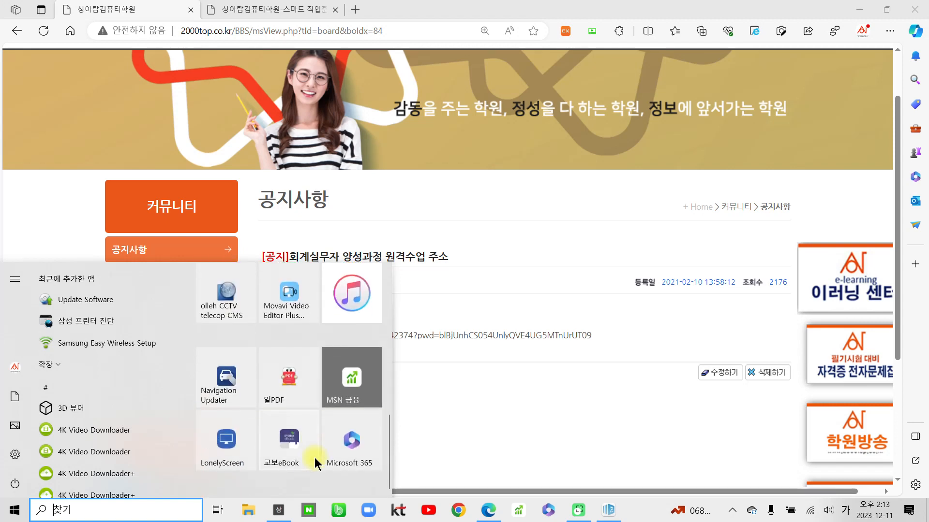
left_click(224, 443)
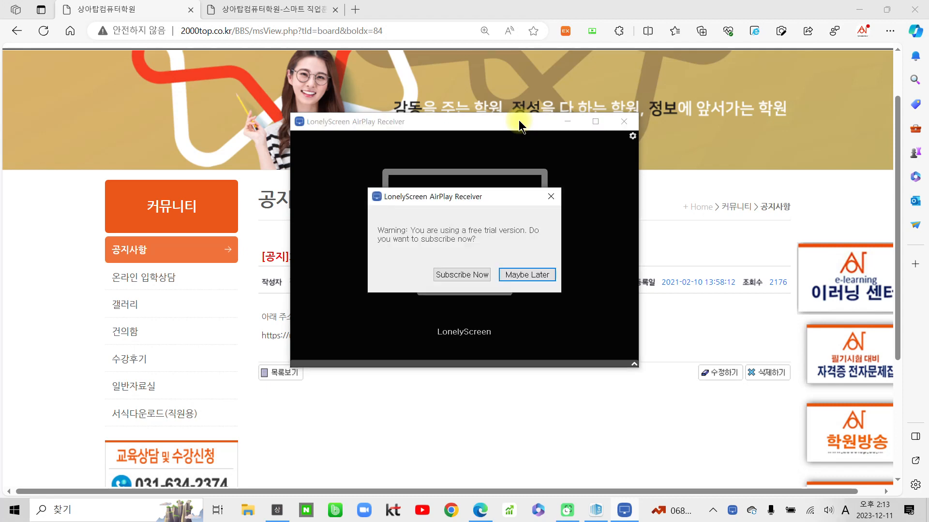
Postpone the LonelyScreen subscription offer and maximize the AirPlay receiver window.
left_click(518, 278)
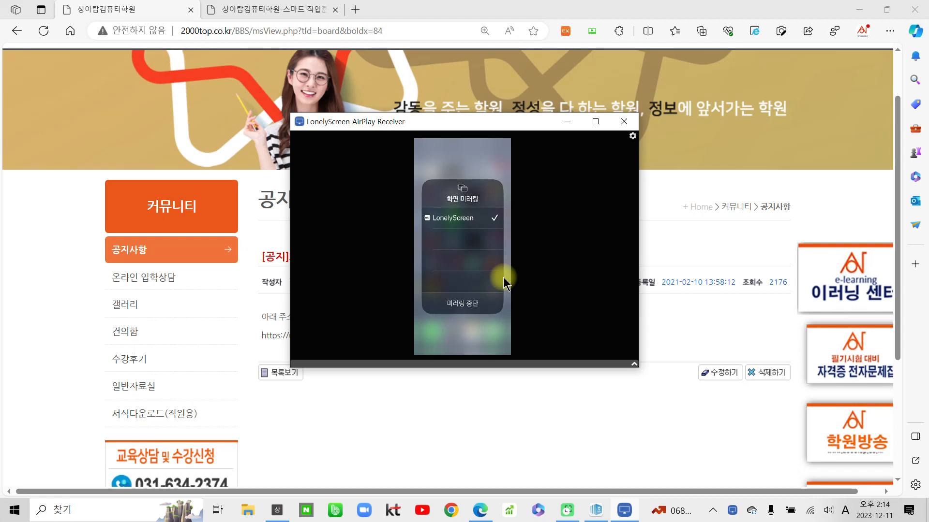
left_click(595, 121)
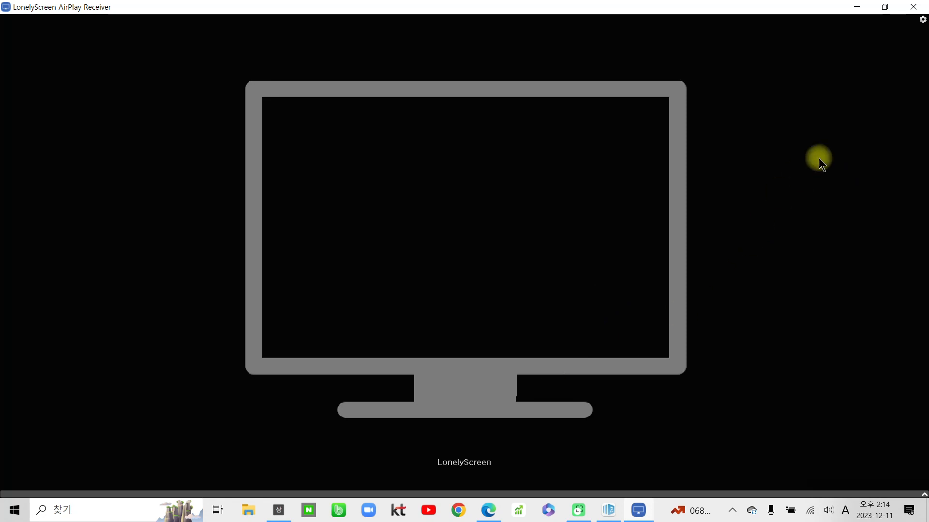
Restore the LonelyScreen receiver window to its smaller size, maximize it again, and close it.
left_click(885, 7)
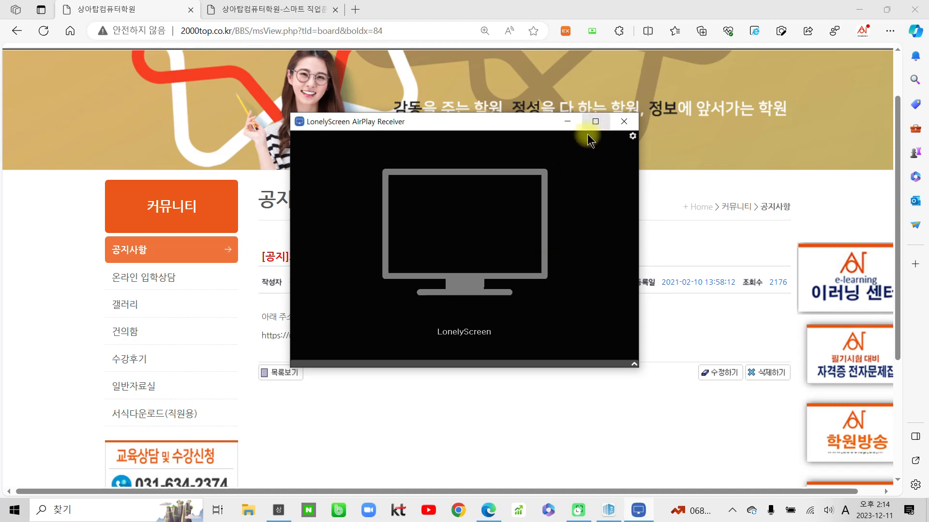
left_click(596, 122)
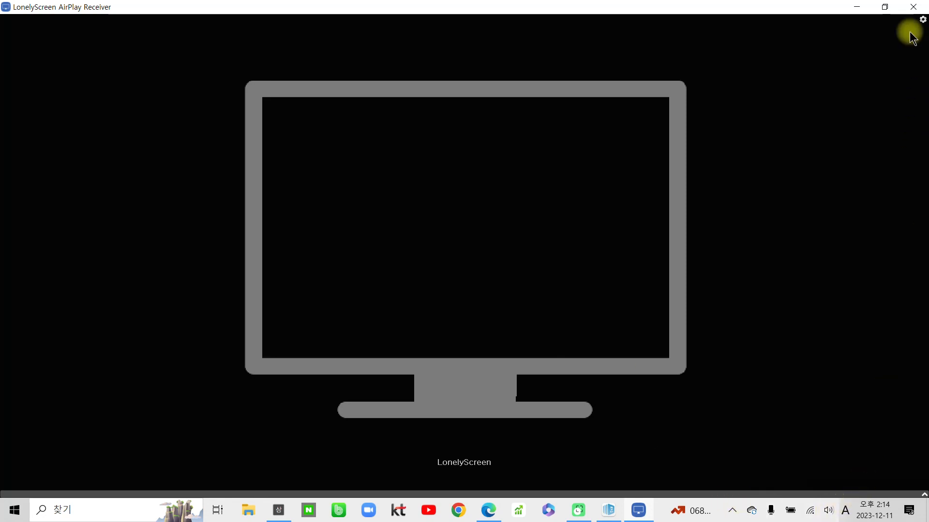
left_click(914, 11)
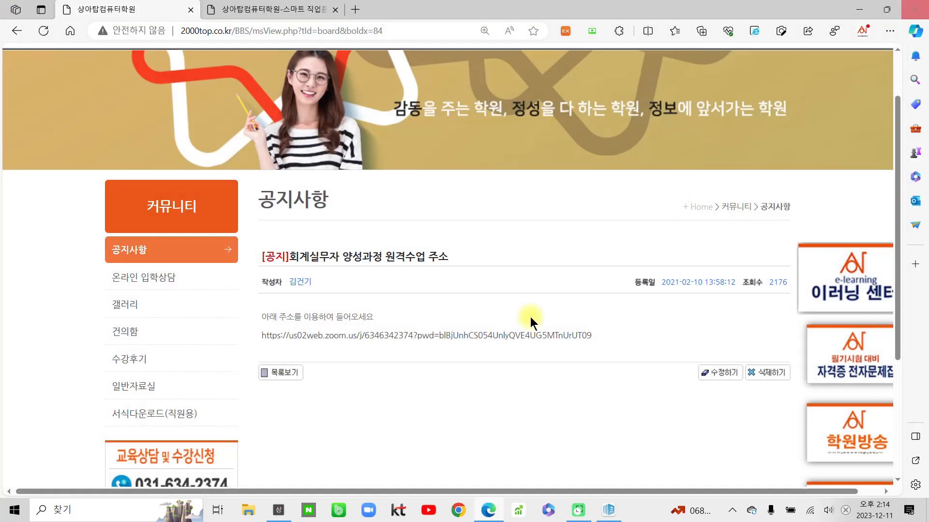
Launch LonelyScreen again from the installed apps with the subscription offer postponed, and close the receiver.
left_click(16, 509)
scroll(237, 450, "down", 2)
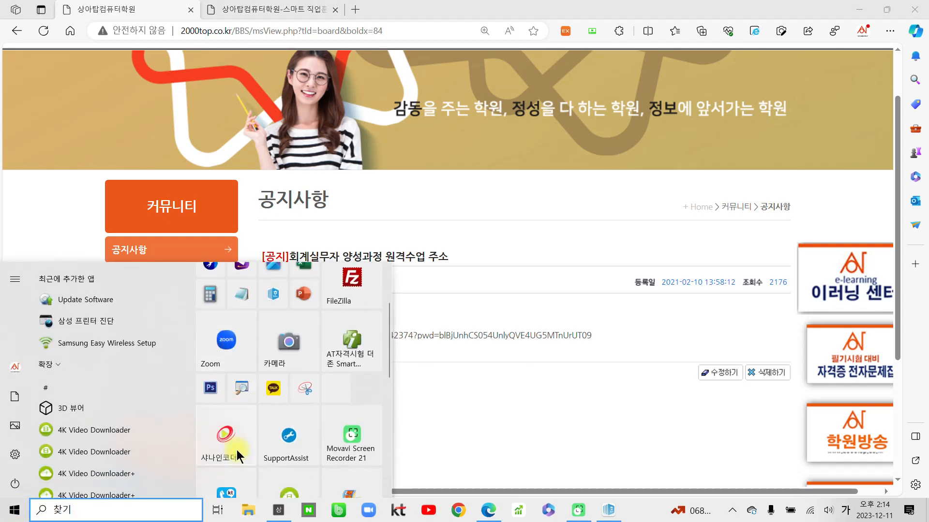
scroll(237, 452, "down", 6)
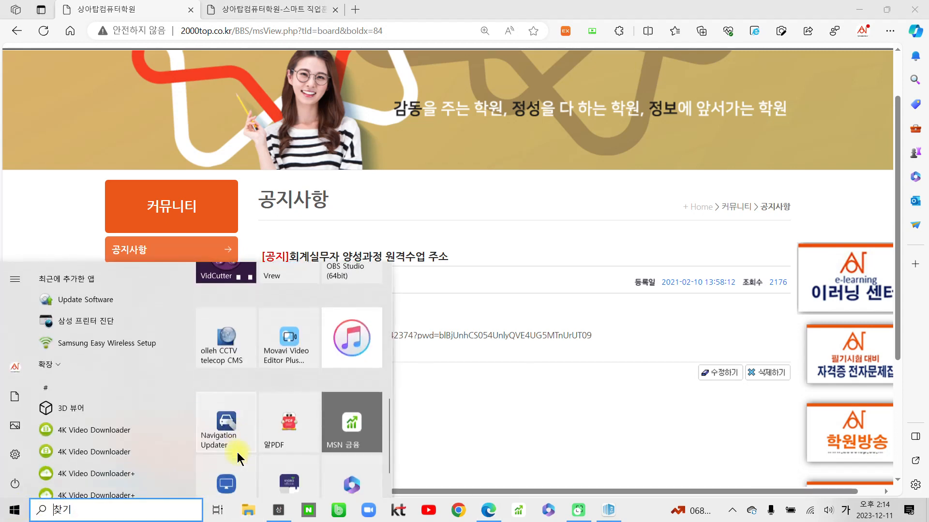
left_click(237, 452)
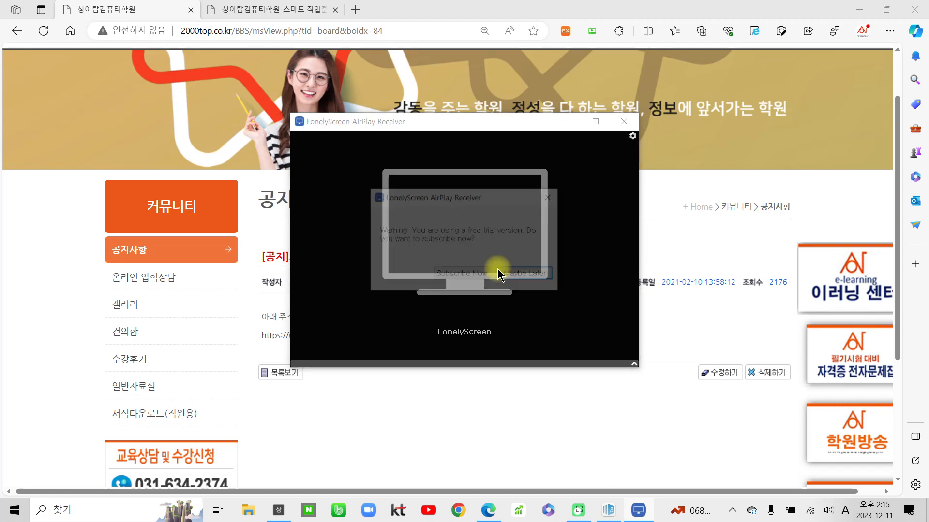
left_click(519, 274)
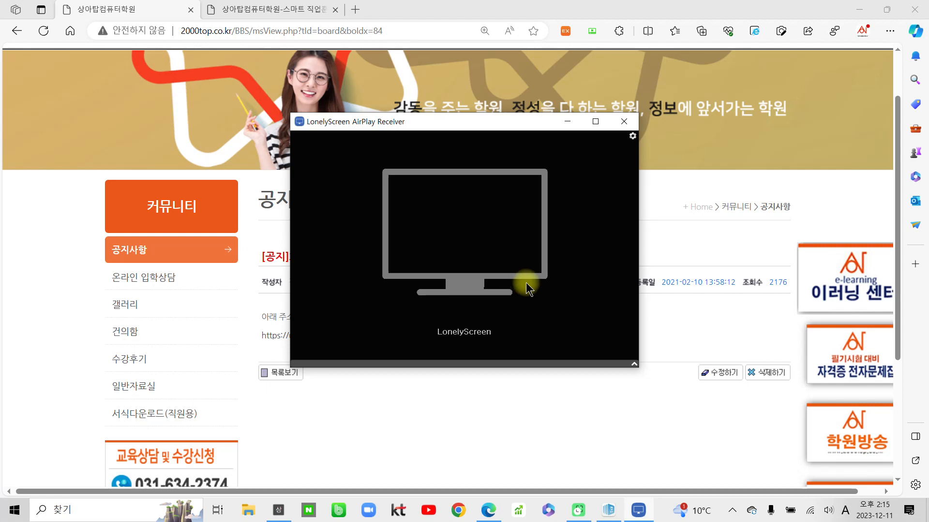
left_click(624, 122)
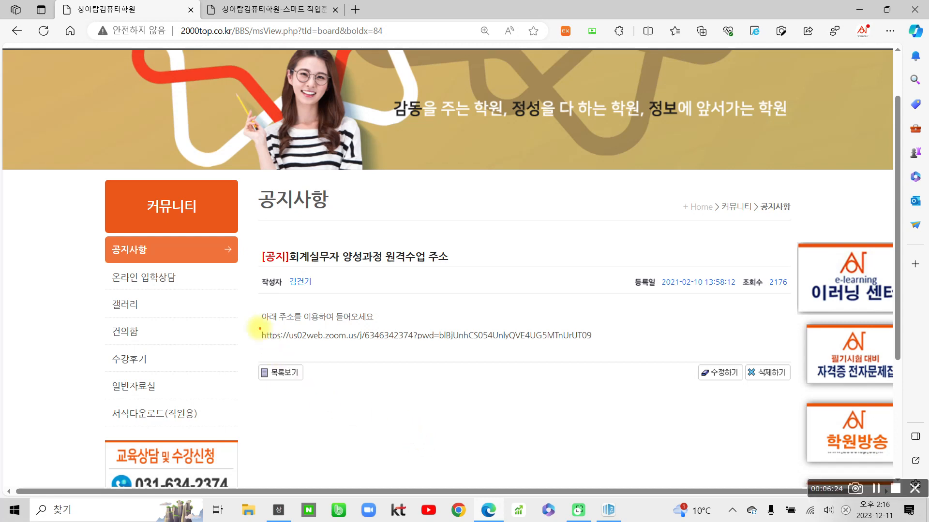
Box the Zoom class address in red, mark the 공지사항 heading and the notice title, and clear the marks.
left_click_drag(259, 326, 639, 346)
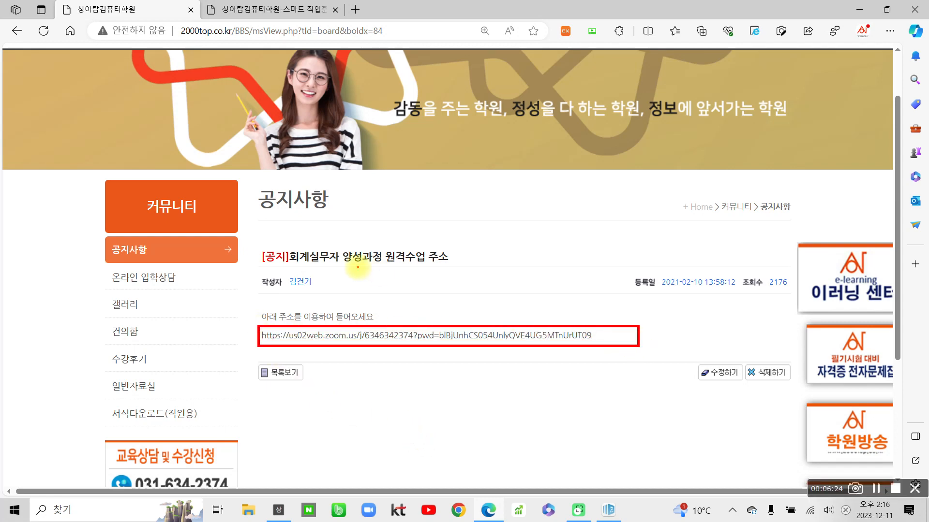
mouse_move(299, 217)
left_mouse_down()
mouse_move(325, 194)
mouse_move(328, 226)
mouse_move(278, 274)
mouse_move(473, 274)
mouse_move(209, 251)
left_mouse_up()
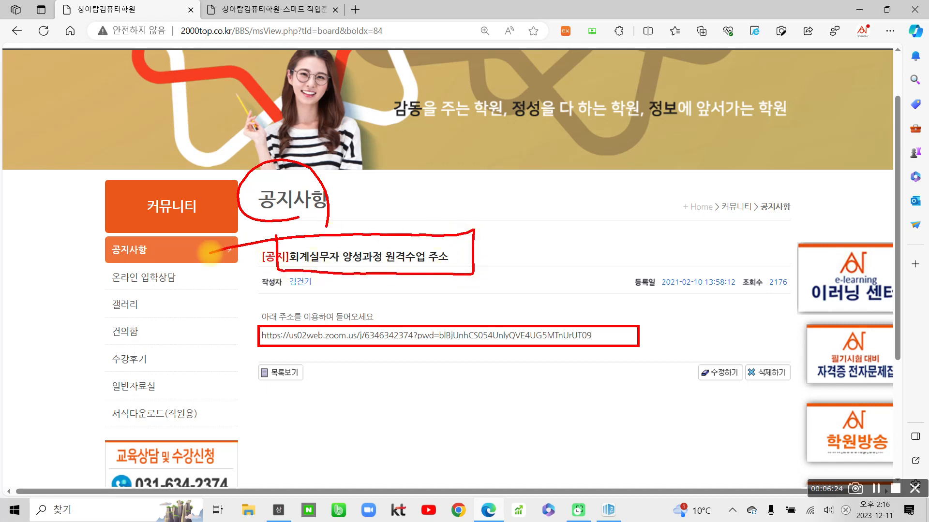
key("Escape")
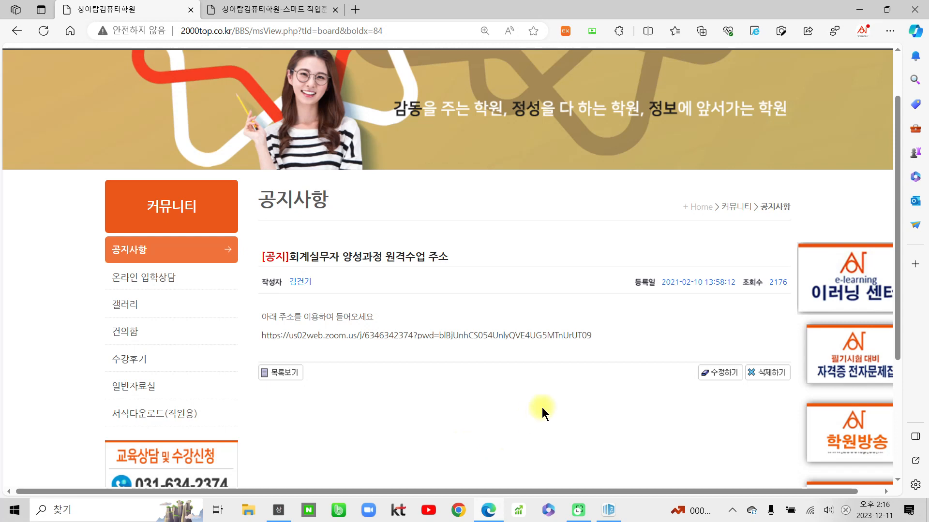
Bring up the Hangul wireless LAN document and minimize it again.
left_click(604, 514)
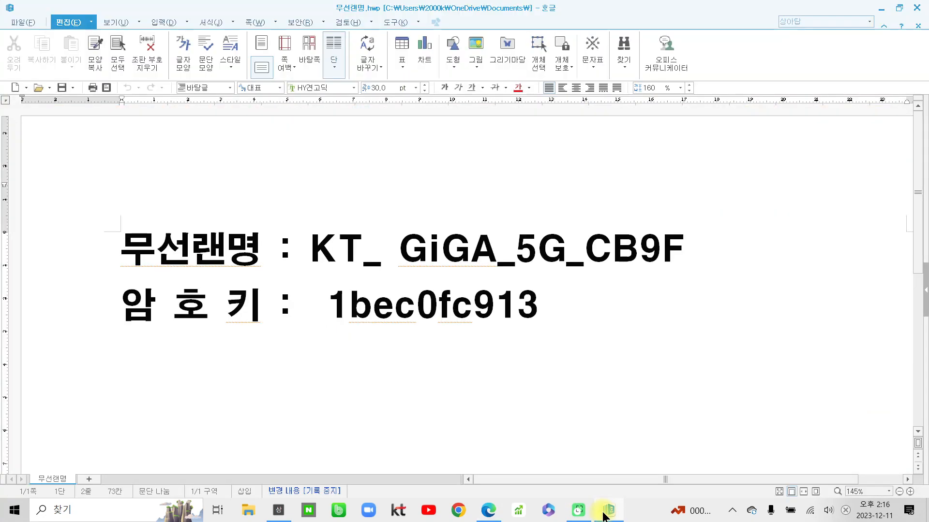
left_click(605, 516)
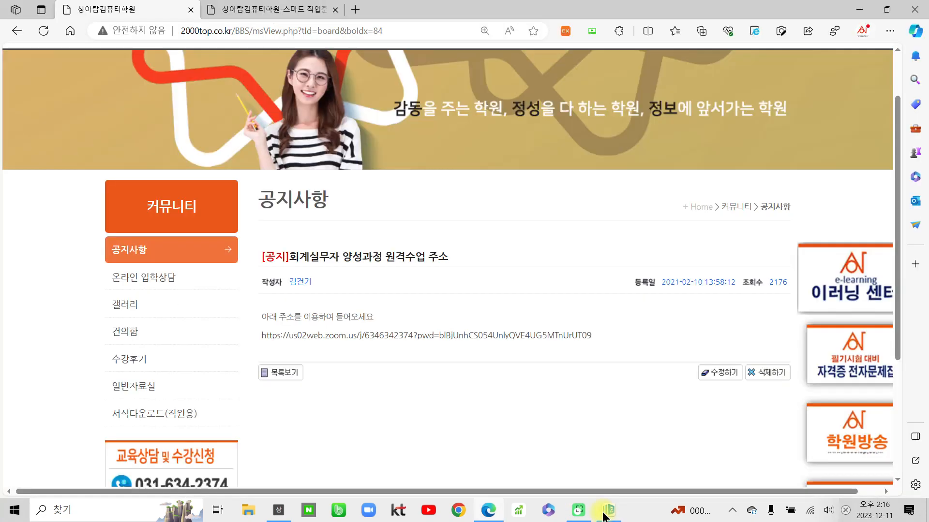
Open 04-1 제1-2 유형별_실무(321~342)-rip.pdf from the 2023 FAT 1급 folder in the 회계교재 library.
left_click(260, 513)
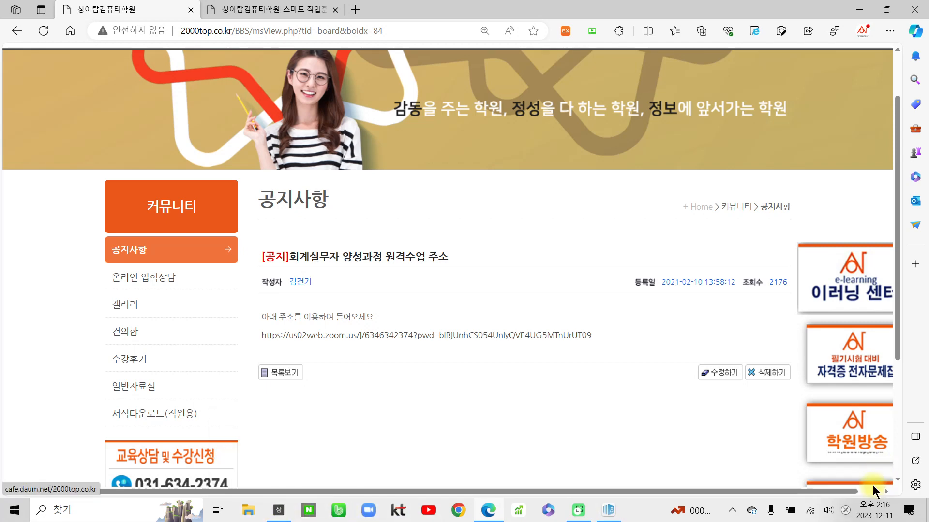
left_click(45, 211)
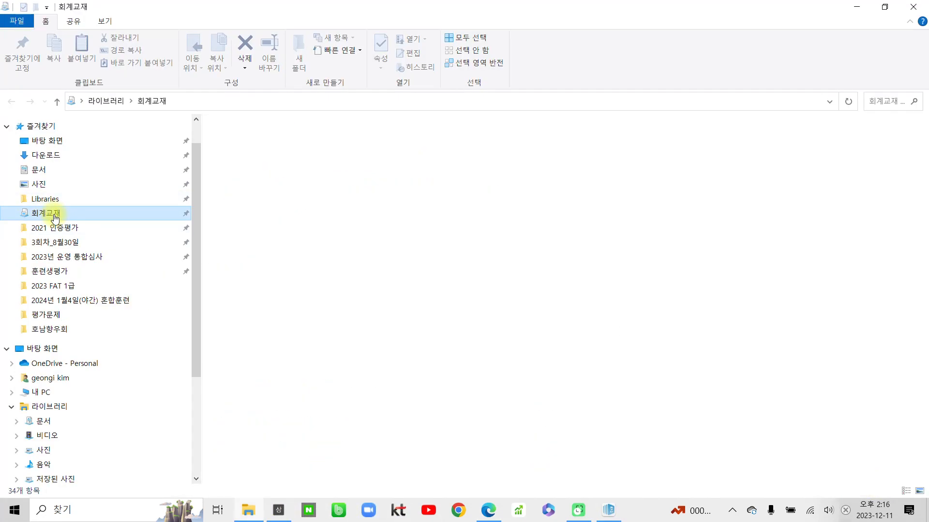
double_click(265, 167)
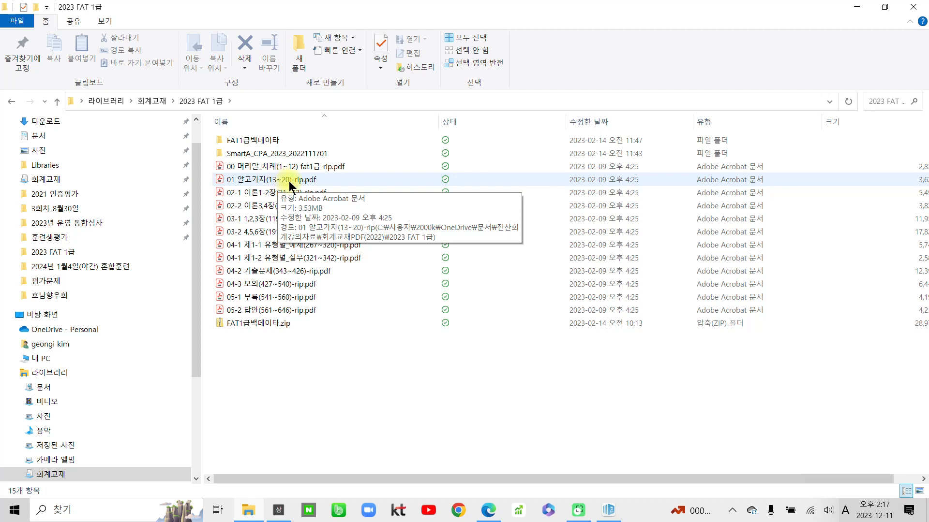
left_click(294, 260)
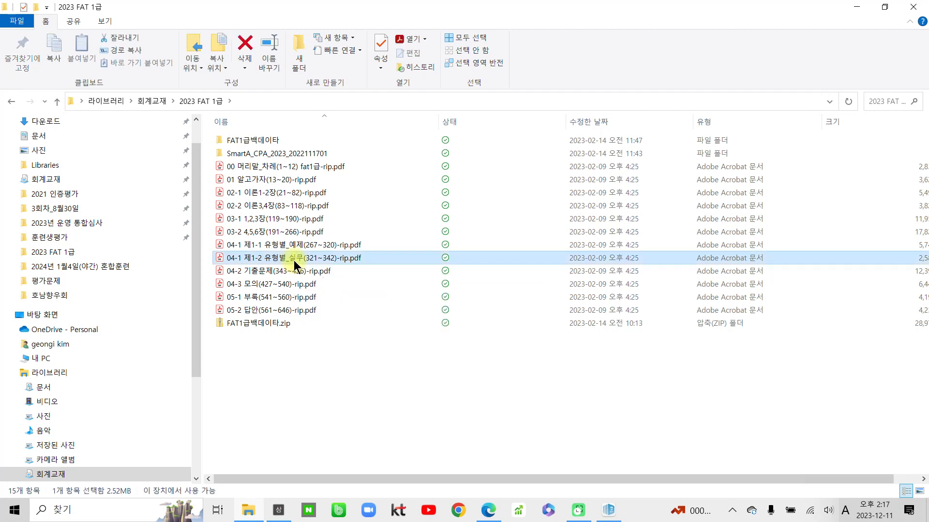
double_click(294, 260)
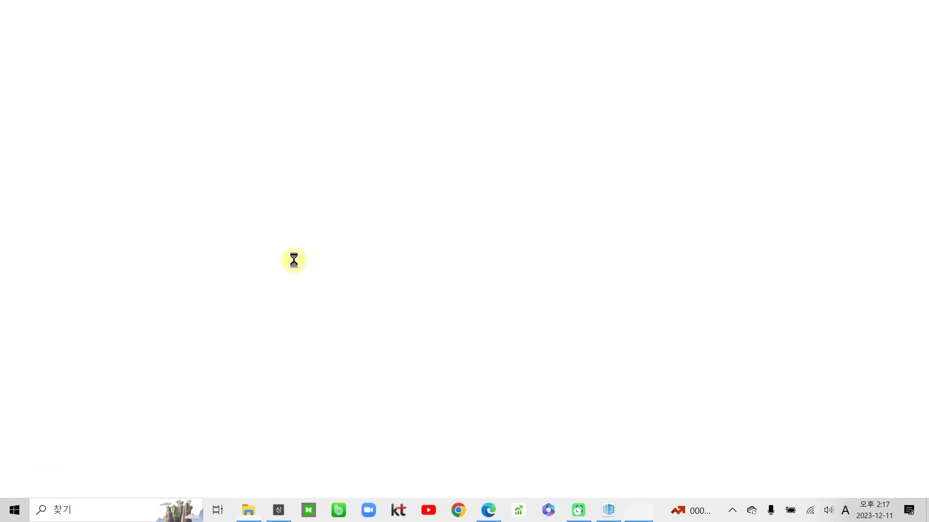
Fit the PDF pages to the window width.
left_click(158, 67)
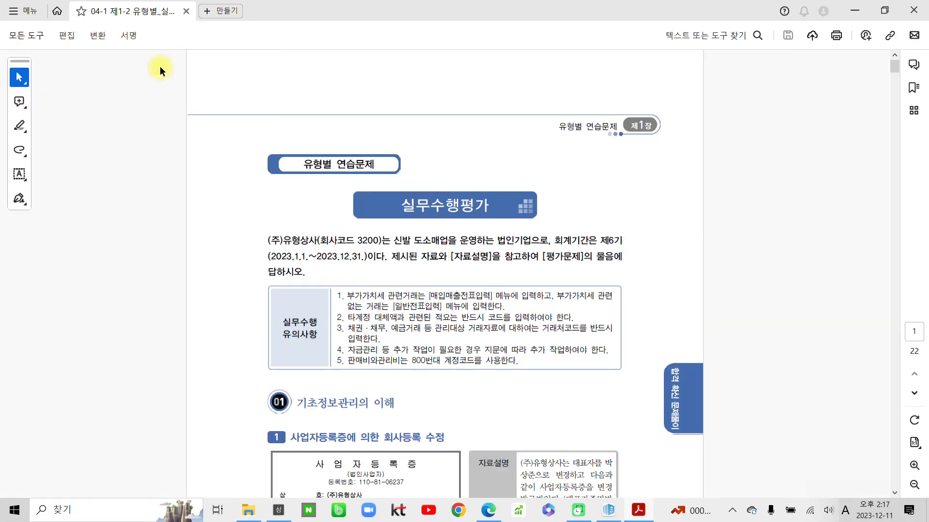
left_click(914, 443)
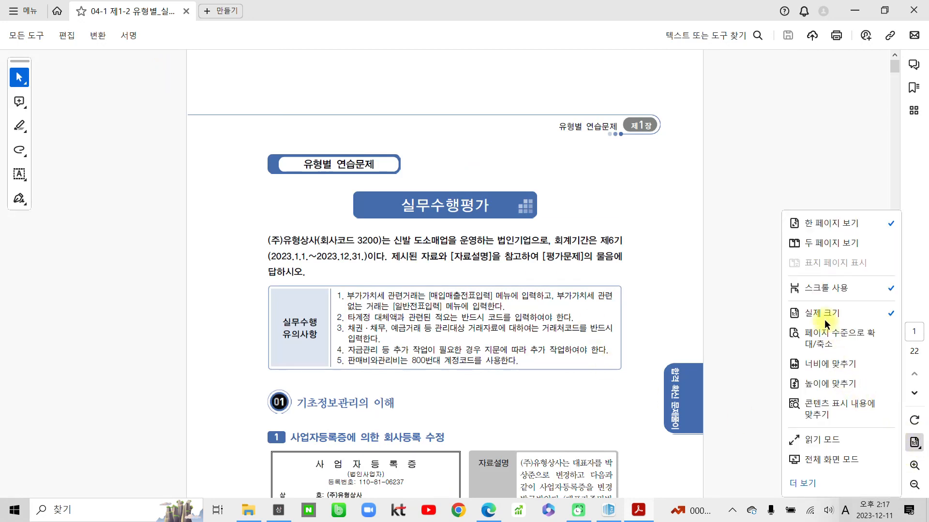
left_click(823, 365)
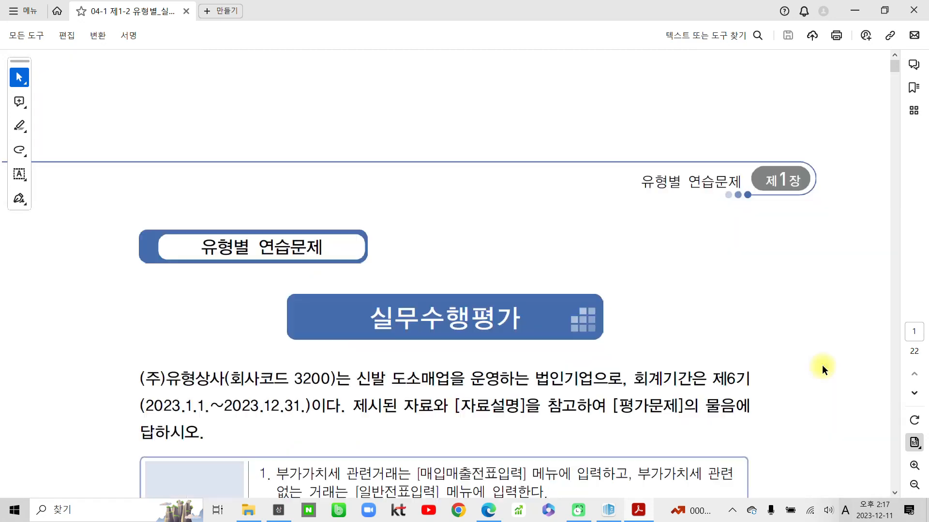
Find page 332 in the PDF, close the search, and go to its 매출세금계산서(매출과세) section.
key("ctrl+f")
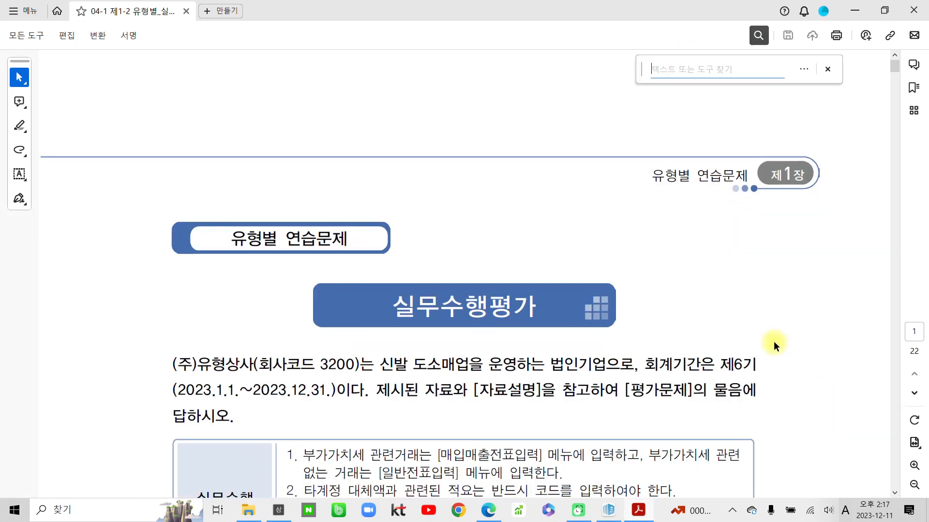
type("332")
key("Return")
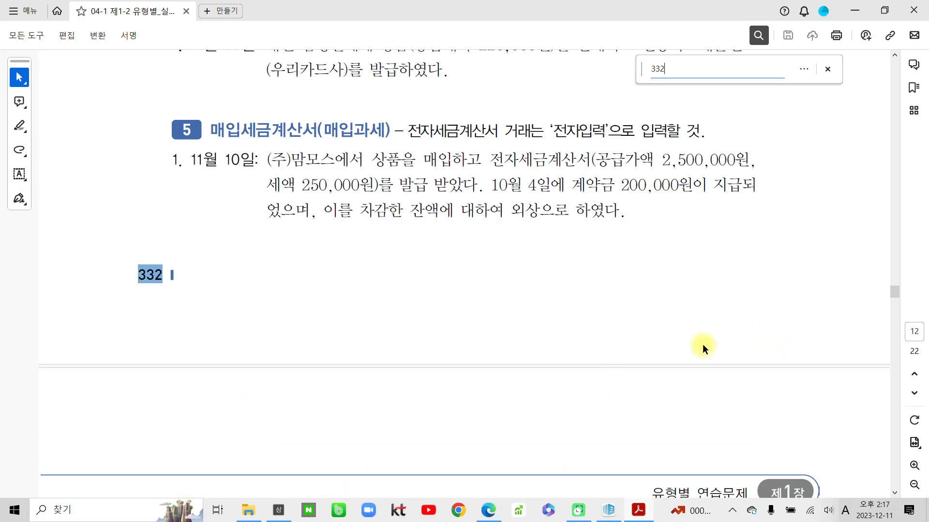
scroll(702, 343, "up", 5)
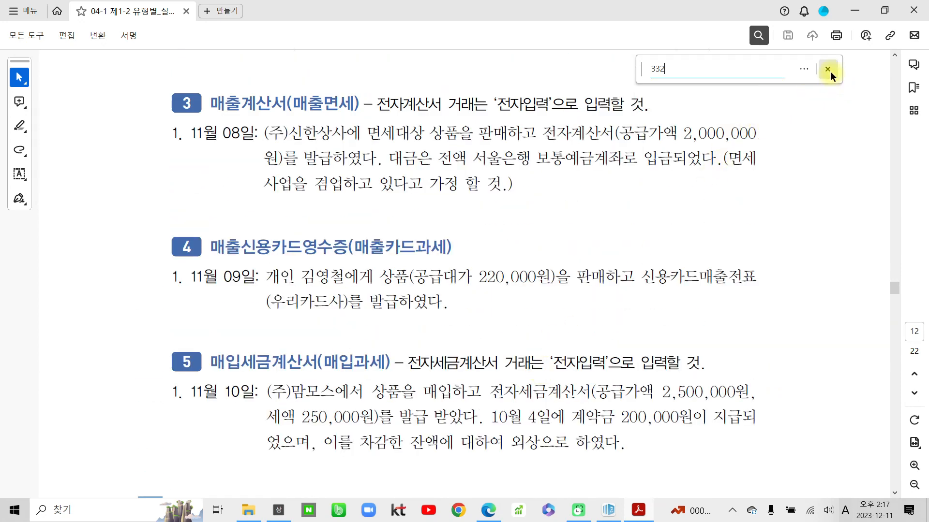
left_click(828, 69)
scroll(421, 325, "up", 5)
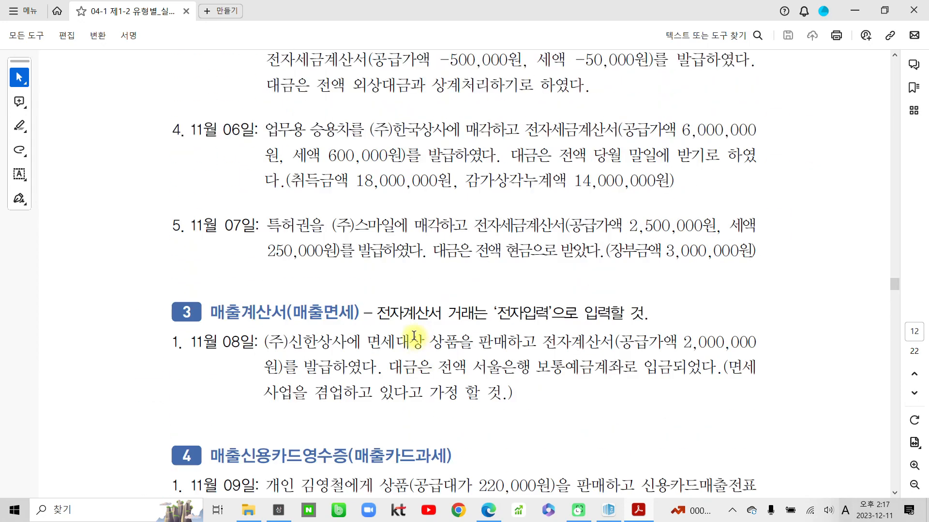
scroll(352, 438, "up", 1)
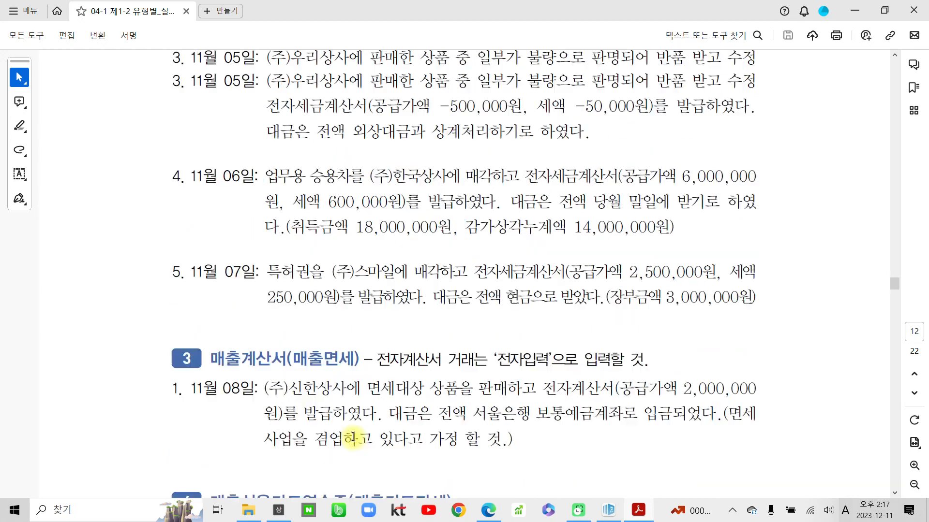
scroll(352, 438, "up", 6)
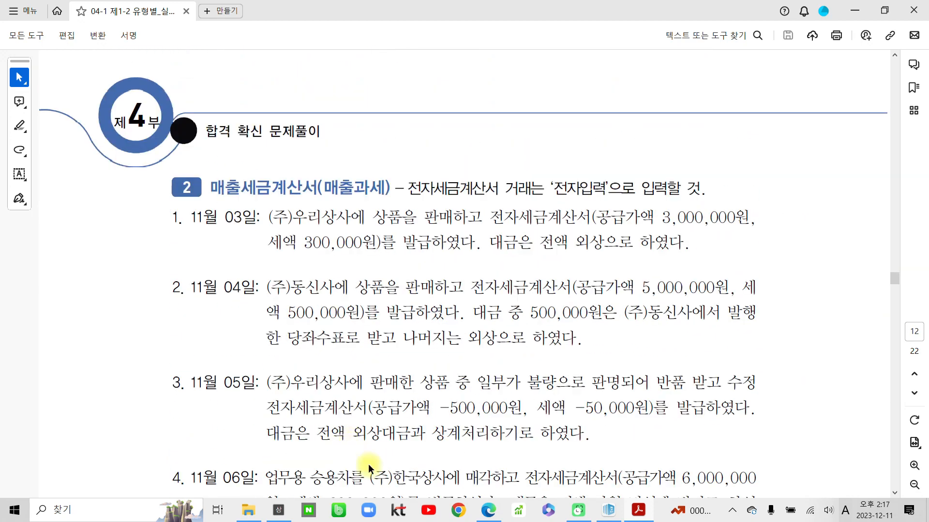
Switch to File Explorer and open the OS (C:) drive from 내 PC.
key("super")
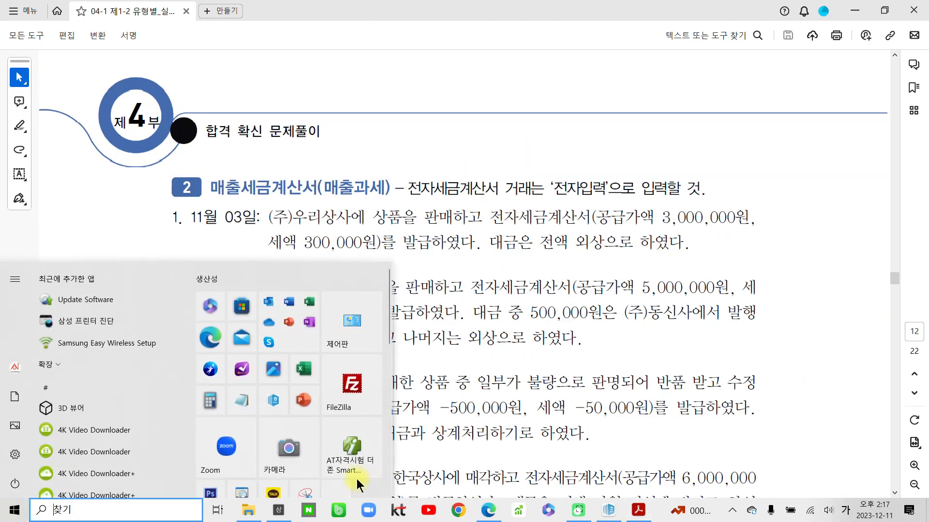
left_click(253, 511)
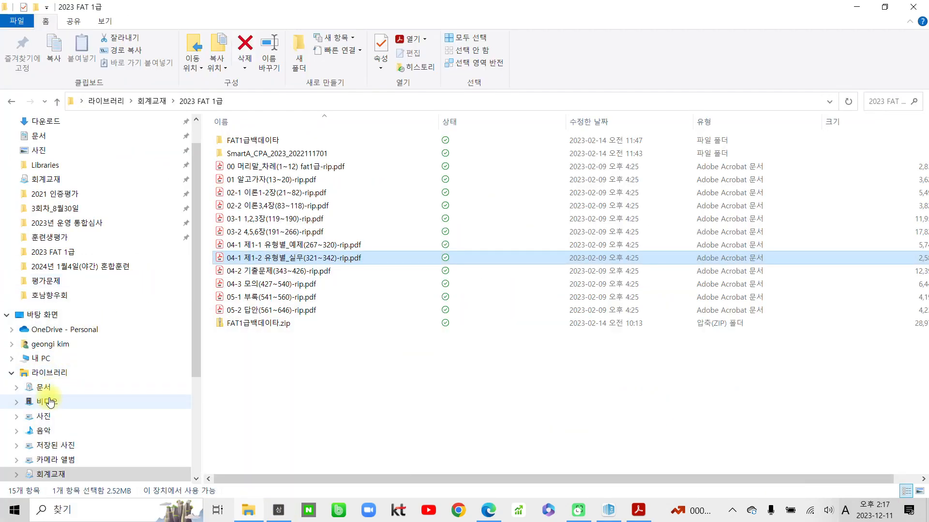
left_click(66, 359)
double_click(276, 245)
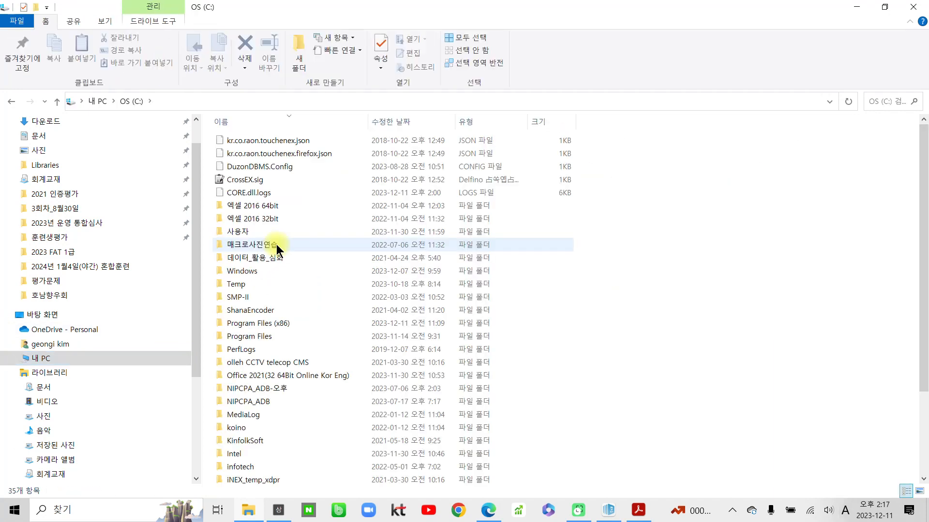
Rename the NIPCPA_ADB folder on the C drive as NIPCPA_ADB-야간.
left_click(258, 404)
left_click(258, 404)
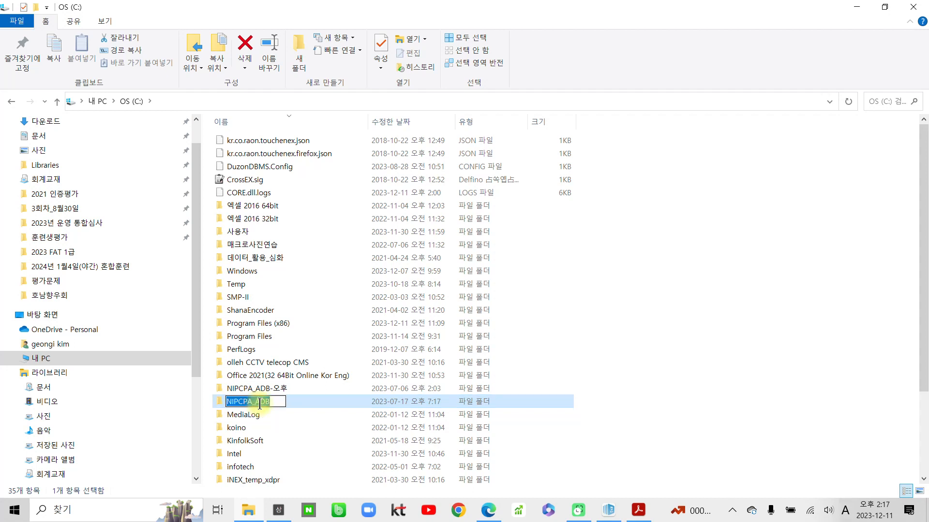
key("End")
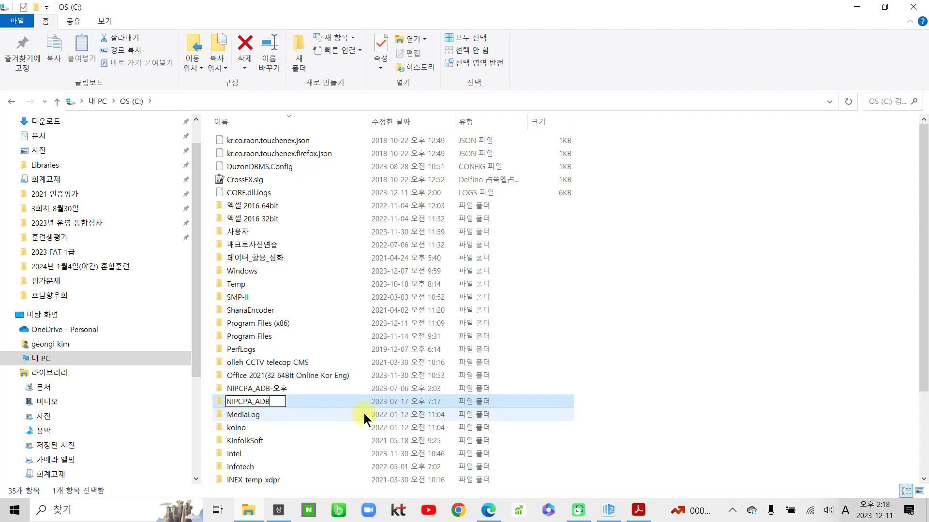
type("-")
key("Hangul")
type("야간")
key("Return")
key("Return")
Rename the NIPCPA_ADB-오후 folder as NIPCPA_ADB.
left_click(301, 390)
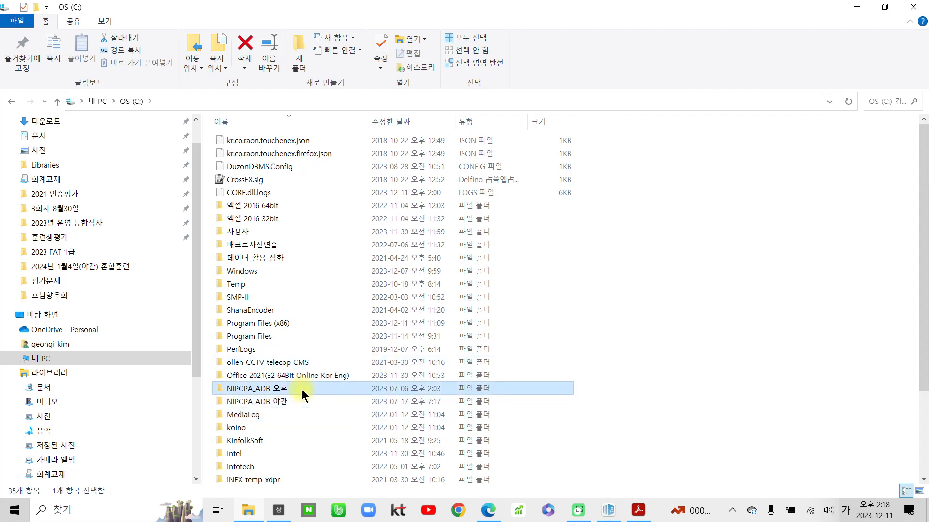
left_click(301, 390)
left_click(301, 390)
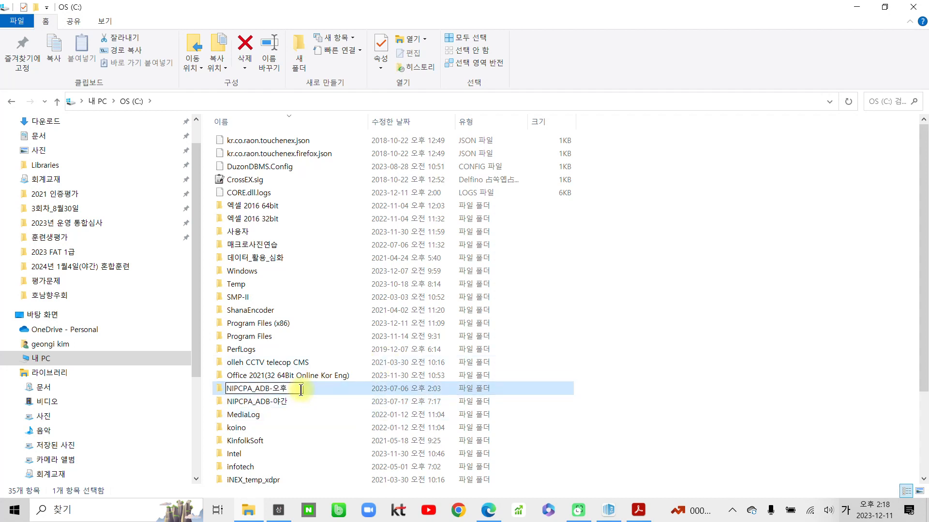
key("BackSpace")
key("BackSpace")
key("BackSpace")
key("Return")
Launch the 더존 Smart A(iPLUS) 실무교육프로그램 2023, then open and dismiss the company code lookup.
left_click(15, 510)
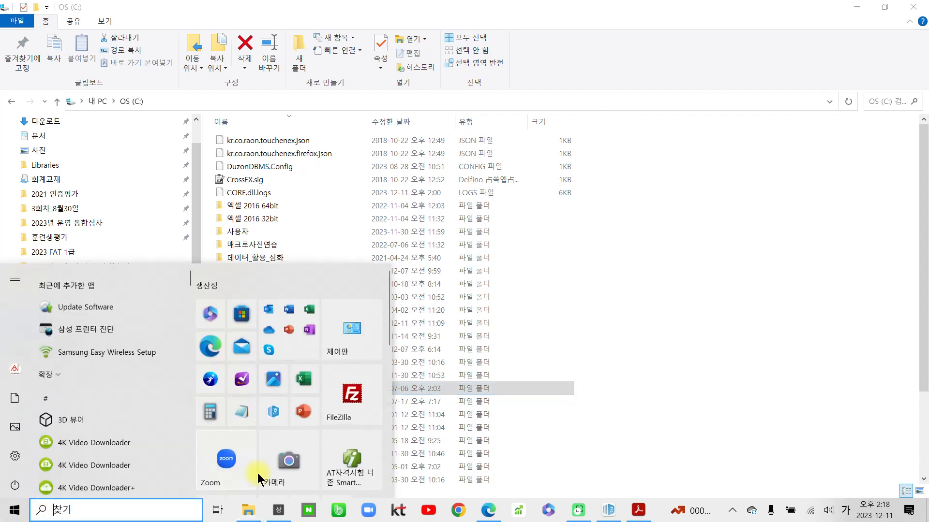
left_click(347, 457)
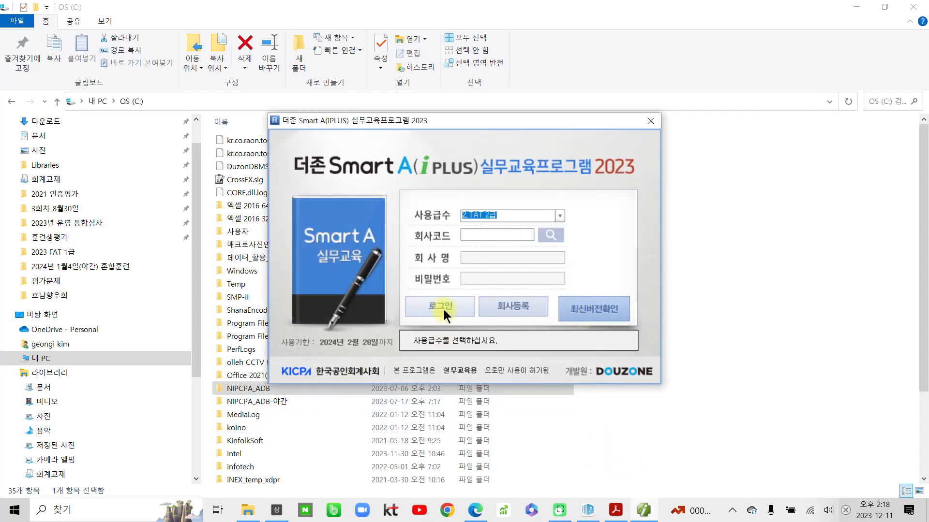
left_click(544, 234)
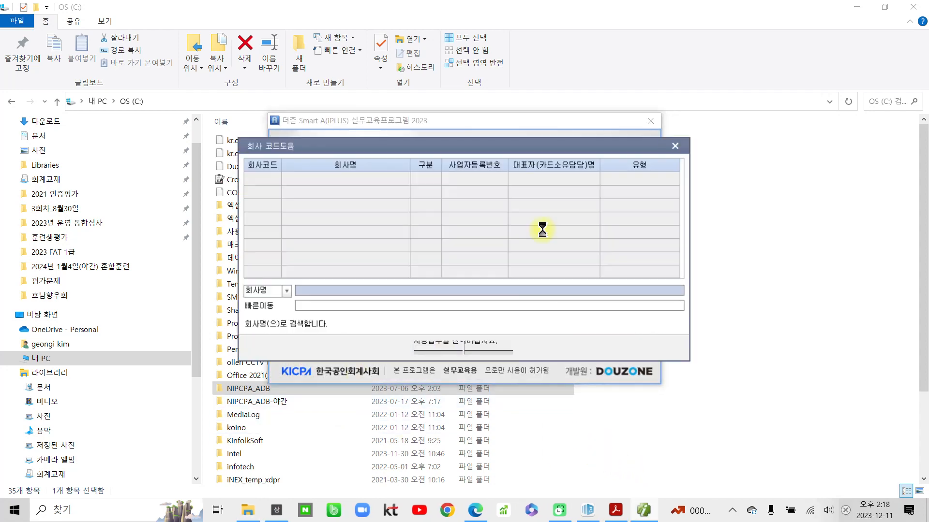
left_click(675, 145)
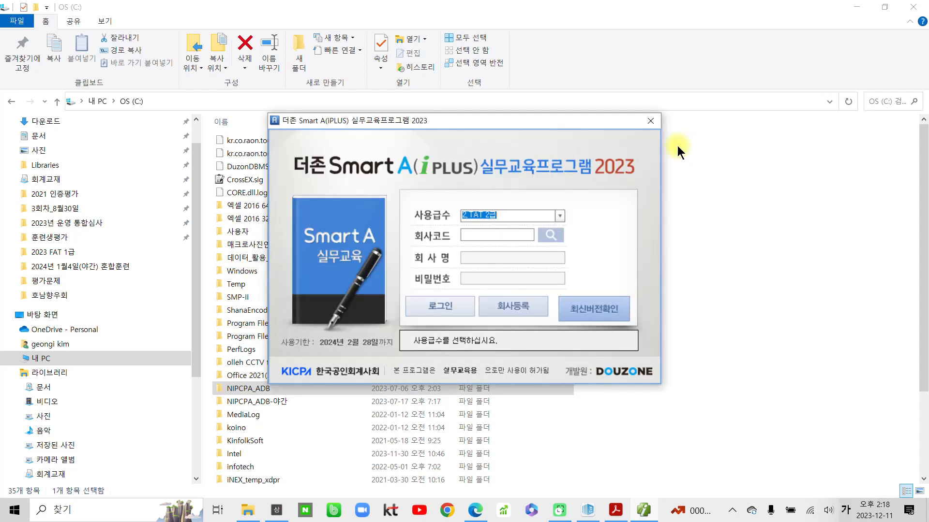
Log in at level FAT 1급 with company 3200 (주)유형상사 [유형별연습] and maximize the program window.
left_click(561, 216)
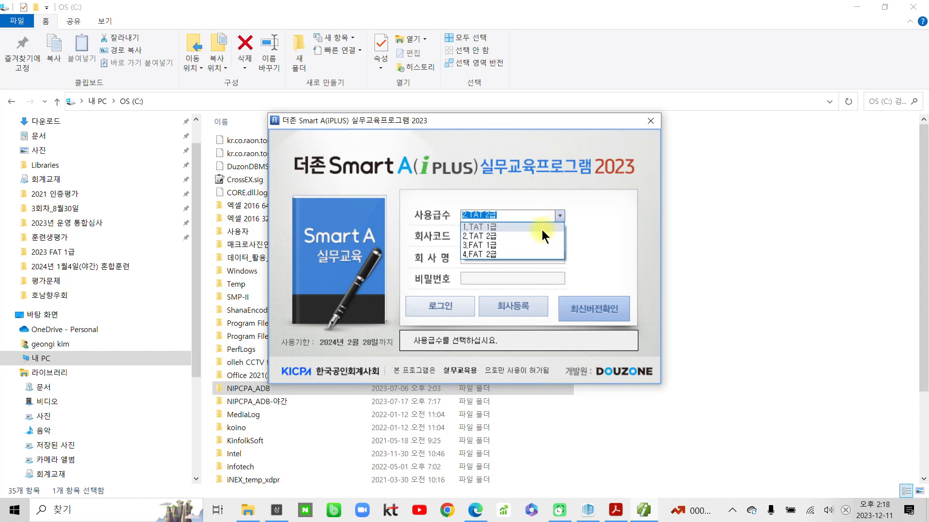
left_click(531, 245)
left_click(545, 237)
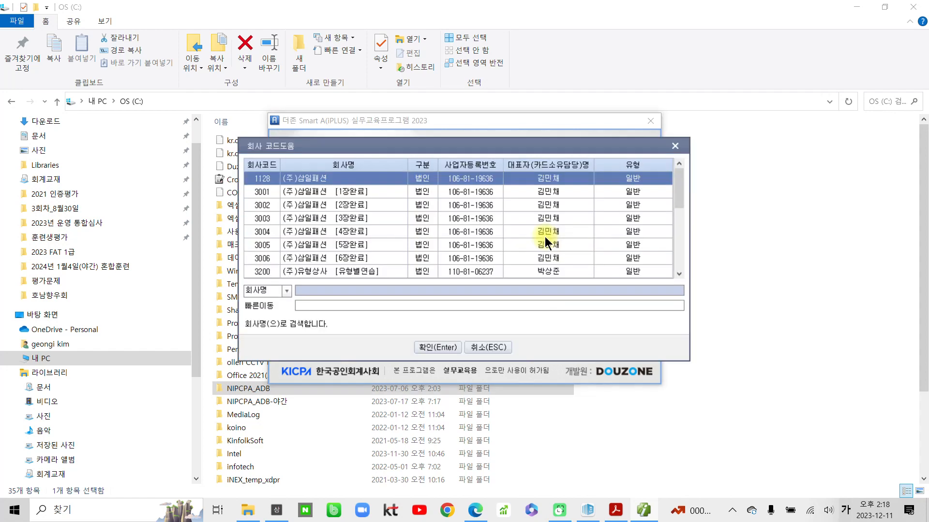
left_click(331, 271)
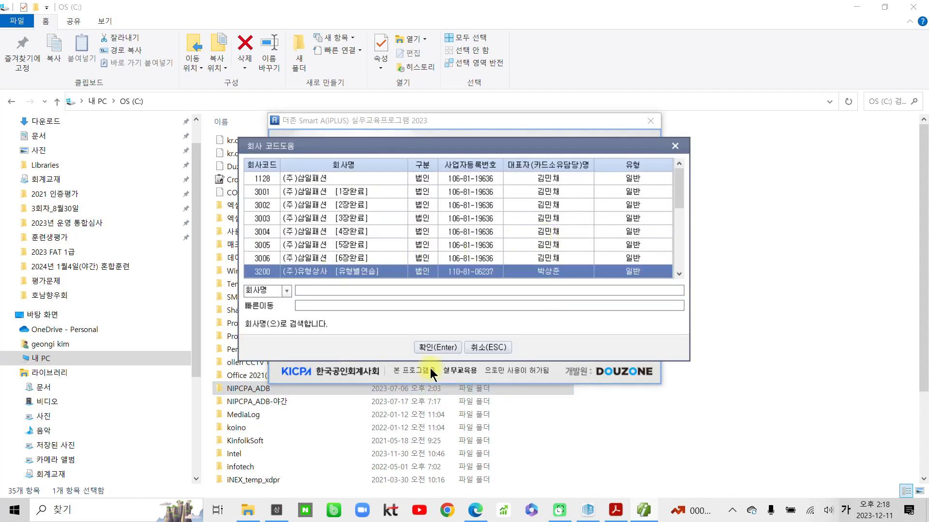
left_click(437, 350)
left_click(452, 309)
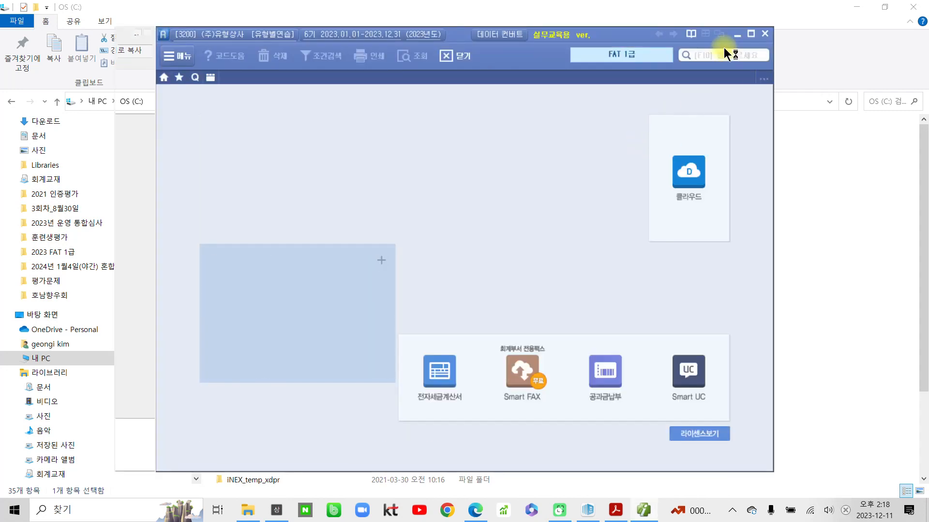
left_click(750, 33)
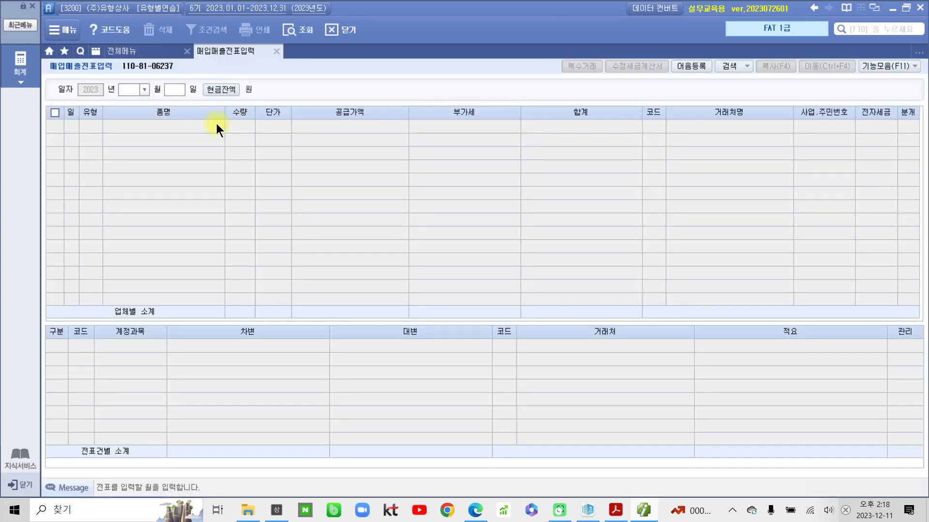
Display the 11월 03일 entries in 매입매출전표입력 and inspect the existing sale's type and supply amount.
type("11")
key("Return")
type("03")
key("Return")
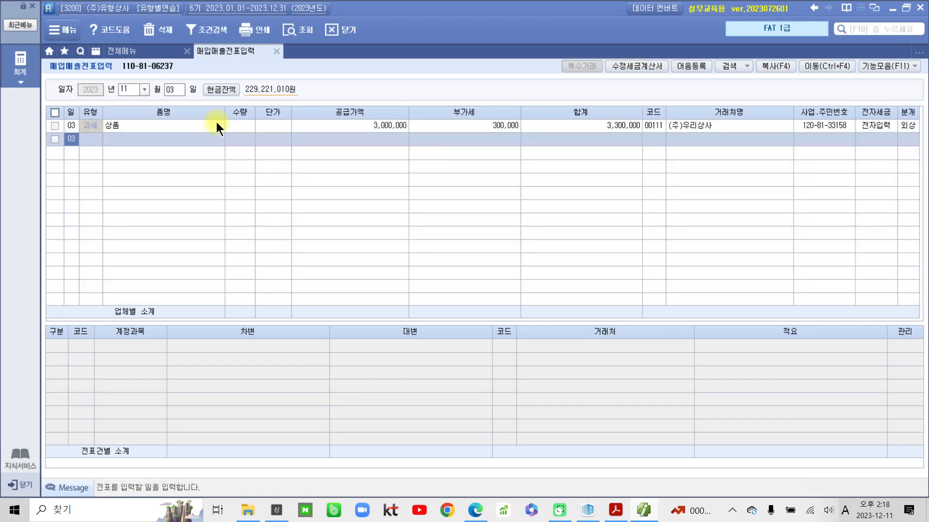
left_click(96, 123)
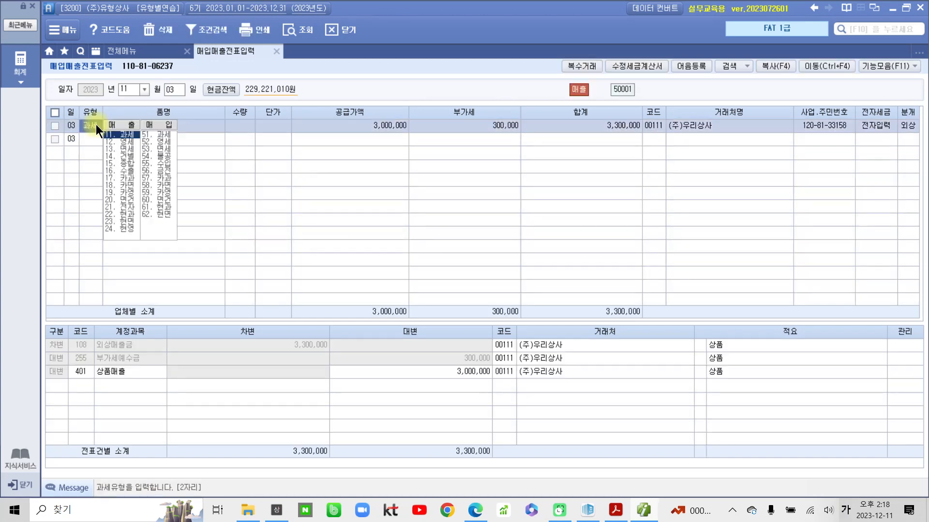
left_click(353, 131)
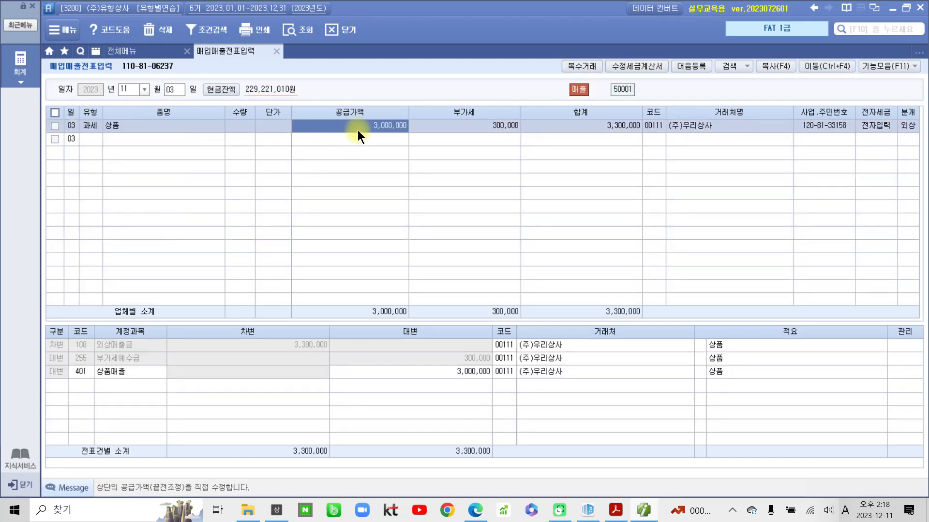
Change the day of the voucher date to 04 to start the 11월 04일 entry.
left_click(181, 90)
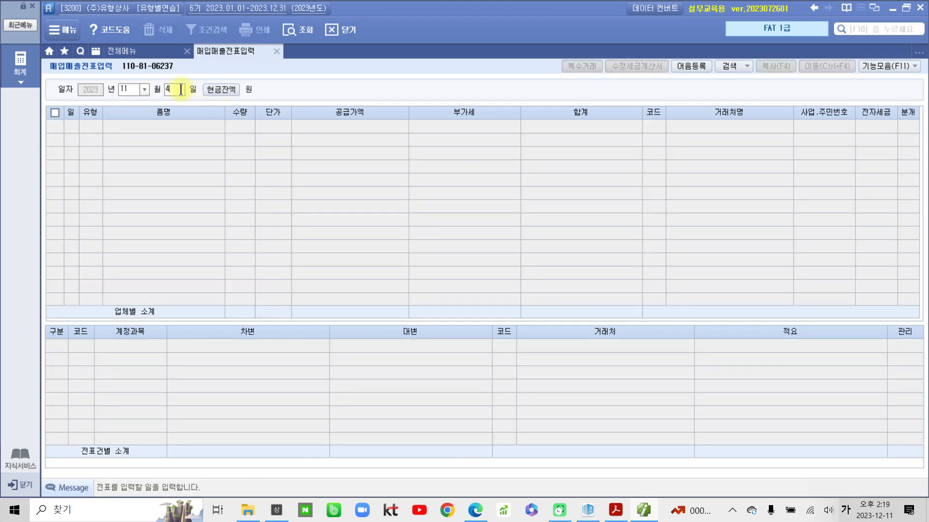
type("4")
key("Return")
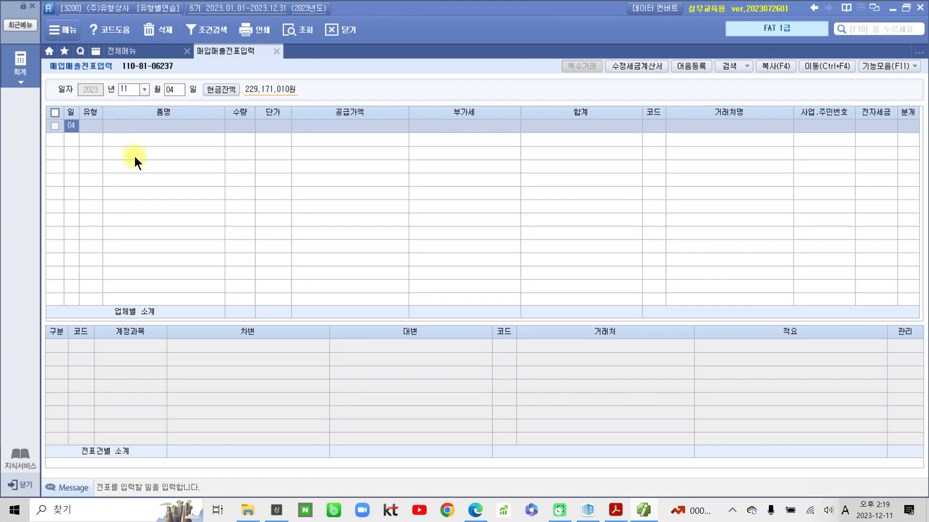
Switch to the PDF textbook and highlight 상품을 판매하고, 당좌수표로 and 나머지는 외상으로 in the 11월 04일 problem.
left_click(615, 510)
left_click_drag(350, 288, 462, 288)
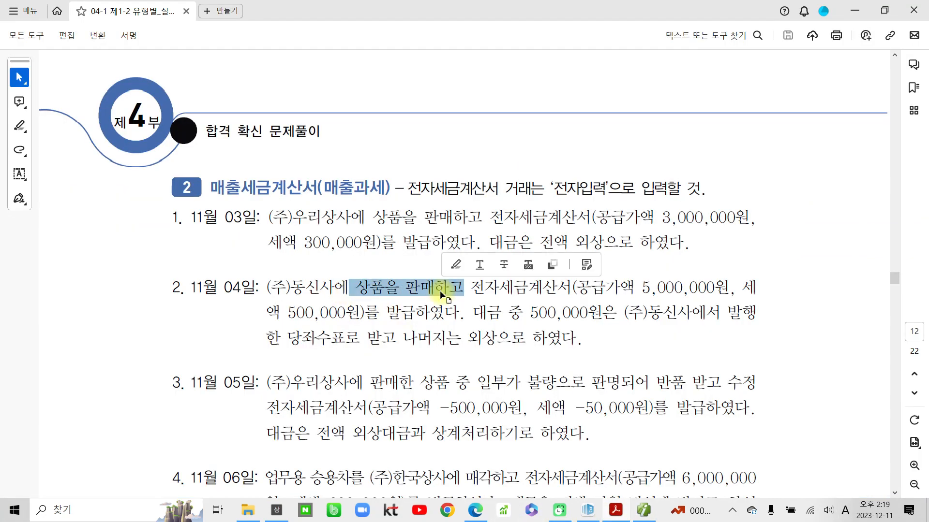
left_click(455, 264)
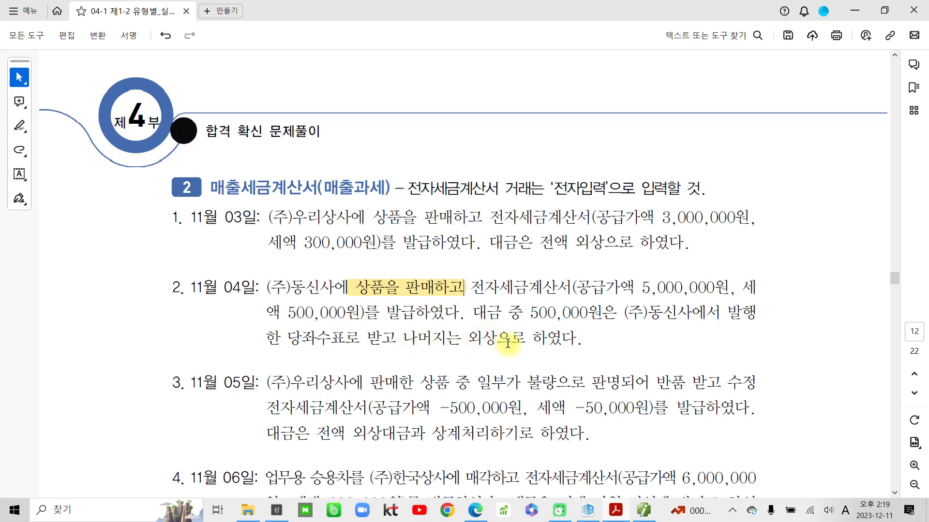
left_click_drag(283, 339, 360, 339)
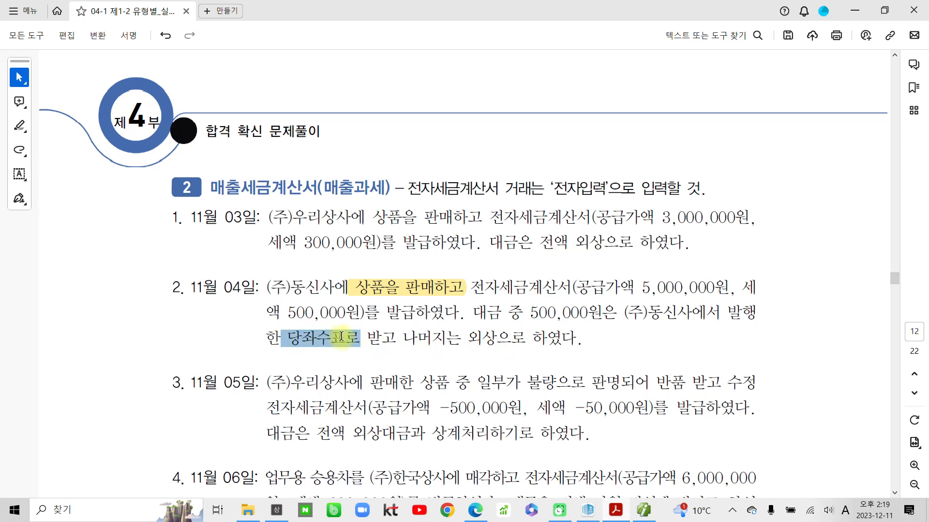
left_click(357, 316)
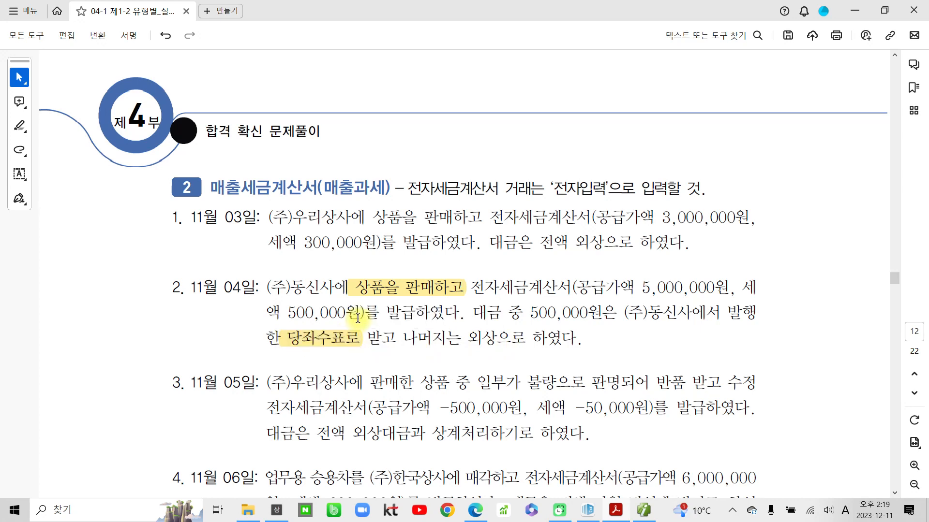
left_click_drag(403, 339, 478, 341)
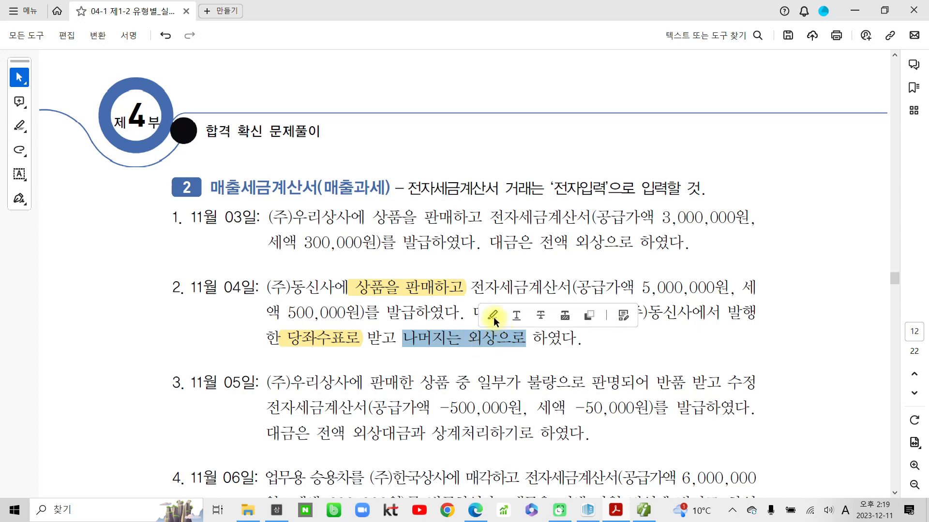
left_click(494, 317)
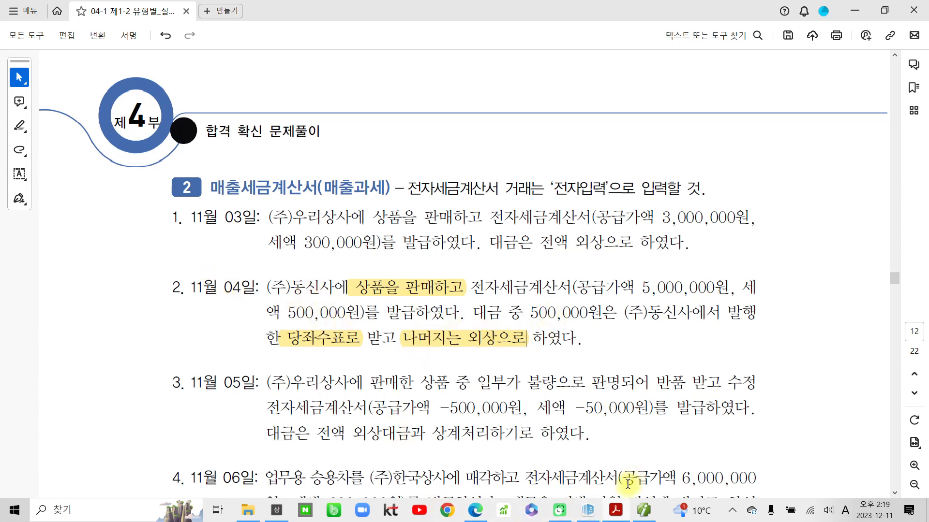
Switch back to Smart A and enter a 과세 sale on 11월 04일 with item 상품 and supply amount 5,000,000.
left_click(635, 506)
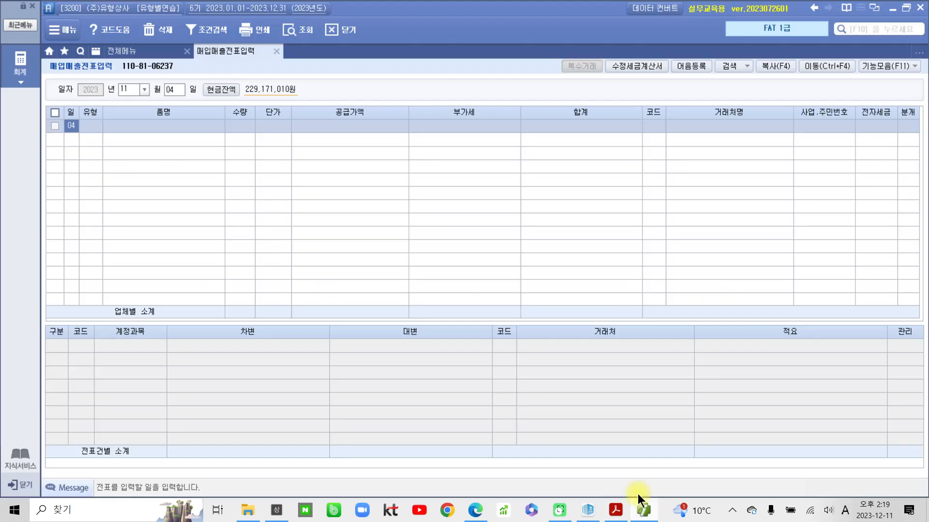
left_click(91, 127)
key("Return")
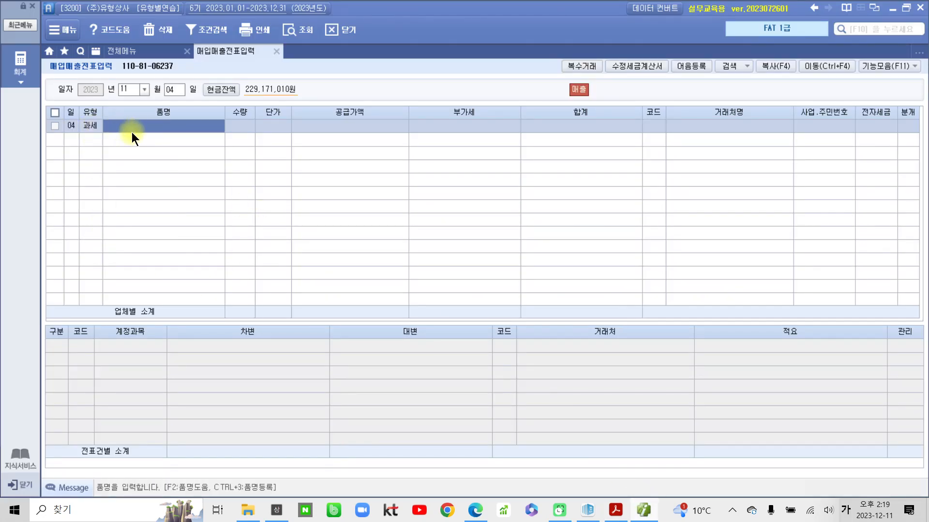
type("상품")
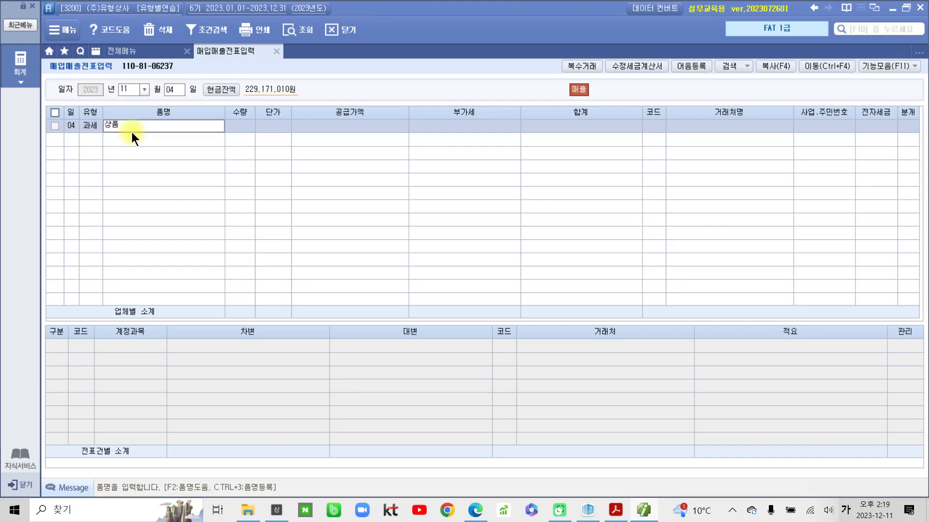
key("Return")
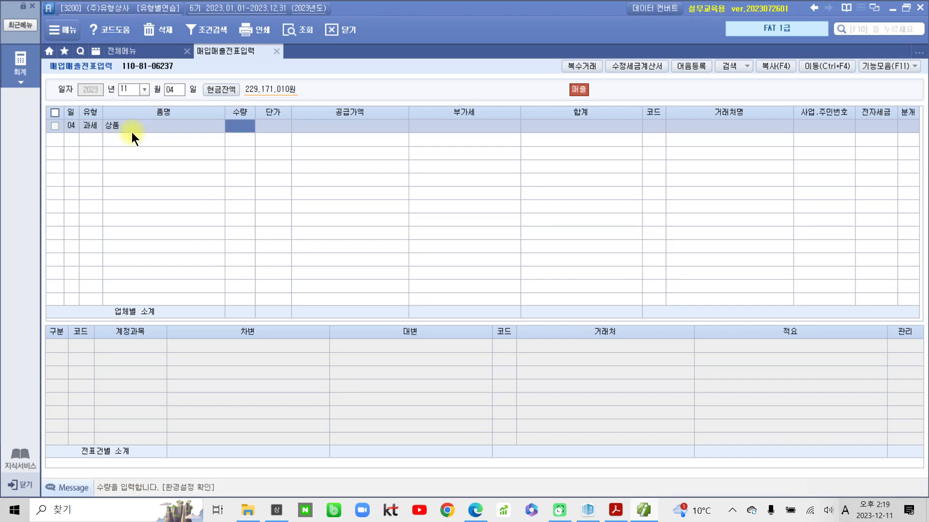
key("Return")
key("Return")
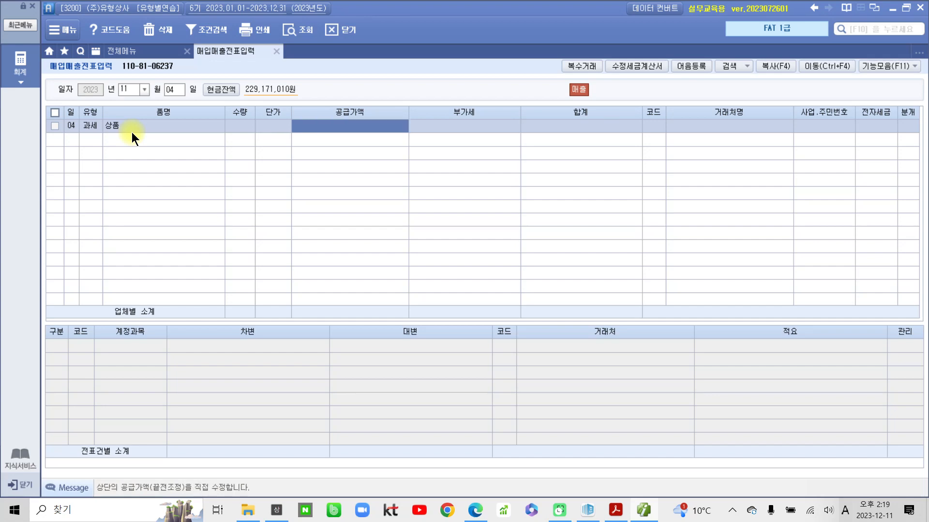
type("5000000")
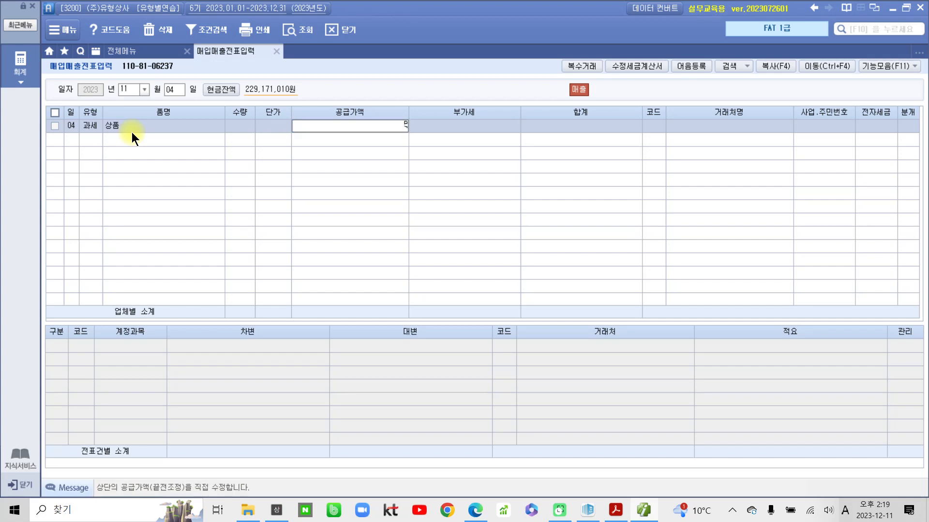
key("Return")
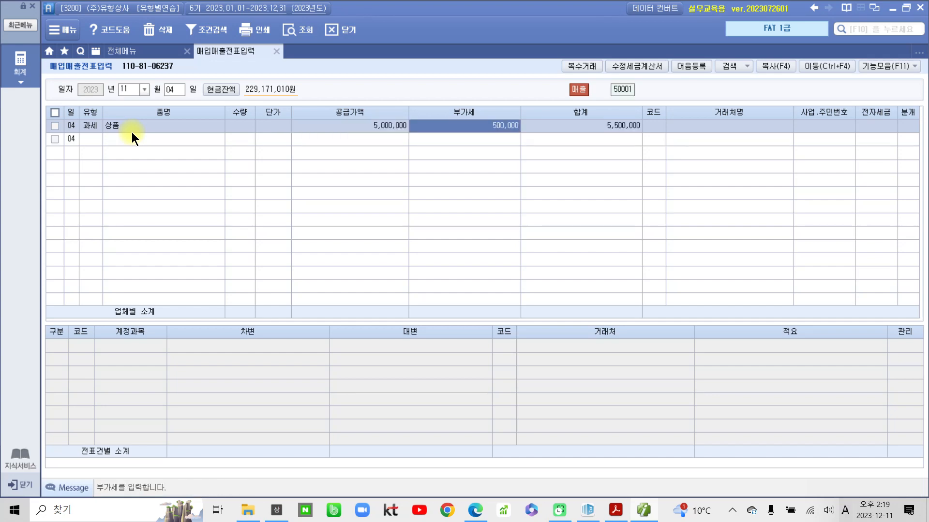
key("Return")
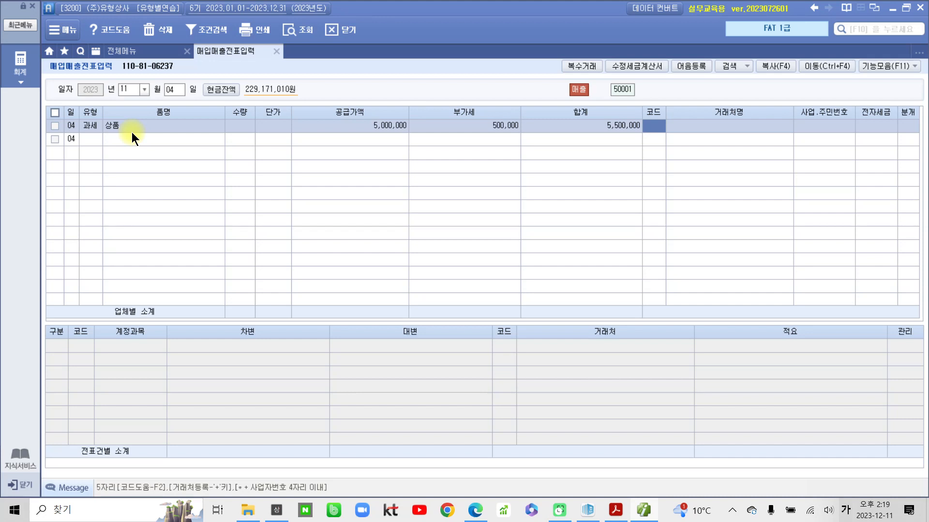
Assign (주)동신사 as the sale's customer, with 전자입력 for the e-tax invoice and 혼합 as the journal type.
type("동신")
key("Return")
key("Return")
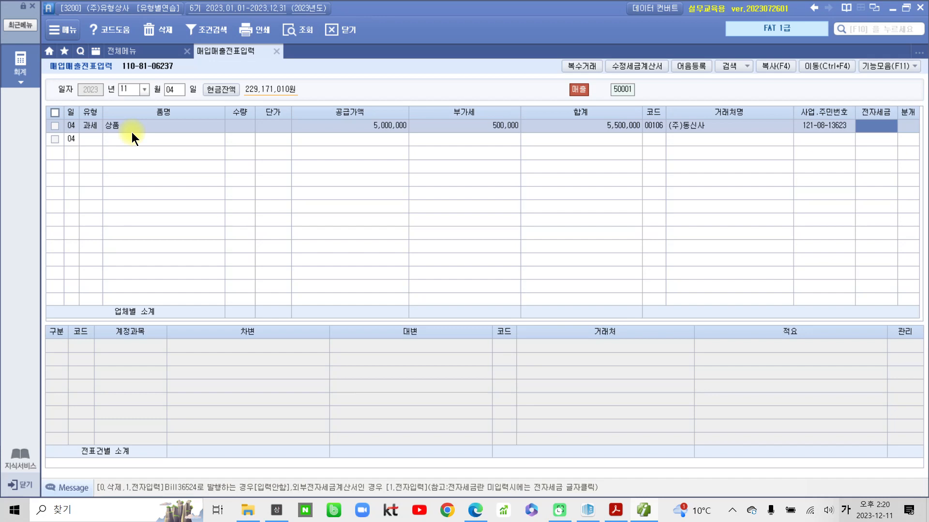
type("1")
key("Return")
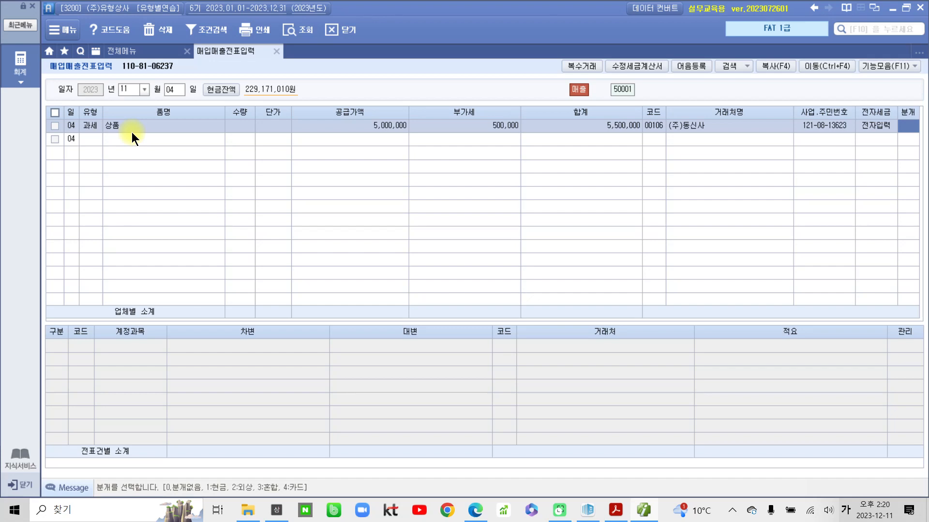
type("3")
key("Return")
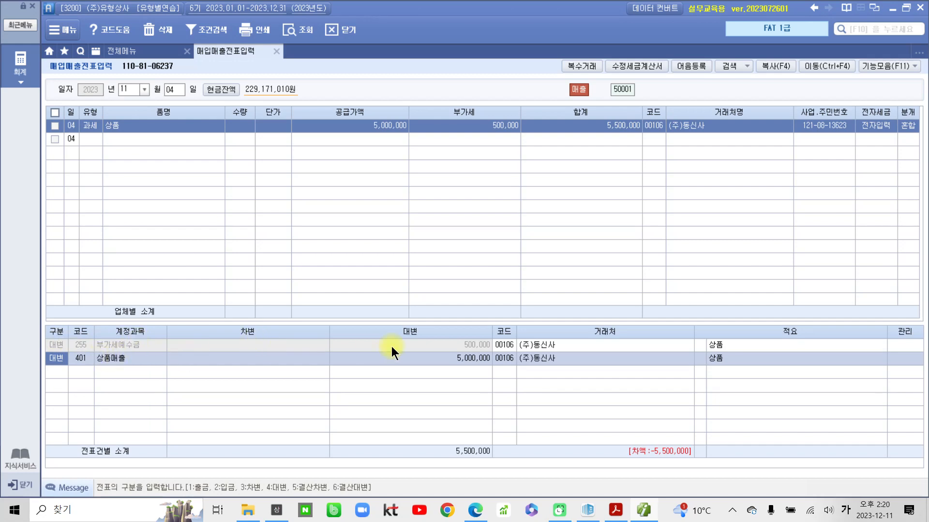
Add a debit line to the 11월 04일 journal for account 101 현금 with amount 500,000.
left_click(425, 351)
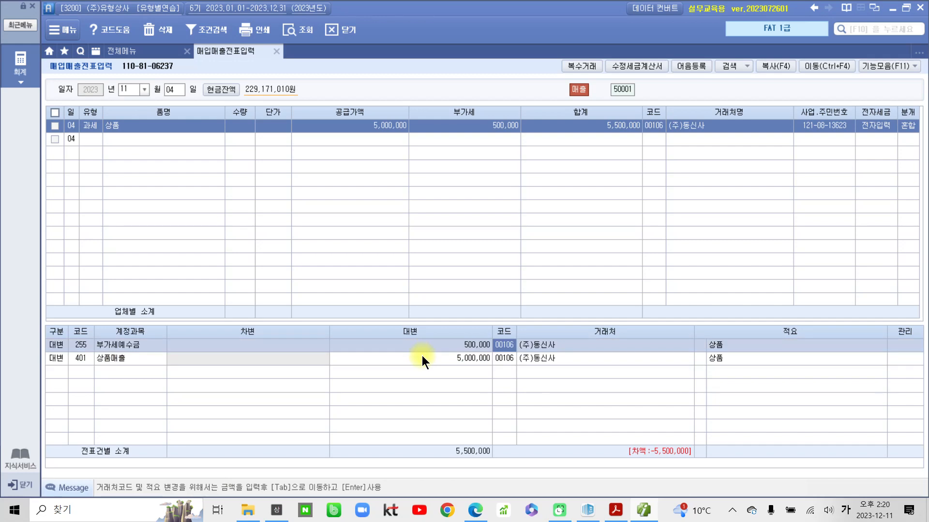
left_click(422, 356)
left_click(54, 375)
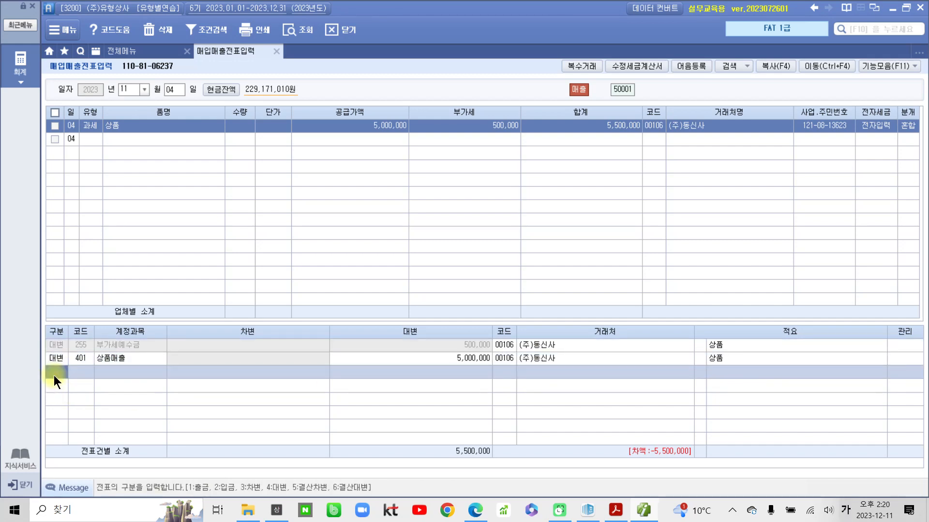
type("3")
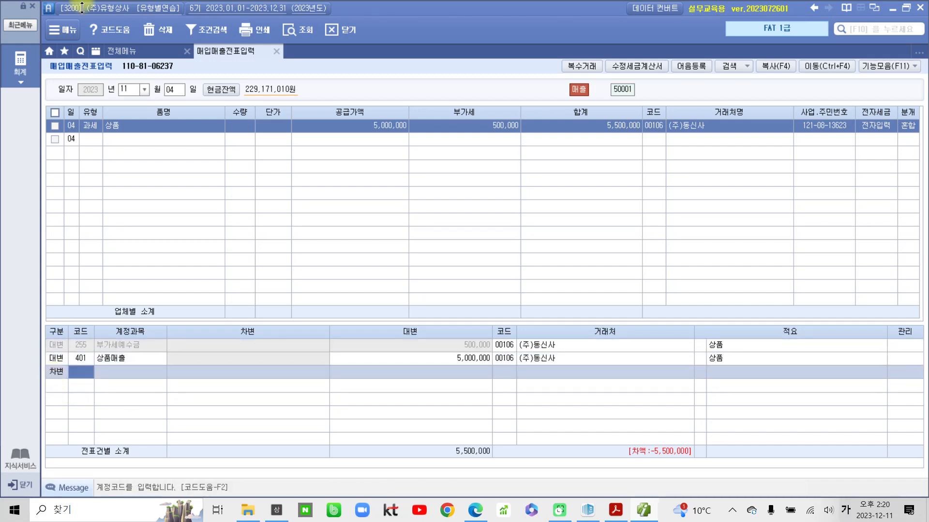
type("101")
key("Return")
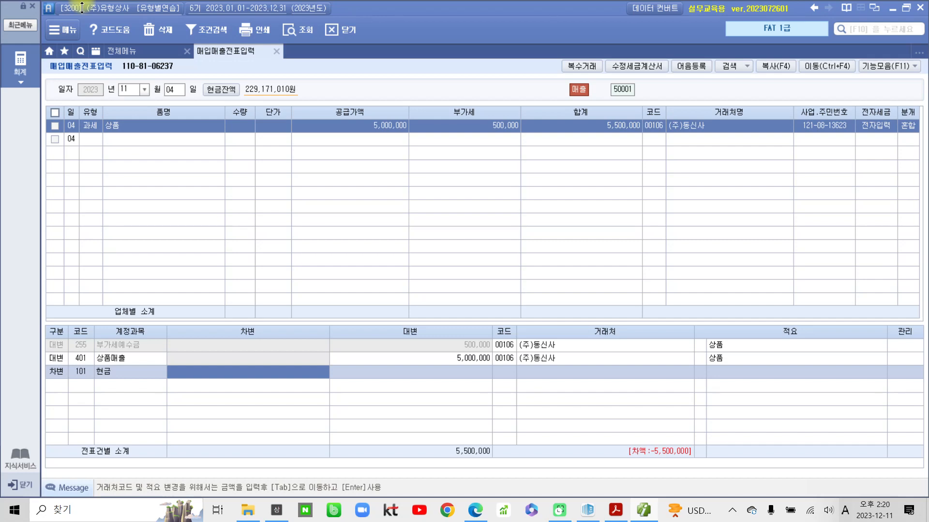
type("500")
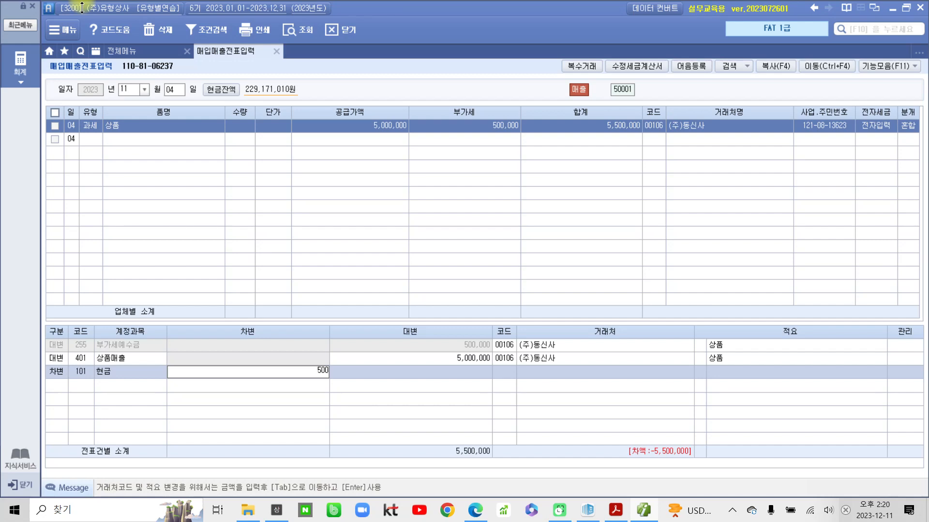
type(",000")
key("Return")
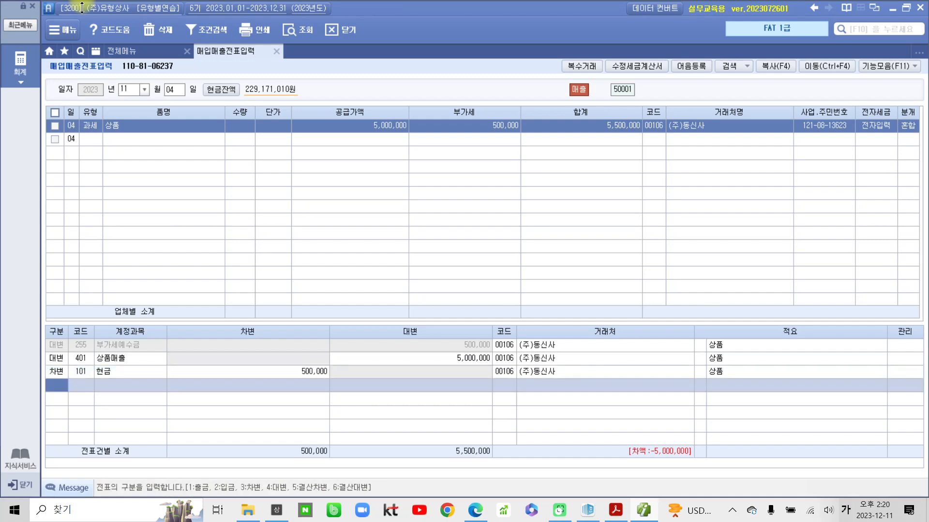
Add a second debit line for account 108 외상매출금 with amount 5,000,000.
type("3")
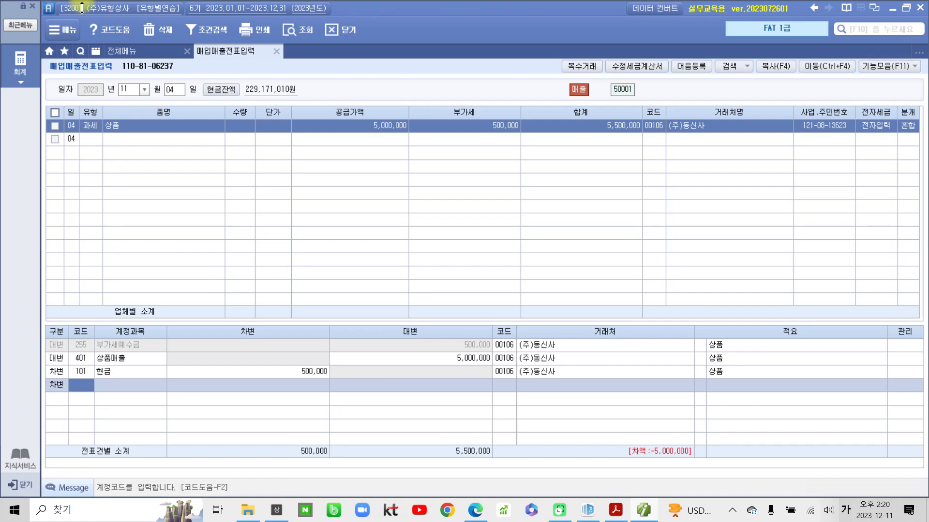
type("108")
key("Return")
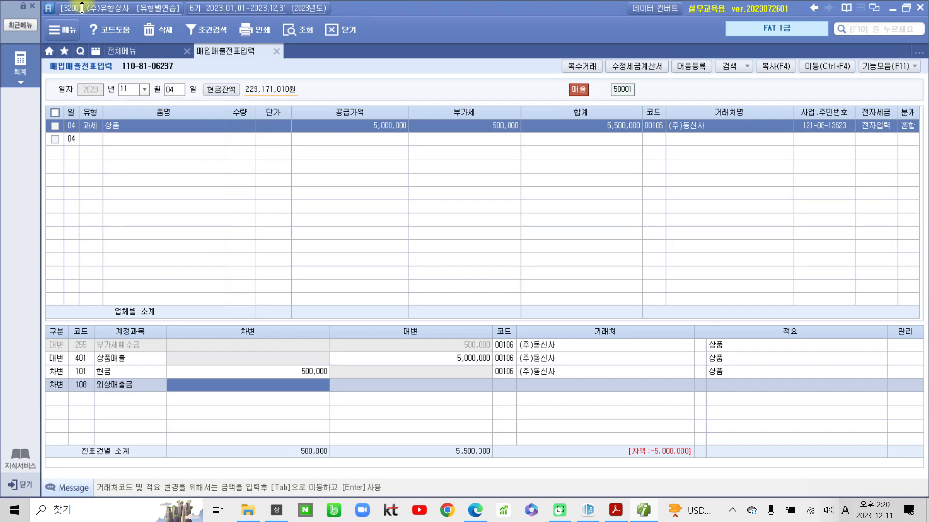
type("5000000")
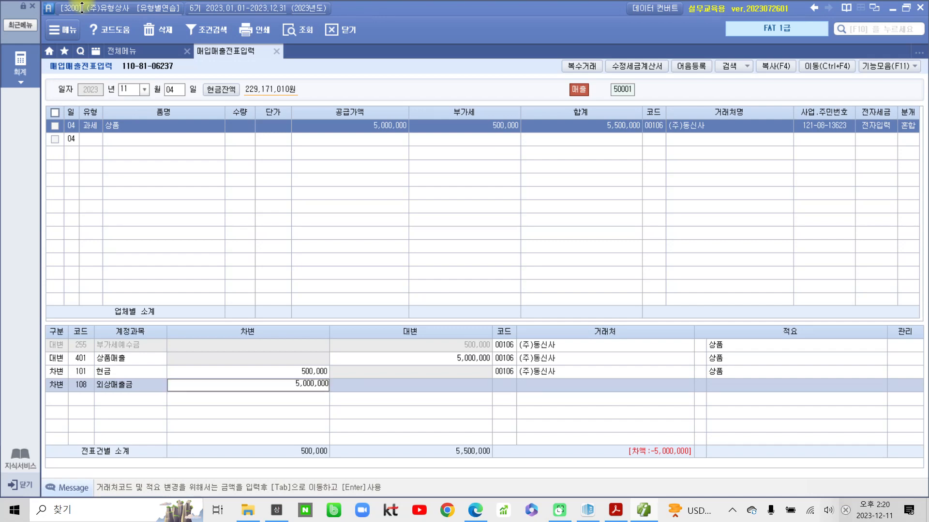
key("Tab")
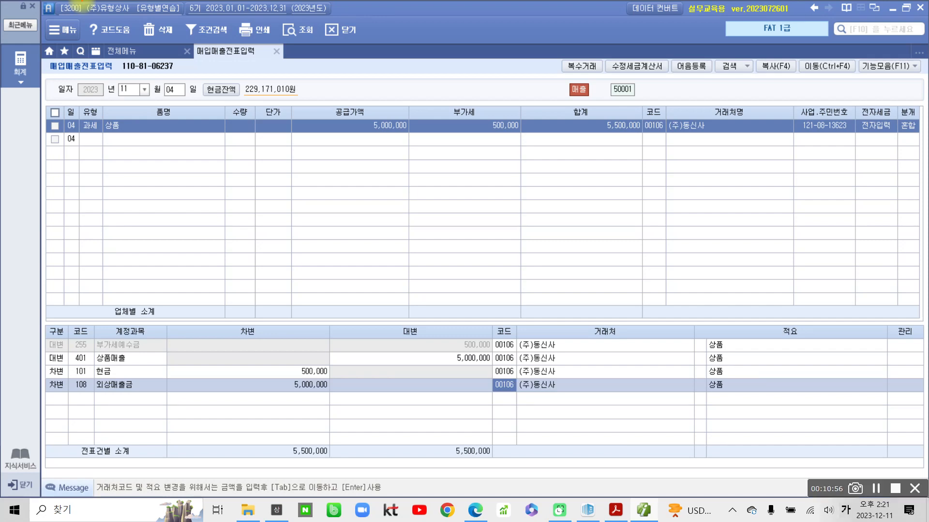
mouse_move(491, 321)
left_mouse_down()
mouse_move(622, 387)
mouse_move(517, 295)
left_mouse_up()
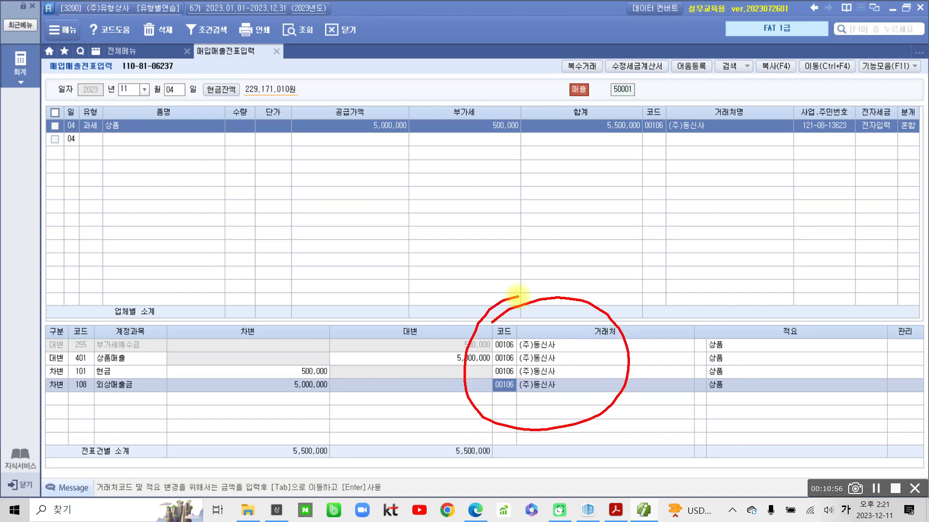
left_click_drag(591, 382, 621, 373)
mouse_move(278, 449)
left_mouse_down()
mouse_move(332, 431)
mouse_move(284, 442)
left_mouse_up()
mouse_move(460, 432)
left_mouse_down()
mouse_move(508, 440)
mouse_move(474, 429)
left_mouse_up()
left_click_drag(373, 443, 409, 445)
left_click_drag(376, 460, 405, 457)
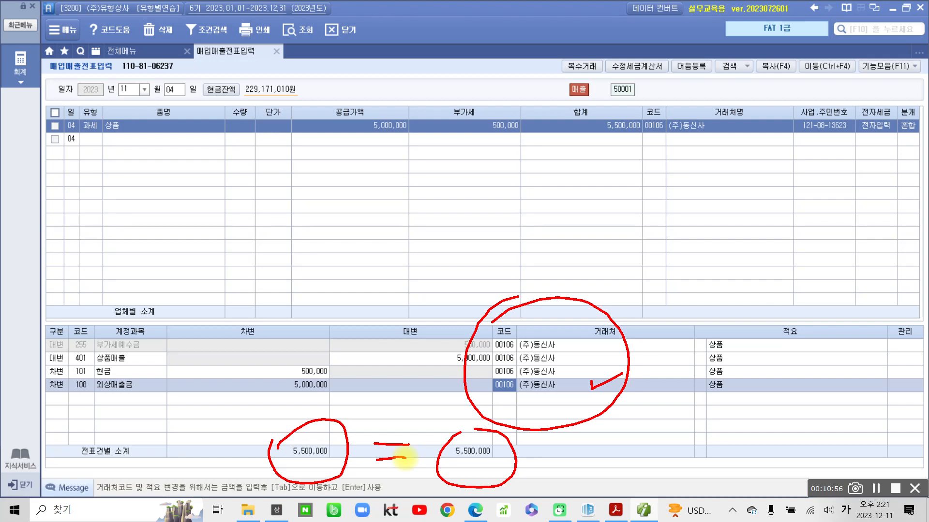
key("Escape")
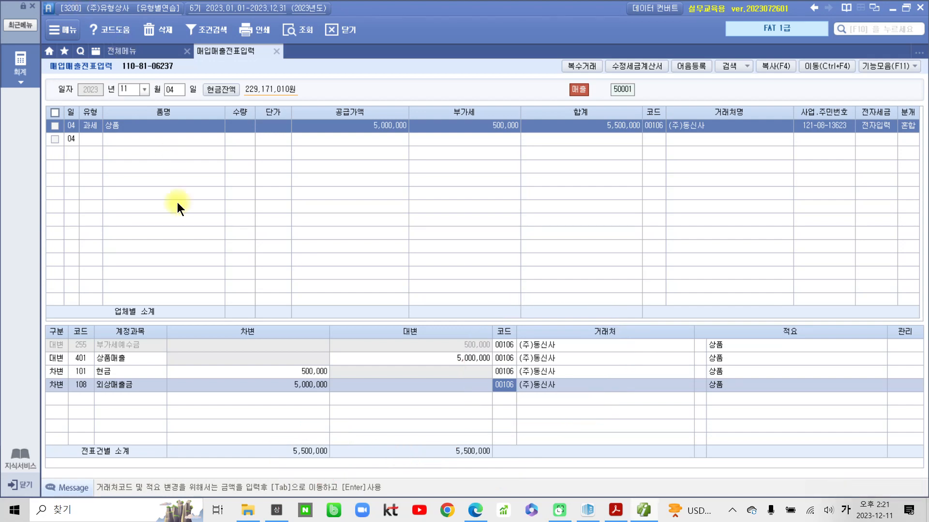
Switch to the PDF textbook and highlight 전액 외상대금과 상계처리하기로 in the 11월 05일 problem.
left_click(615, 510)
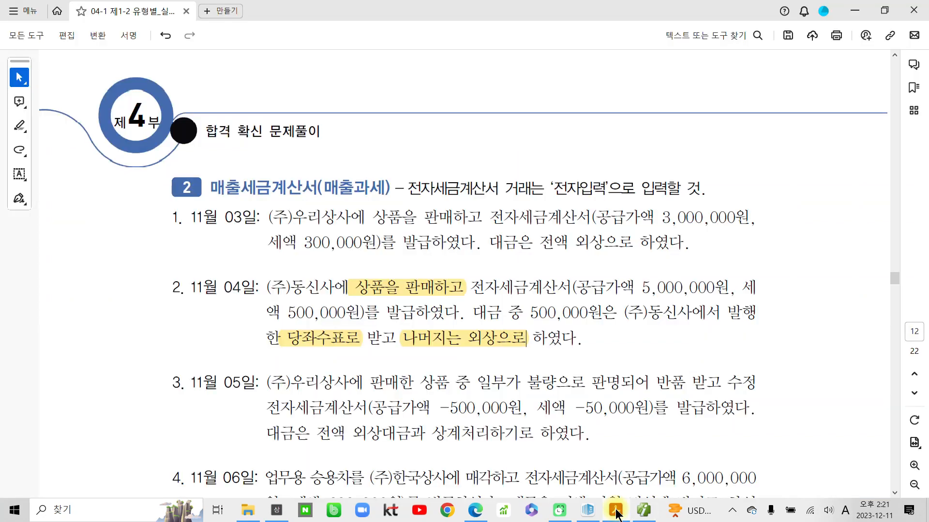
scroll(322, 290, "down", 2)
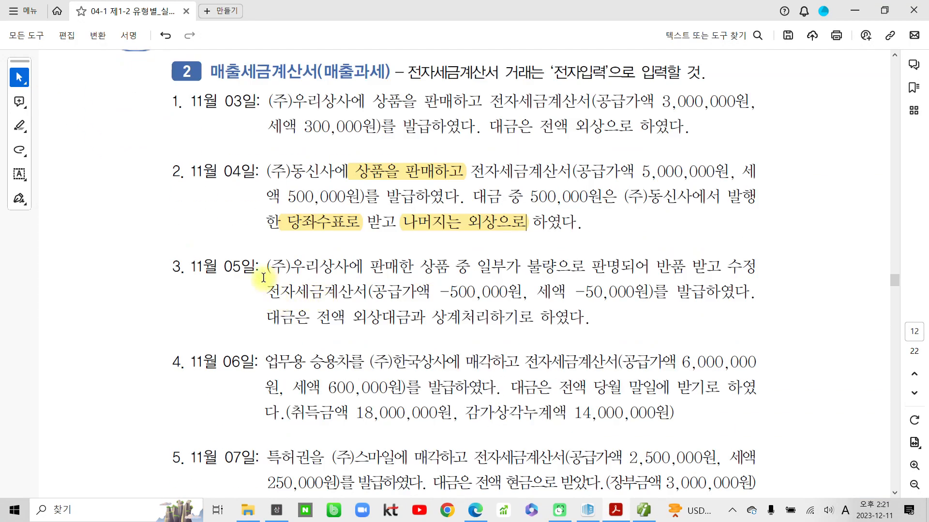
scroll(270, 274, "down", 1)
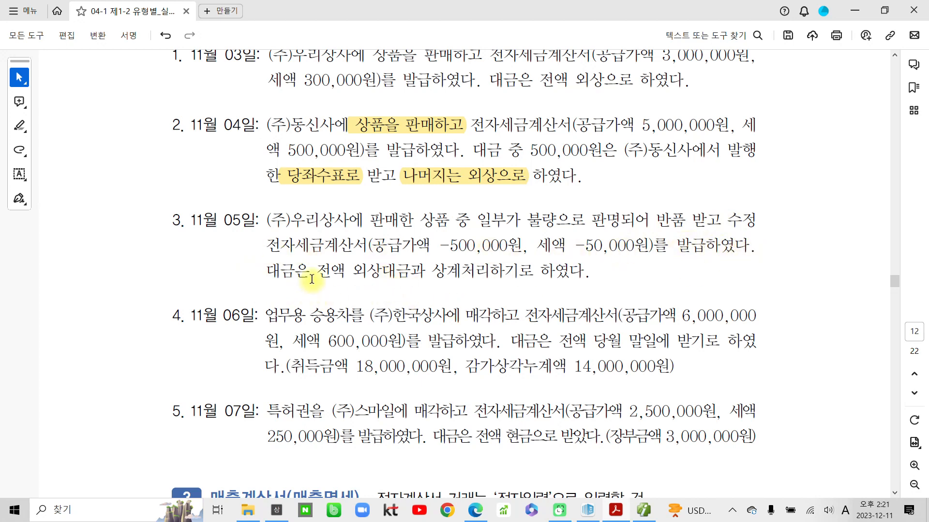
left_click_drag(316, 271, 332, 271)
left_click_drag(392, 271, 534, 271)
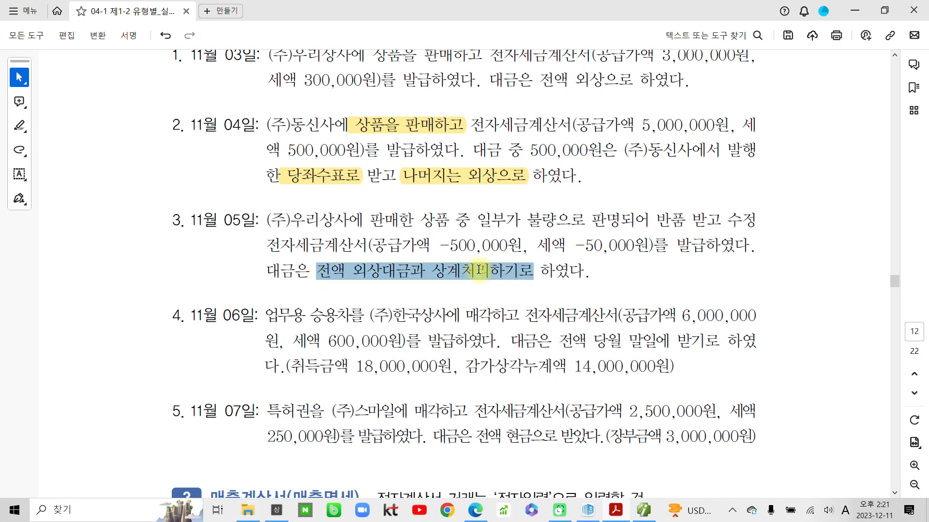
left_click(494, 248)
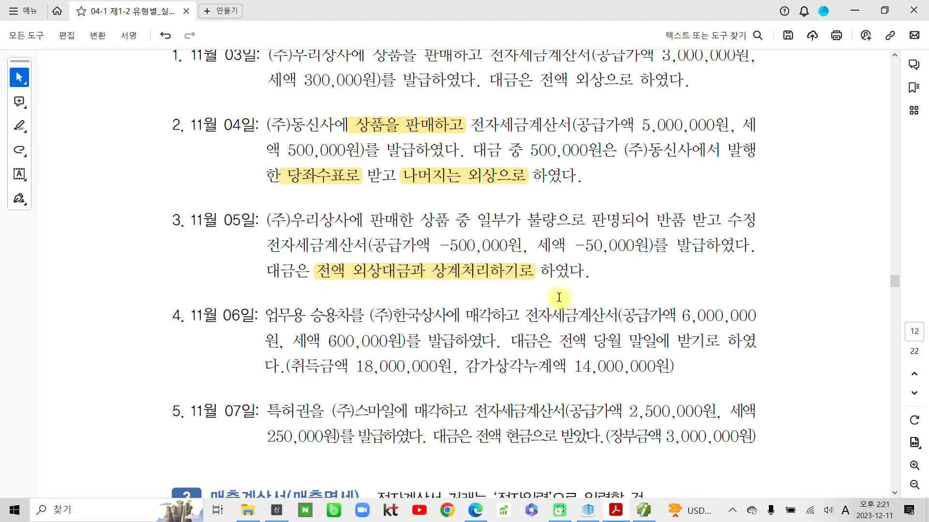
left_click_drag(558, 298, 412, 305)
double_click(378, 269)
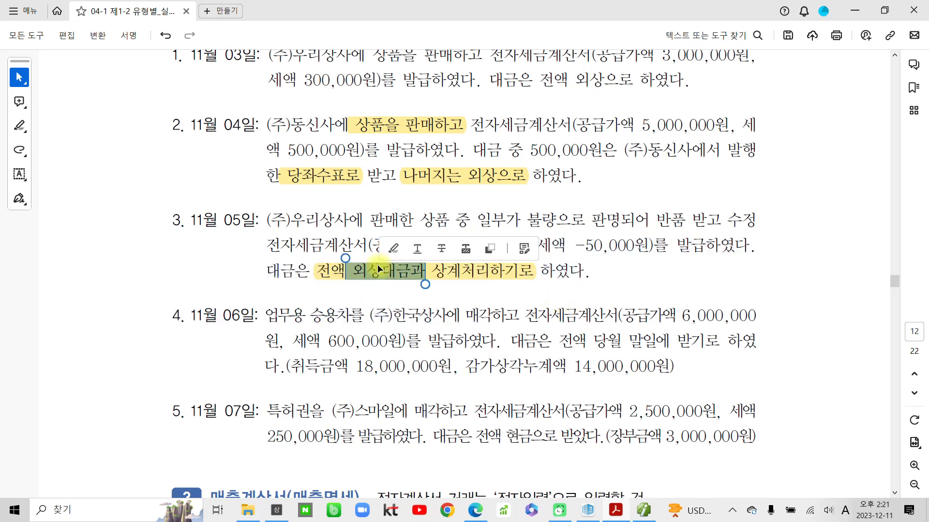
mouse_move(380, 268)
left_mouse_down()
mouse_move(462, 286)
mouse_move(349, 261)
mouse_move(351, 283)
left_mouse_up()
left_click_drag(486, 279, 517, 295)
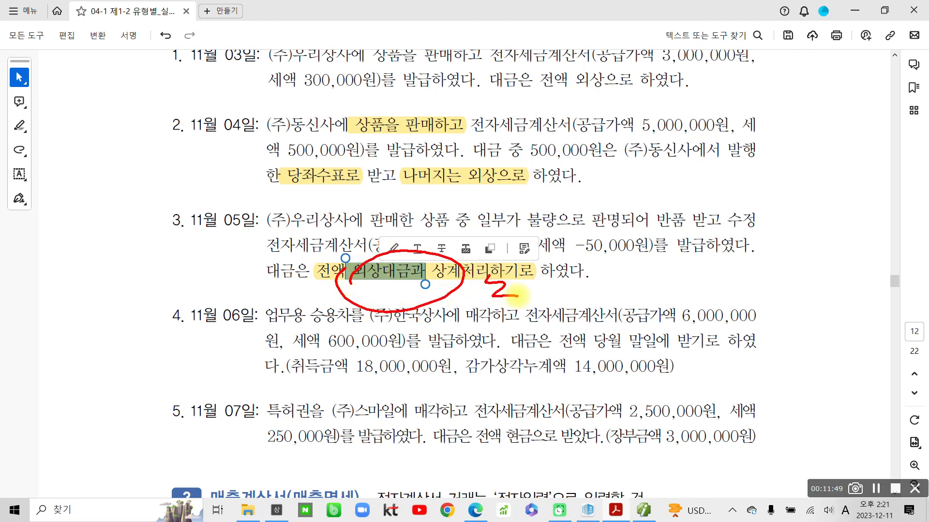
key("Escape")
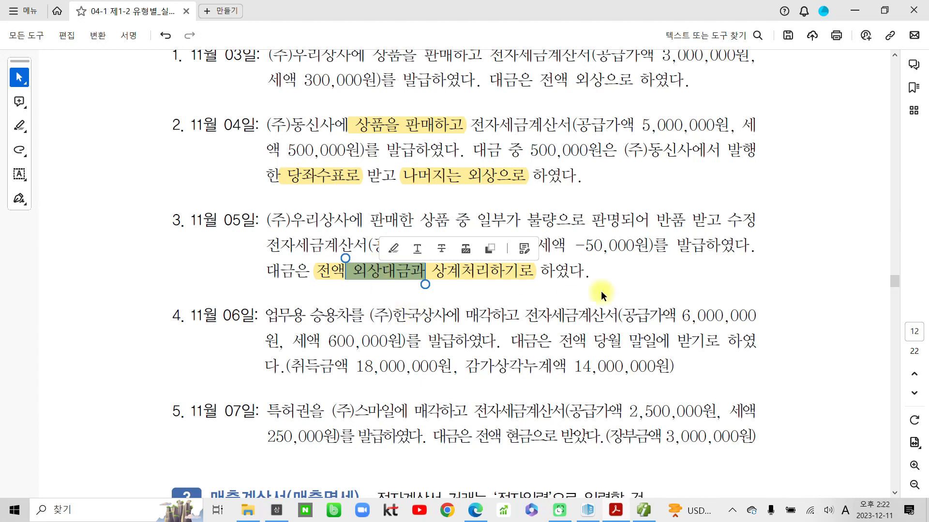
left_click(678, 269)
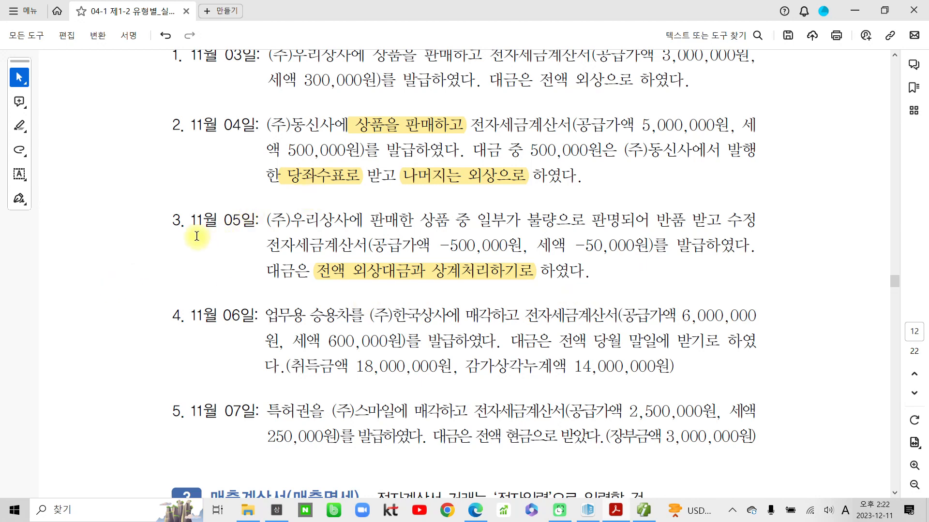
Switch back to Smart A and set the voucher day to 05, starting a new entry line.
left_click(642, 511)
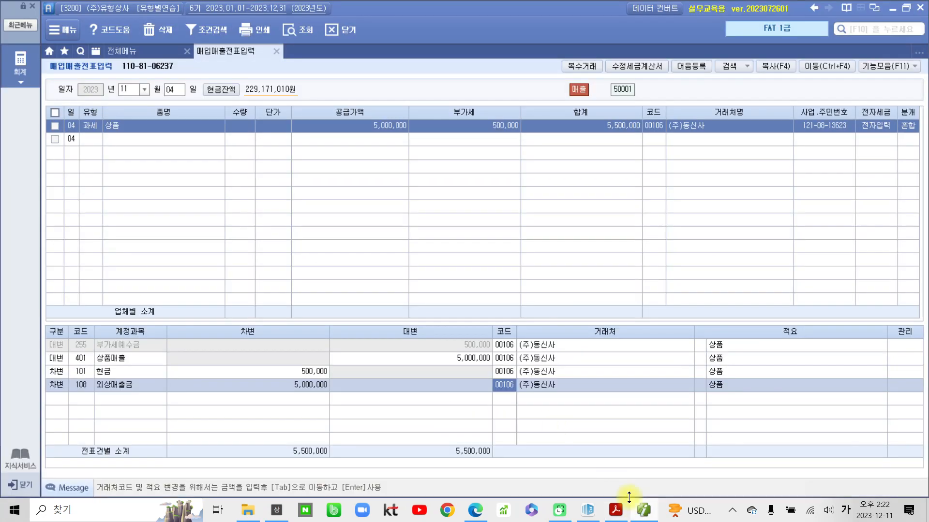
left_click(174, 89)
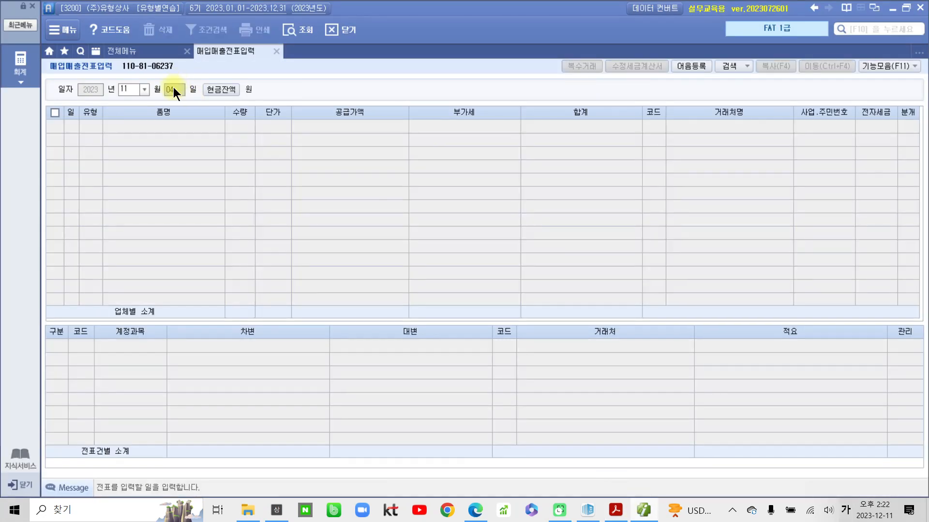
key("Return")
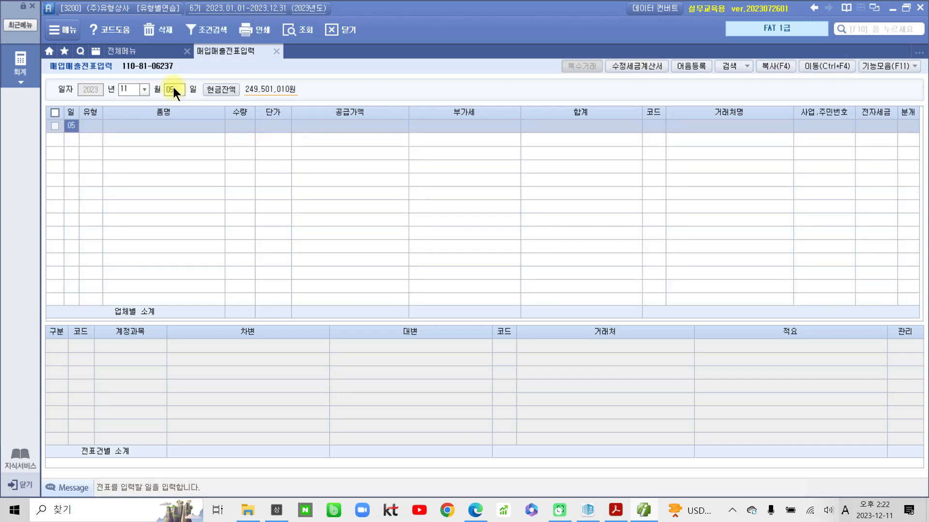
key("Return")
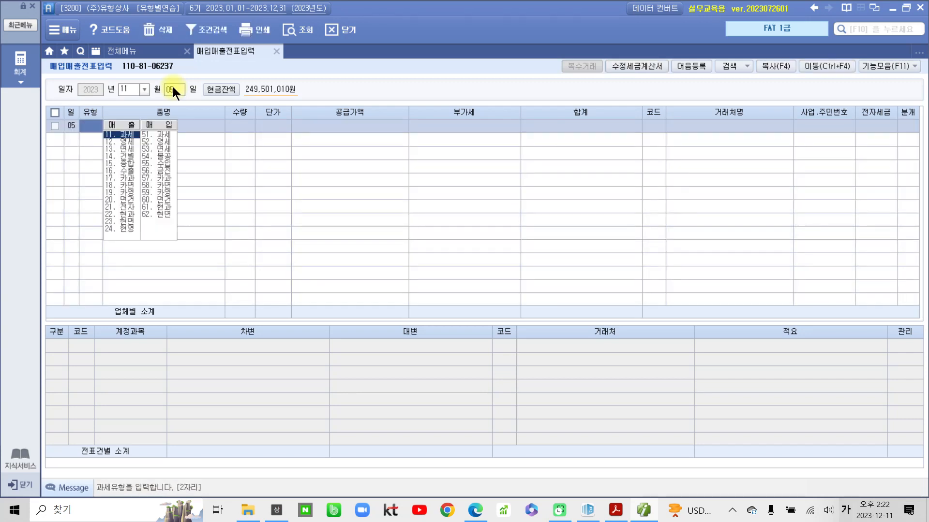
Enter a 과세 sales return on 11월 05일 with item 상품 and supply amount -500,000, accepting the calculated VAT.
type("11")
key("Return")
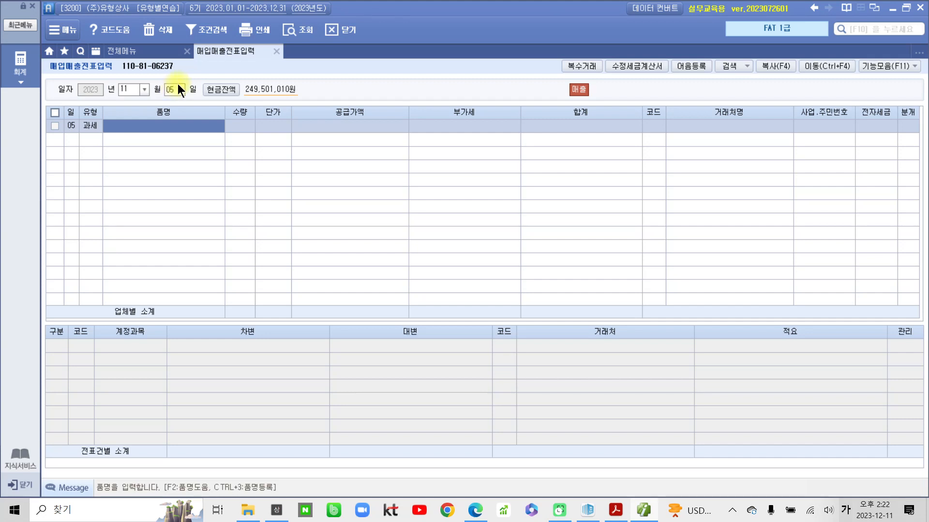
type("상품")
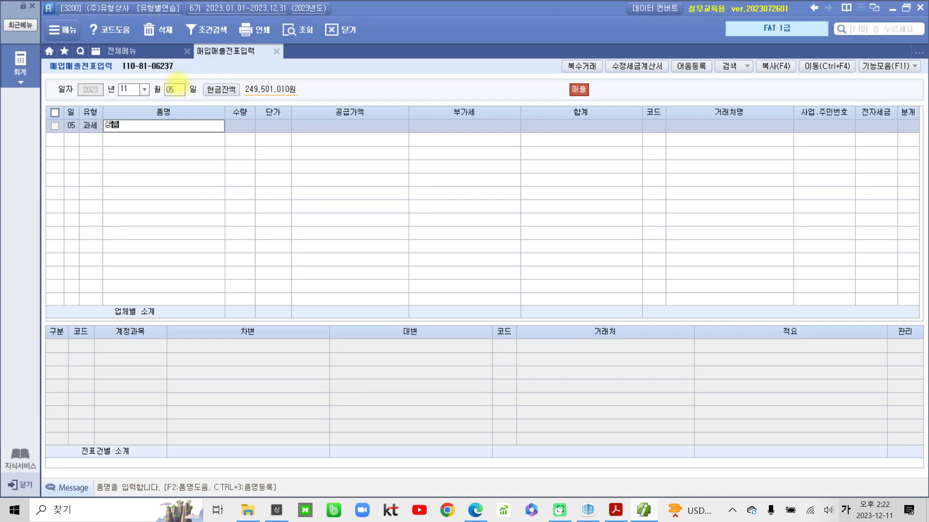
key("Return")
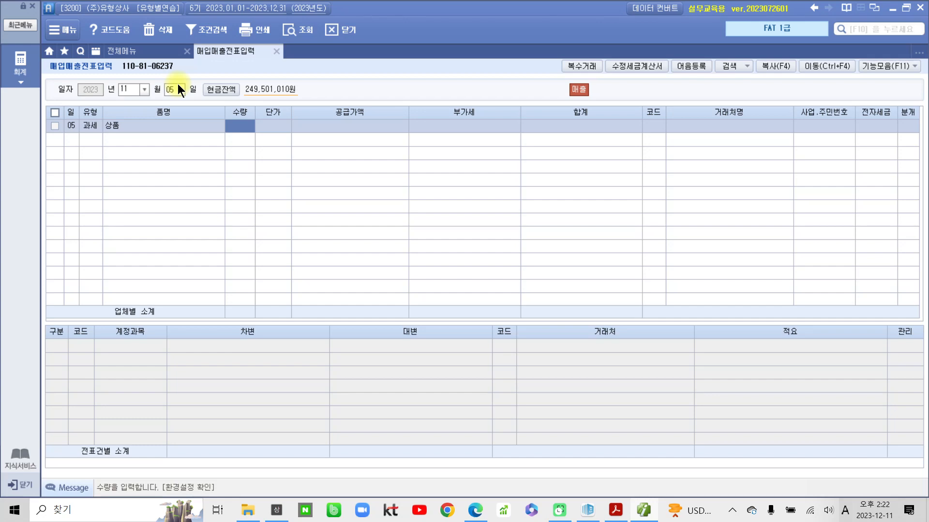
key("Return")
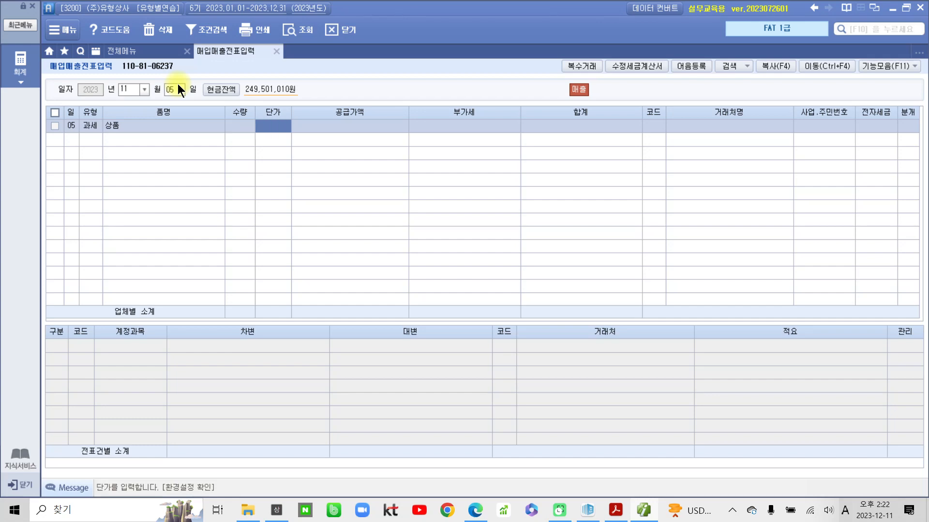
key("Return")
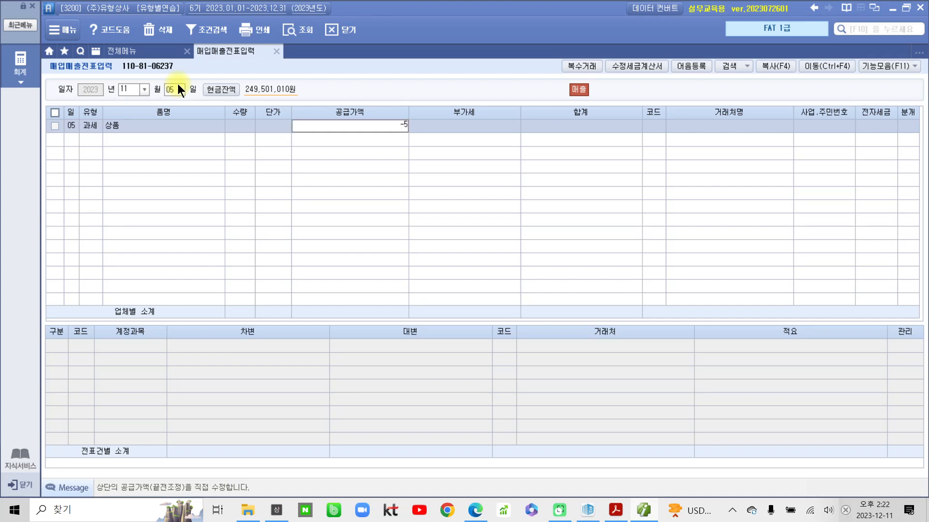
key("BackSpace")
key("BackSpace")
type("-500000")
key("Return")
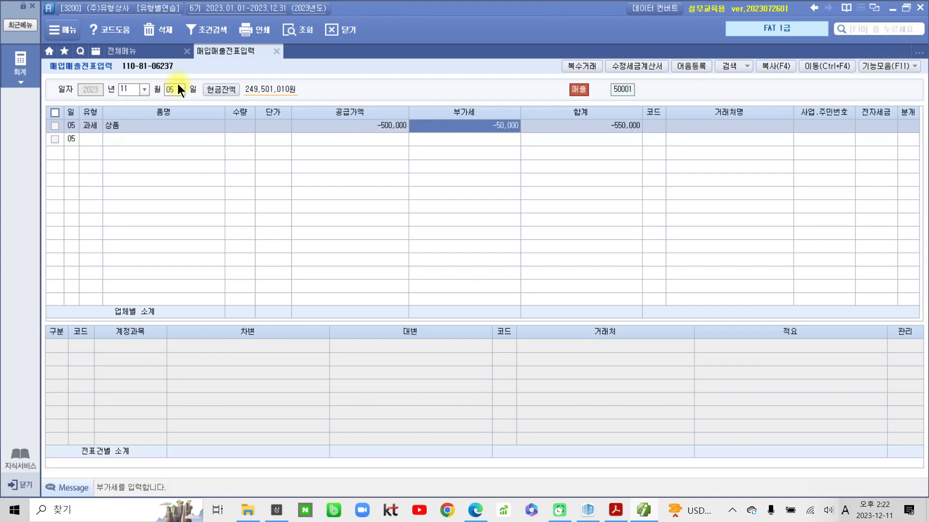
key("Return")
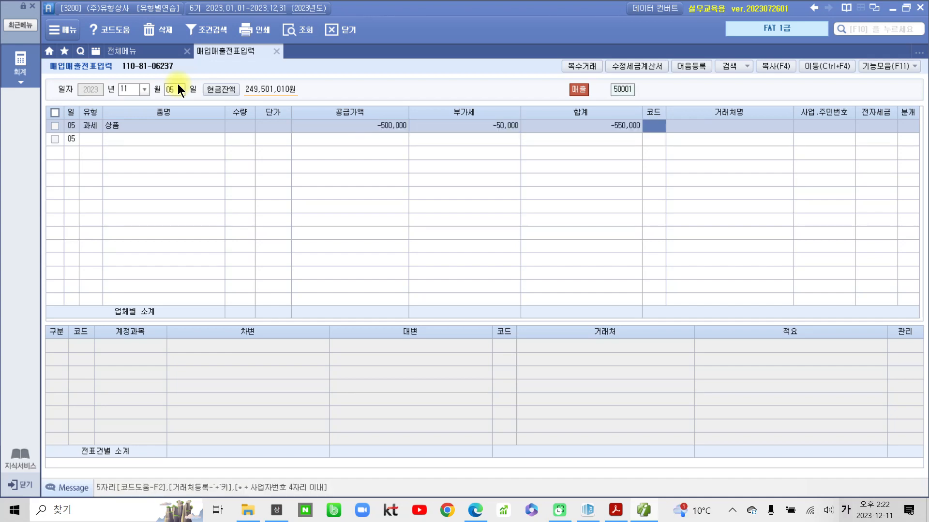
Look up 우리 among the trading partners and assign (주)우리상사 as the return's customer.
type("우리")
key("Return")
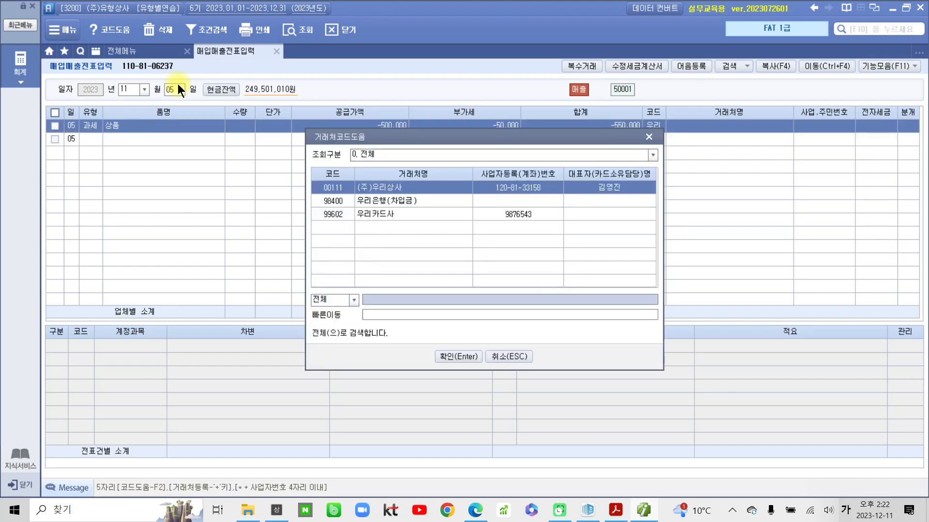
key("Return")
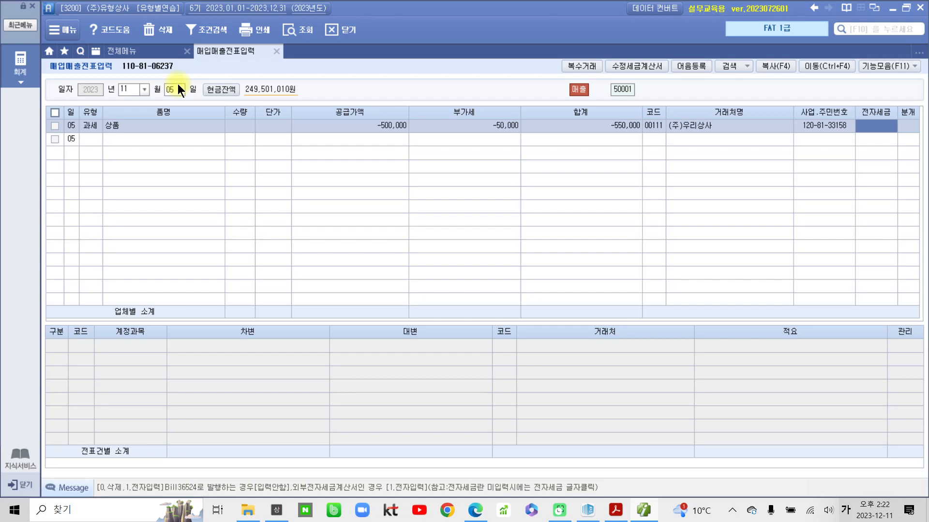
Mark the 11월 05일 return's 전자세금 as 전자입력 and set its 분개 type to 외상.
type("1")
key("Return")
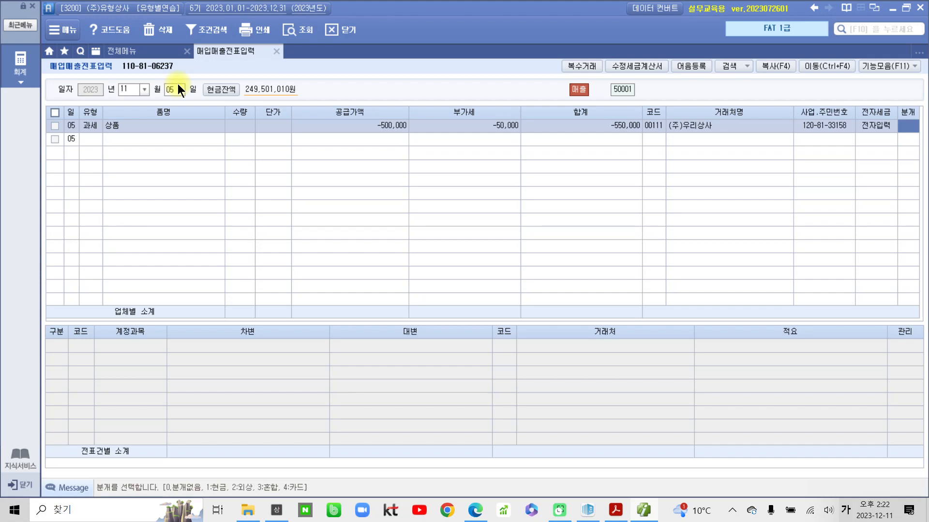
type("2")
key("Return")
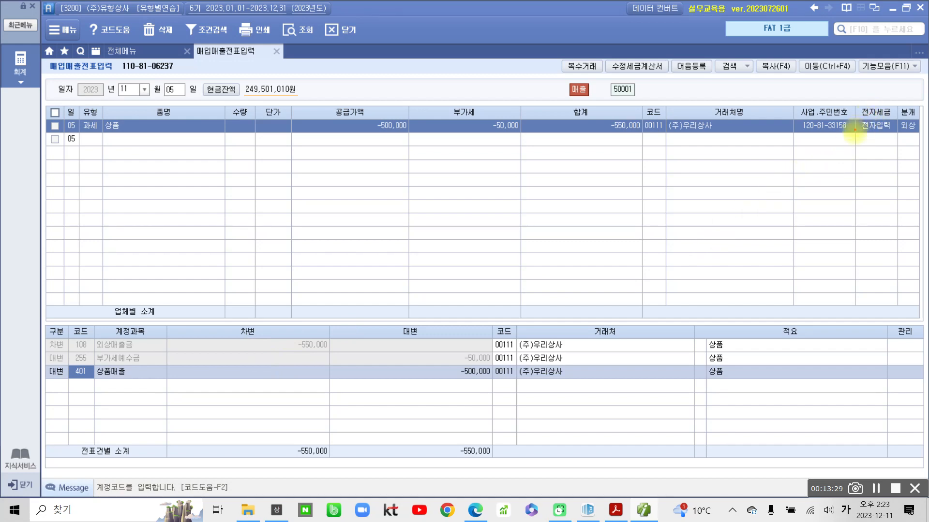
mouse_move(854, 139)
left_mouse_down()
mouse_move(896, 136)
mouse_move(895, 116)
mouse_move(863, 109)
mouse_move(854, 129)
mouse_move(866, 140)
left_mouse_up()
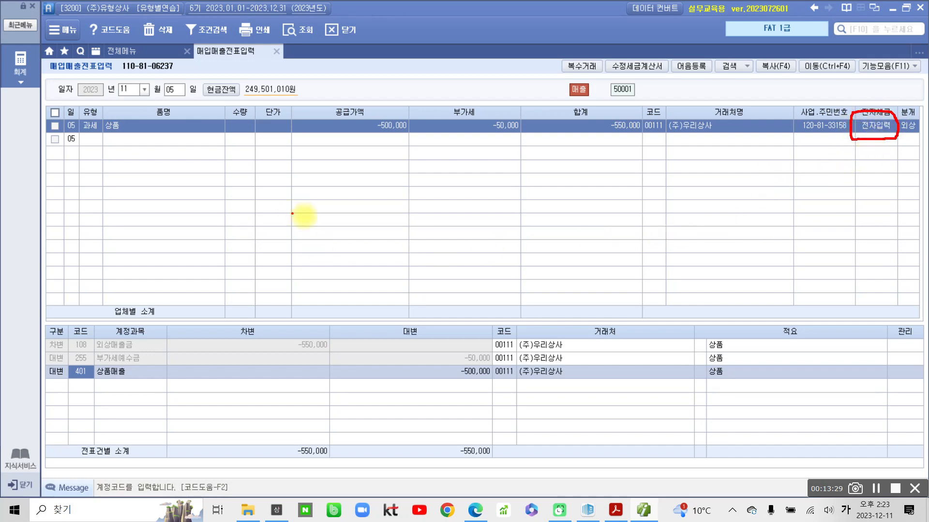
left_click(644, 88)
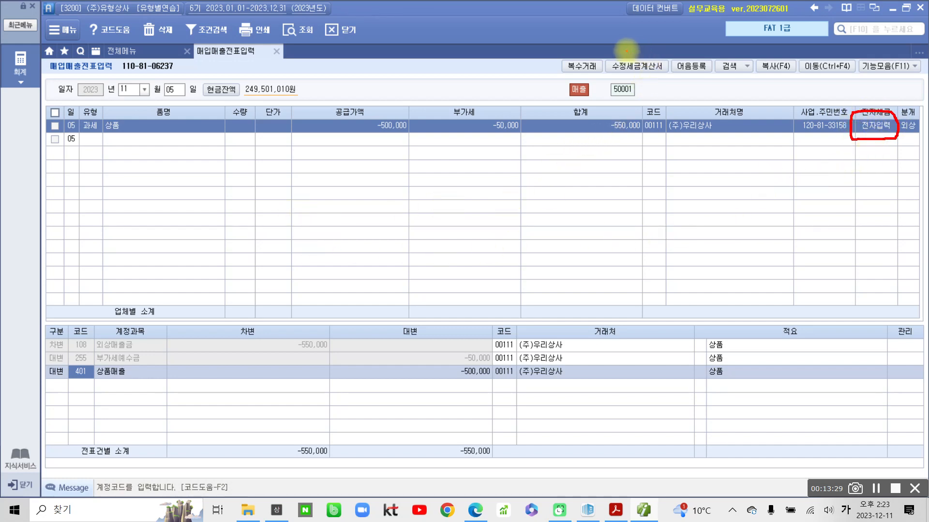
mouse_move(627, 50)
left_mouse_down()
mouse_move(604, 52)
mouse_move(607, 73)
mouse_move(661, 78)
left_mouse_up()
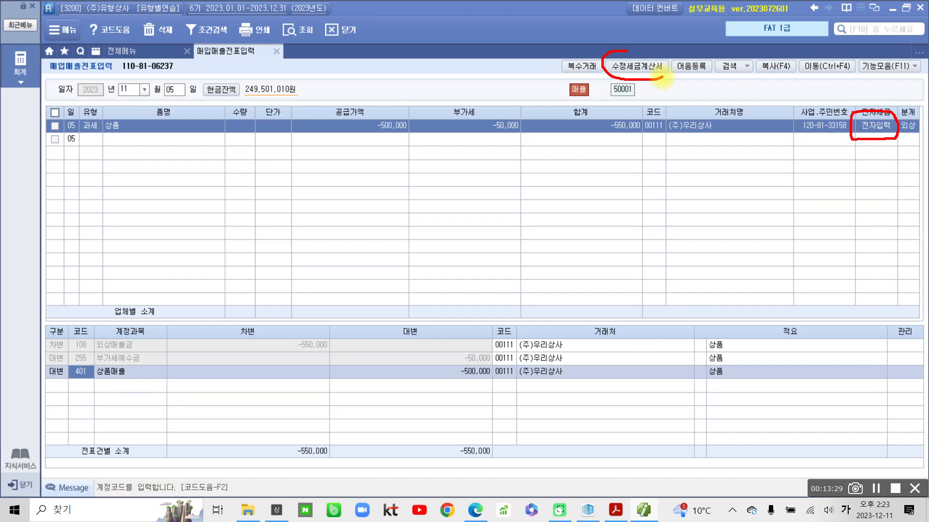
mouse_move(614, 52)
left_mouse_down()
mouse_move(651, 49)
mouse_move(668, 67)
mouse_move(656, 81)
mouse_move(652, 148)
left_mouse_up()
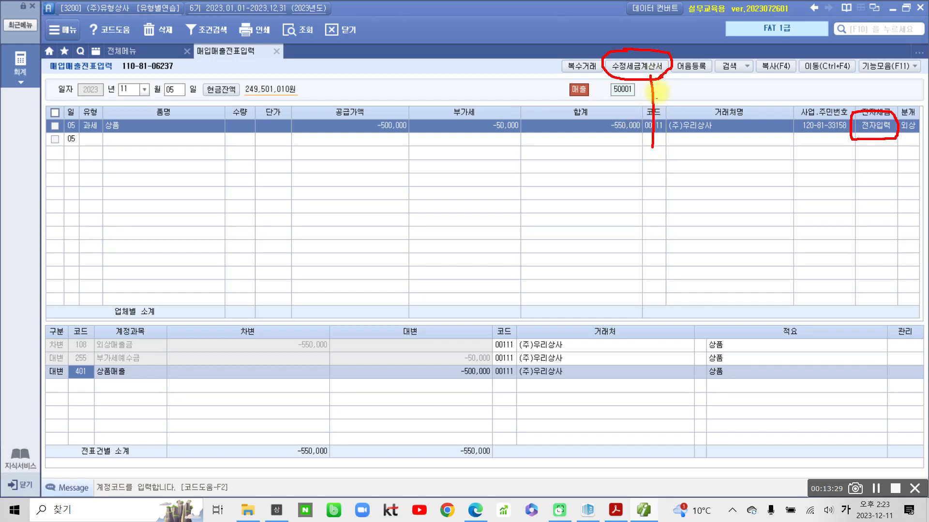
left_click_drag(650, 78, 655, 82)
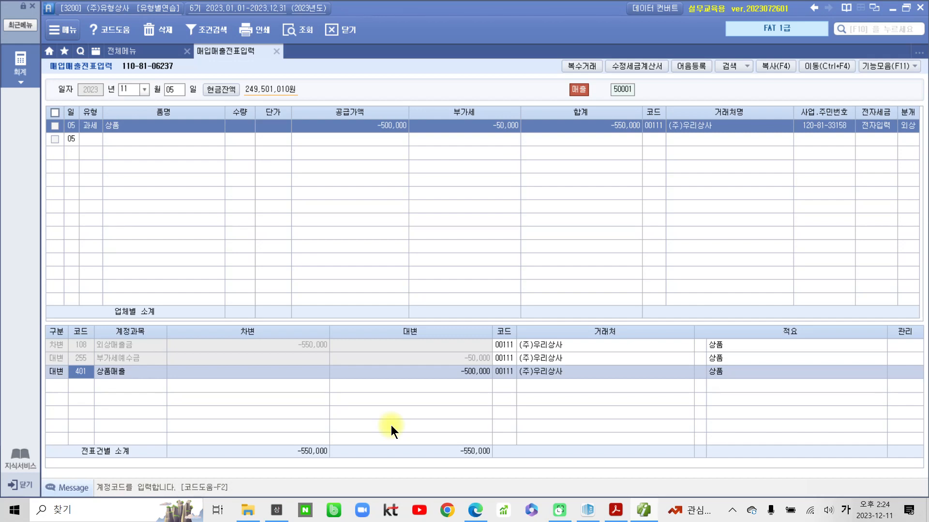
mouse_move(644, 88)
left_mouse_down()
mouse_move(604, 82)
mouse_move(650, 84)
mouse_move(662, 227)
left_mouse_up()
left_click_drag(628, 102, 638, 80)
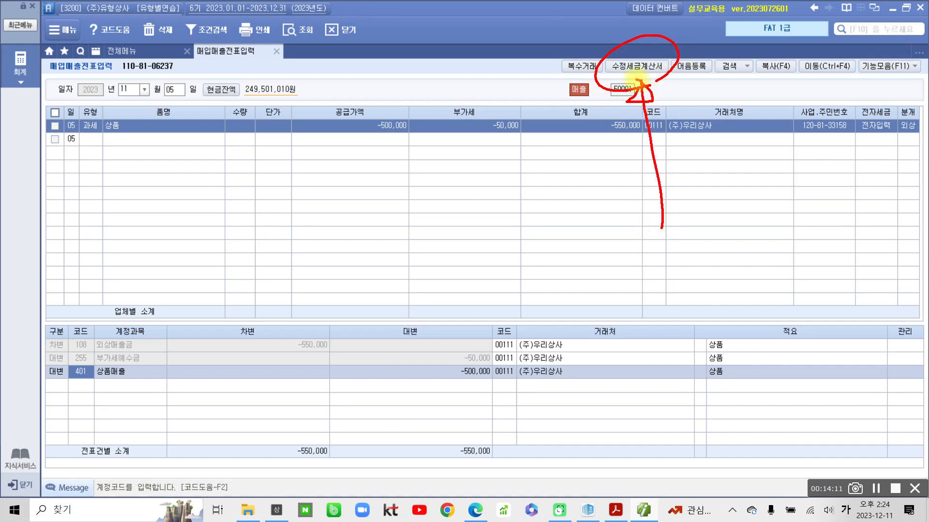
key("Escape")
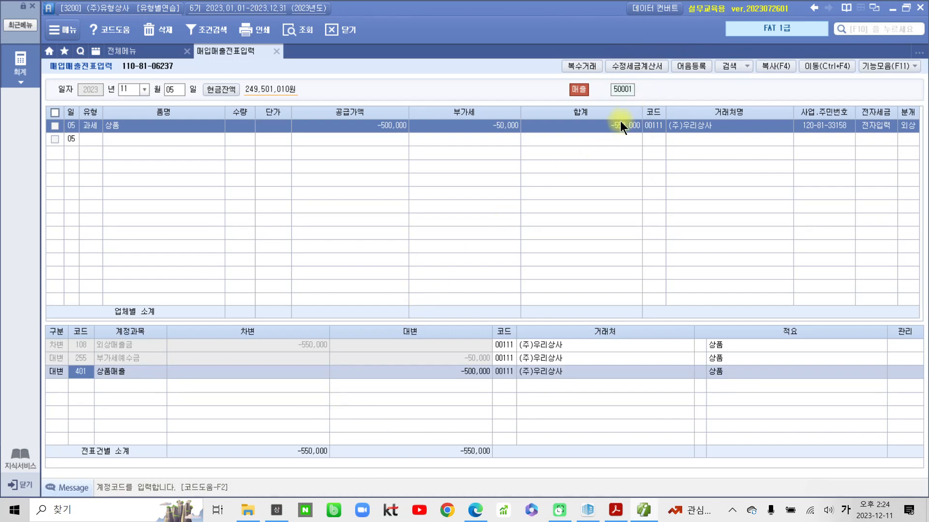
key("ctrl+shift+d")
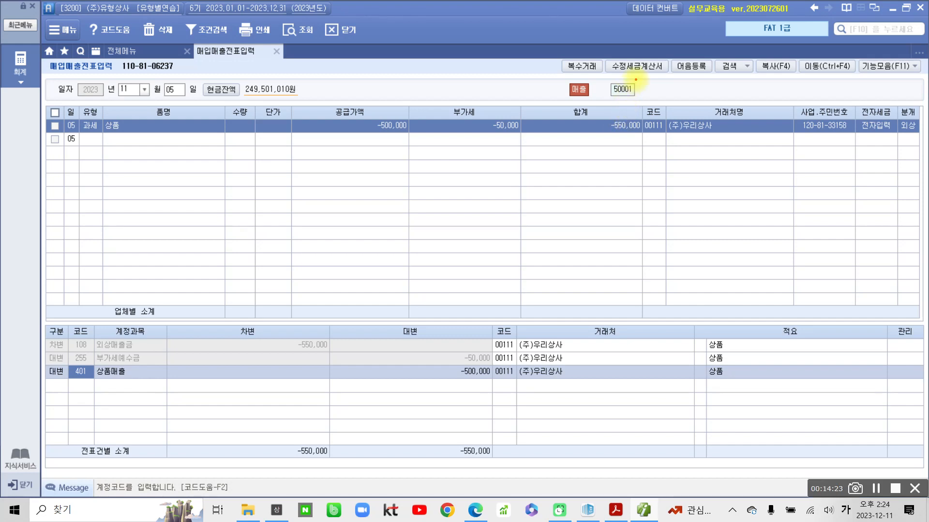
left_click_drag(635, 80, 636, 173)
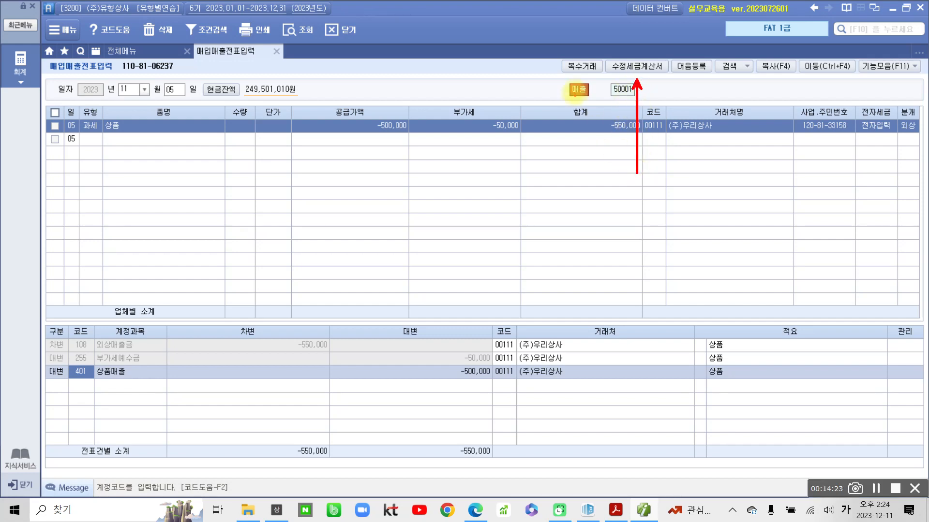
left_click_drag(550, 49, 602, 80)
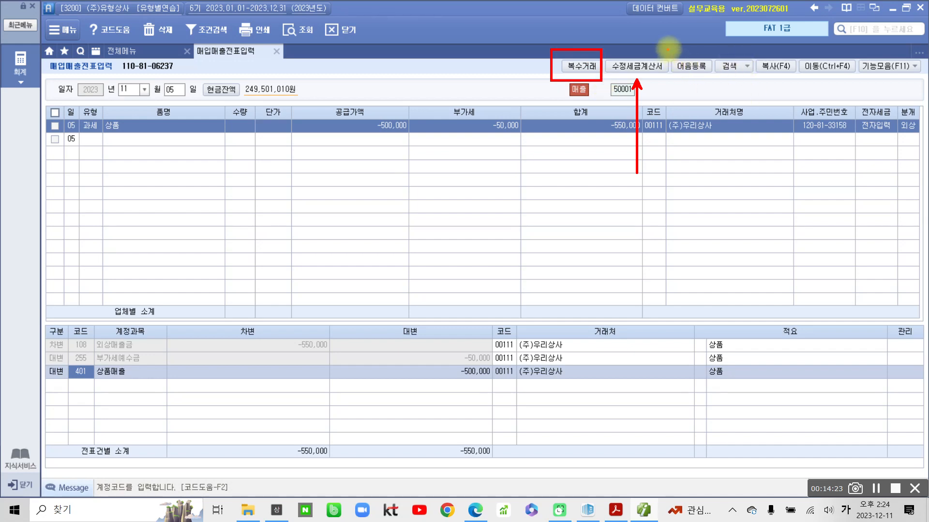
left_click_drag(668, 49, 711, 83)
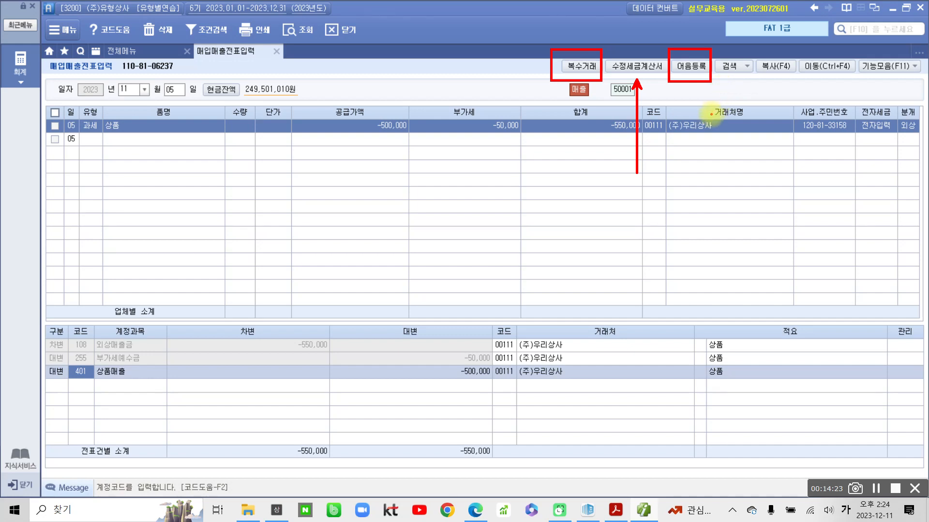
key("Escape")
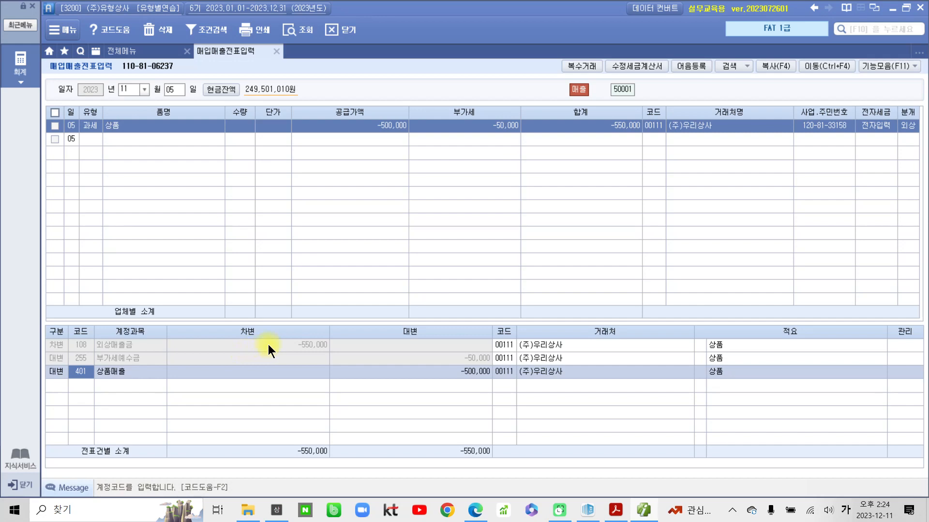
Review the return's journal lines for 외상매출금, 부가세예수금 and 상품매출.
left_click(298, 346)
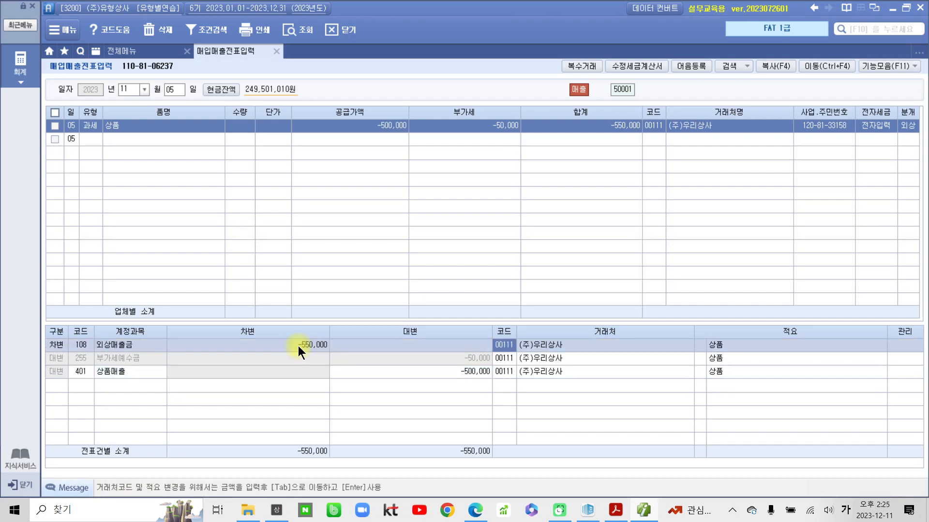
left_click(138, 359)
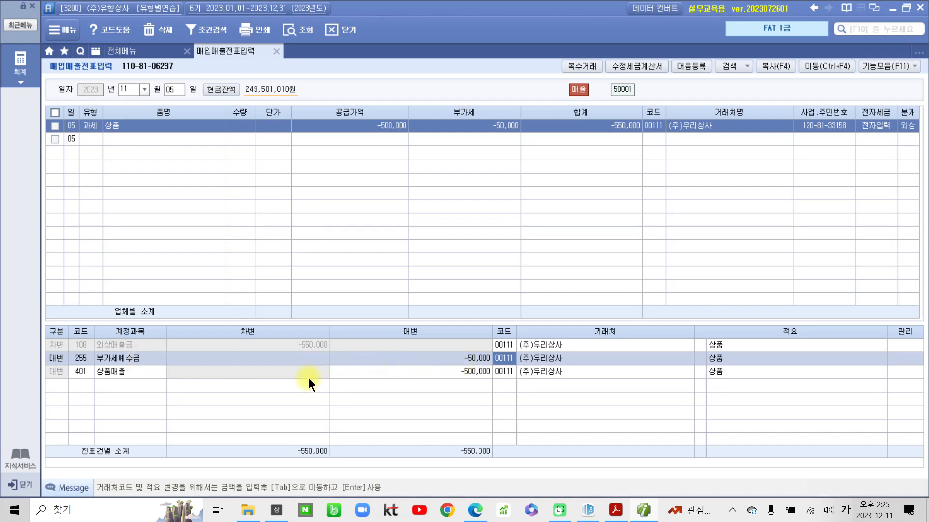
left_click(464, 368)
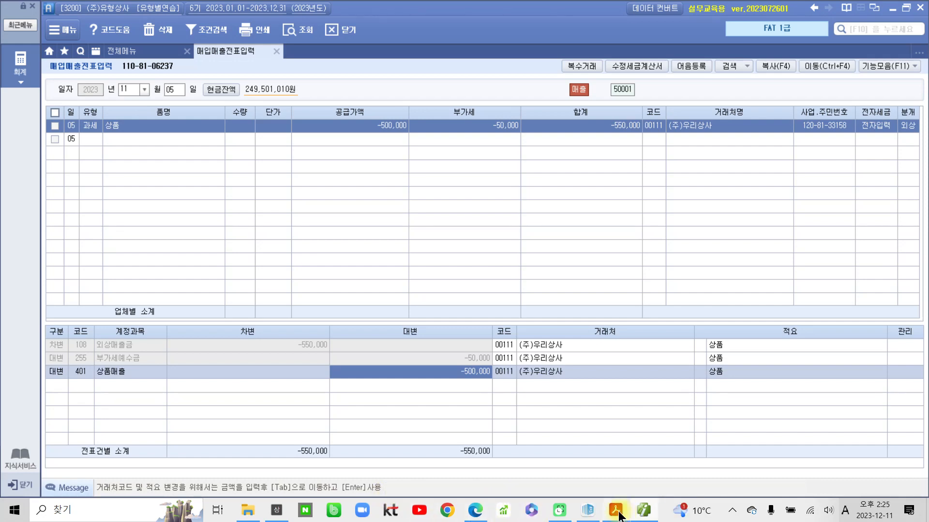
Switch to the PDF textbook and highlight 업무용 승용차를 (주)한국상사에 매각하고 in the 11월 06일 problem.
mouse_move(643, 514)
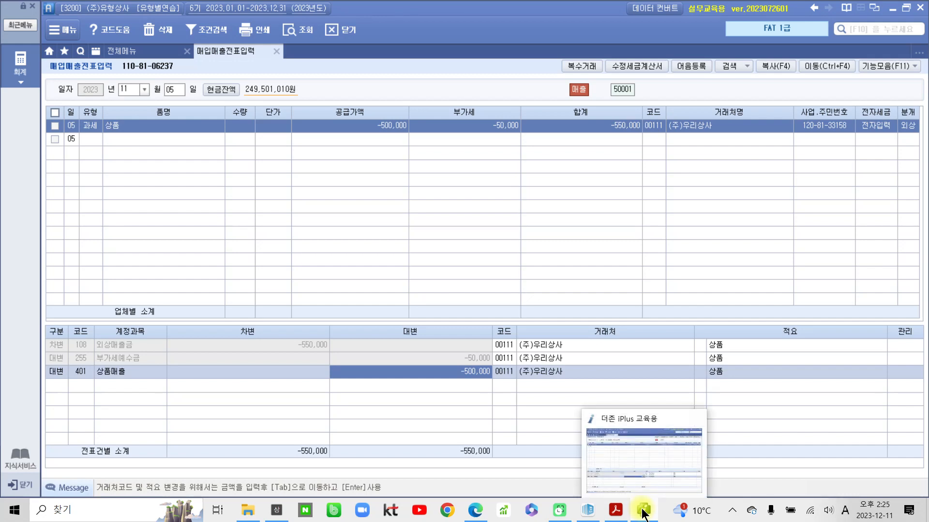
left_click(615, 510)
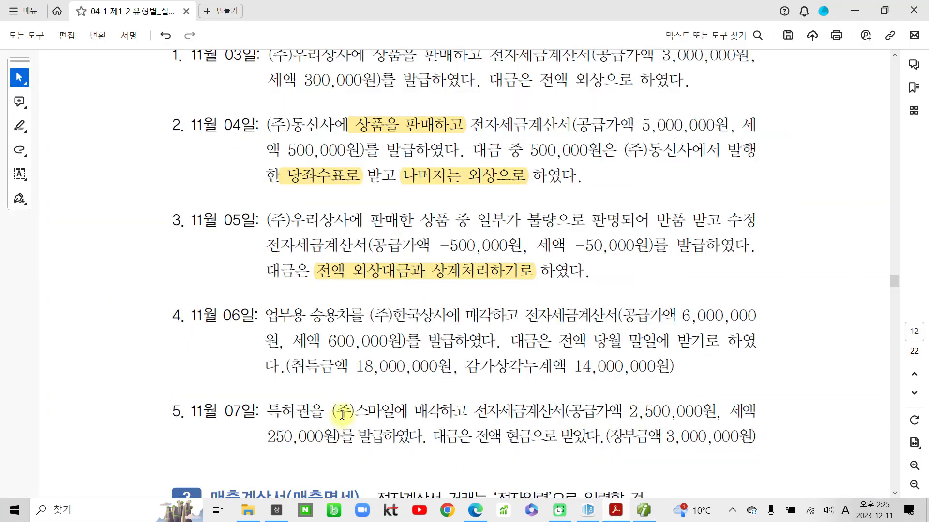
scroll(342, 414, "down", 2)
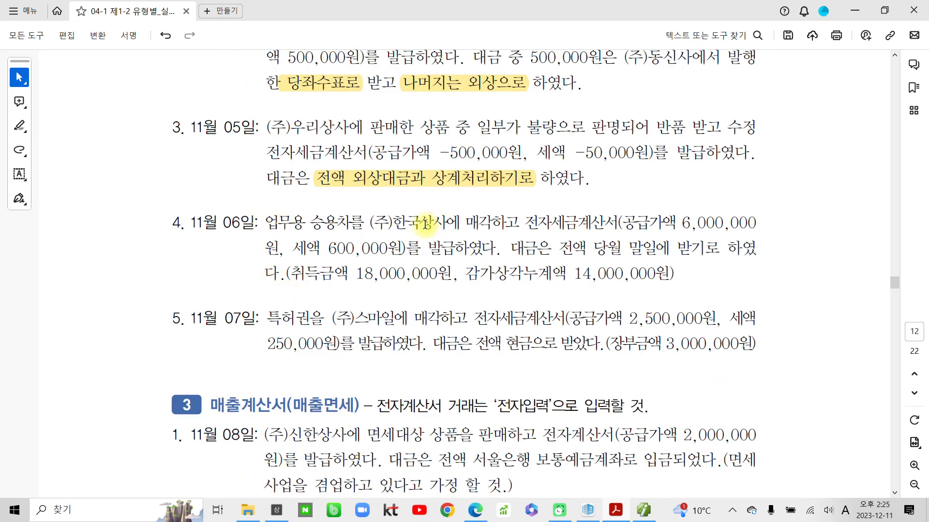
left_click_drag(521, 222, 264, 223)
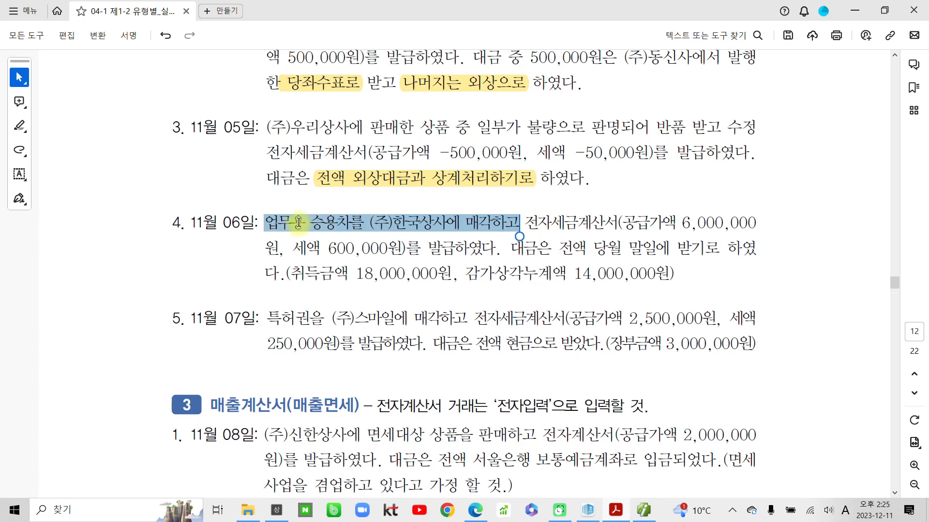
left_click(316, 199)
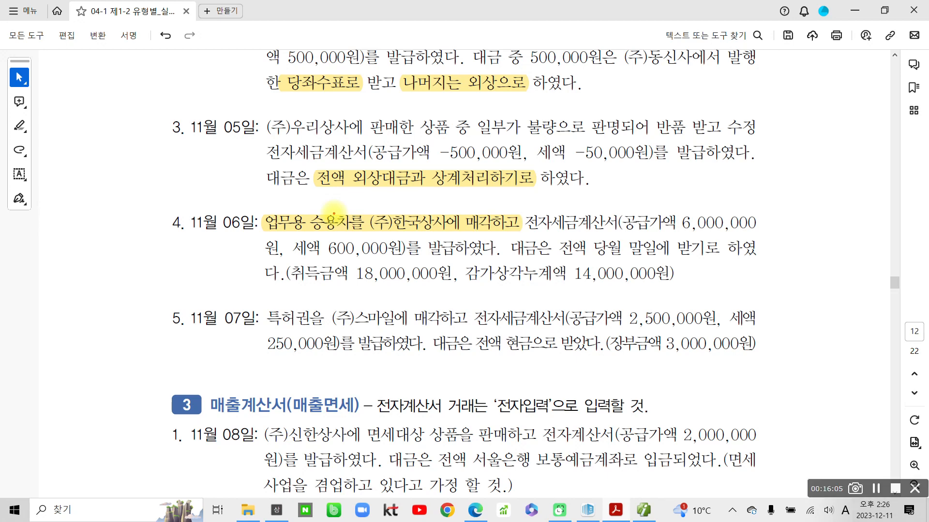
mouse_move(263, 204)
left_mouse_down()
mouse_move(262, 232)
mouse_move(435, 240)
mouse_move(528, 210)
mouse_move(268, 211)
left_mouse_up()
mouse_move(273, 298)
left_mouse_down()
mouse_move(274, 344)
mouse_move(446, 332)
mouse_move(477, 301)
mouse_move(266, 304)
left_mouse_up()
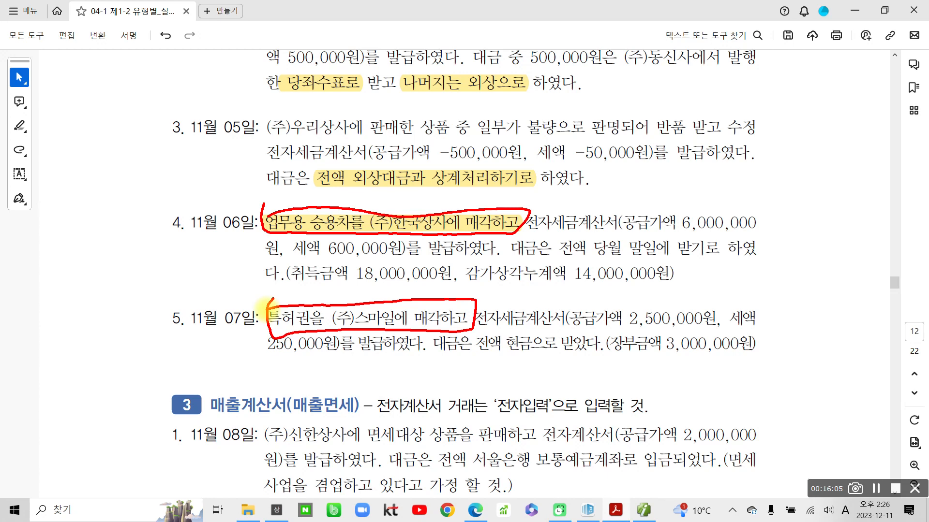
key("Escape")
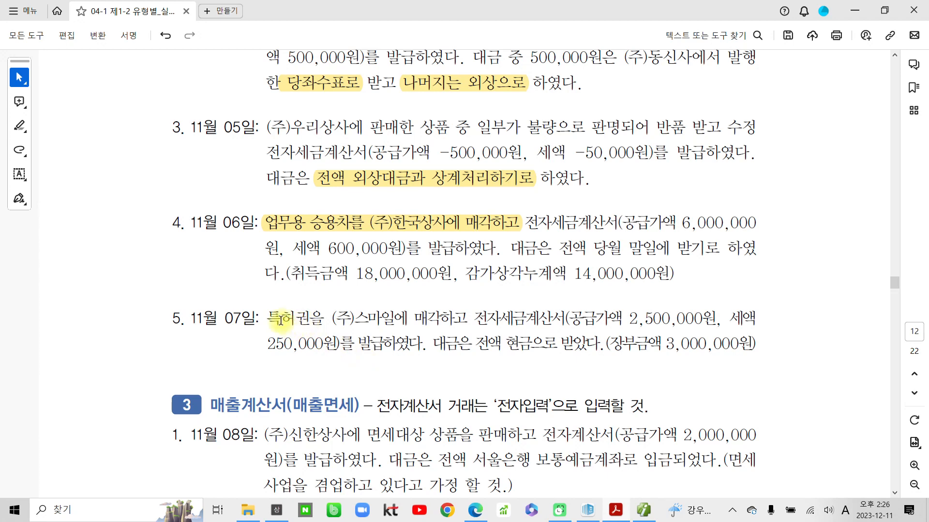
Highlight 특허권을 (주)스마일에 매각하고 in the 11월 07일 problem.
left_click_drag(267, 319, 467, 323)
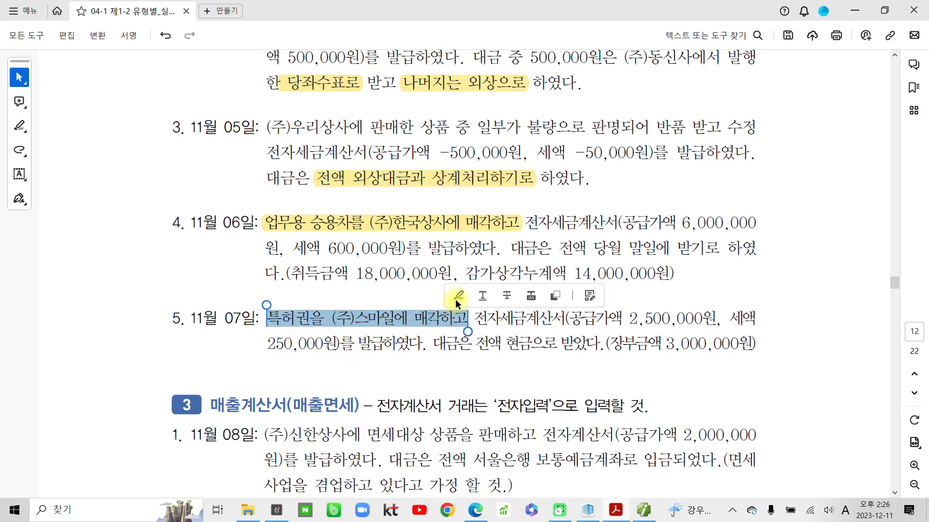
left_click(457, 296)
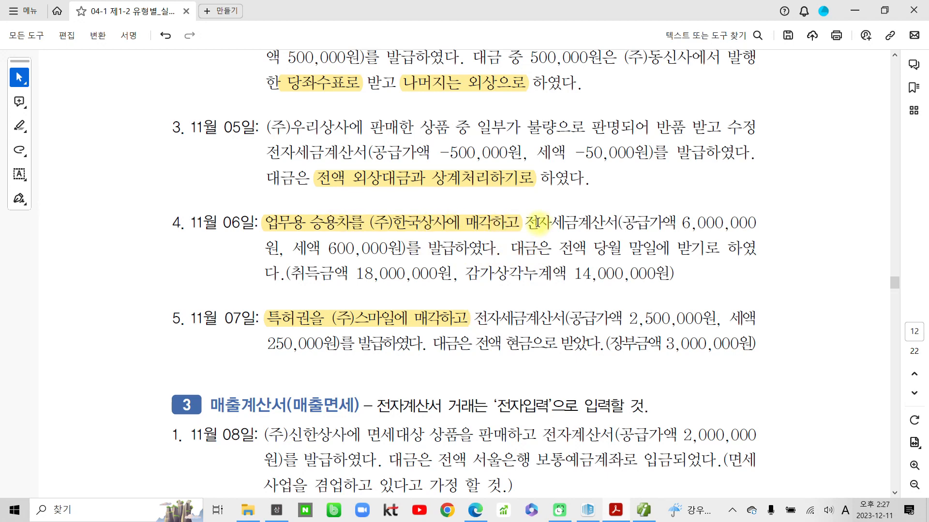
Highlight 전자세금계산서 and 전액 당월 말일에 받기로 in the 11월 06일 problem.
left_click_drag(524, 223, 619, 222)
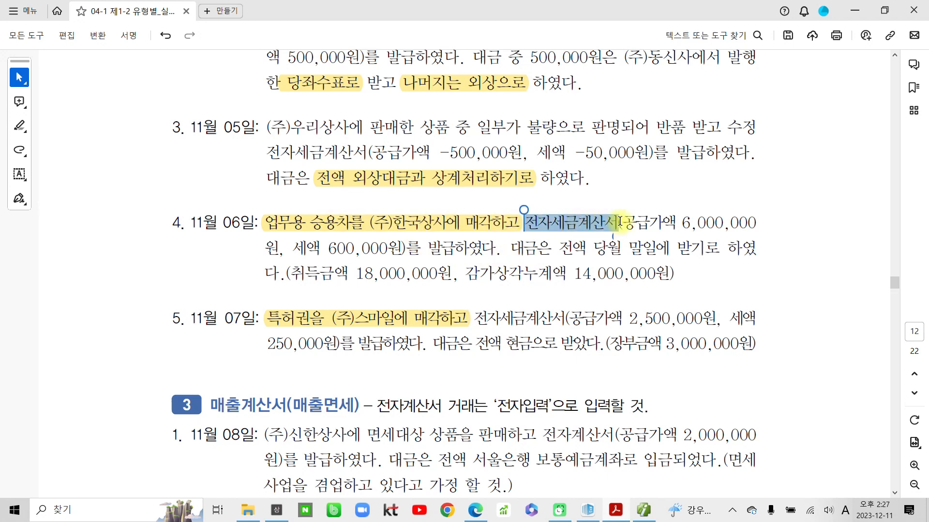
left_click(637, 202)
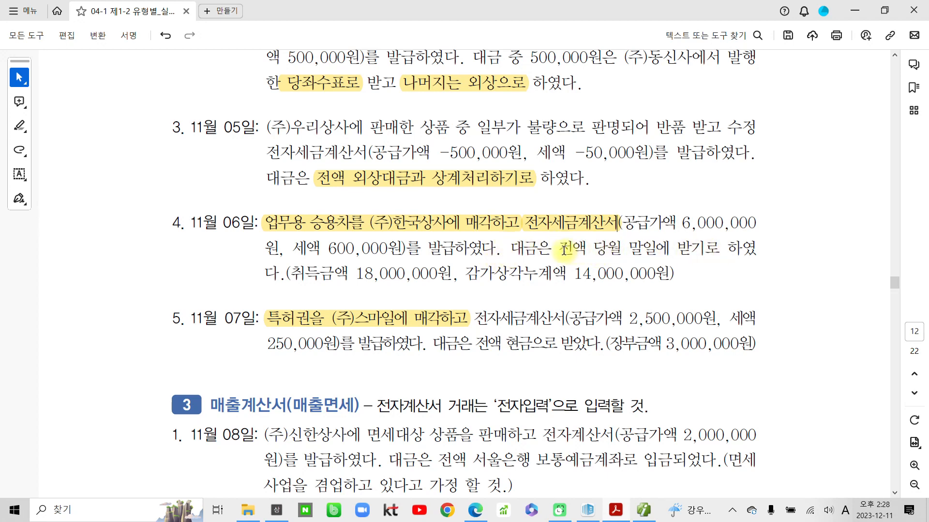
left_click_drag(564, 249, 720, 252)
left_click(729, 216)
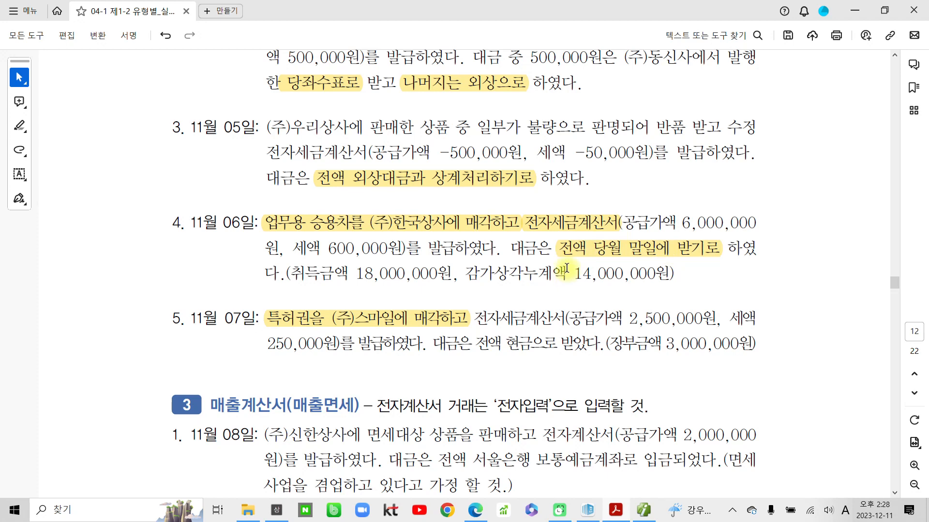
scroll(567, 268, "up", 3)
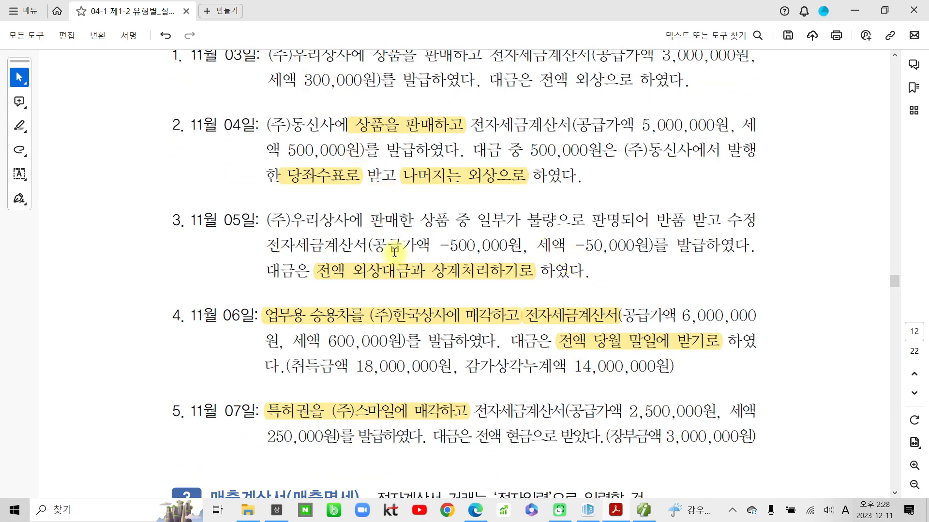
scroll(706, 266, "down", 1)
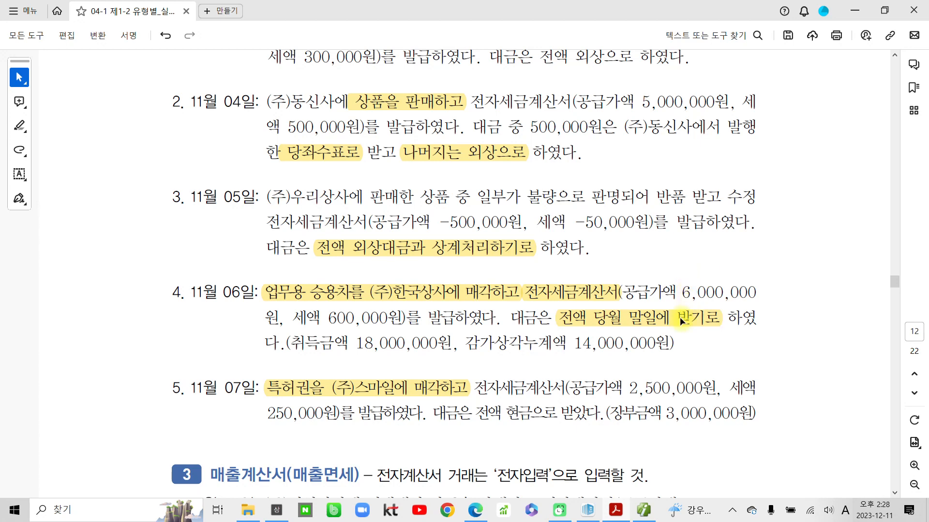
scroll(634, 298, "down", 1)
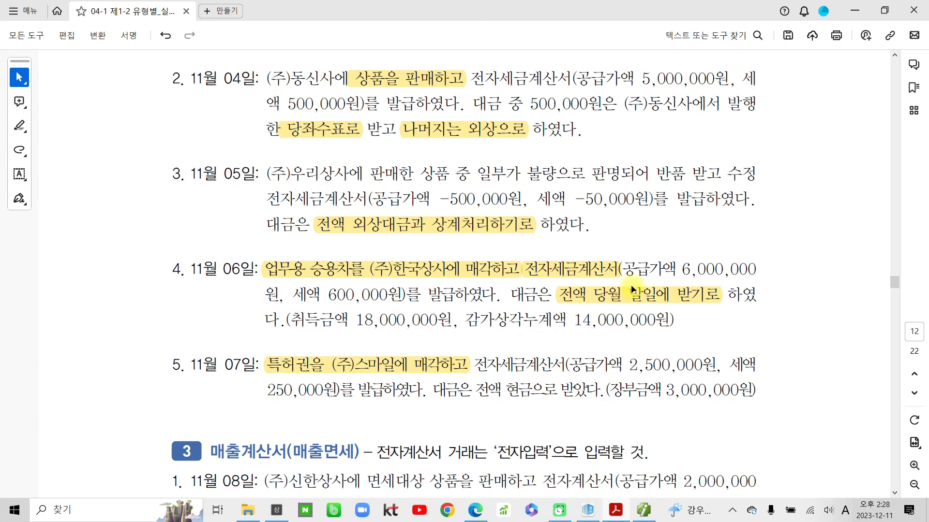
mouse_move(559, 281)
left_mouse_down()
mouse_move(585, 302)
mouse_move(757, 305)
left_mouse_up()
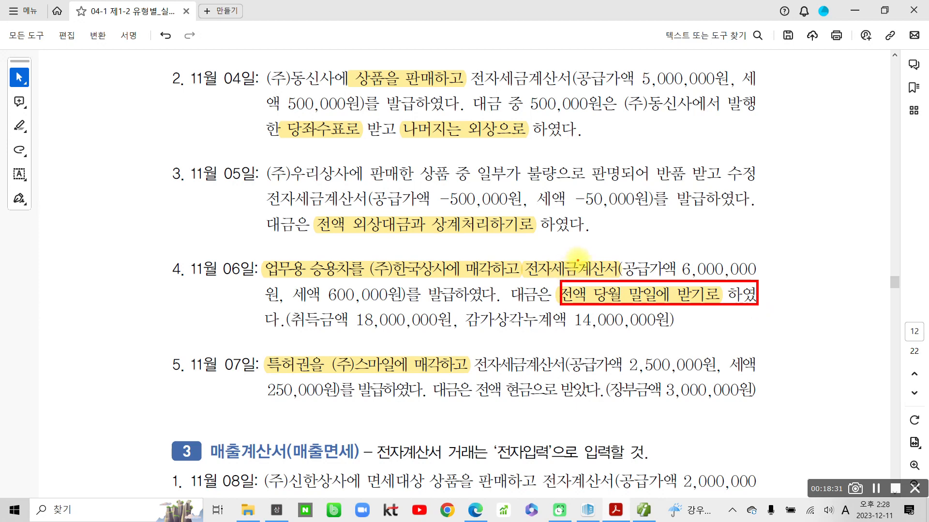
mouse_move(290, 349)
left_mouse_down()
mouse_move(296, 390)
mouse_move(291, 339)
mouse_move(271, 348)
left_mouse_up()
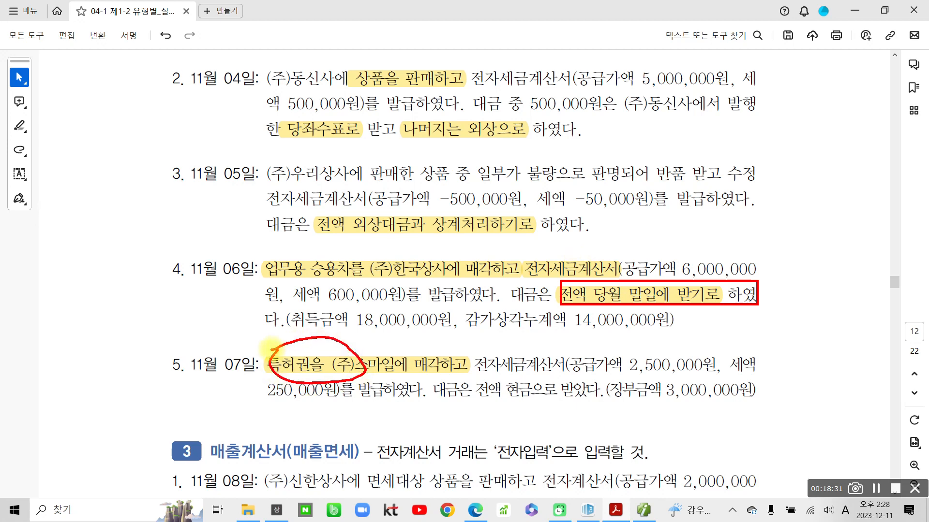
mouse_move(282, 247)
left_mouse_down()
mouse_move(372, 279)
mouse_move(293, 248)
left_mouse_up()
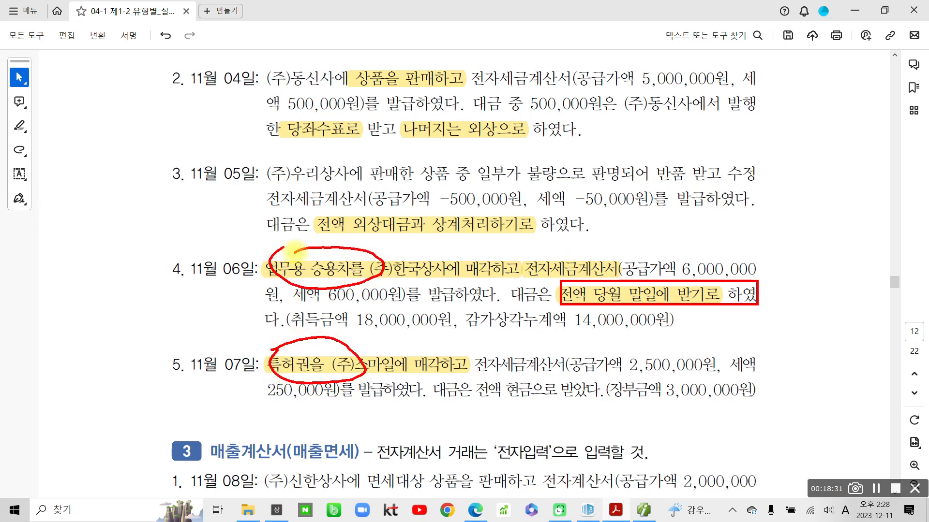
Circle 매각 in the 11월 06일 and 07일 problems, write 혼합 beside the 11월 06일 problem and clear the markings.
mouse_move(466, 281)
left_mouse_down()
mouse_move(497, 264)
mouse_move(498, 283)
left_mouse_up()
mouse_move(452, 377)
left_mouse_down()
mouse_move(417, 374)
mouse_move(457, 369)
left_mouse_up()
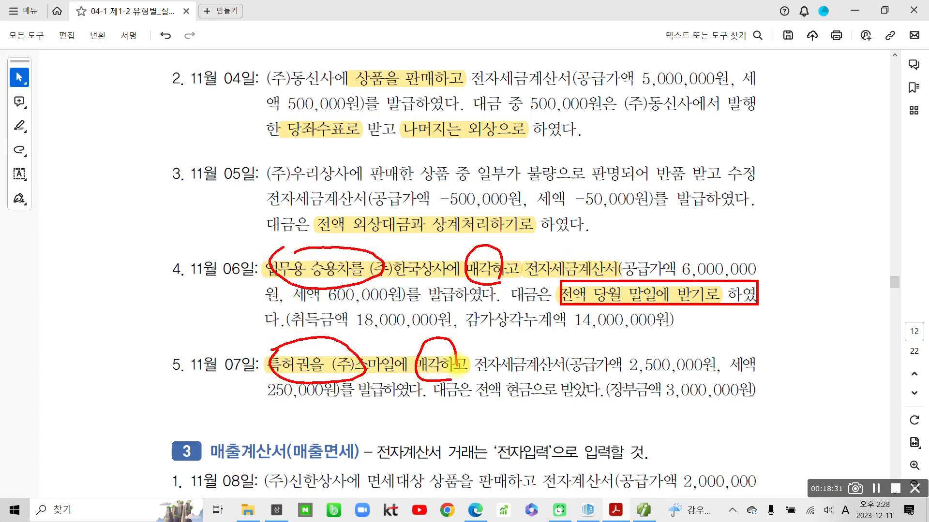
left_click_drag(786, 225, 794, 233)
mouse_move(774, 248)
left_mouse_down()
mouse_move(806, 241)
mouse_move(782, 280)
mouse_move(817, 263)
left_mouse_up()
left_click_drag(799, 276, 812, 290)
left_click_drag(823, 226, 835, 246)
left_click_drag(832, 253, 860, 278)
mouse_move(860, 252)
left_mouse_down()
mouse_move(875, 248)
mouse_move(850, 284)
mouse_move(855, 271)
left_mouse_up()
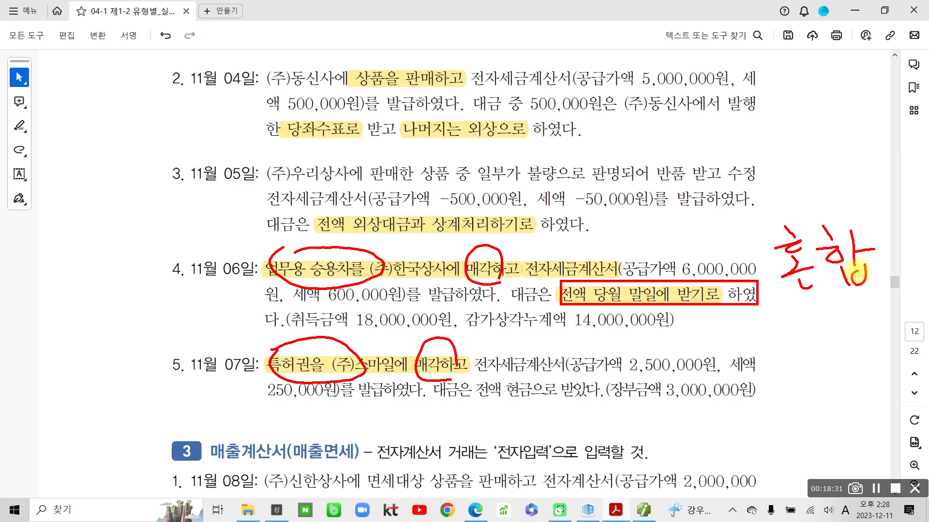
key("Escape")
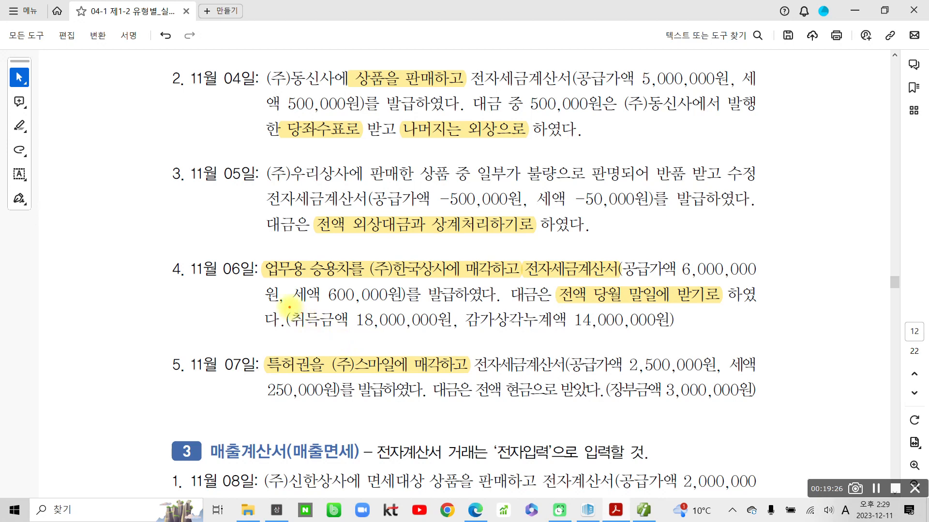
Box and tick 취득금액 18,000,000원 and 감가상각누계액 14,000,000원 in the 11월 06일 problem, linking them with a double-headed arrow.
left_click_drag(285, 307, 672, 329)
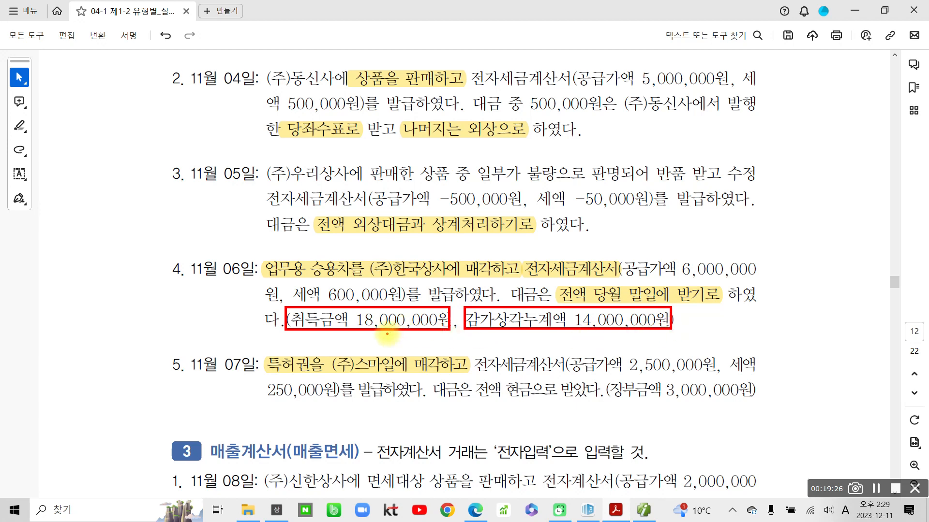
mouse_move(386, 333)
left_mouse_down()
mouse_move(410, 344)
mouse_move(522, 344)
mouse_move(515, 332)
left_mouse_up()
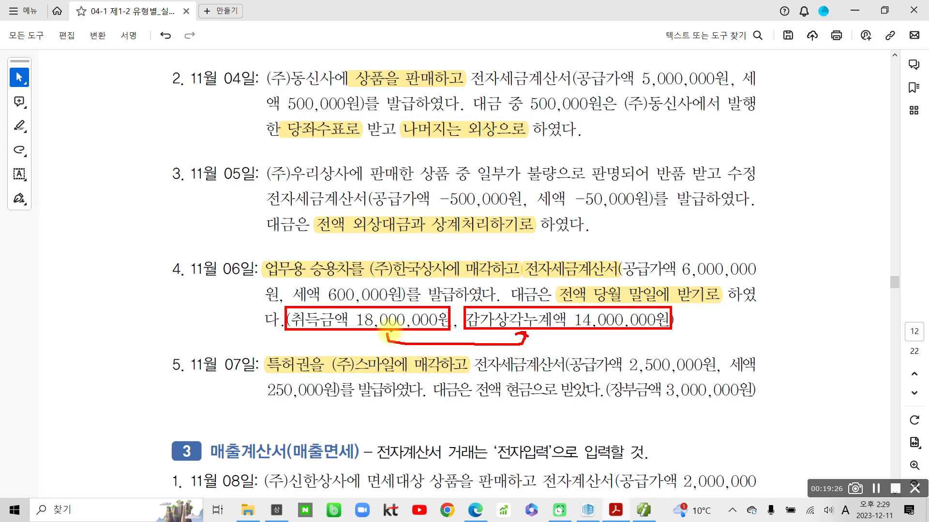
left_click_drag(387, 335, 391, 334)
left_click_drag(268, 299, 312, 280)
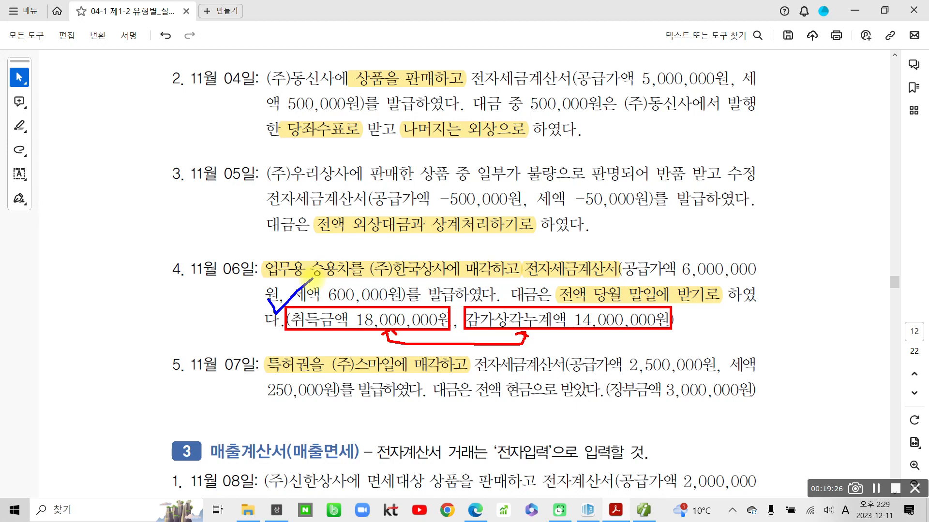
left_click_drag(476, 296, 515, 285)
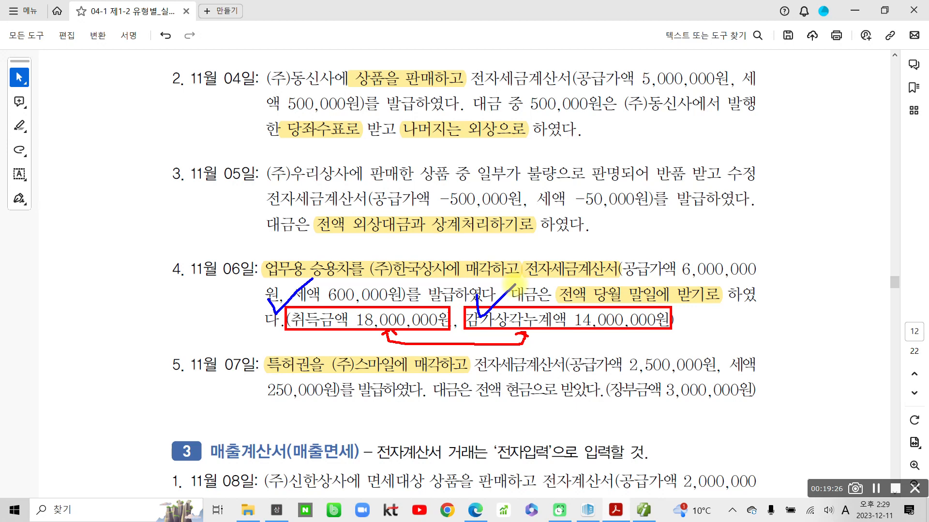
Write 2022.12.31 beside the boxed 감가상각누계액 of the 11월 06일 problem.
mouse_move(696, 312)
left_mouse_down()
mouse_move(713, 326)
mouse_move(733, 314)
mouse_move(762, 328)
left_mouse_up()
left_click_drag(767, 300, 785, 328)
left_click_drag(799, 333, 797, 339)
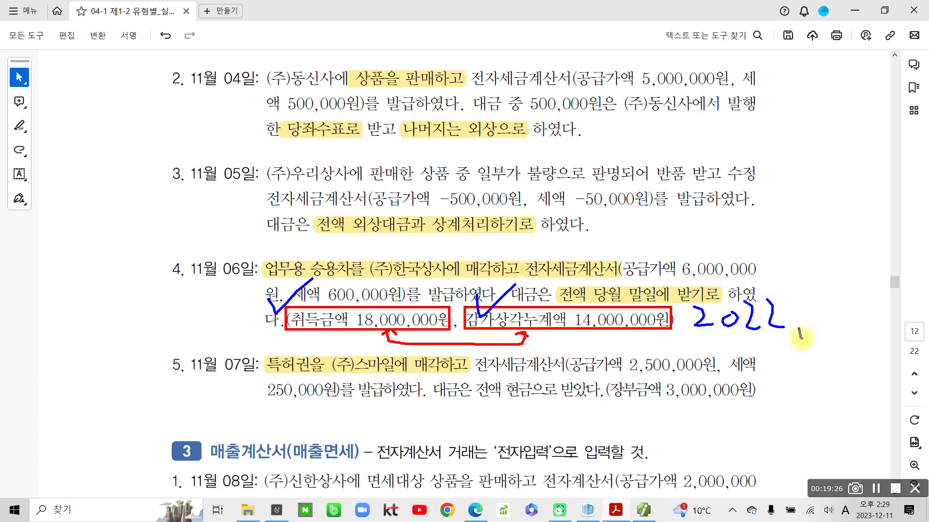
mouse_move(819, 311)
left_mouse_down()
mouse_move(818, 333)
mouse_move(842, 328)
mouse_move(859, 338)
left_mouse_up()
left_click_drag(868, 301, 864, 336)
mouse_move(890, 289)
left_mouse_down()
mouse_move(887, 333)
mouse_move(904, 338)
left_mouse_up()
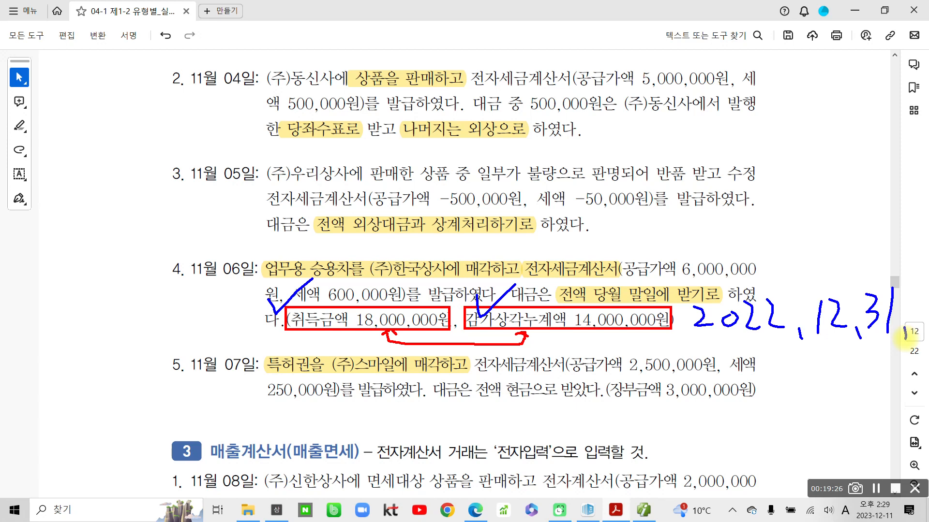
Circle the 11월 06일 date and write 2023 above it.
mouse_move(231, 286)
left_mouse_down()
mouse_move(162, 263)
mouse_move(248, 296)
mouse_move(227, 308)
left_mouse_up()
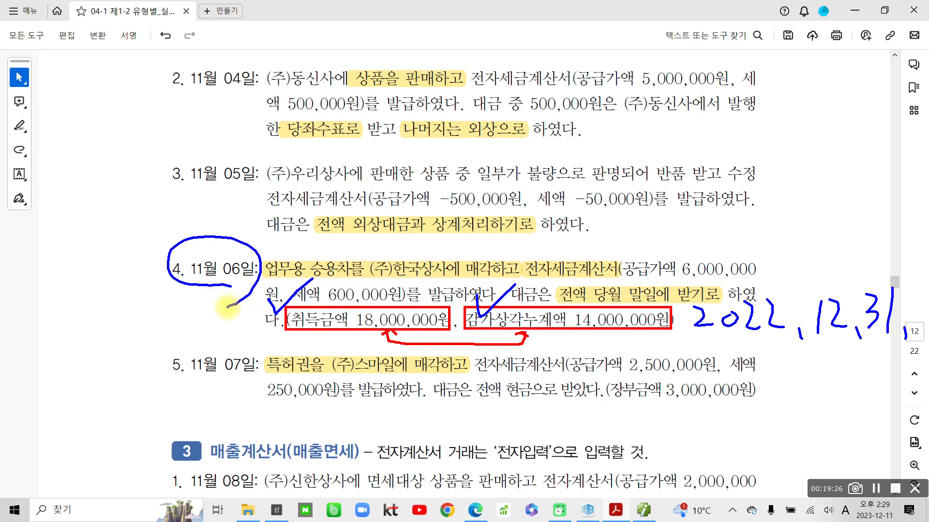
mouse_move(68, 227)
left_mouse_down()
mouse_move(110, 242)
mouse_move(161, 234)
left_mouse_up()
mouse_move(154, 198)
left_mouse_down()
mouse_move(178, 220)
mouse_move(201, 223)
left_mouse_up()
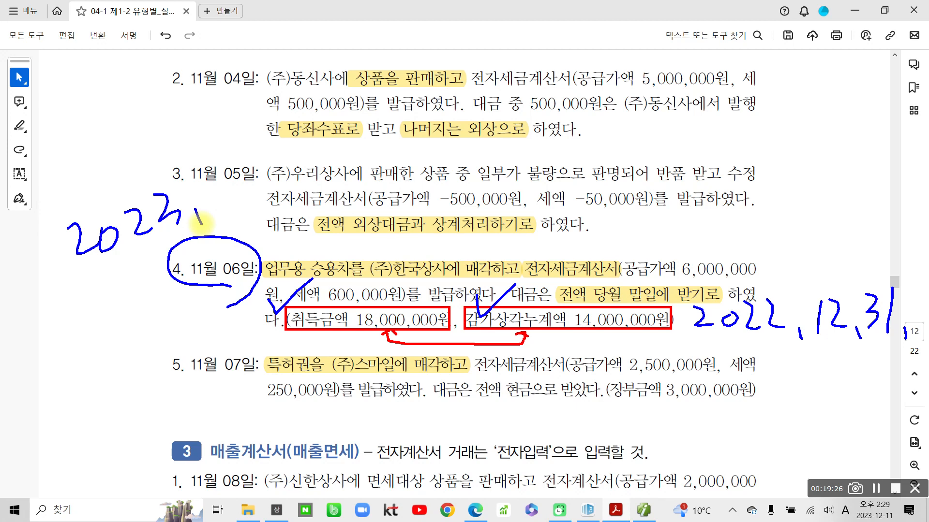
Underline the 2022.12.31 note, circle the 14,000,000원 accumulated depreciation and add a handwritten note above it.
left_click_drag(664, 344, 901, 357)
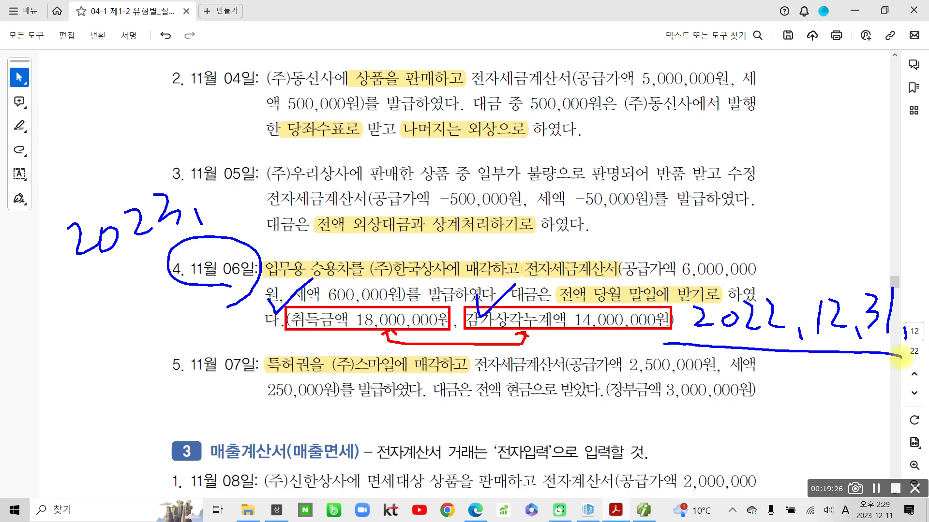
mouse_move(561, 360)
left_mouse_down()
mouse_move(573, 302)
mouse_move(615, 347)
left_mouse_up()
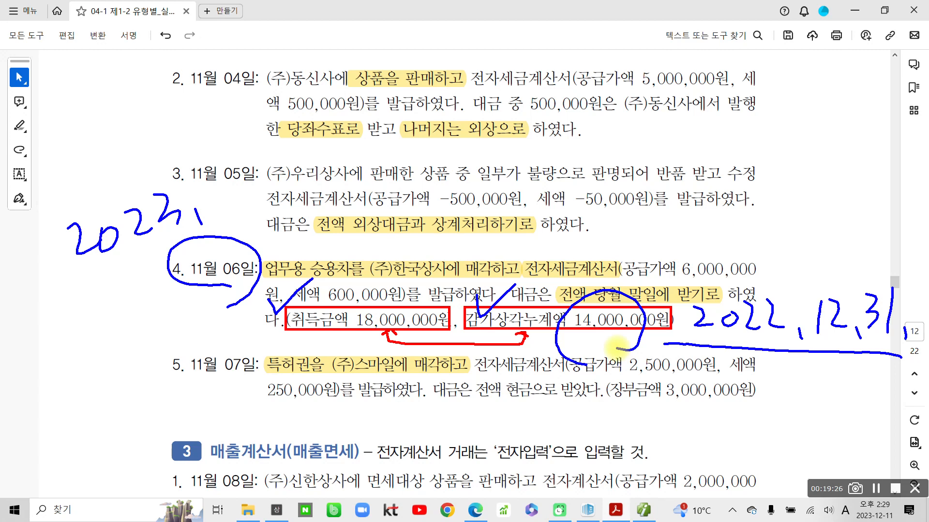
mouse_move(629, 280)
left_mouse_down()
mouse_move(674, 272)
mouse_move(657, 290)
left_mouse_up()
mouse_move(679, 227)
left_mouse_down()
mouse_move(836, 216)
mouse_move(712, 225)
mouse_move(733, 228)
left_mouse_up()
mouse_move(744, 202)
left_mouse_down()
mouse_move(751, 235)
mouse_move(731, 256)
mouse_move(773, 251)
left_mouse_up()
left_click_drag(796, 213, 796, 235)
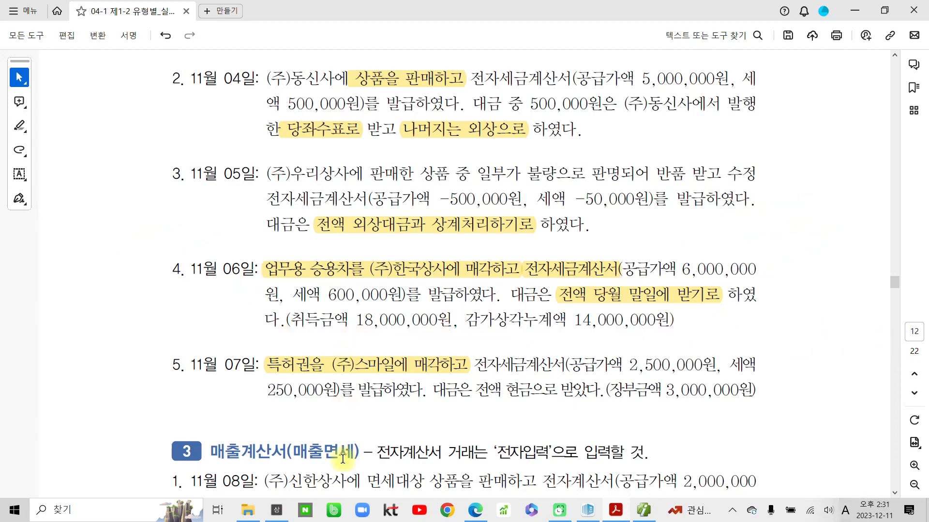
Switch to Smart A, open 고정자산등록 and query it for all fixed asset accounts.
left_click(655, 511)
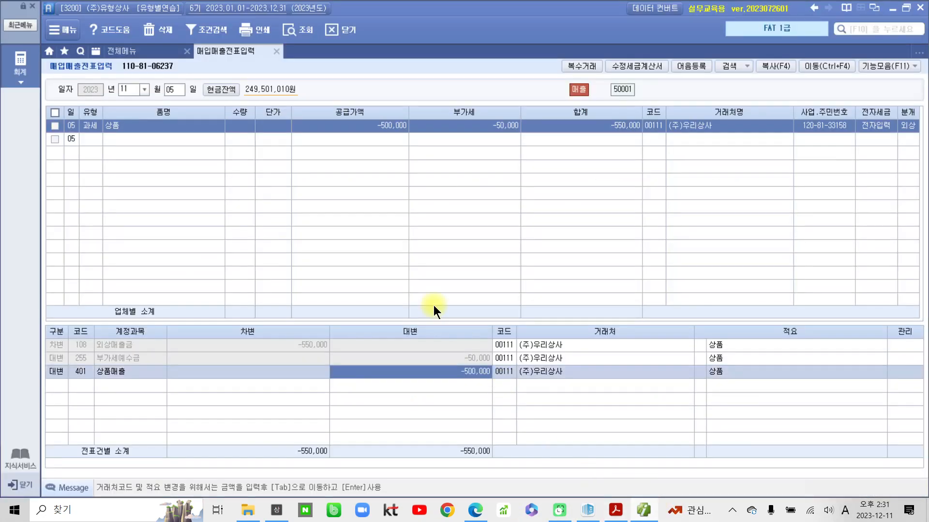
left_click(173, 54)
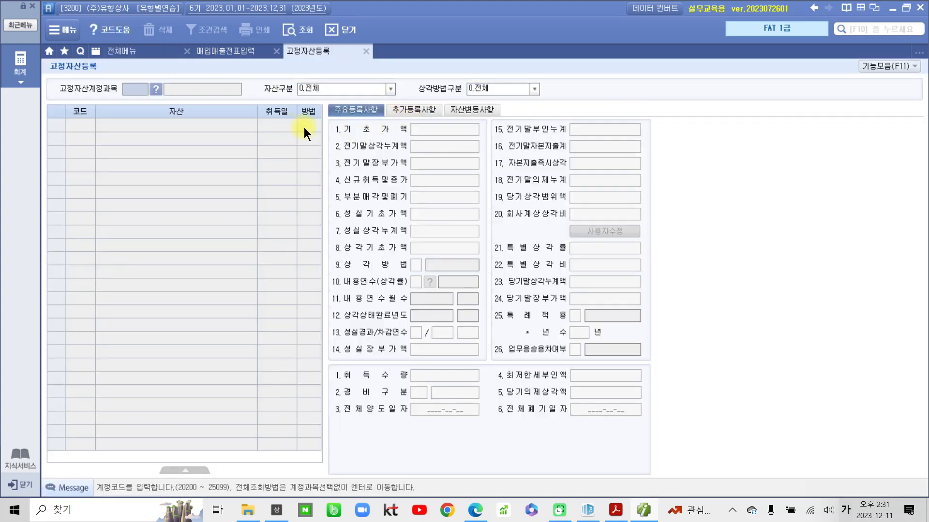
key("Return")
key("Return")
key("Return")
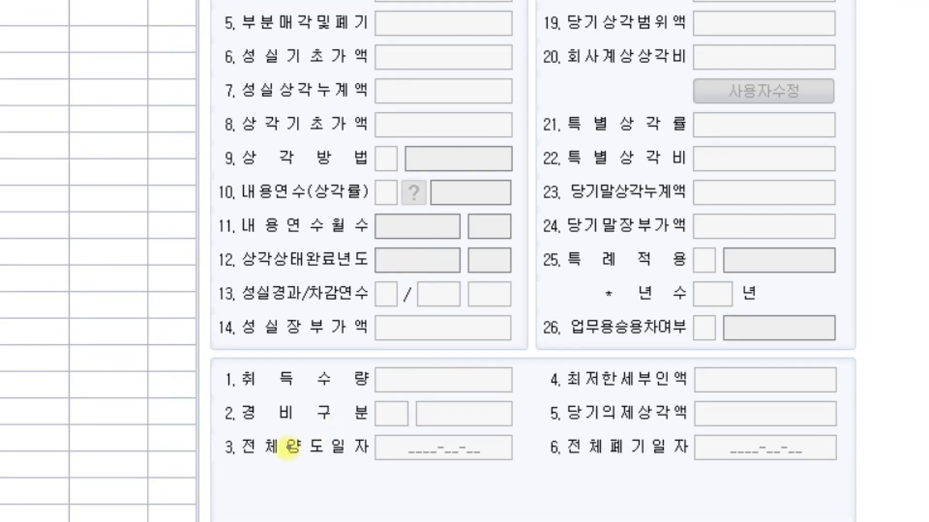
Box 3.전체양도일자 in 고정자산등록 and underline the parts of its date field.
left_click_drag(210, 433, 541, 474)
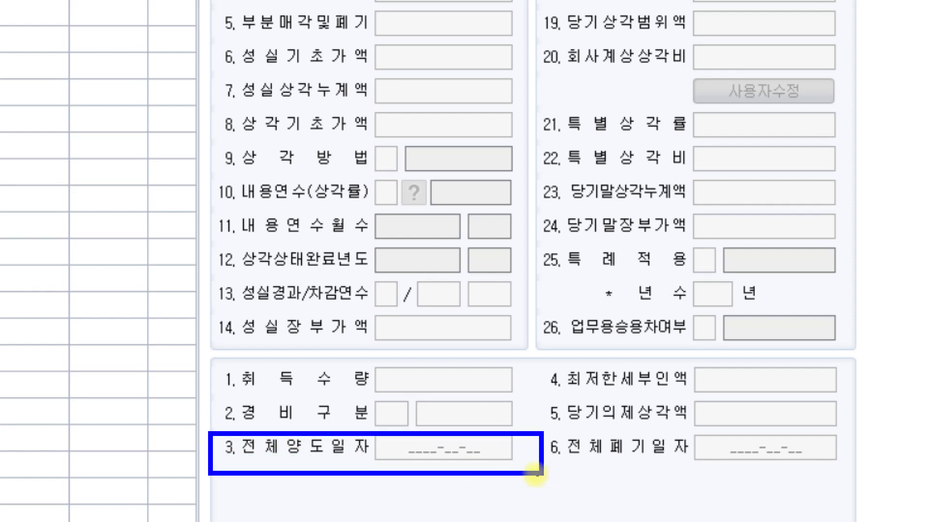
left_click(264, 463)
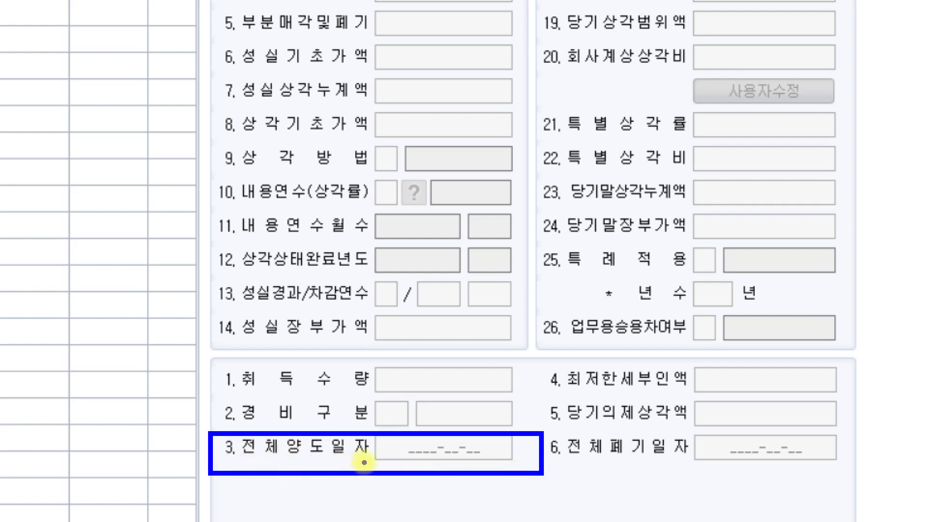
left_click_drag(382, 455, 498, 457)
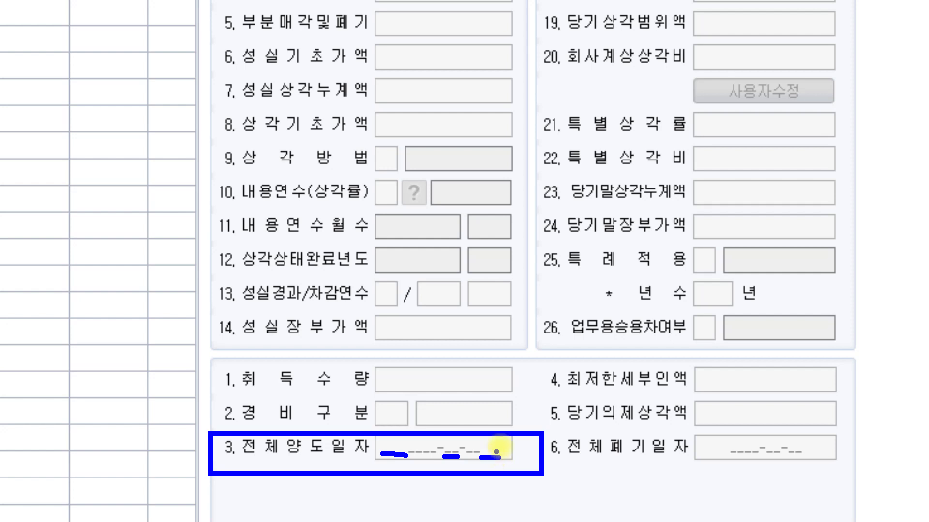
Box 20.회사계상상각비, draw an arrow to it from 전체양도일자 and mark its amount field.
mouse_move(539, 41)
left_mouse_down()
mouse_move(687, 82)
mouse_move(838, 78)
left_mouse_up()
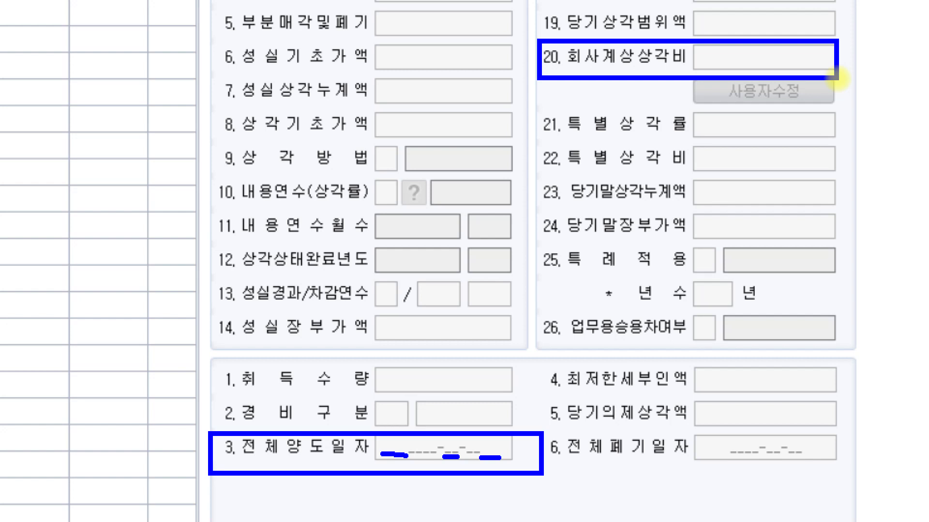
mouse_move(447, 483)
left_mouse_down()
mouse_move(408, 414)
mouse_move(452, 483)
mouse_move(443, 476)
mouse_move(532, 453)
mouse_move(725, 183)
mouse_move(741, 91)
mouse_move(760, 91)
mouse_move(761, 83)
left_mouse_up()
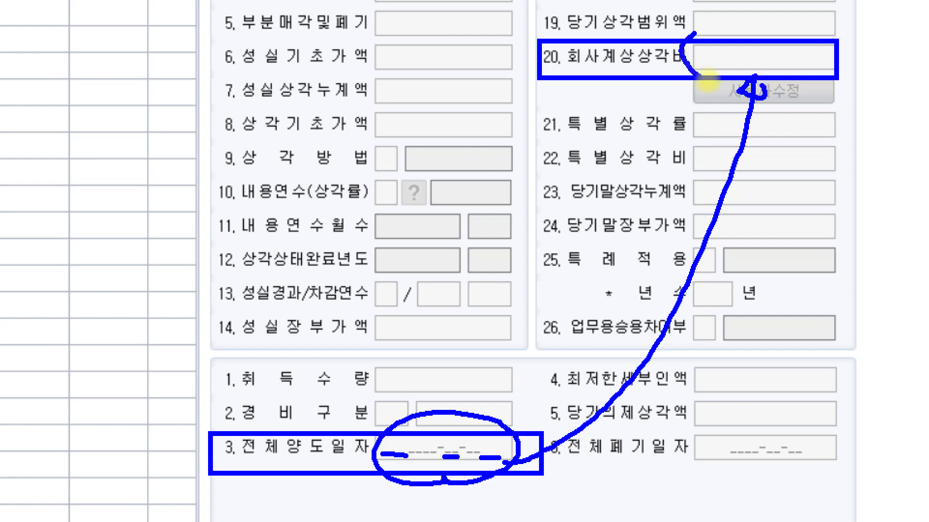
mouse_move(690, 58)
left_mouse_down()
mouse_move(783, 31)
mouse_move(696, 33)
mouse_move(721, 63)
left_mouse_up()
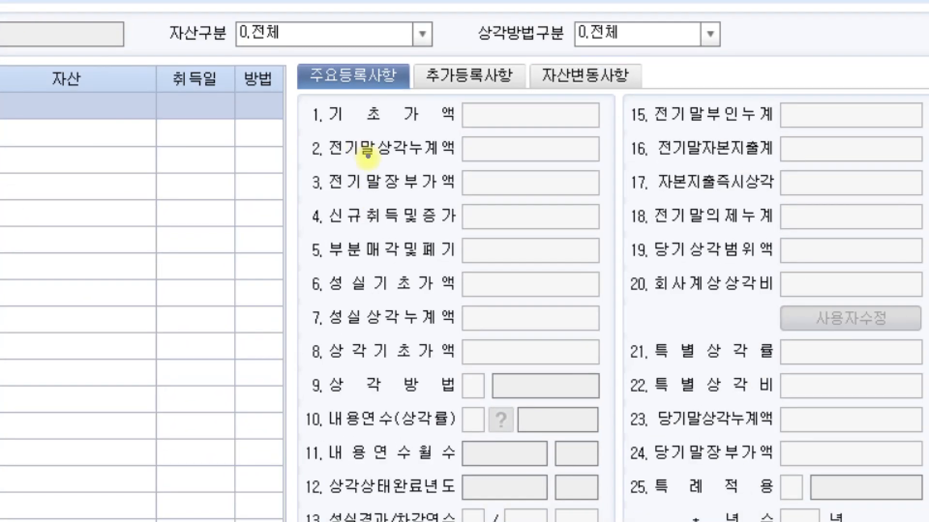
Mark 2.전기말상각누계액 and 20.회사계상상각비 as amounts to add with a plus sign between them, and clear the markings.
mouse_move(457, 135)
left_mouse_down()
mouse_move(557, 161)
mouse_move(599, 160)
left_mouse_up()
mouse_move(535, 139)
left_mouse_down()
mouse_move(551, 147)
mouse_move(563, 138)
left_mouse_up()
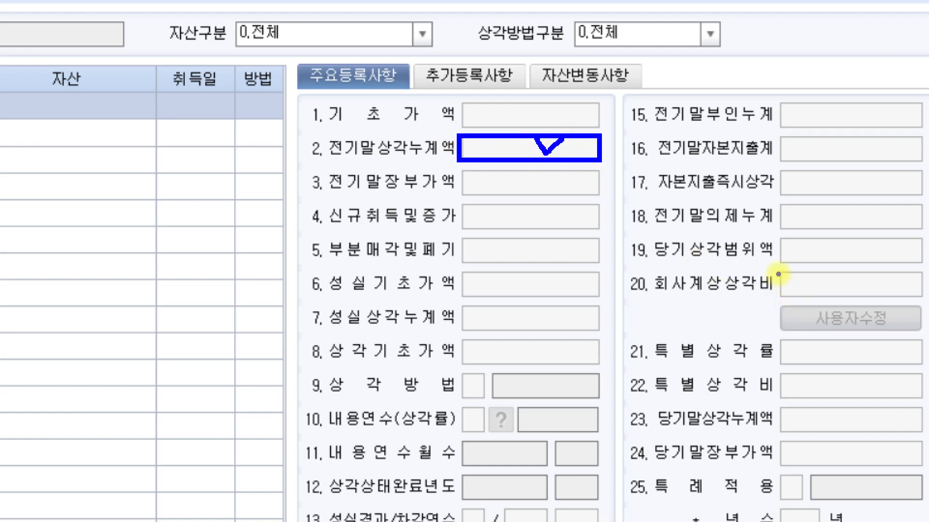
left_click_drag(776, 273, 925, 294)
mouse_move(648, 295)
left_mouse_down()
mouse_move(779, 292)
mouse_move(796, 263)
left_mouse_up()
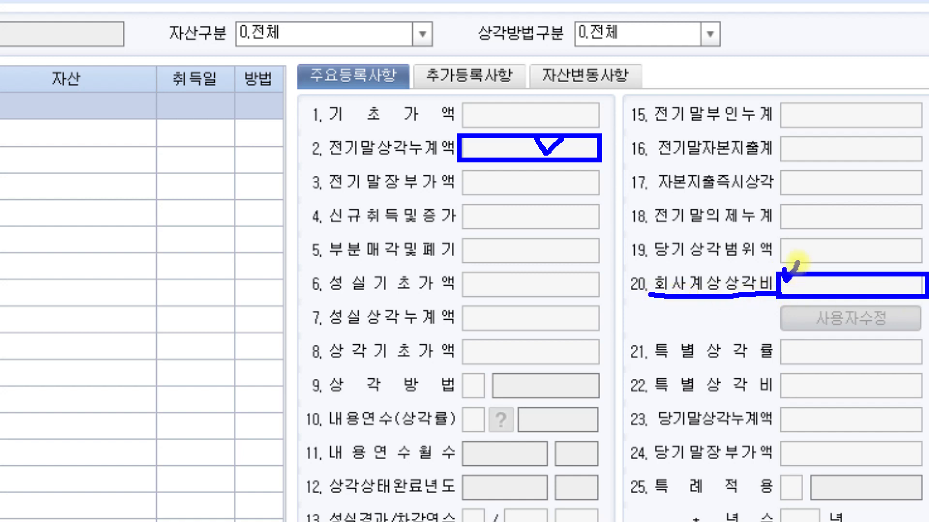
left_click_drag(604, 218, 658, 231)
left_click_drag(639, 197, 634, 250)
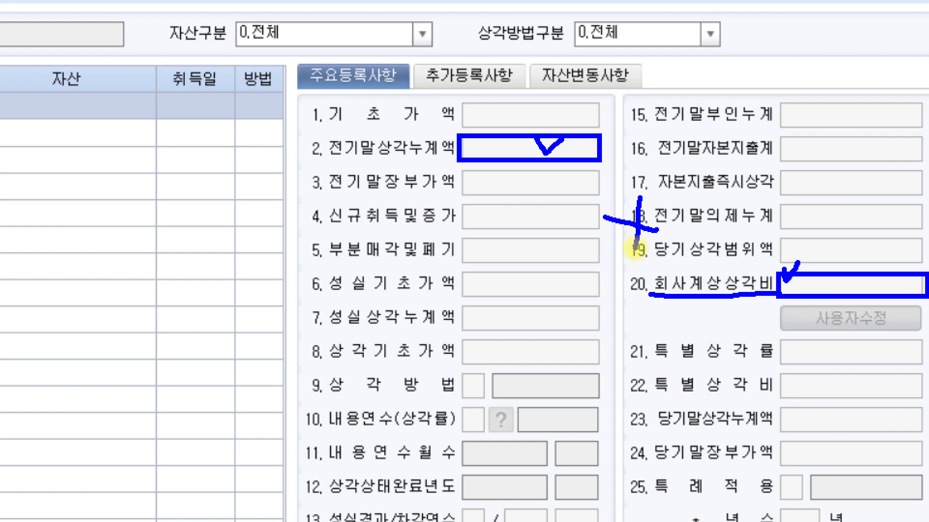
key("Escape")
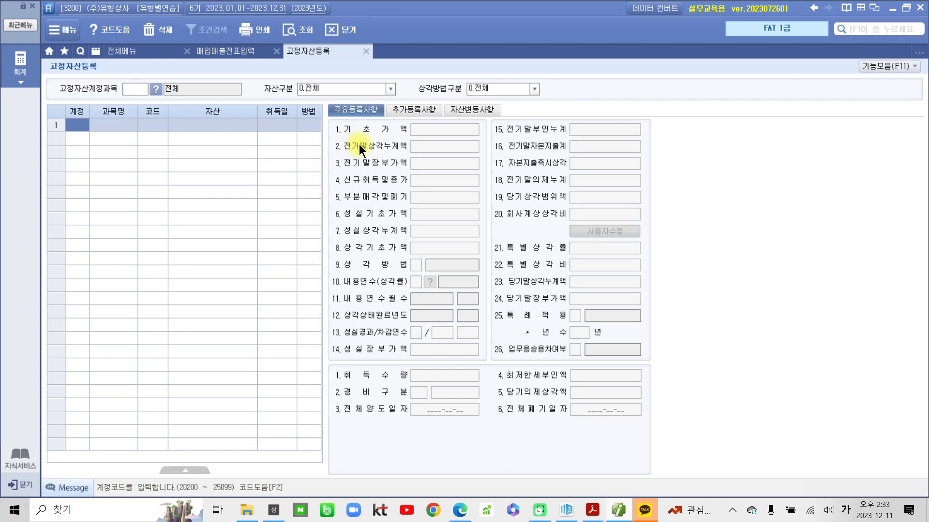
Circle the 전체양도일자, 회사계상상각비 and 전기말상각누계액 fields in 고정자산등록.
mouse_move(349, 389)
left_mouse_down()
mouse_move(425, 438)
mouse_move(364, 407)
left_mouse_up()
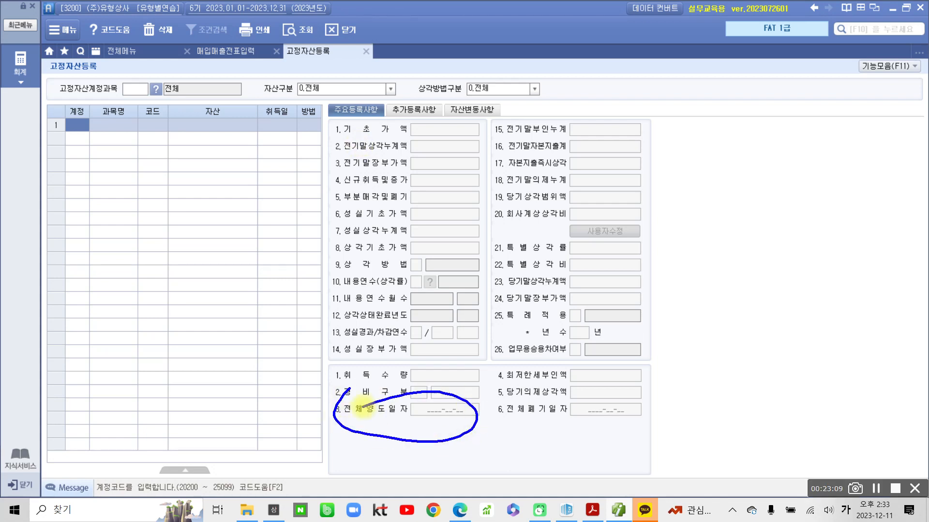
mouse_move(574, 203)
left_mouse_down()
mouse_move(558, 215)
mouse_move(629, 189)
mouse_move(563, 199)
left_mouse_up()
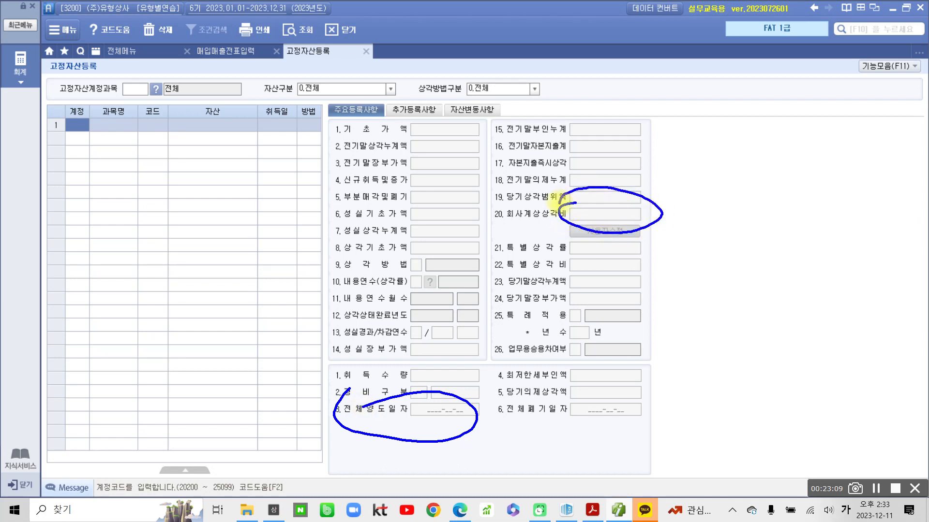
mouse_move(418, 128)
left_mouse_down()
mouse_move(437, 155)
mouse_move(428, 131)
left_mouse_up()
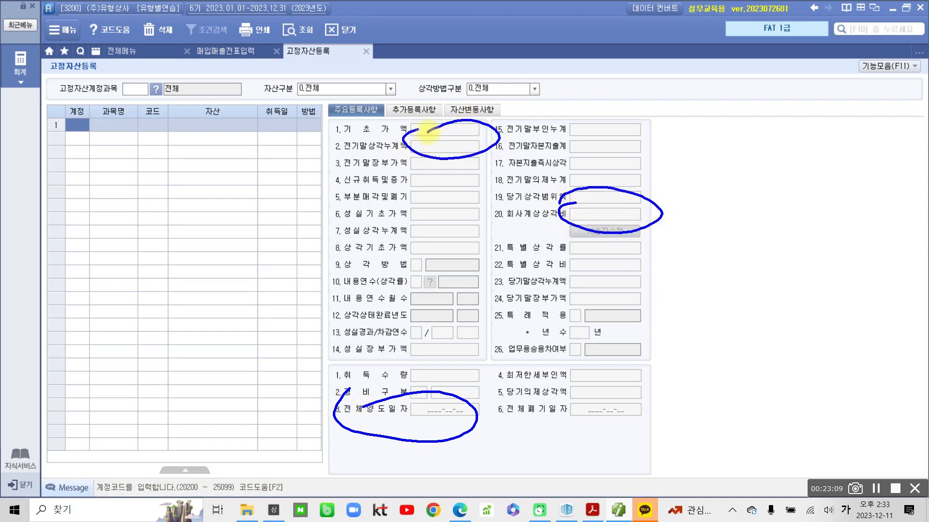
Number 전기말상각누계액 ① and 회사계상상각비 ② with a plus between them, tick 전체폐기일자 and clear the markings.
left_click_drag(505, 163, 559, 176)
left_click_drag(542, 145, 531, 188)
left_click_drag(449, 114, 457, 175)
mouse_move(614, 199)
left_mouse_down()
mouse_move(646, 216)
mouse_move(634, 236)
left_mouse_up()
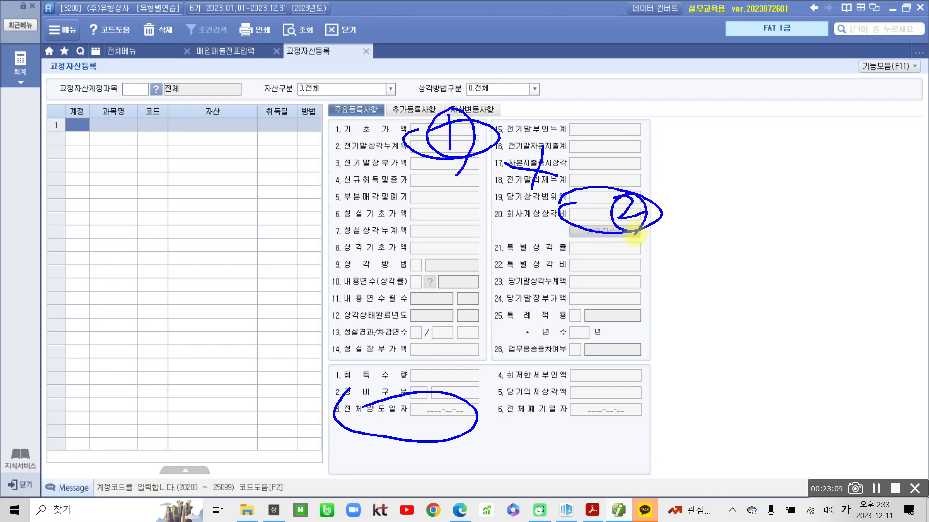
left_click_drag(497, 416, 535, 408)
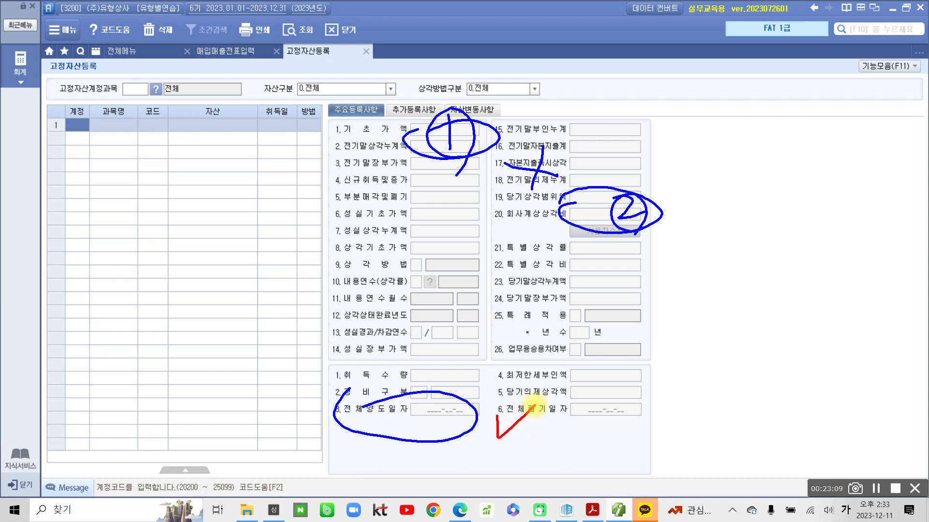
key("Escape")
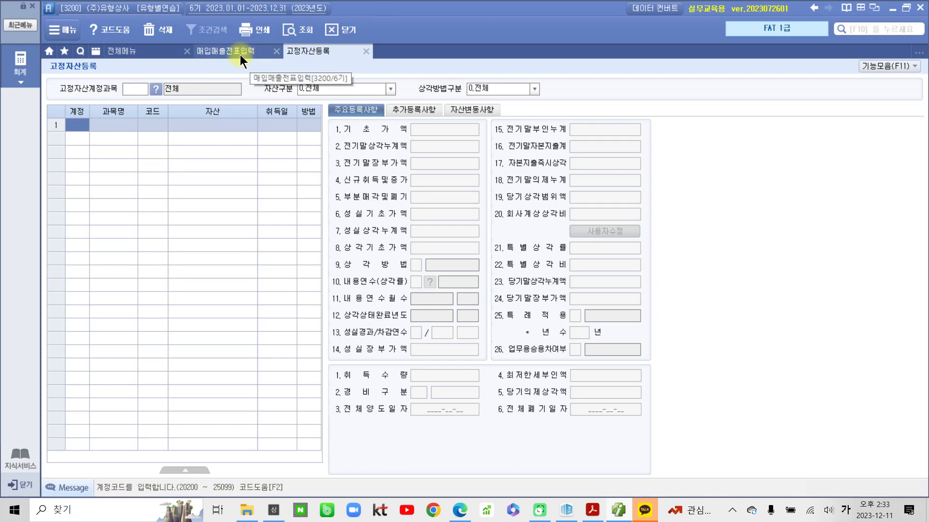
Switch back to the PDF textbook at the 11월 06일 problem.
left_click(593, 515)
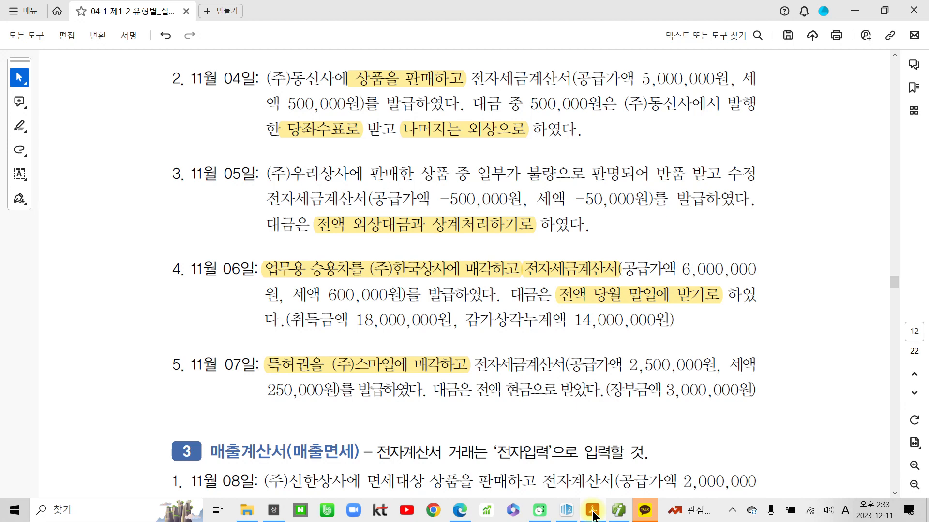
left_click(429, 405)
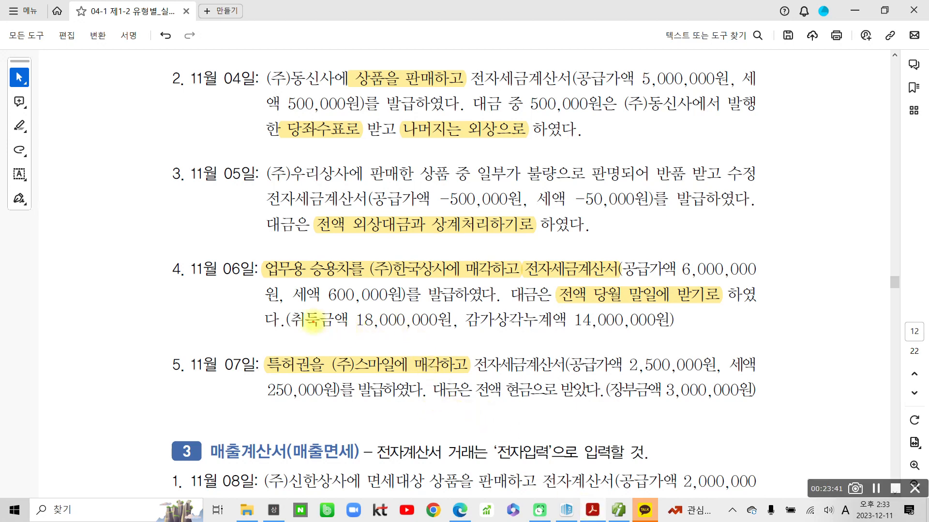
Box the 취득금액 and 감가상각누계액 note in the 11월 06일 problem, circle 18,000,000 and 14,000,000, and clear the markings.
mouse_move(284, 308)
left_mouse_down()
mouse_move(682, 353)
mouse_move(698, 344)
left_mouse_up()
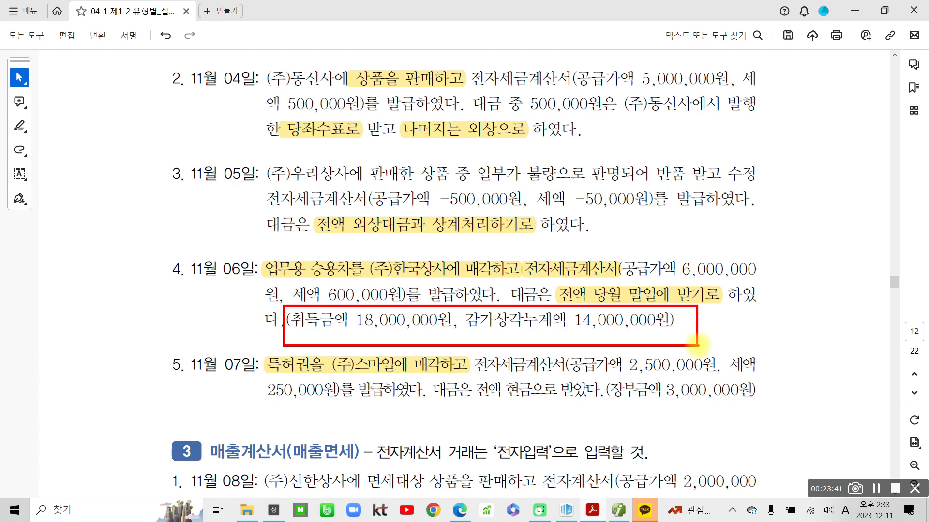
mouse_move(397, 342)
left_mouse_down()
mouse_move(339, 336)
mouse_move(398, 363)
left_mouse_up()
mouse_move(628, 339)
left_mouse_down()
mouse_move(573, 339)
mouse_move(615, 343)
mouse_move(600, 364)
left_mouse_up()
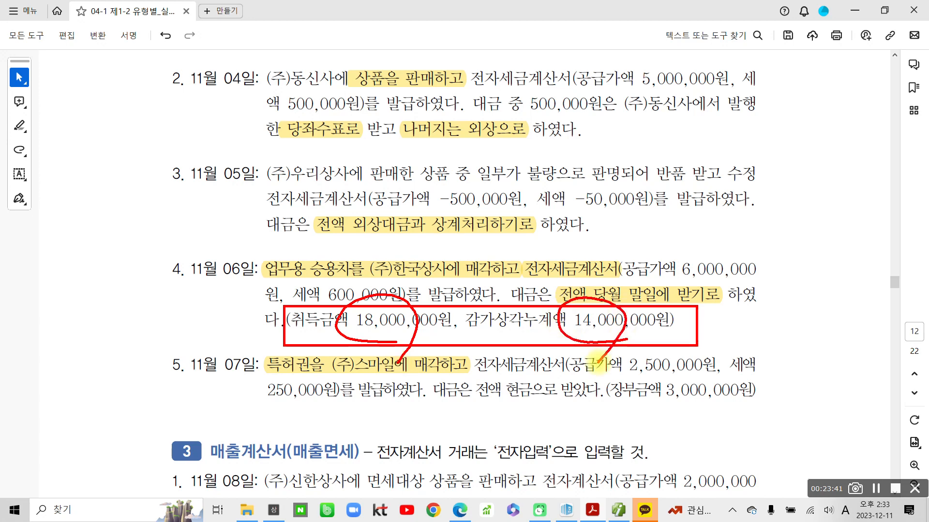
key("Escape")
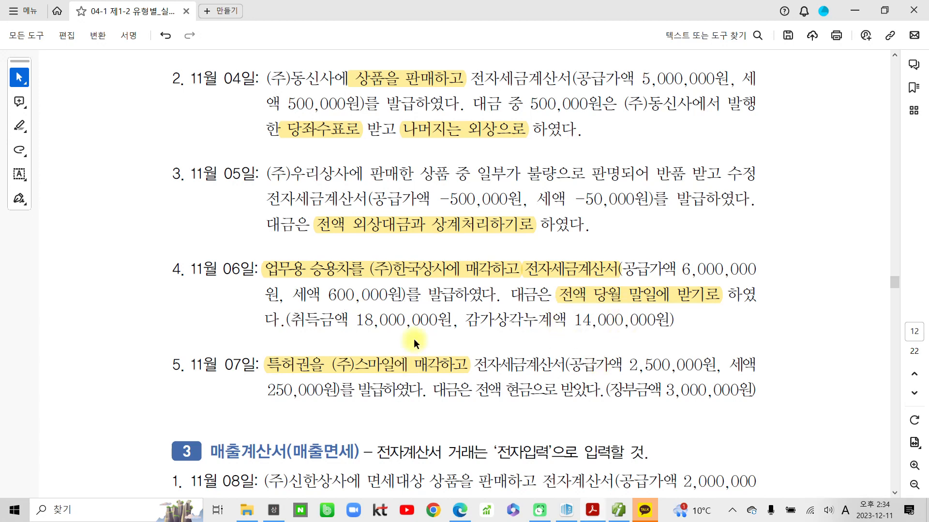
Switch to Smart A's 매입매출전표입력 and set the voucher date to 11월 06일.
mouse_move(567, 510)
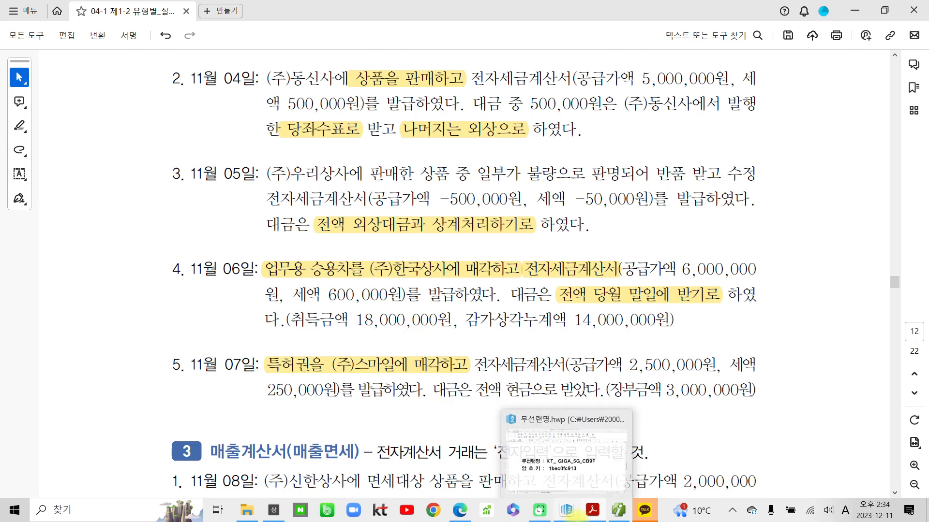
left_click(618, 512)
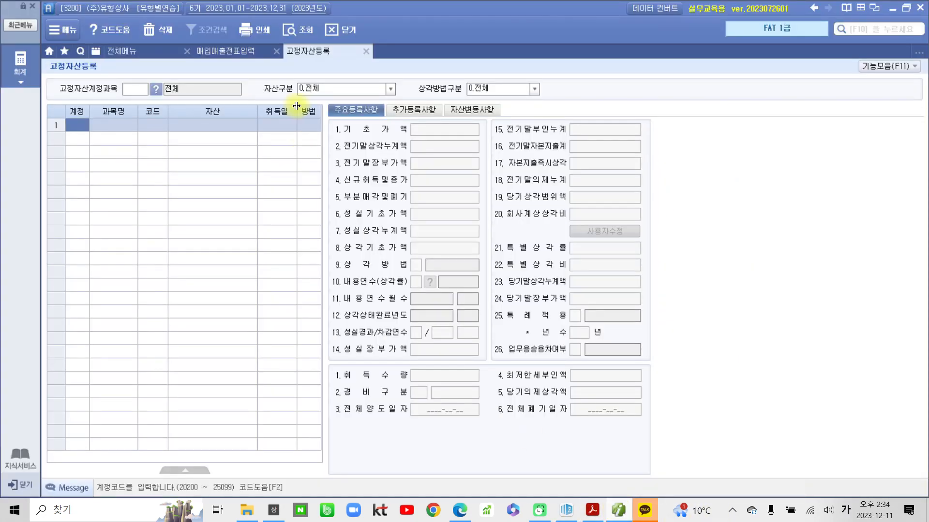
left_click(229, 45)
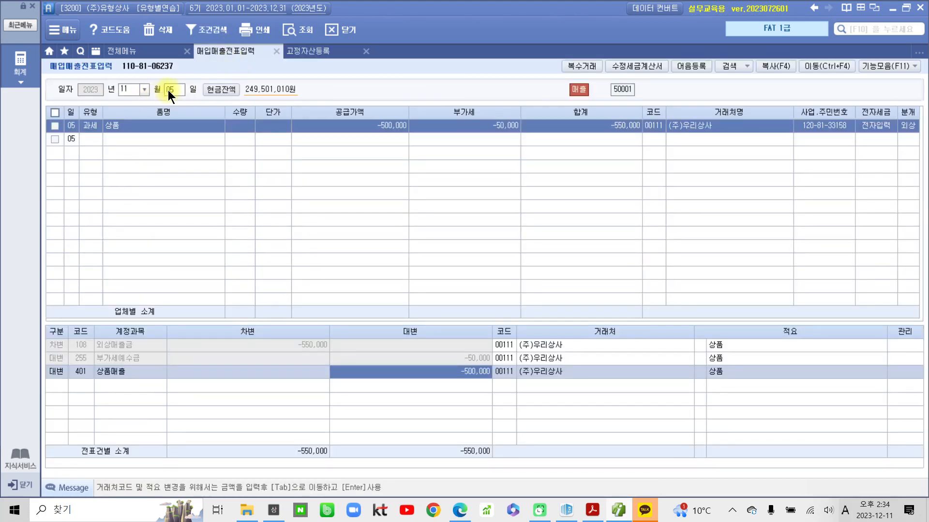
left_click(167, 90)
type("06")
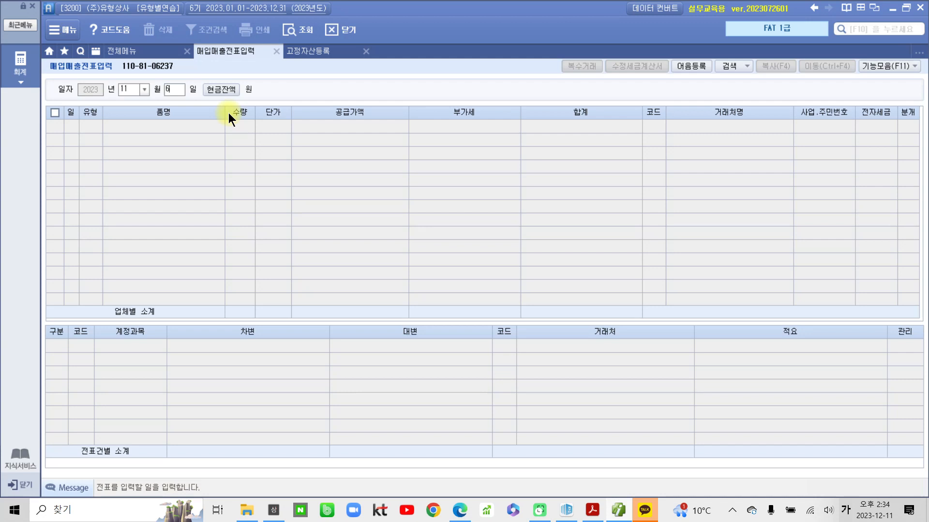
key("Return")
key("Return")
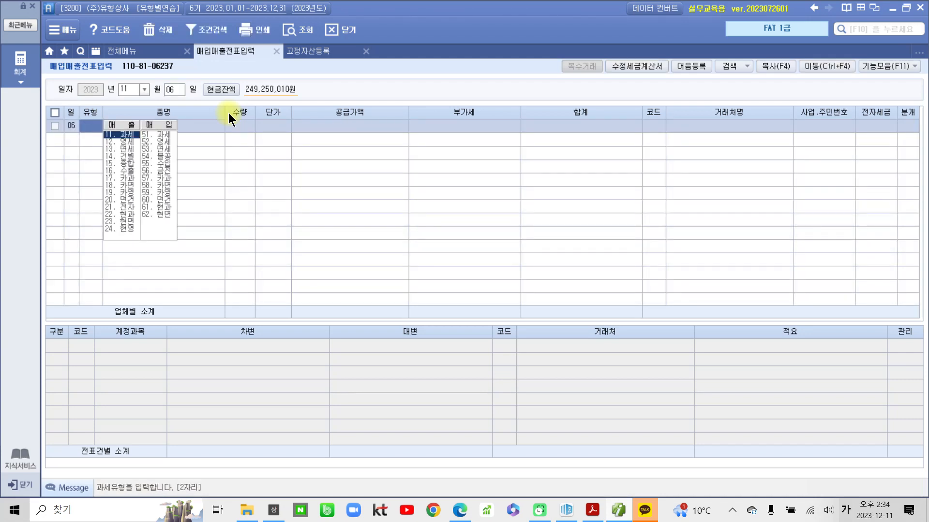
Enter the transaction type 11.과세 and the item name 승용차 매각, leaving 수량 and 단가 blank.
type("11")
key("Return")
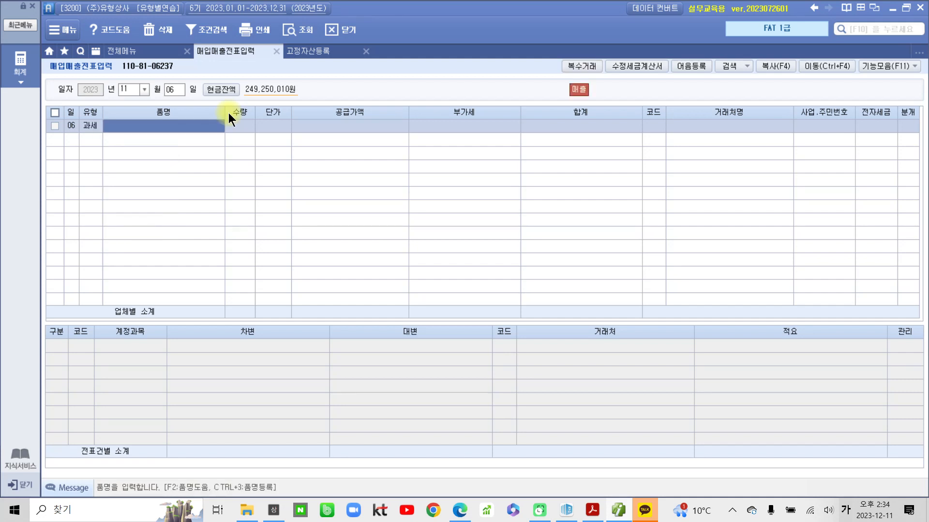
type("승용차")
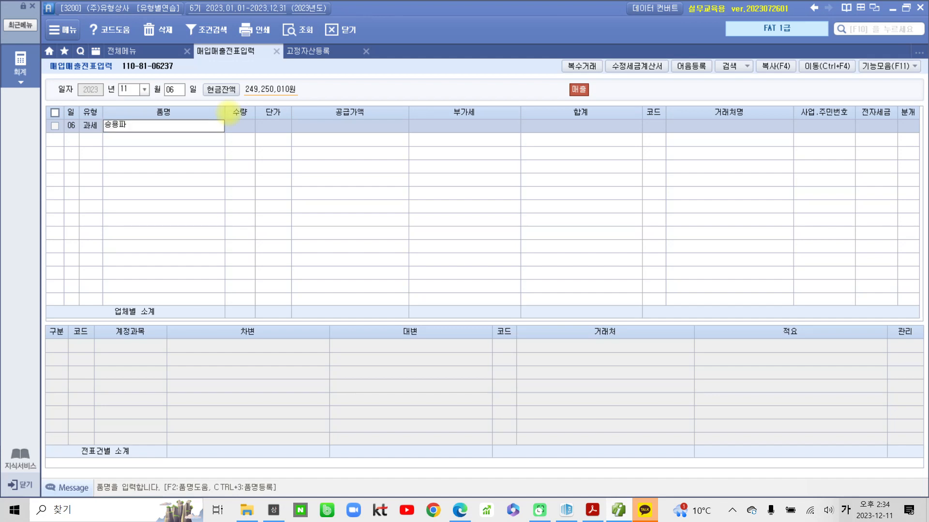
type(" 매각")
key("Return")
key("Return")
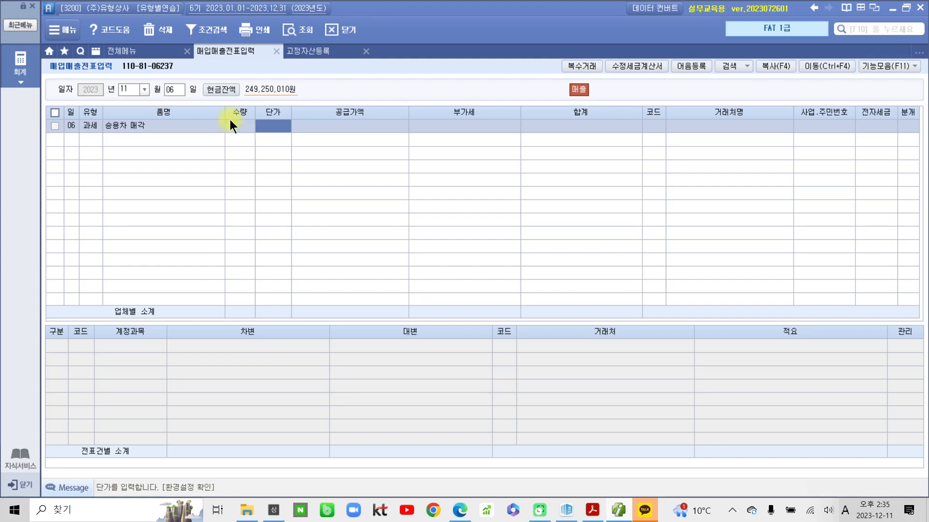
key("Return")
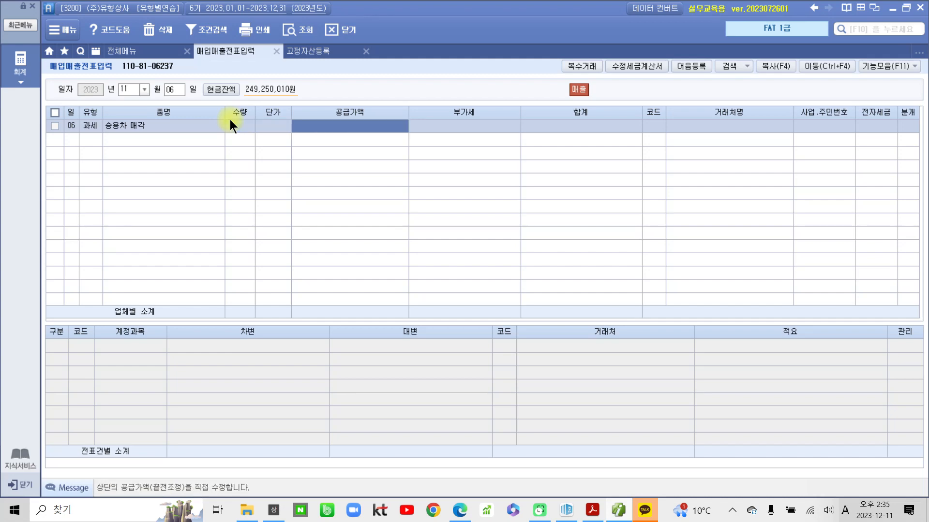
Enter a supply value of 6,000,000 with the default VAT on the 승용차 매각 line and choose (주)한국상사 as its customer.
type("6000000")
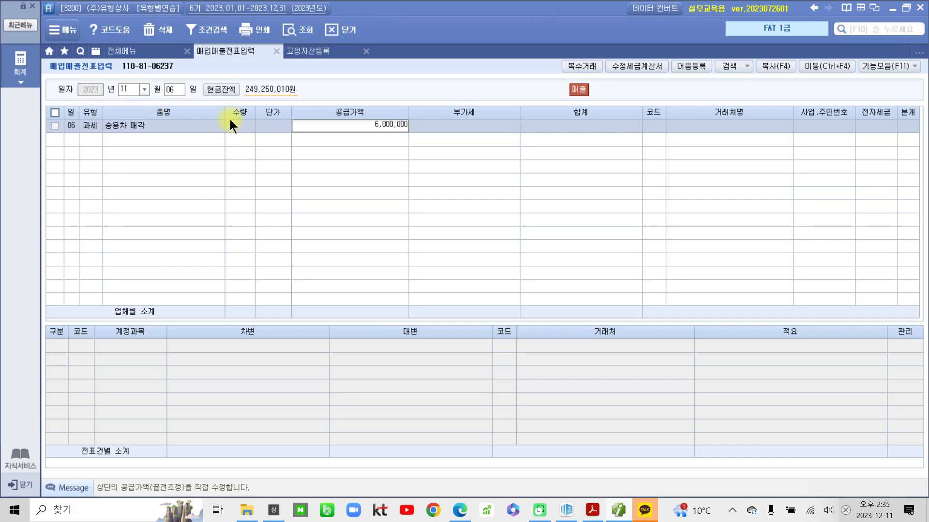
key("Return")
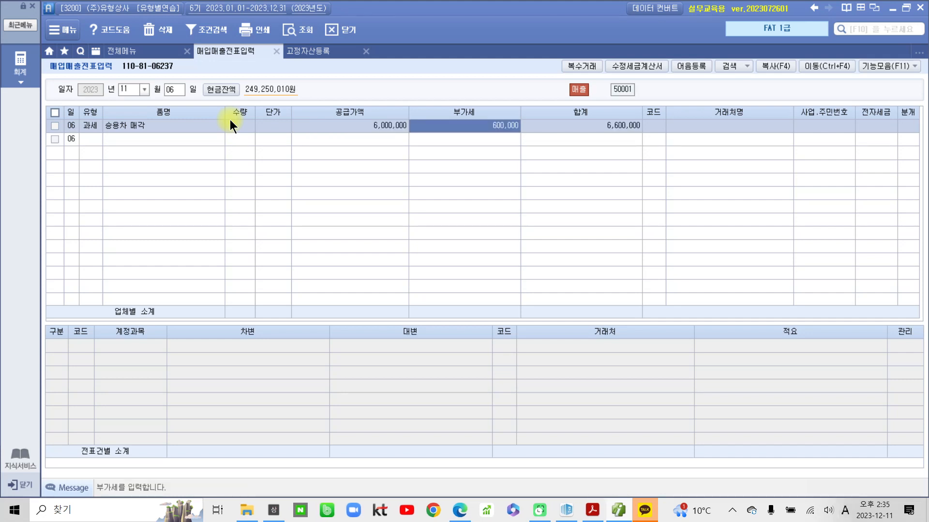
key("Return")
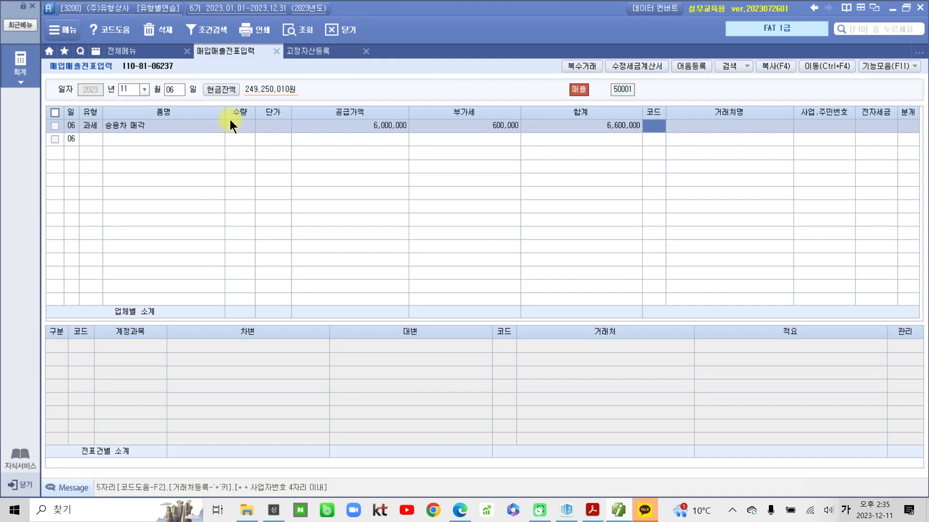
type("한국")
key("Return")
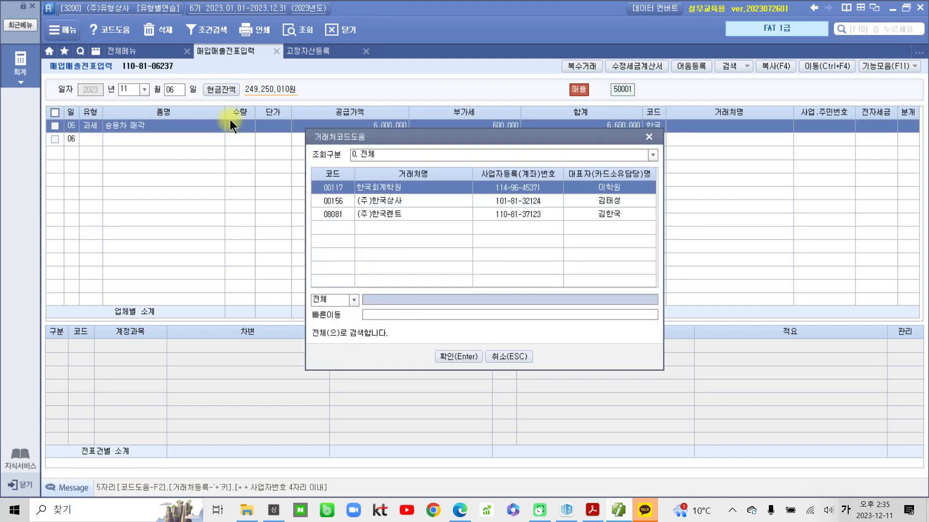
key("Down")
key("Return")
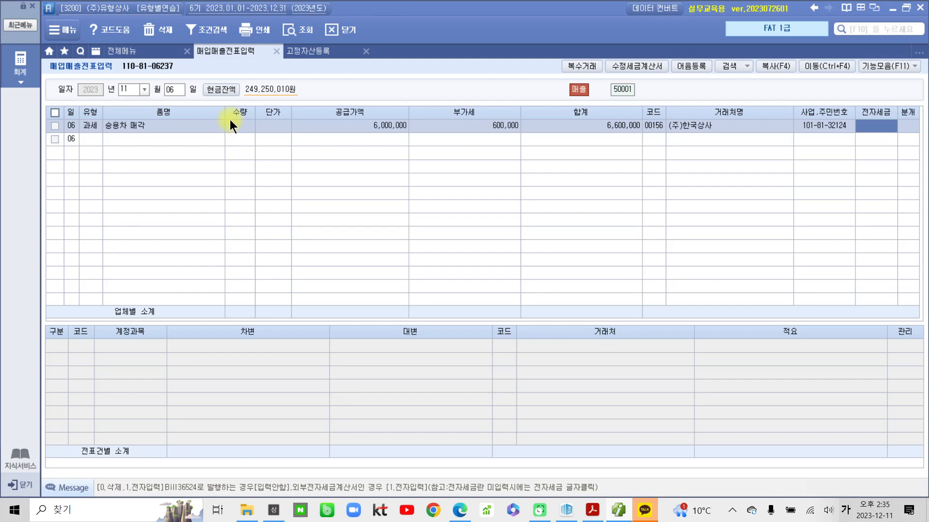
Mark the car sale's tax invoice as 전자입력 and set its journal entry type to 혼합.
type("1")
key("Return")
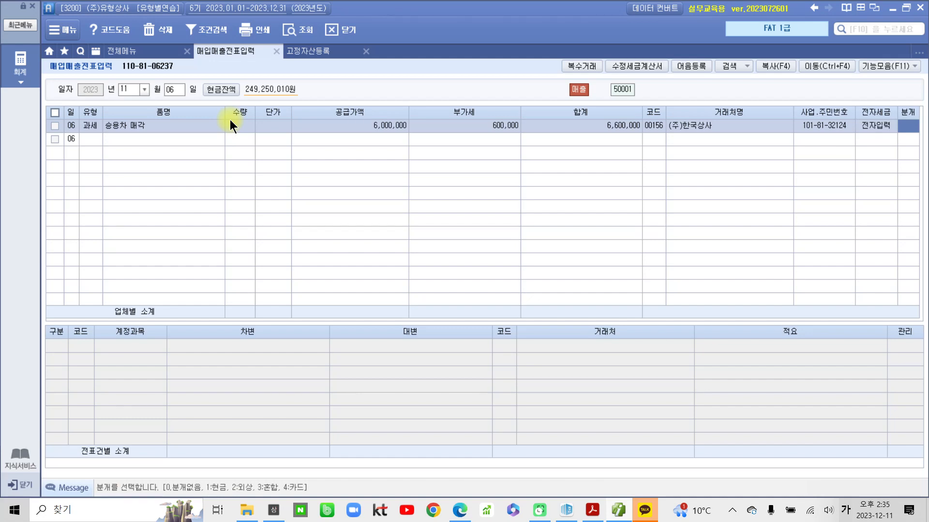
type("3")
key("Return")
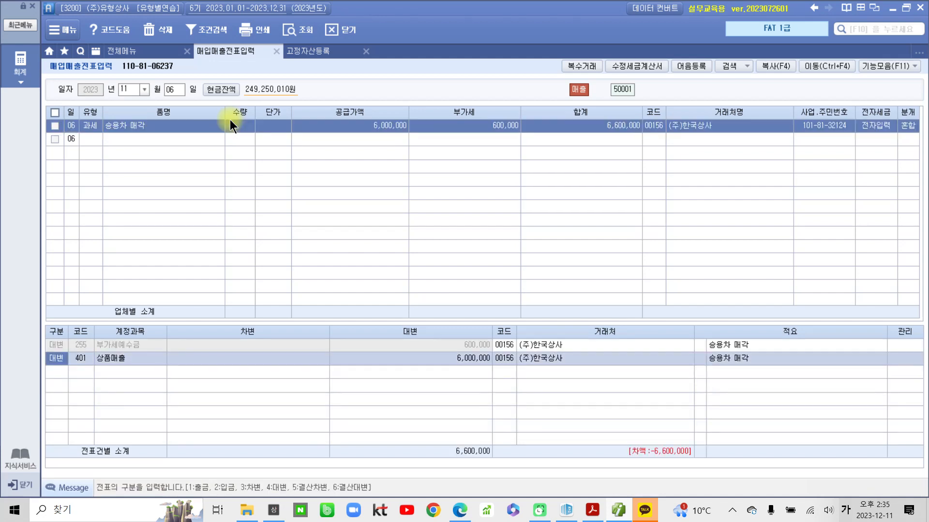
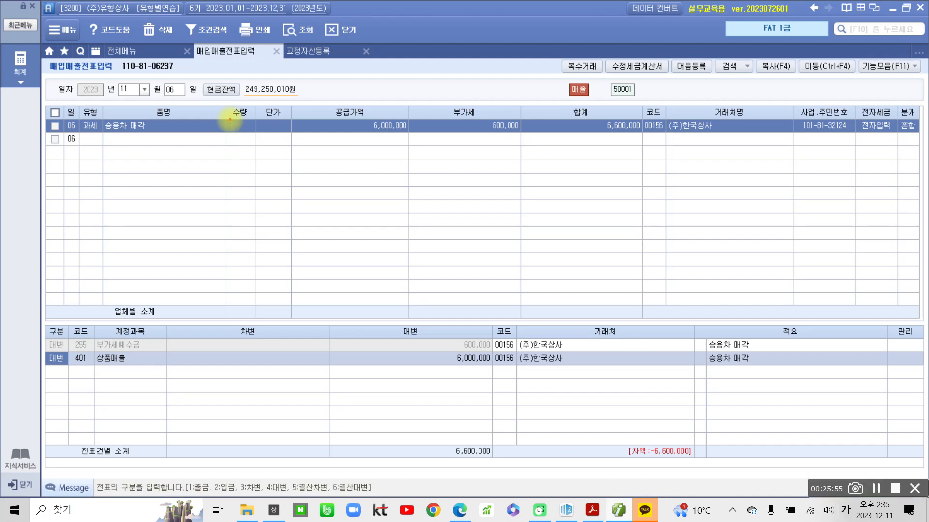
mouse_move(441, 333)
left_mouse_down()
mouse_move(479, 352)
mouse_move(435, 329)
mouse_move(415, 333)
left_mouse_up()
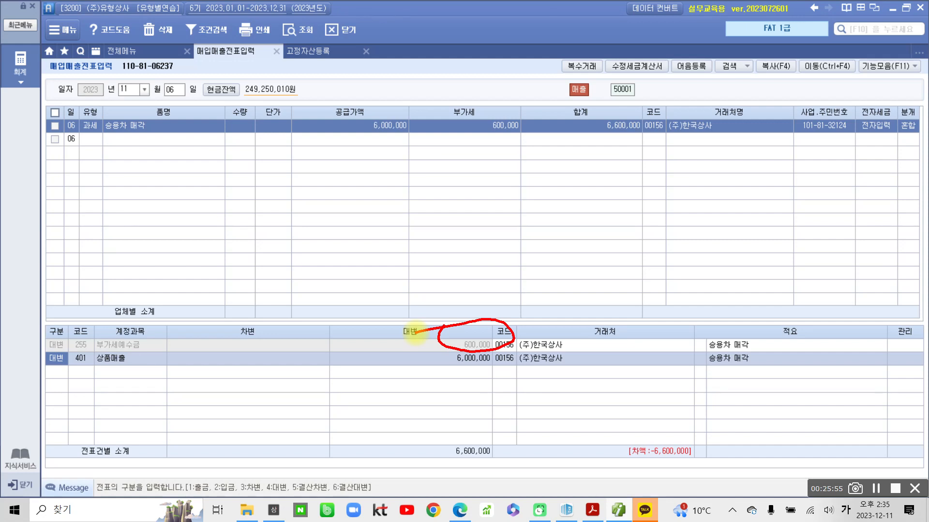
mouse_move(103, 114)
left_mouse_down()
mouse_move(111, 140)
mouse_move(160, 95)
mouse_move(97, 112)
left_mouse_up()
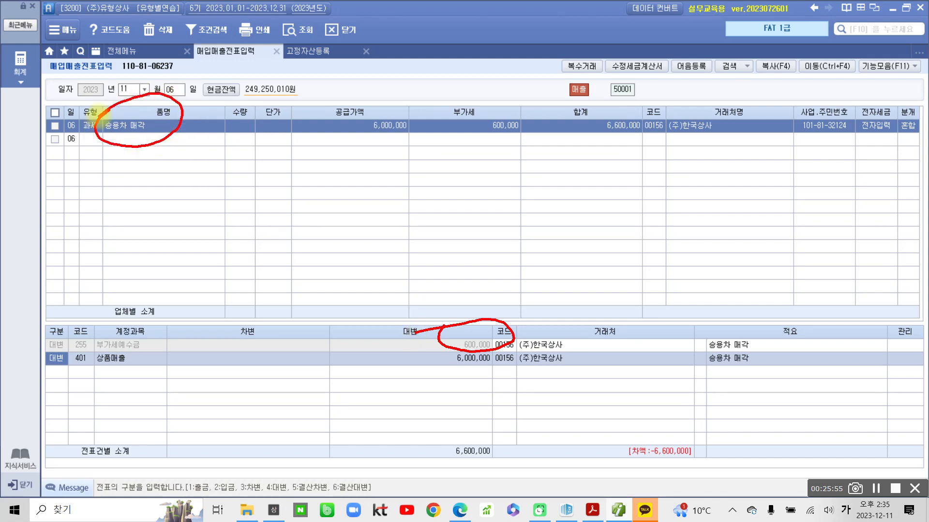
mouse_move(144, 140)
left_mouse_down()
mouse_move(170, 162)
mouse_move(140, 324)
mouse_move(93, 351)
mouse_move(95, 371)
left_mouse_up()
left_click_drag(73, 373, 97, 372)
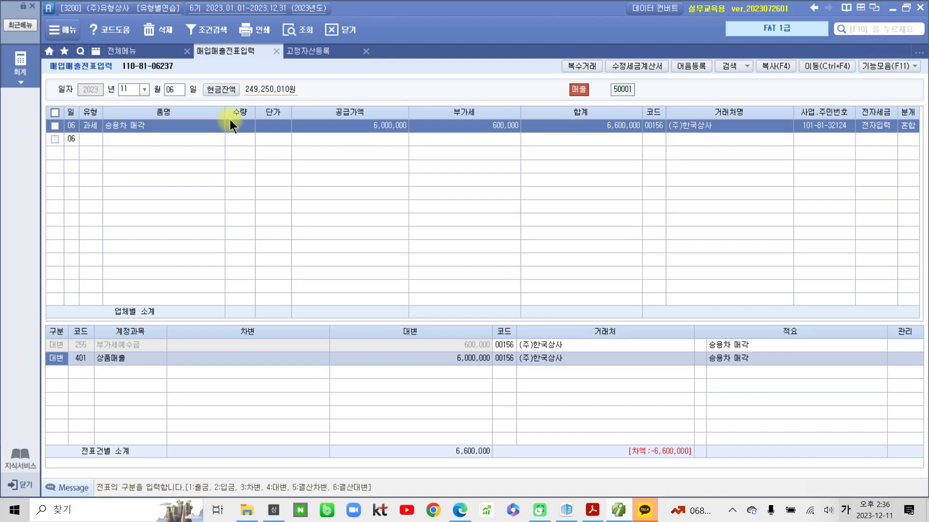
Replace the 상품매출 account on the credit journal line with 208 차량운반구.
key("Return")
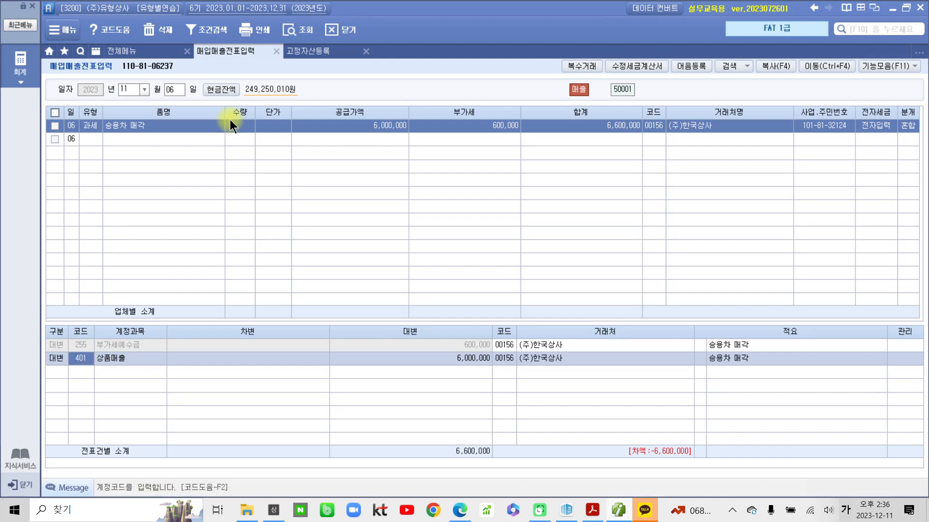
type("차량")
key("Return")
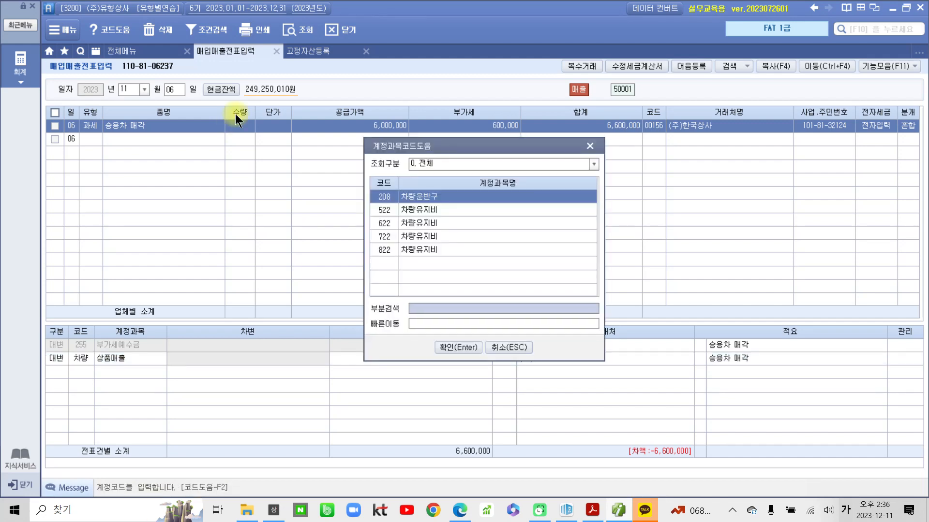
key("Return")
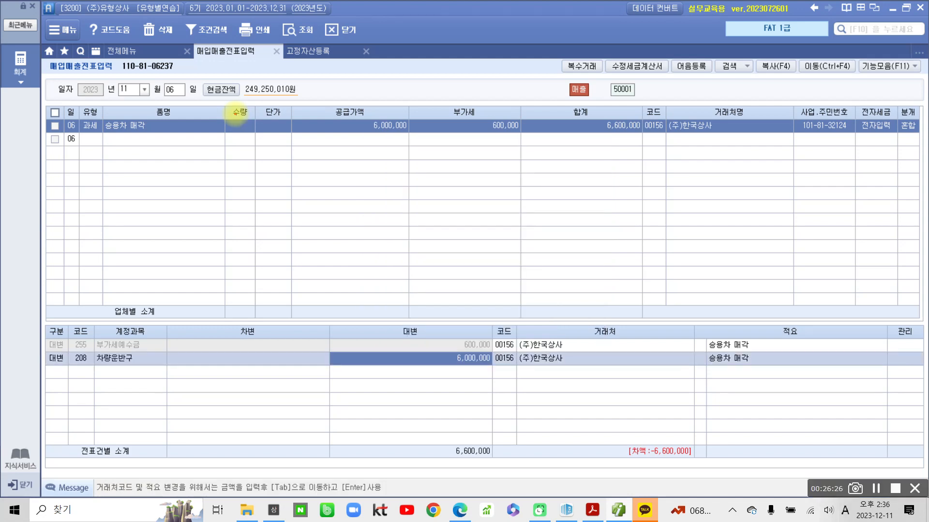
left_click_drag(146, 171, 458, 179)
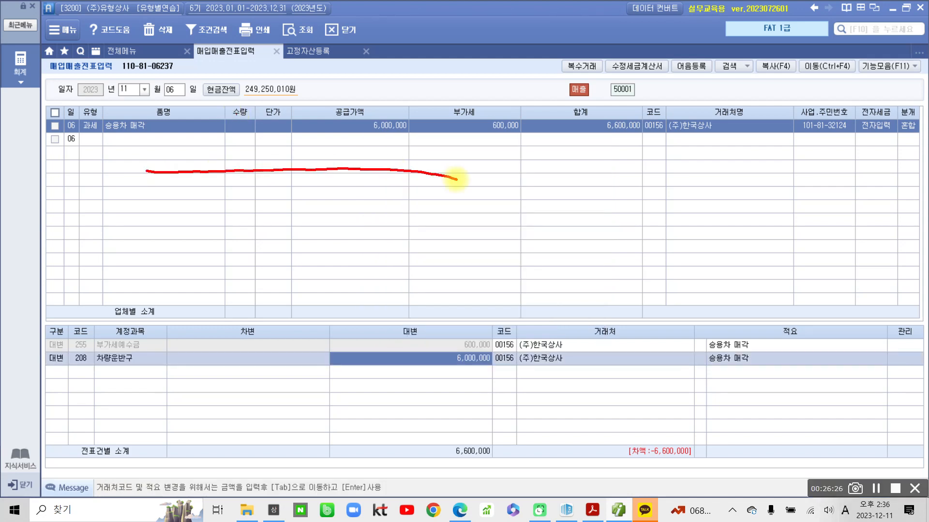
left_click_drag(303, 169, 314, 342)
mouse_move(263, 123)
left_mouse_down()
mouse_move(284, 127)
mouse_move(276, 157)
mouse_move(296, 159)
left_mouse_up()
mouse_move(300, 114)
left_mouse_down()
mouse_move(303, 169)
mouse_move(320, 148)
mouse_move(346, 156)
mouse_move(366, 128)
mouse_move(359, 154)
mouse_move(349, 148)
left_mouse_up()
mouse_move(387, 103)
left_mouse_down()
mouse_move(402, 162)
mouse_move(480, 97)
mouse_move(482, 141)
left_mouse_up()
left_click_drag(485, 129, 484, 143)
left_click_drag(437, 188, 520, 180)
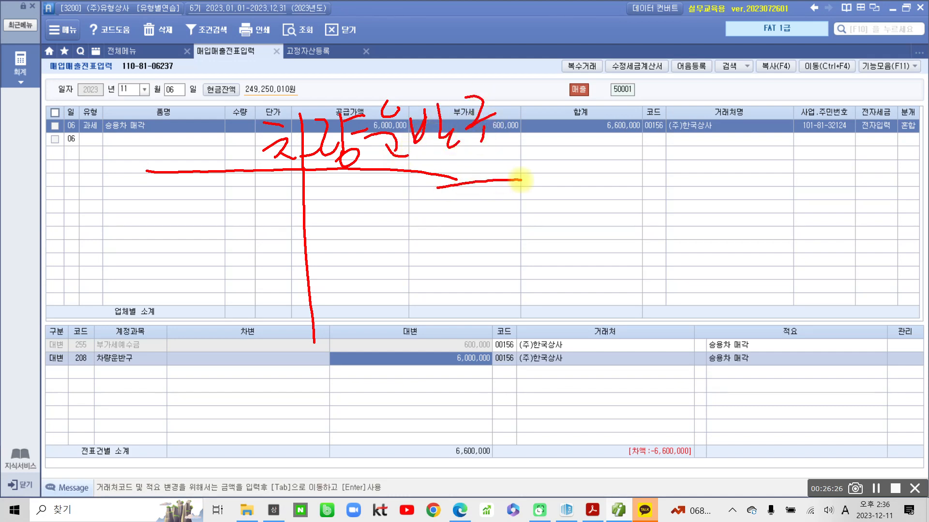
mouse_move(150, 203)
left_mouse_down()
mouse_move(150, 237)
mouse_move(289, 242)
mouse_move(160, 231)
left_mouse_up()
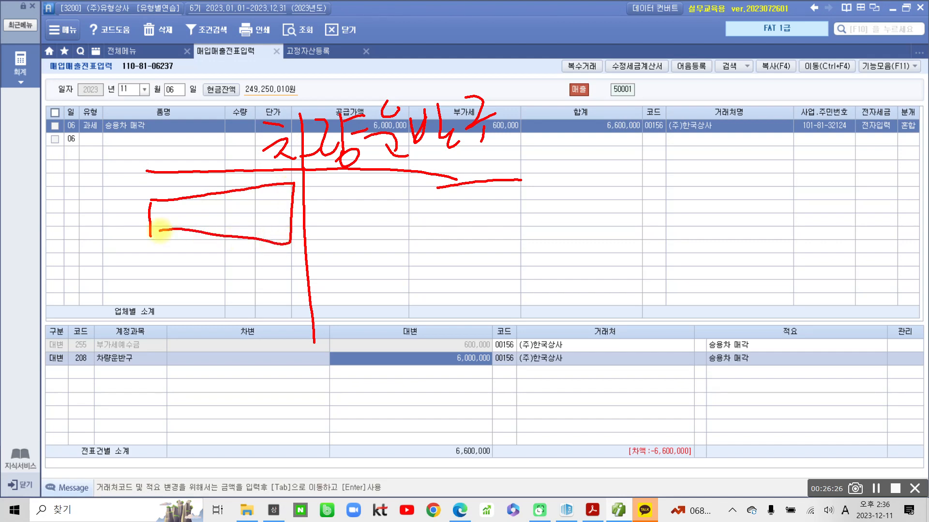
left_click_drag(167, 207, 167, 237)
mouse_move(194, 208)
left_mouse_down()
mouse_move(210, 253)
mouse_move(233, 224)
mouse_move(281, 206)
mouse_move(305, 213)
left_mouse_up()
key("Escape")
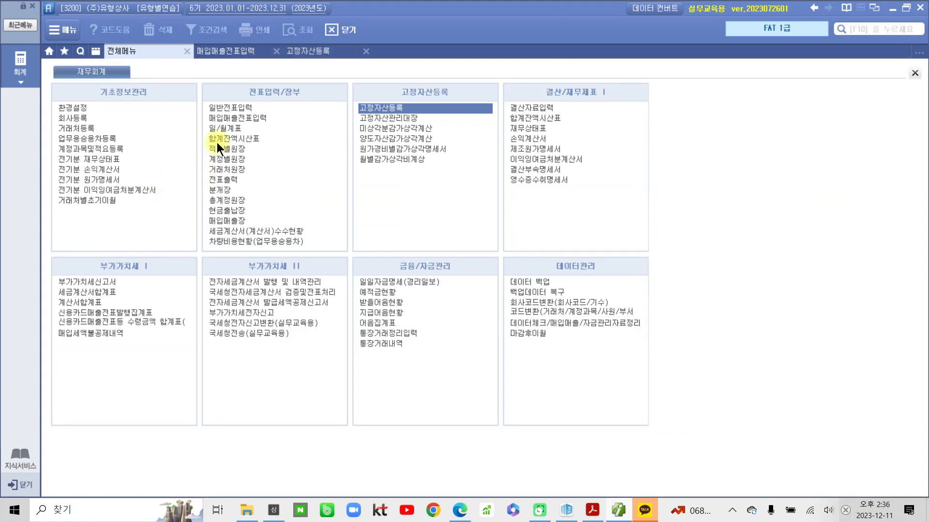
Query the 계정별원장 for 2023-01-01 through 2023-12-31, covering all accounts from 처음 to 끝.
left_click(229, 159)
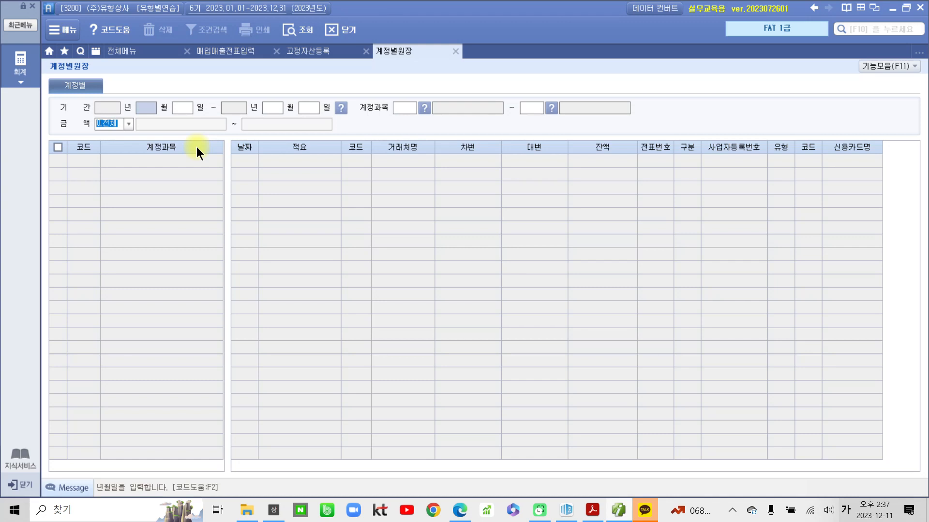
key("Return")
key("Return")
key("Return")
key("Return")
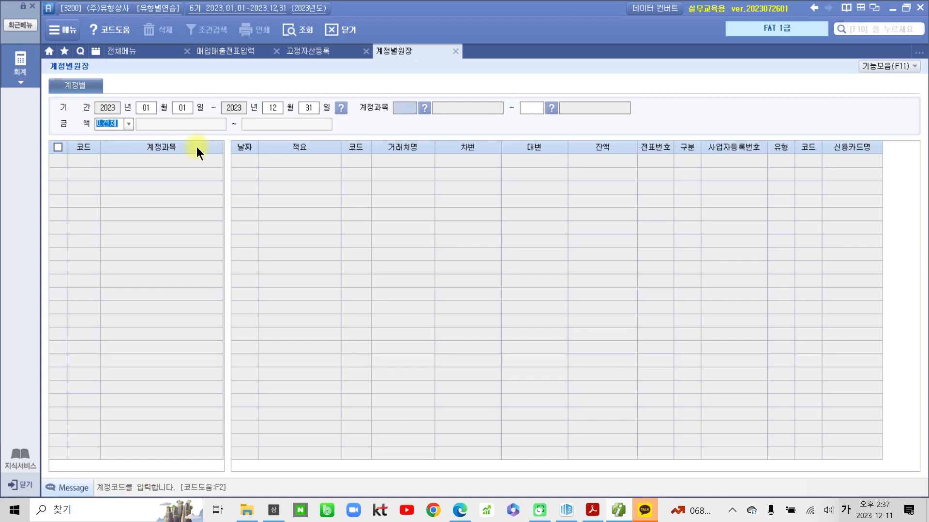
key("Return")
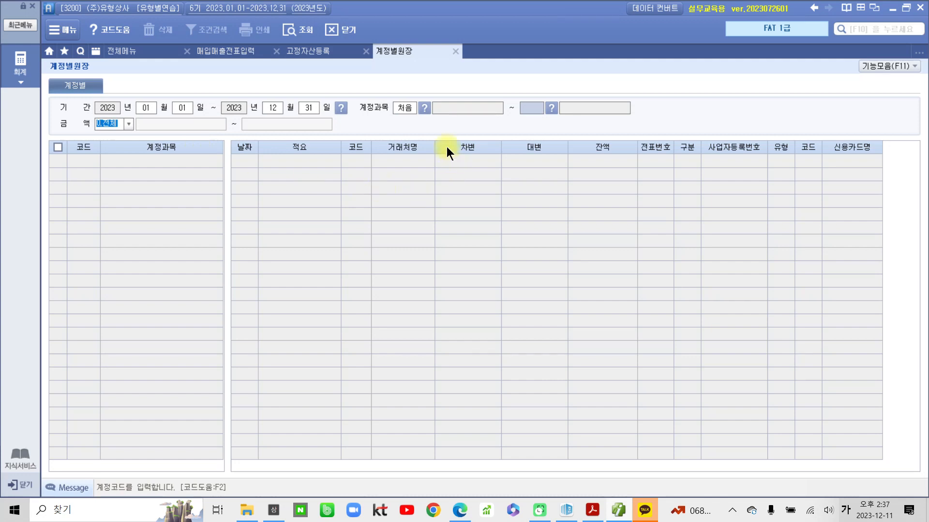
key("Return")
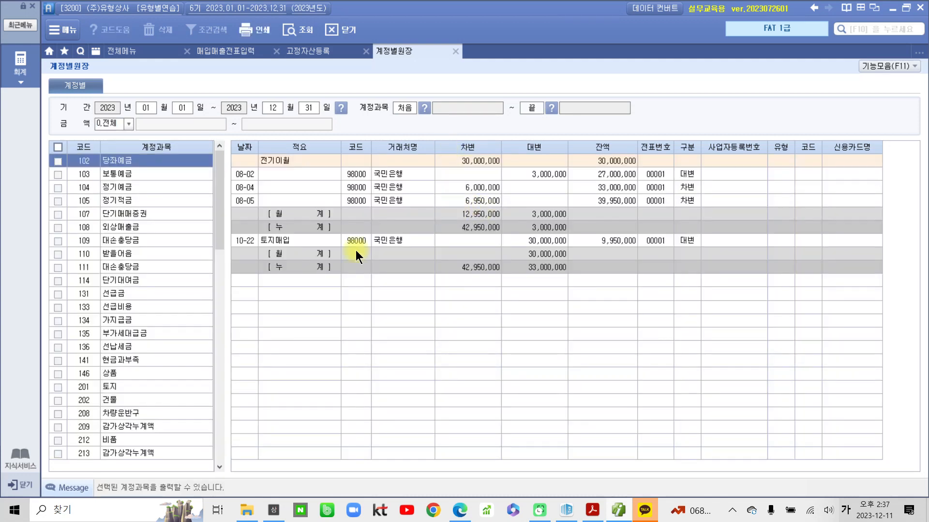
Display the ledger of account 208 차량운반구 and review its debit and credit entries.
scroll(92, 339, "down", 10)
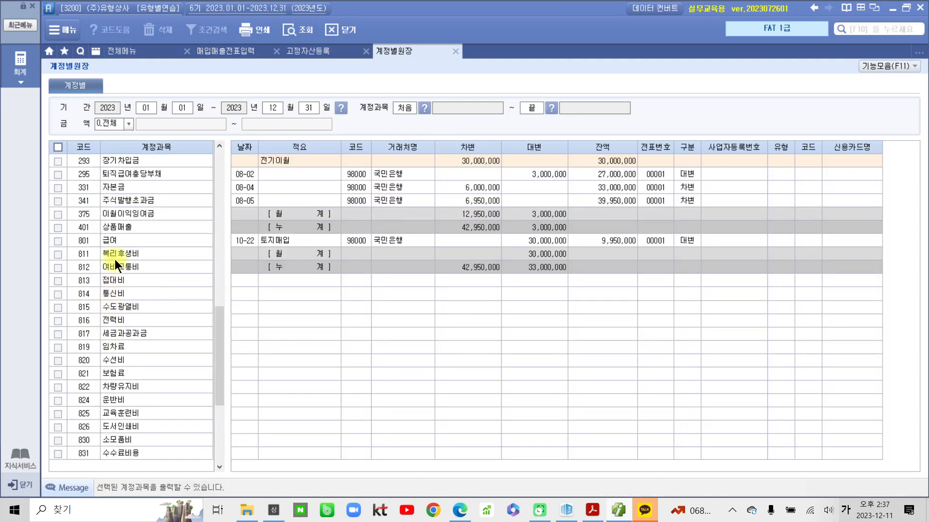
scroll(114, 260, "up", 3)
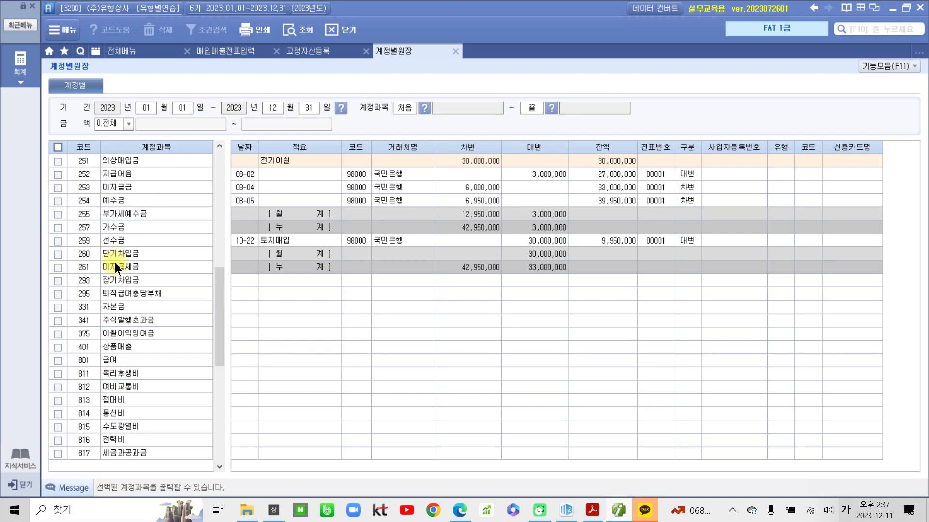
scroll(146, 317, "up", 3)
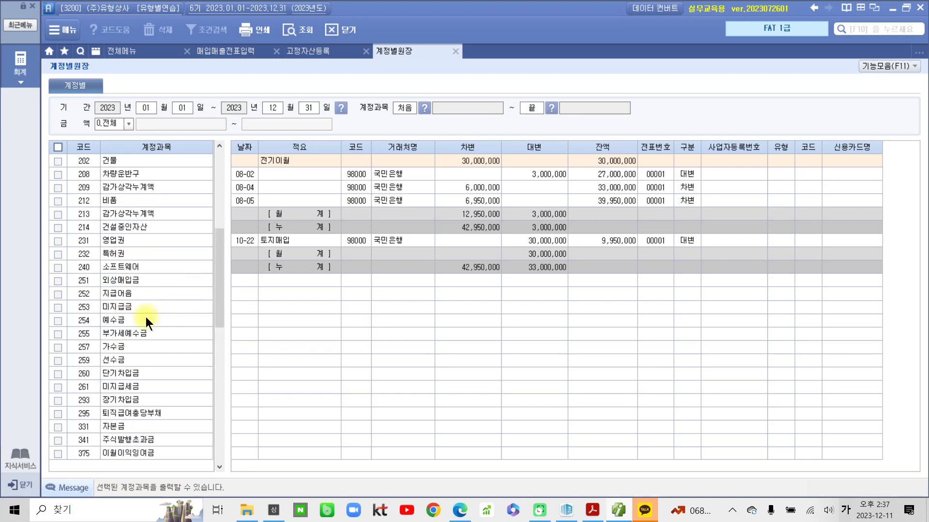
left_click(136, 180)
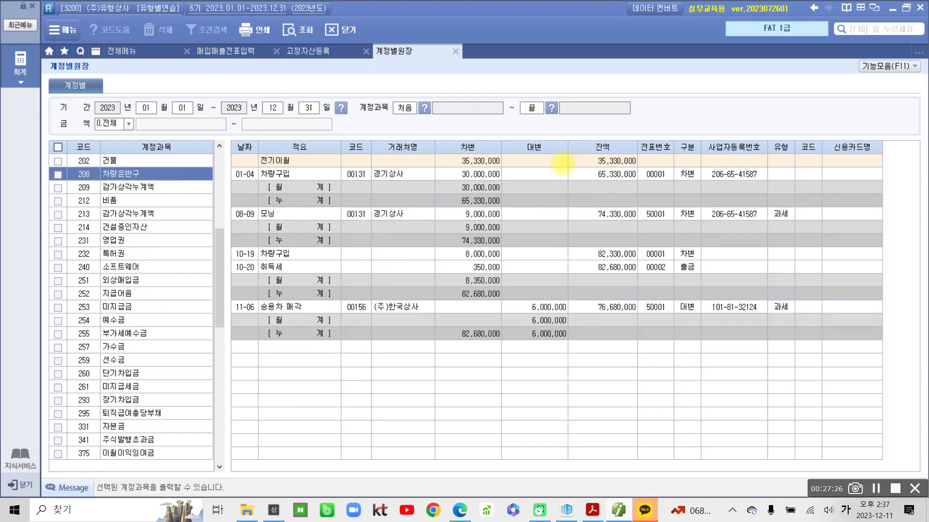
mouse_move(448, 134)
left_mouse_down()
mouse_move(485, 153)
mouse_move(553, 156)
left_mouse_up()
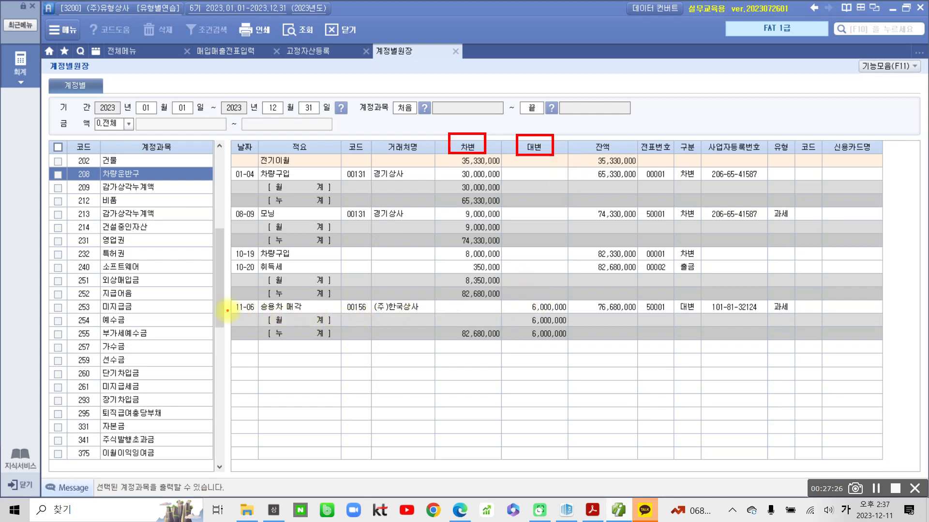
left_click_drag(228, 311, 253, 311)
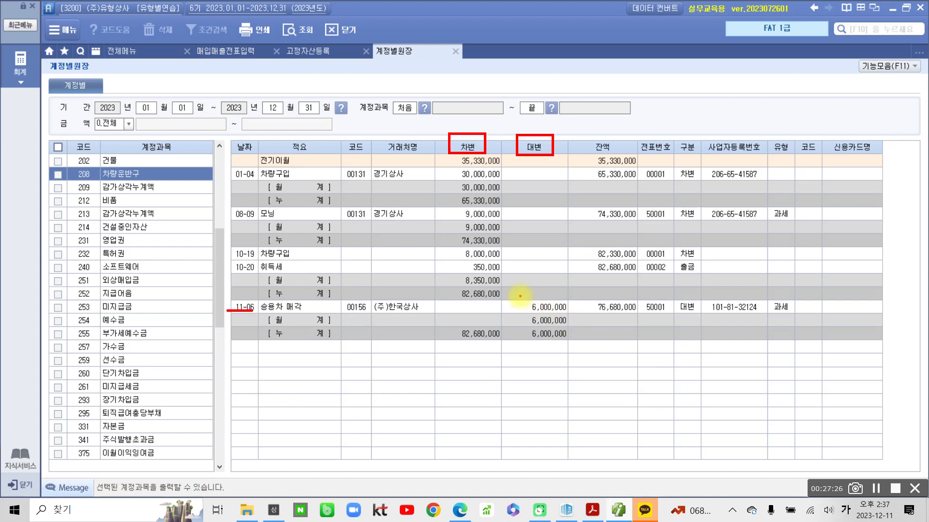
left_click_drag(516, 299, 573, 315)
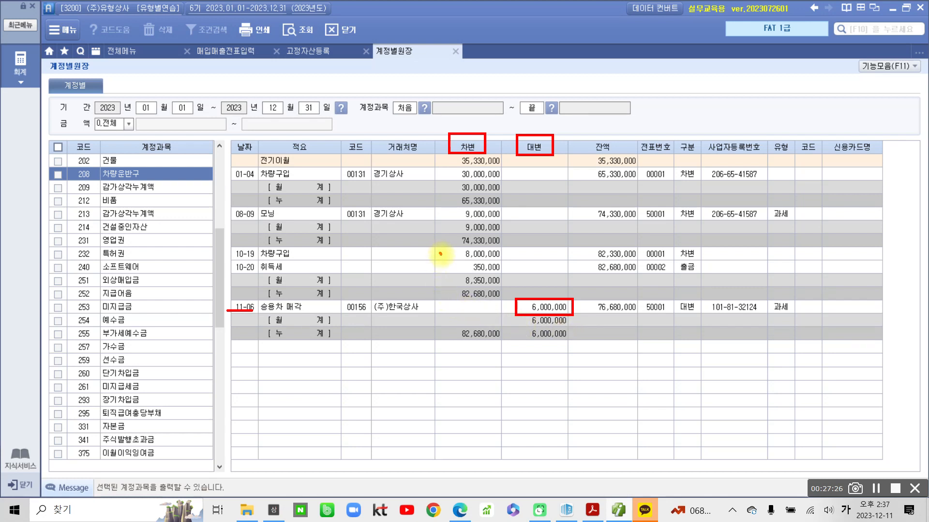
left_click_drag(440, 253, 444, 254)
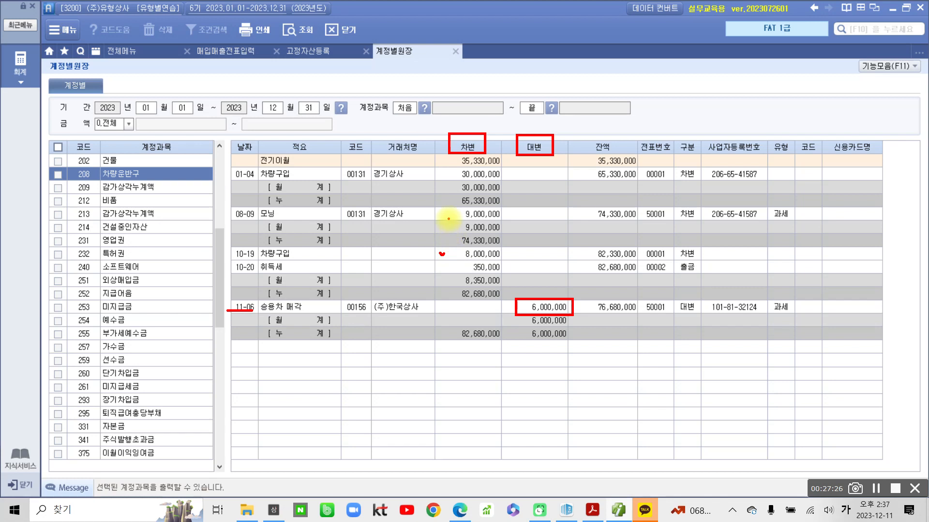
left_click_drag(444, 211, 453, 213)
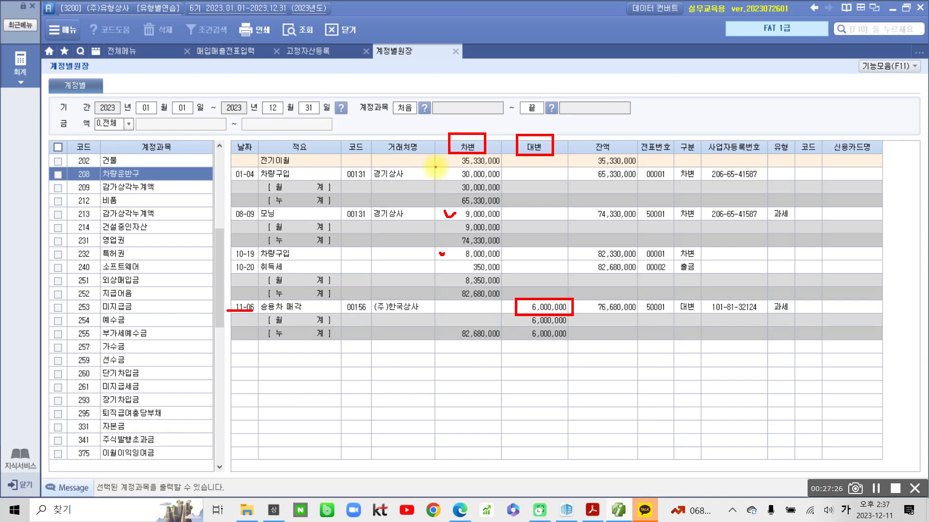
left_click_drag(437, 168, 447, 165)
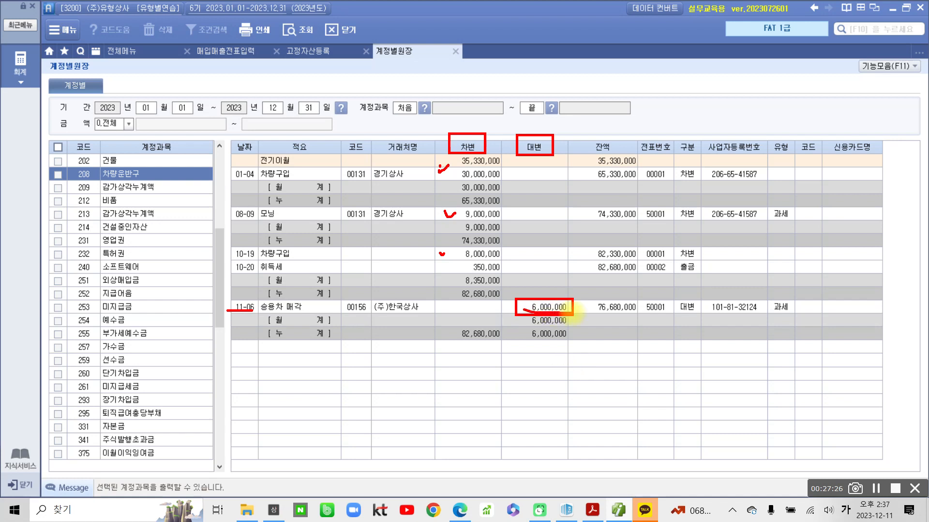
left_click_drag(520, 286, 513, 302)
left_click_drag(537, 284, 527, 299)
mouse_move(523, 308)
left_mouse_down()
mouse_move(535, 310)
mouse_move(538, 290)
mouse_move(552, 301)
mouse_move(583, 287)
mouse_move(586, 314)
mouse_move(626, 289)
left_mouse_up()
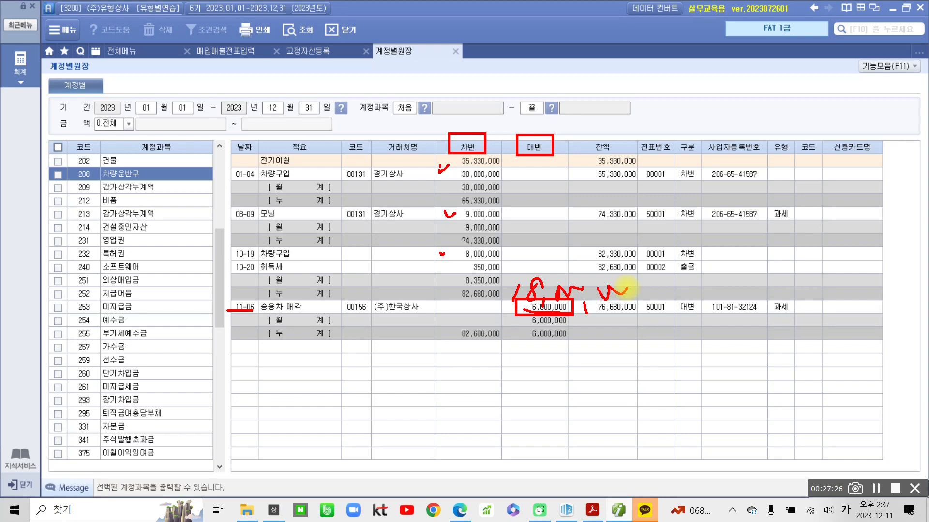
key("Escape")
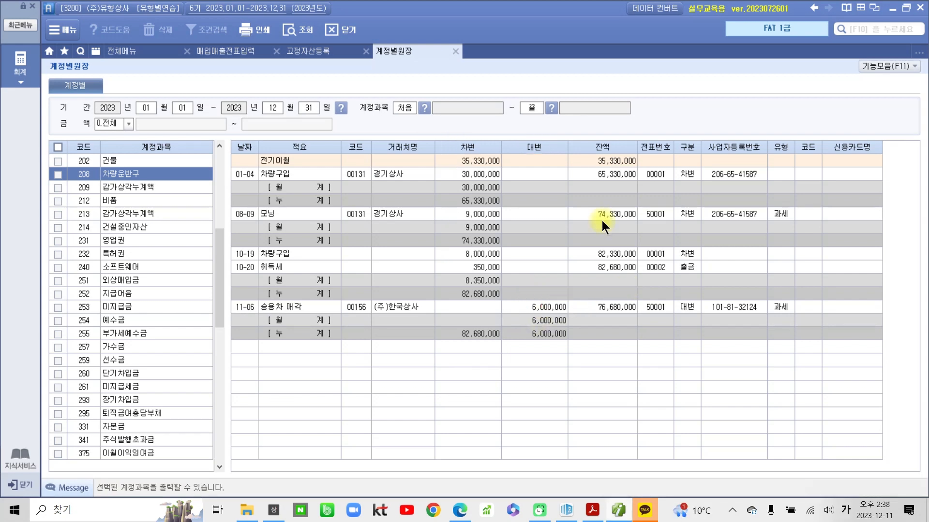
Return to the 승용차 매각 voucher in 매입매출전표입력.
left_click(234, 54)
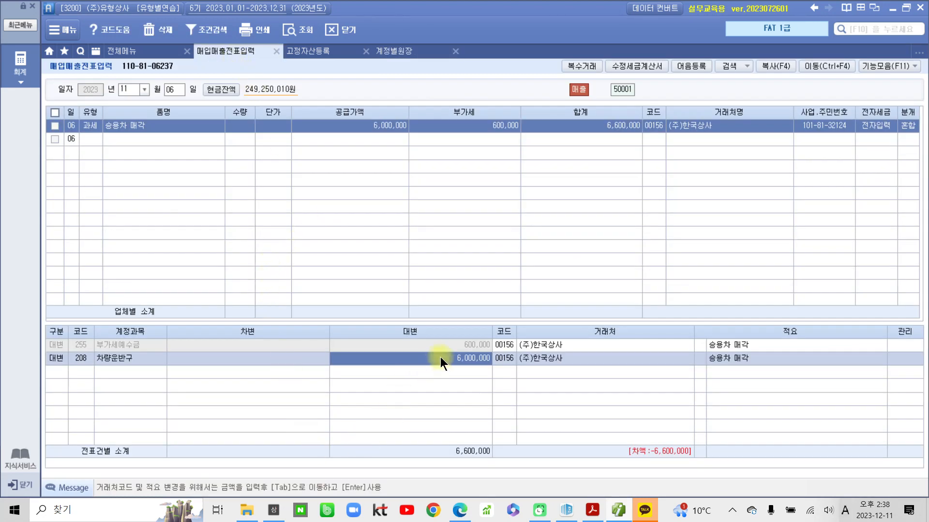
Check the November 6 승용차 매각 credit entry in the 차량운반구 ledger and return to 매입매출전표입력.
left_click(402, 54)
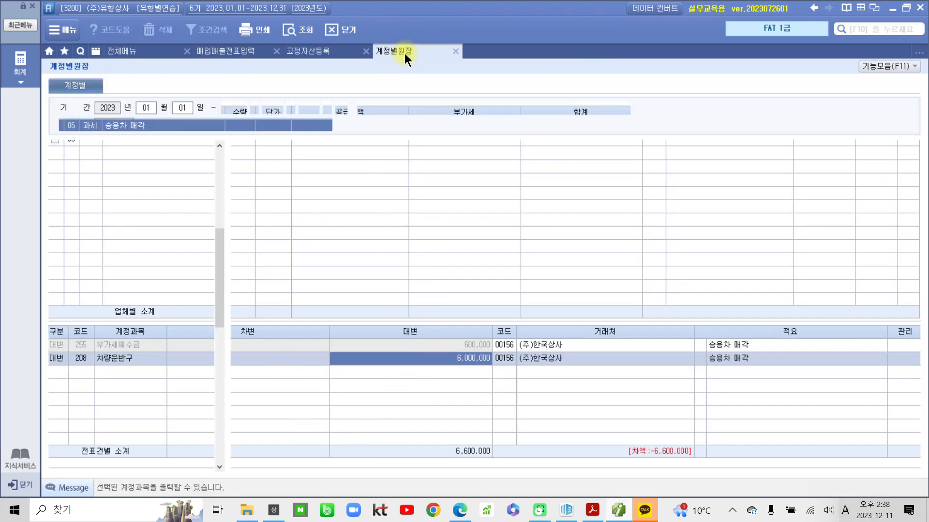
left_click(546, 309)
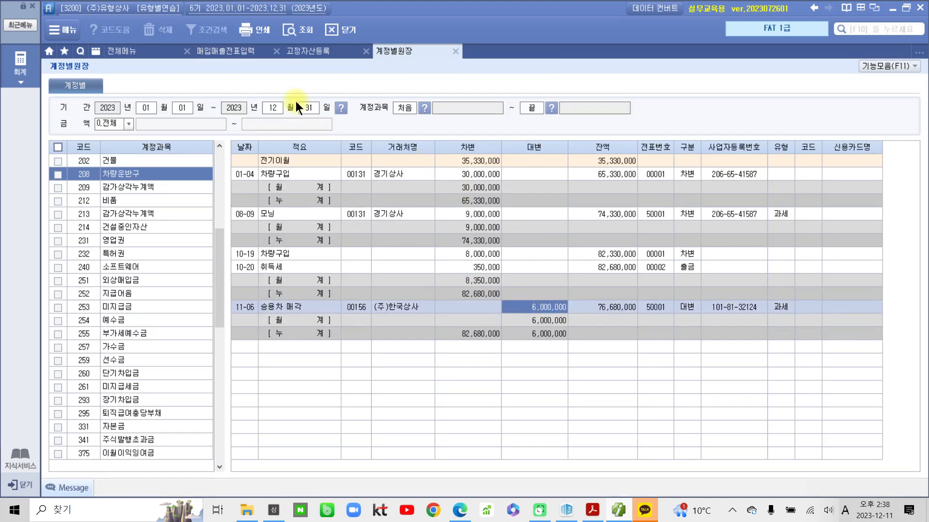
left_click(227, 51)
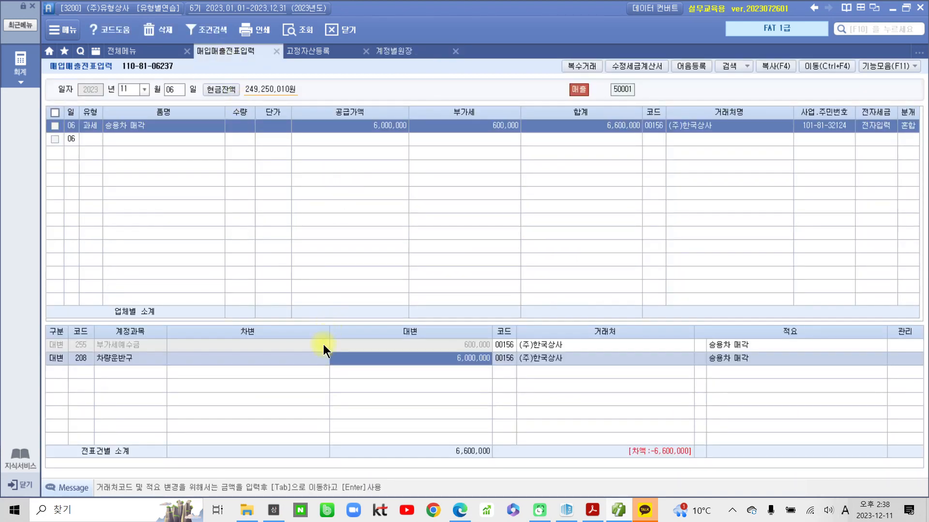
Set the credit amount of the 208 차량운반구 journal line to 18,000,000.
left_click(450, 360)
type("16")
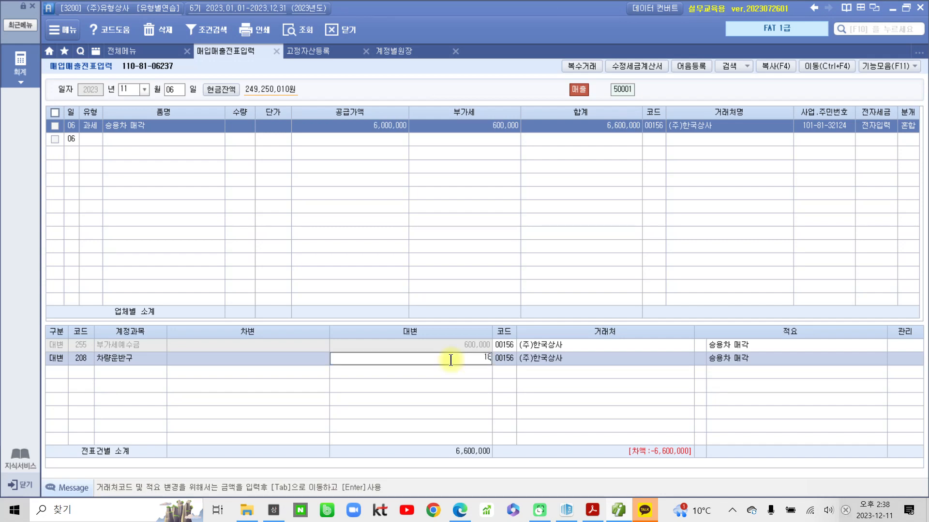
type("0000000")
key("Return")
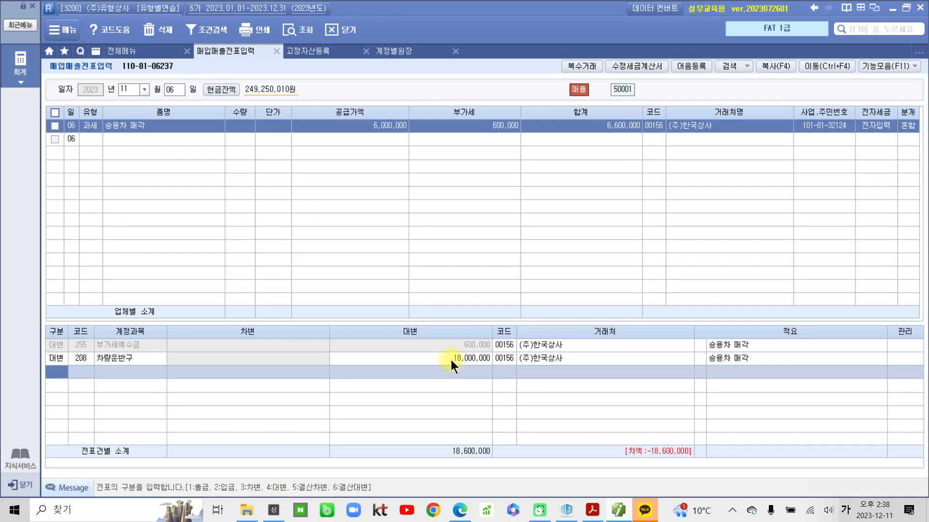
left_click(86, 359)
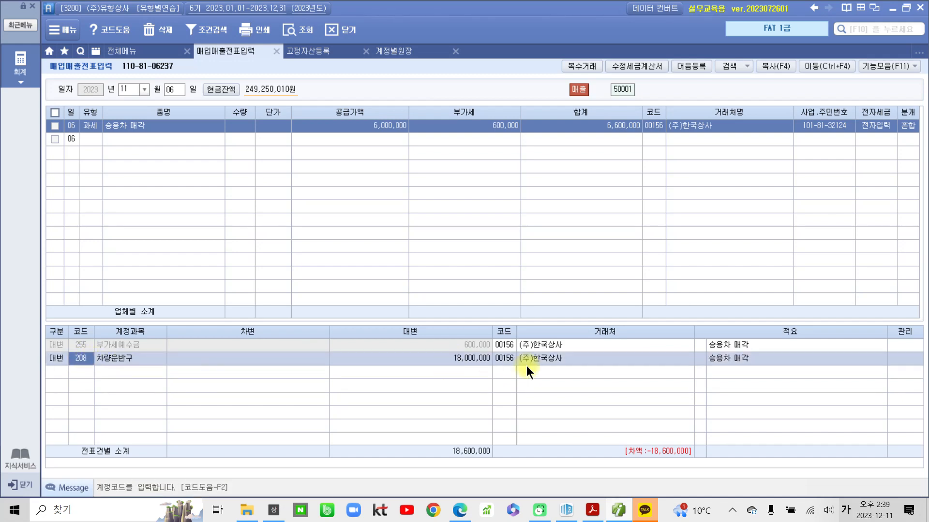
left_click(471, 356)
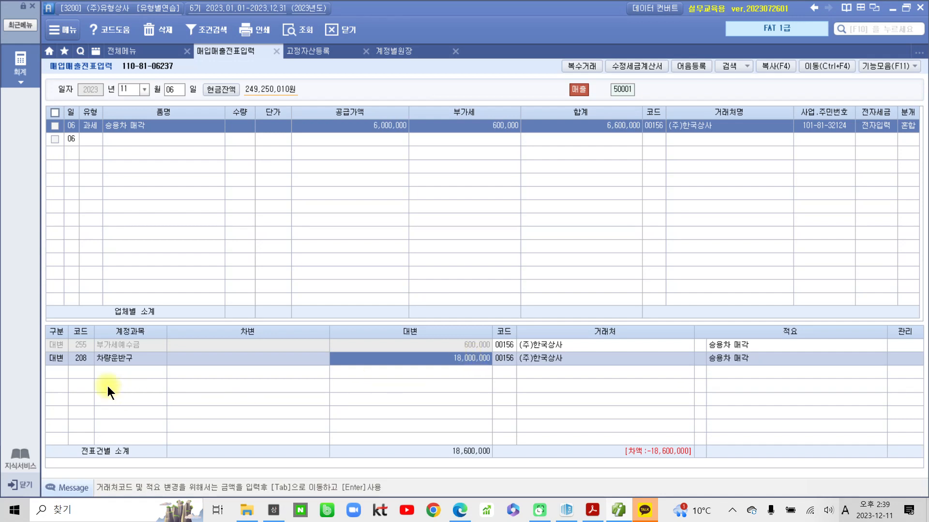
left_click(65, 374)
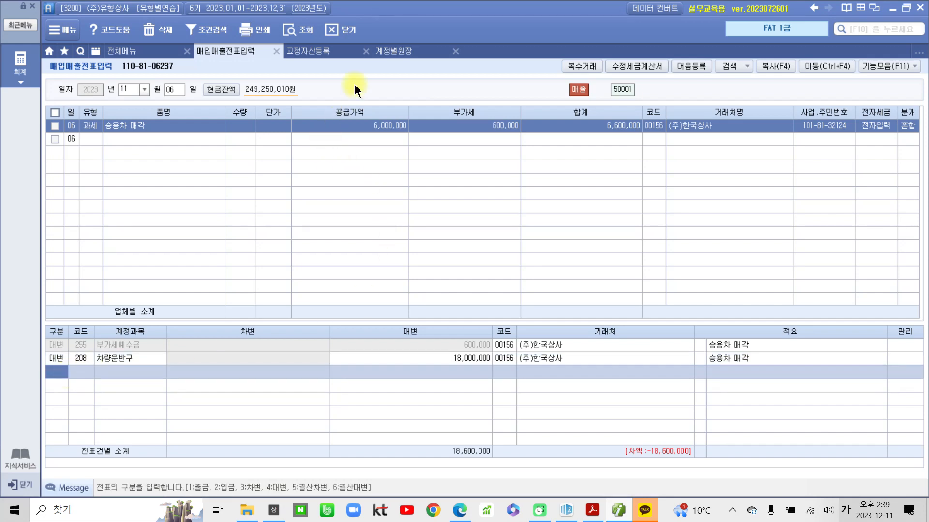
Requery the 계정별원장 and examine the November 6 credit entry in the ledger of account 208 차량운반구.
left_click(390, 50)
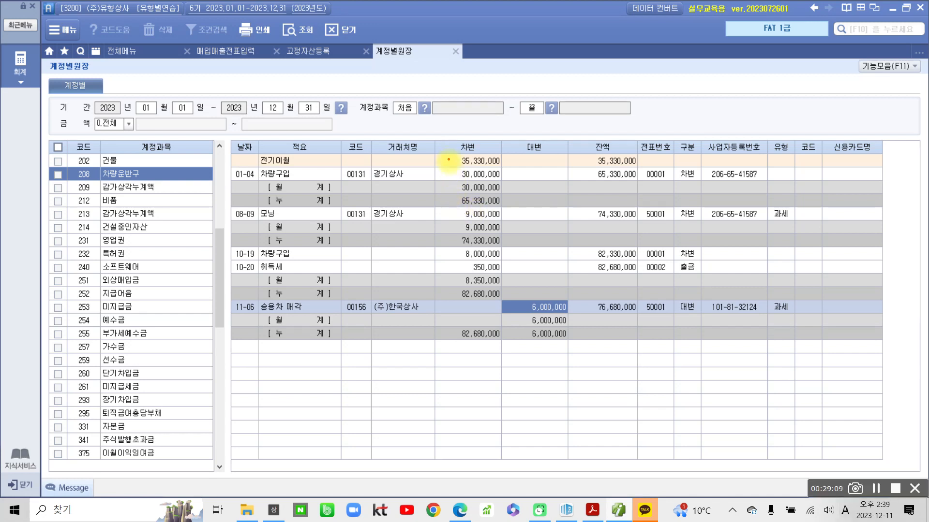
left_click_drag(449, 160, 496, 293)
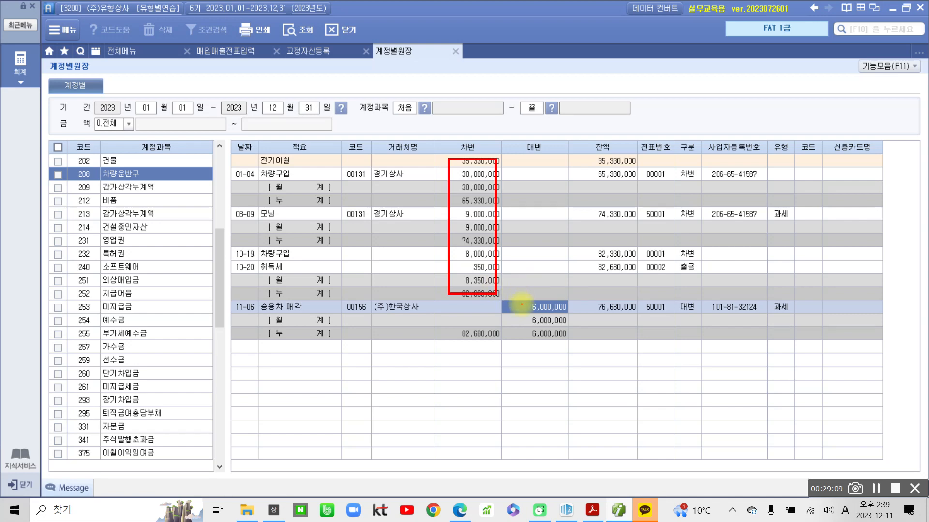
mouse_move(533, 299)
left_mouse_down()
mouse_move(561, 312)
mouse_move(533, 293)
left_mouse_up()
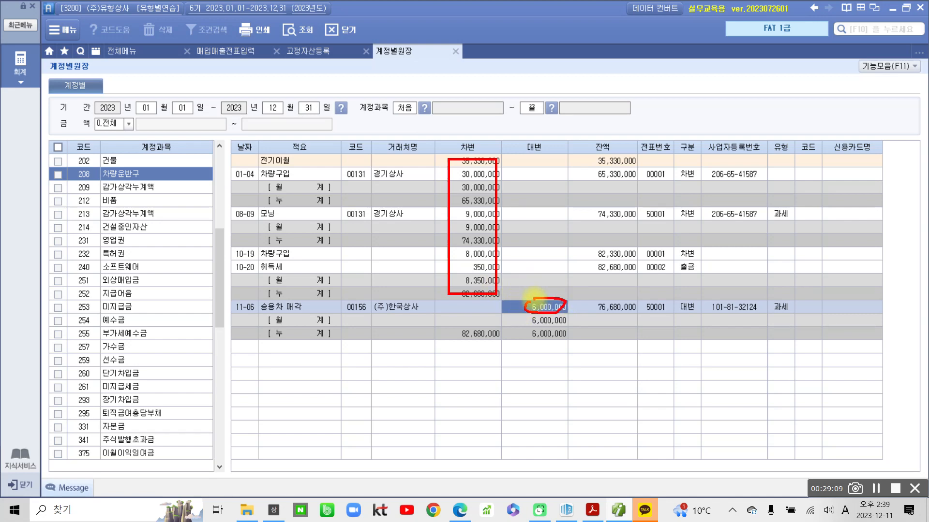
key("Escape")
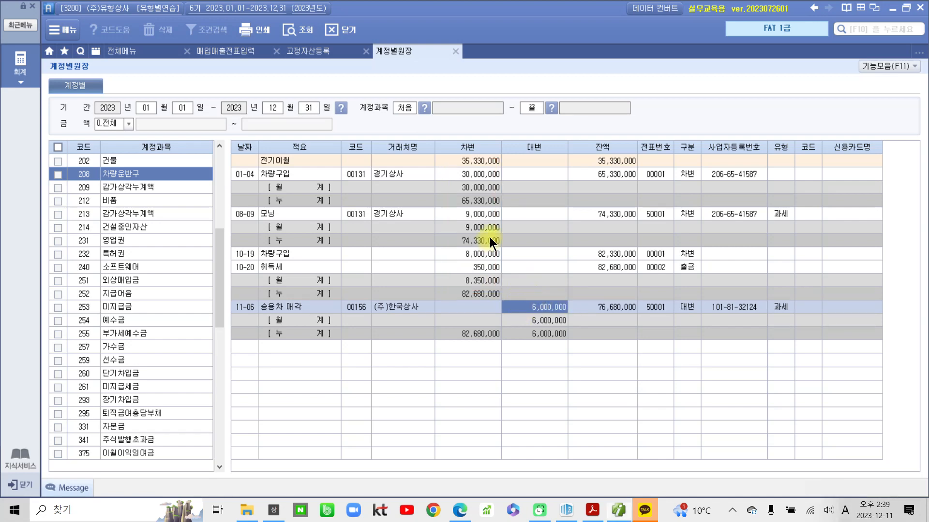
left_click(308, 30)
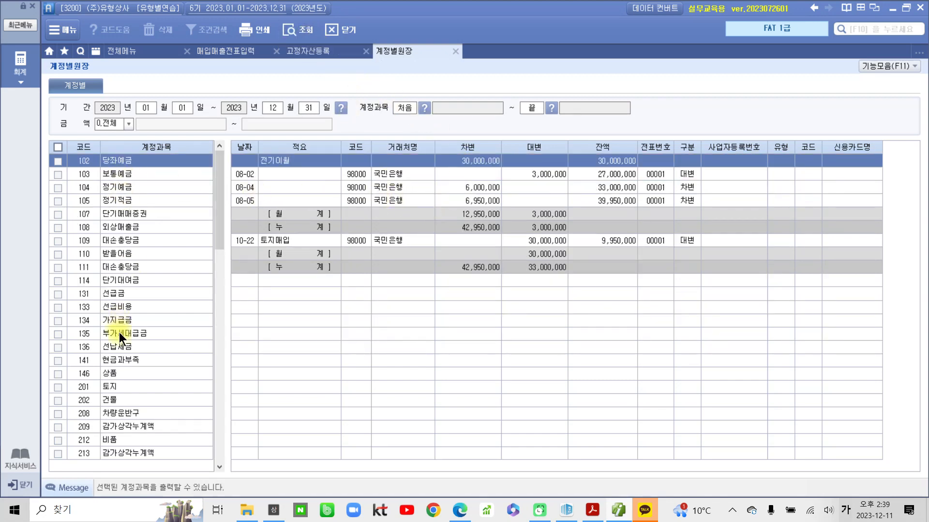
scroll(143, 352, "down", 3)
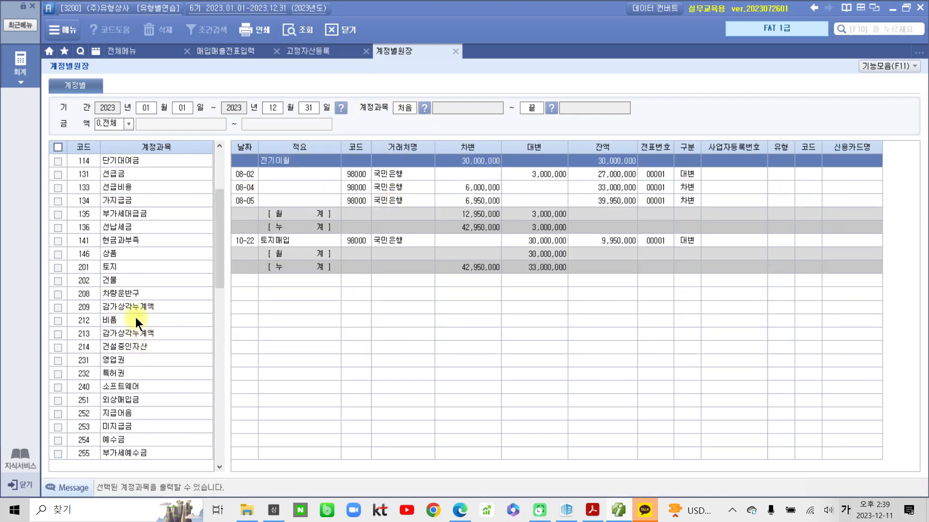
left_click(133, 294)
left_click(527, 307)
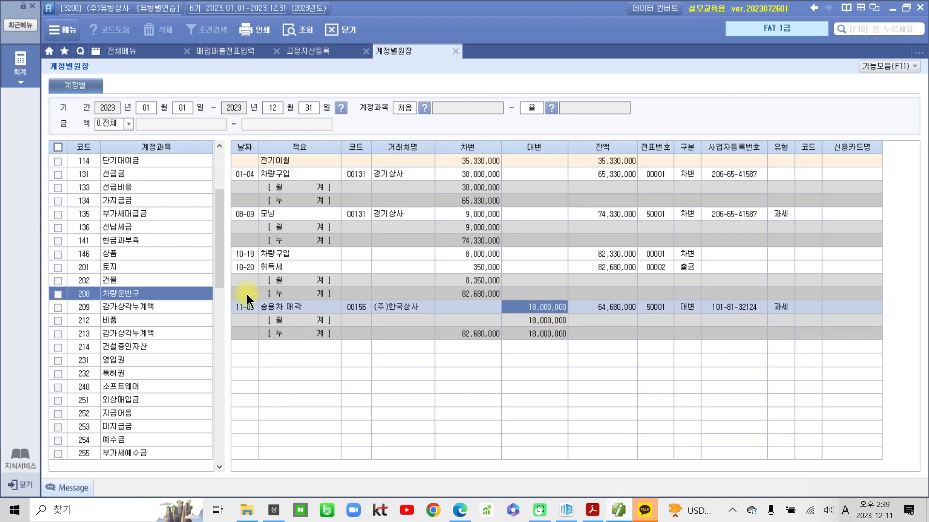
Refresh the 계정별원장 and examine the carried-forward credit entry of account 209 감가상각누계액.
left_click(129, 308)
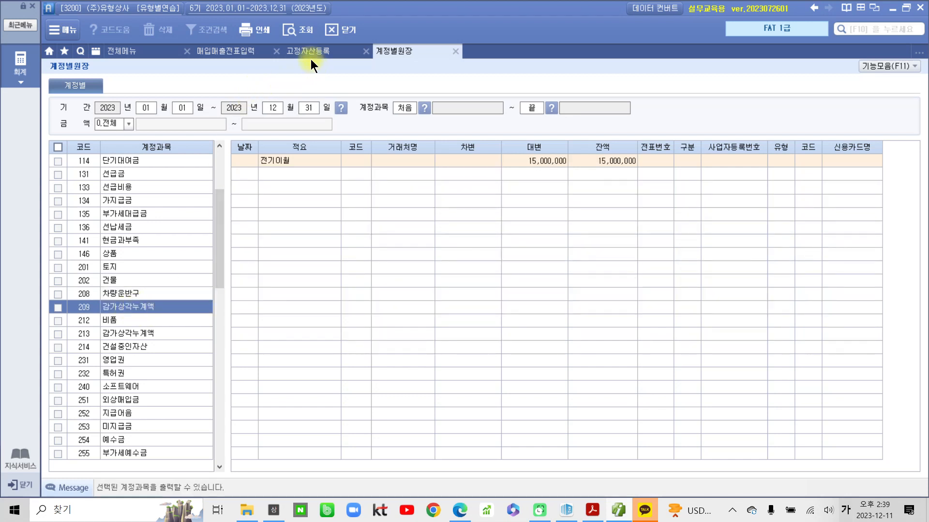
left_click(303, 31)
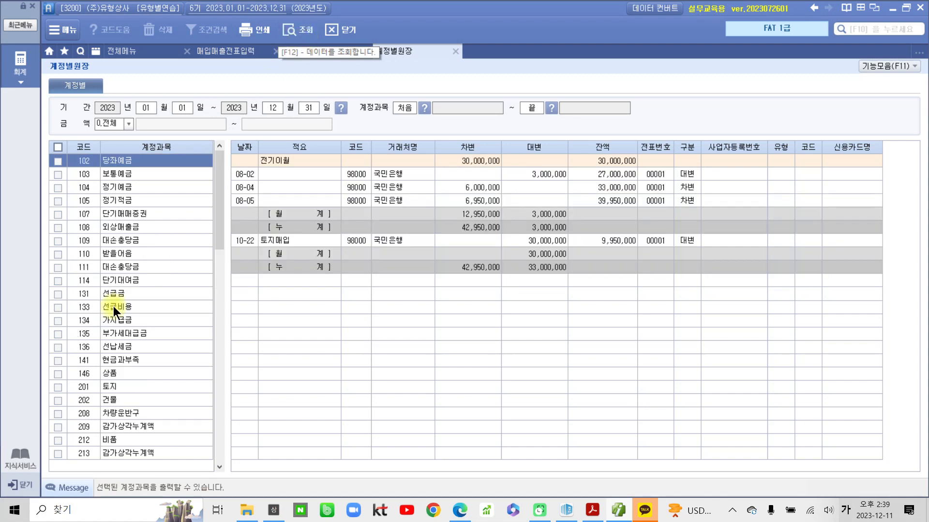
left_click(127, 427)
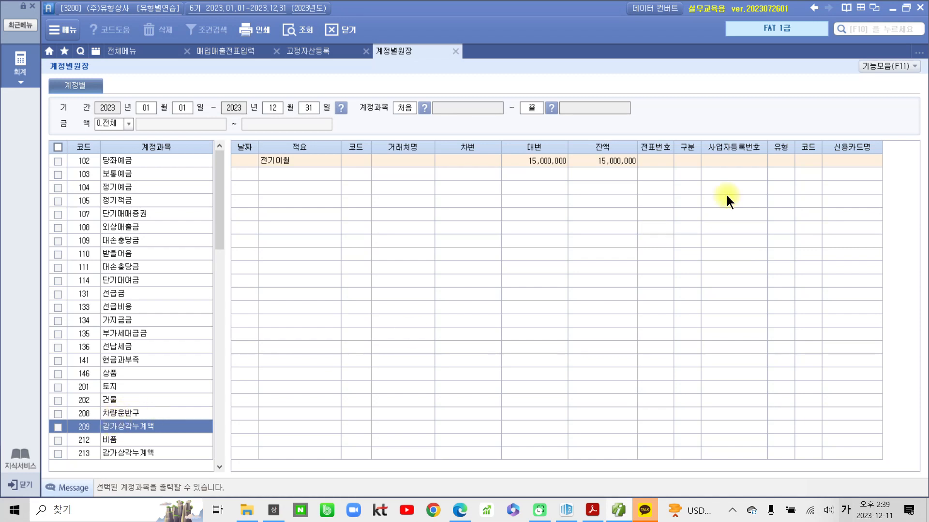
left_click(557, 164)
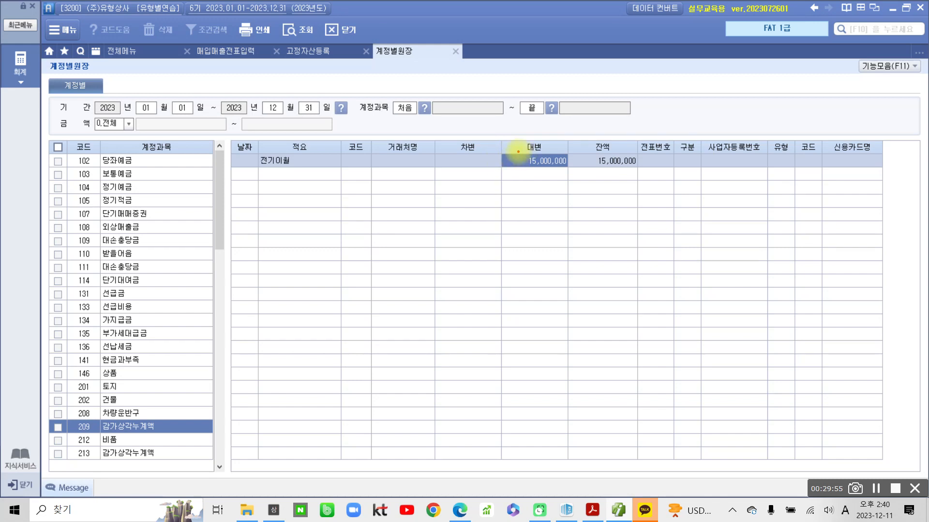
mouse_move(518, 150)
left_mouse_down()
mouse_move(545, 171)
mouse_move(580, 170)
left_mouse_up()
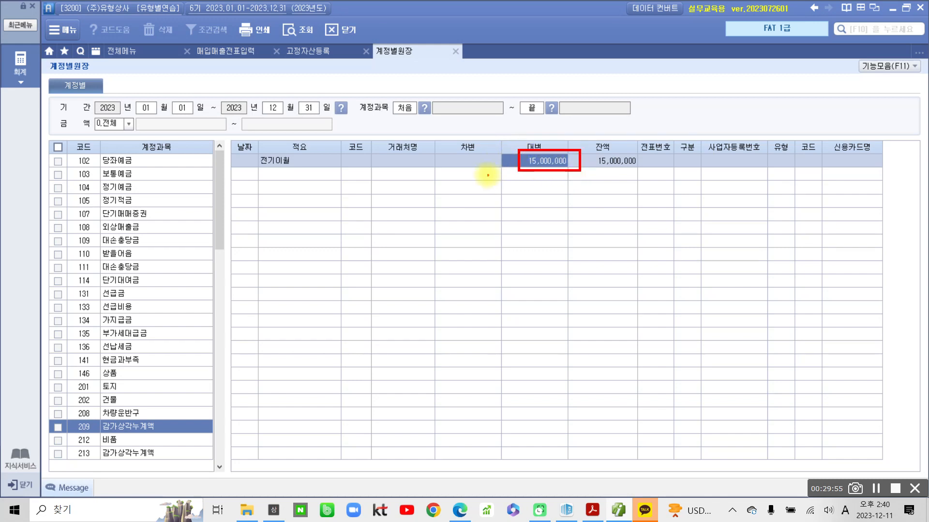
left_click_drag(464, 159, 481, 155)
key("Escape")
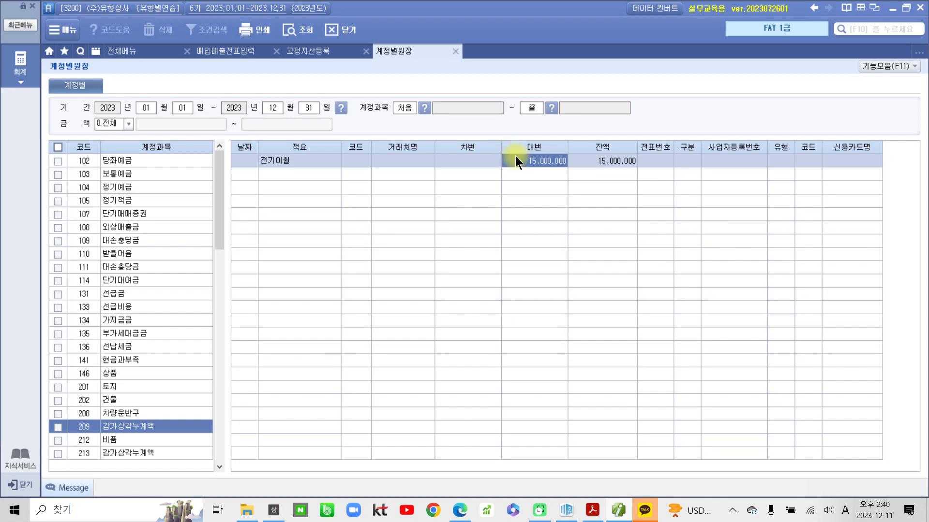
Add a debit line to the 승용차 매각 voucher in 매입매출전표입력 for account 209 감가상각누계액 with an amount of 14,000,000.
left_click(312, 52)
left_click(245, 52)
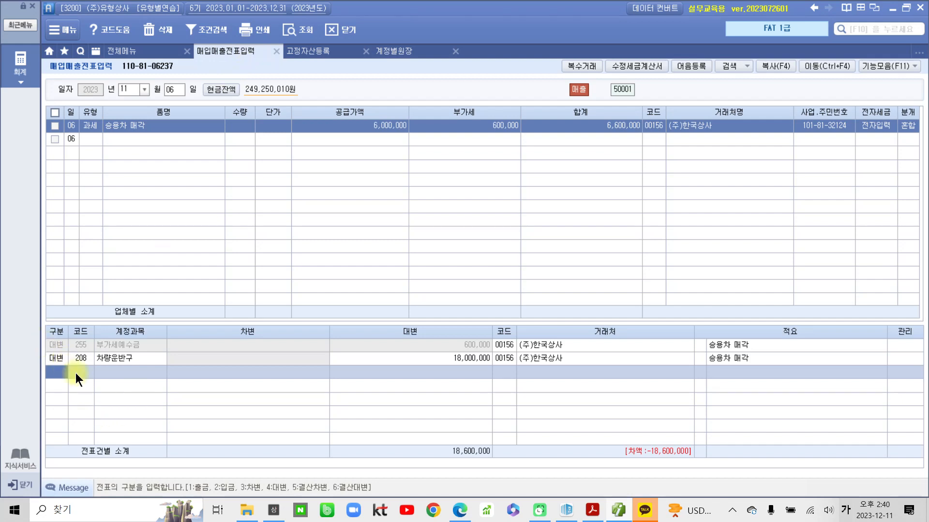
key("3")
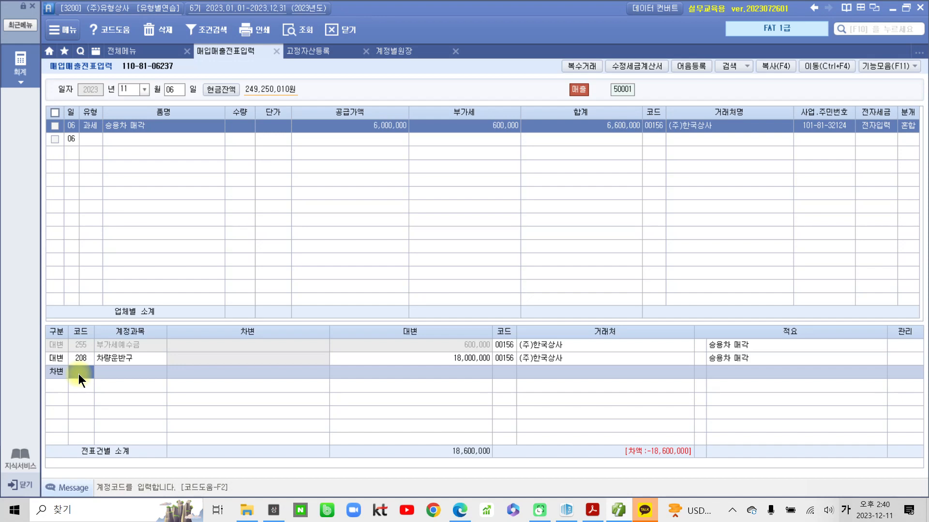
type("209")
key("Return")
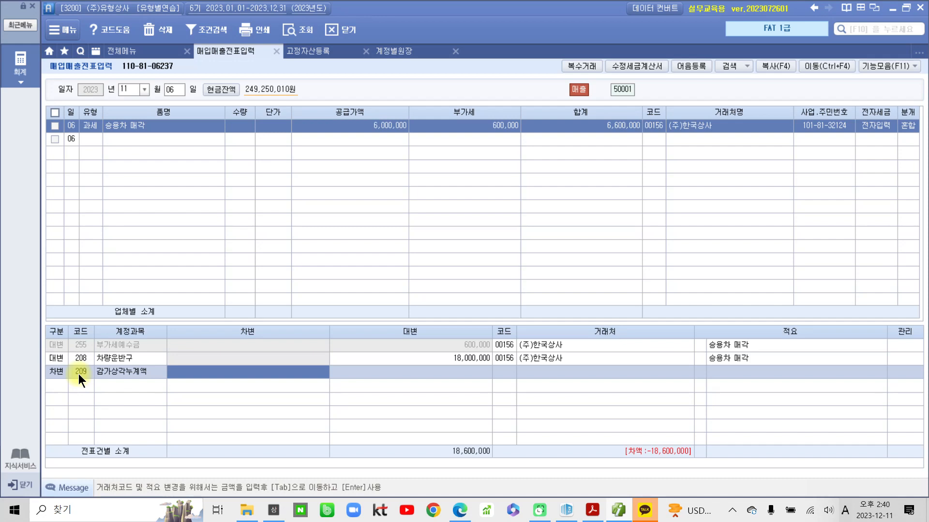
type("14")
key("plus")
key("plus")
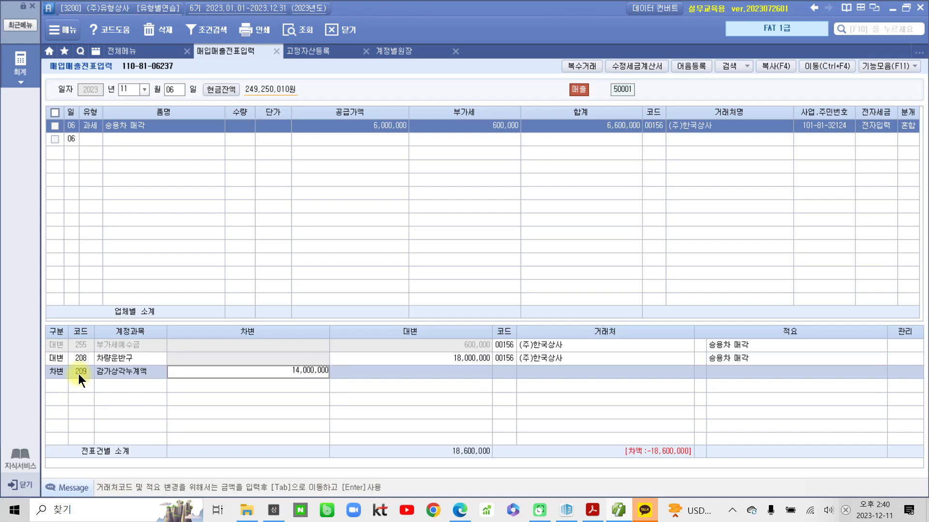
key("Return")
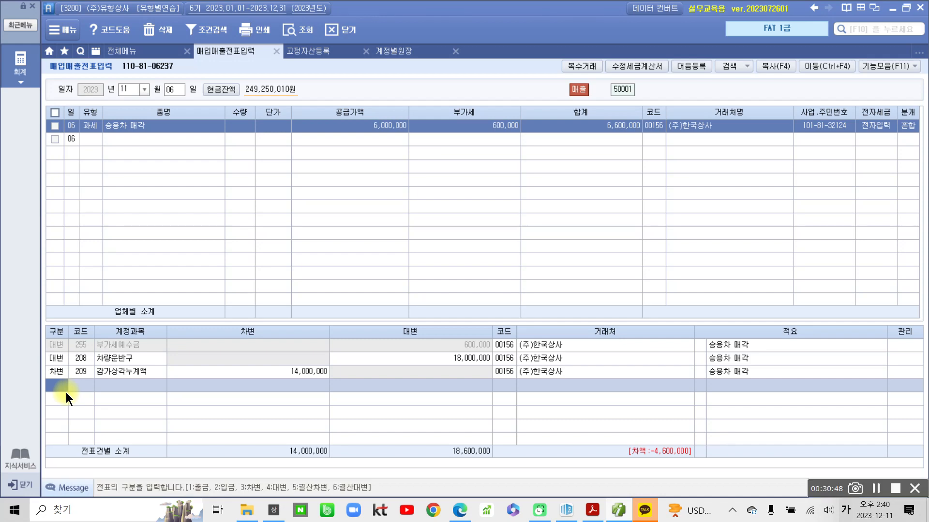
mouse_move(633, 166)
left_mouse_down()
mouse_move(622, 86)
mouse_move(650, 151)
mouse_move(590, 197)
mouse_move(267, 378)
mouse_move(117, 401)
left_mouse_up()
mouse_move(567, 157)
left_mouse_down()
mouse_move(677, 154)
mouse_move(625, 224)
left_mouse_up()
mouse_move(643, 207)
left_mouse_down()
mouse_move(657, 221)
mouse_move(672, 191)
mouse_move(663, 228)
left_mouse_up()
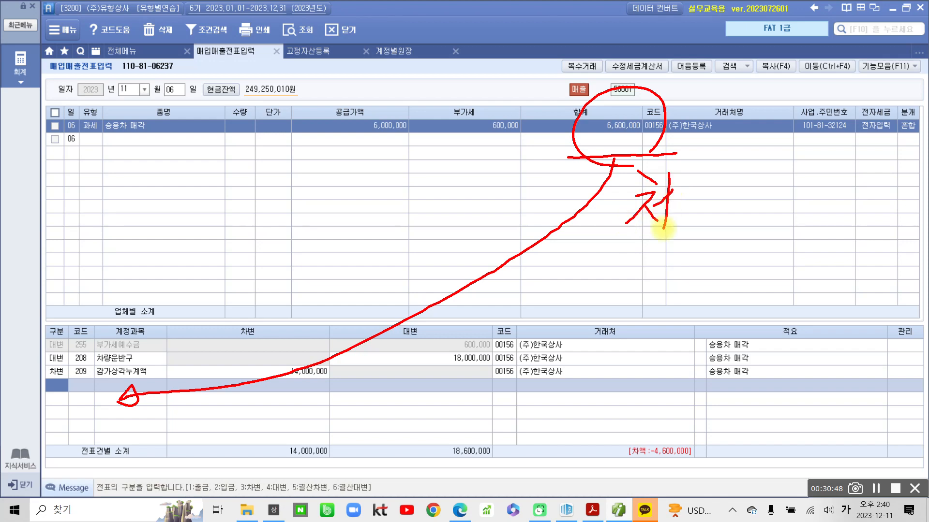
key("ctrl+z")
key("ctrl+z")
key("ctrl+z")
key("ctrl+z")
key("ctrl+z")
mouse_move(646, 170)
left_mouse_down()
mouse_move(637, 196)
mouse_move(650, 170)
left_mouse_up()
mouse_move(669, 167)
left_mouse_down()
mouse_move(666, 213)
mouse_move(645, 233)
left_mouse_up()
mouse_move(672, 206)
left_mouse_down()
mouse_move(663, 218)
mouse_move(675, 208)
left_mouse_up()
mouse_move(695, 157)
left_mouse_down()
mouse_move(696, 192)
mouse_move(727, 187)
left_mouse_up()
left_click_drag(689, 206, 716, 230)
left_click_drag(748, 176, 759, 203)
left_click_drag(764, 177, 774, 193)
mouse_move(790, 157)
left_mouse_down()
mouse_move(782, 203)
mouse_move(821, 184)
left_mouse_up()
mouse_move(796, 206)
left_mouse_down()
mouse_move(762, 220)
mouse_move(794, 228)
left_mouse_up()
left_click_drag(818, 165, 816, 170)
mouse_move(798, 200)
left_mouse_down()
mouse_move(836, 198)
mouse_move(843, 227)
left_mouse_up()
left_click_drag(880, 170, 889, 196)
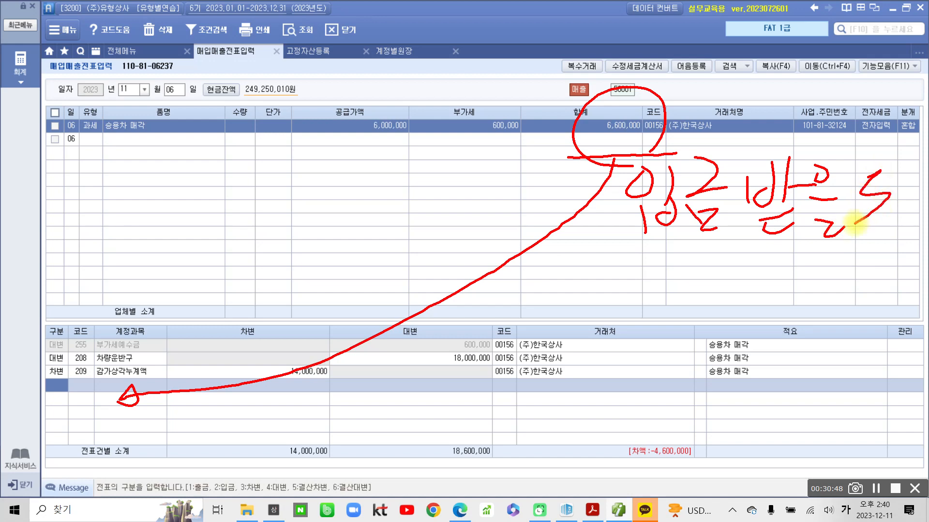
left_click_drag(854, 224, 895, 213)
left_click_drag(875, 232, 910, 242)
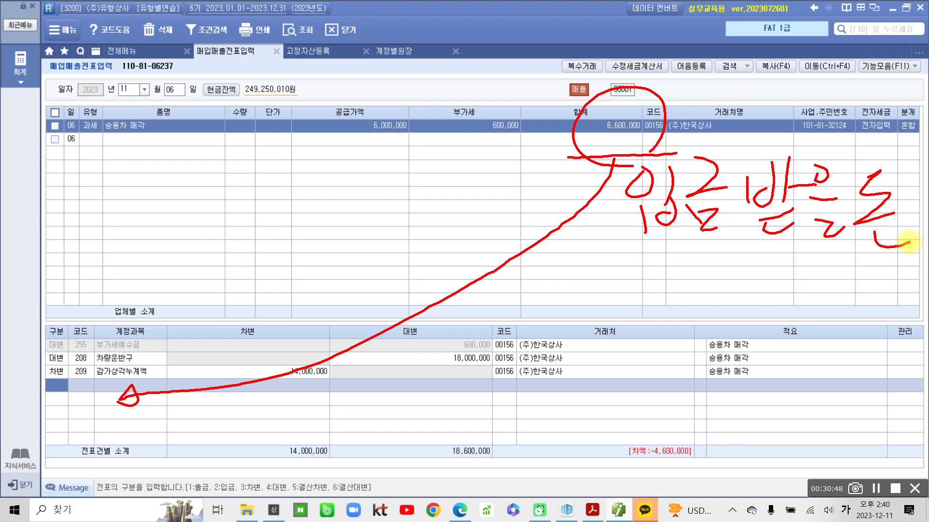
key("Escape")
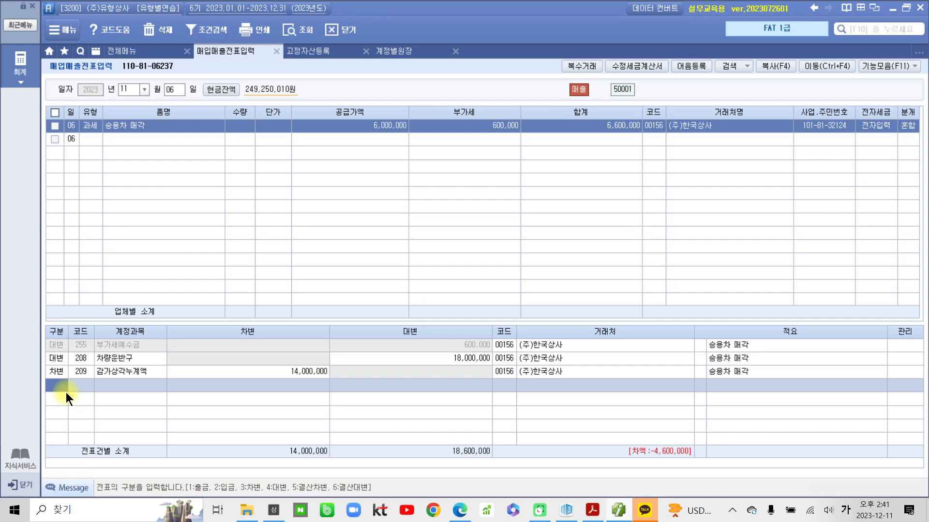
Add a debit journal line for account 120 미수금 with an amount of 6,600,000.
type("3")
key("Return")
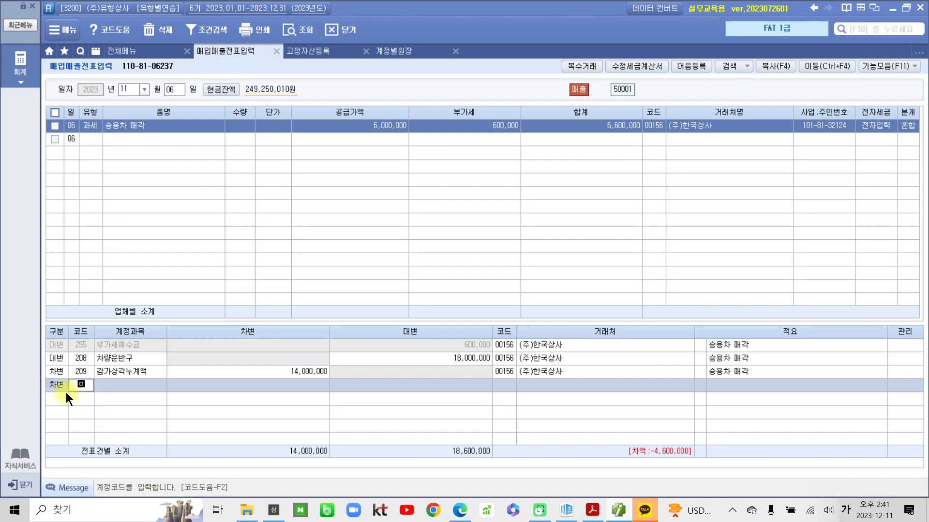
type("미수")
key("Return")
key("Down")
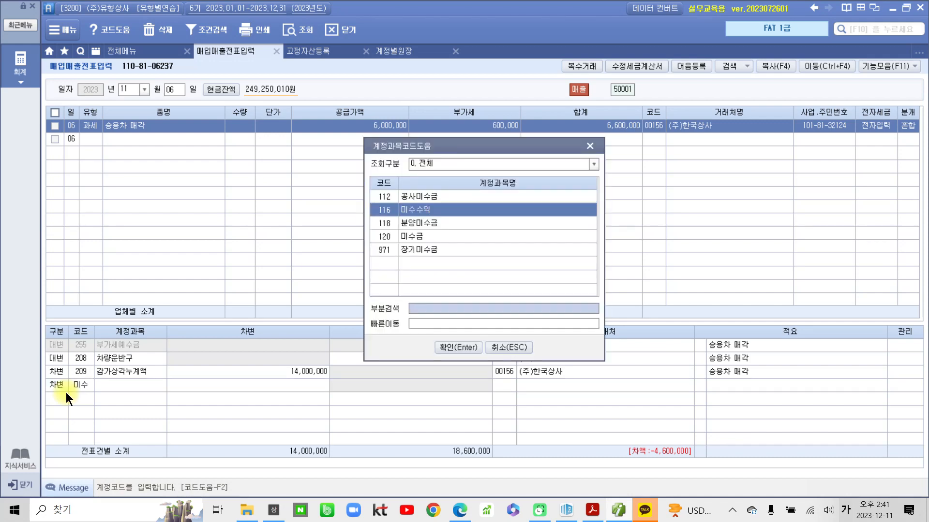
key("Down")
key("Down")
key("Return")
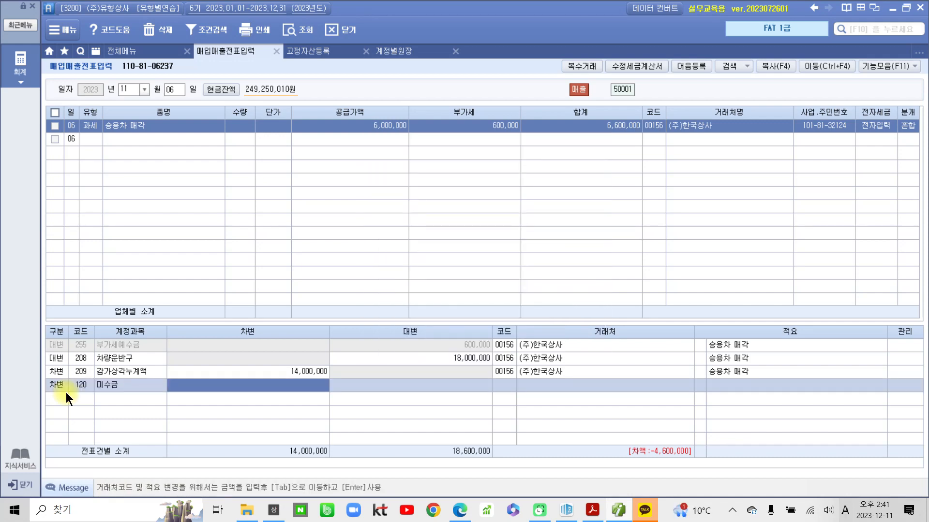
type("6")
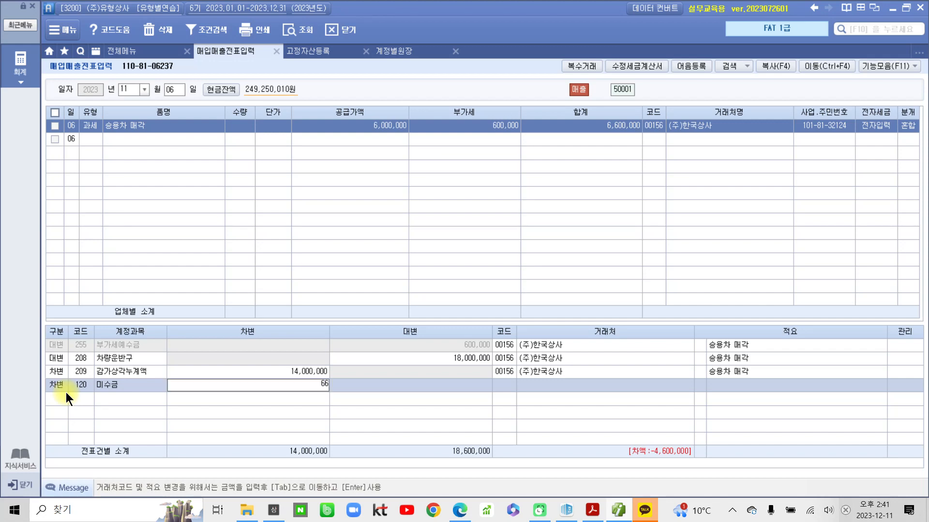
type(",600,000")
key("Return")
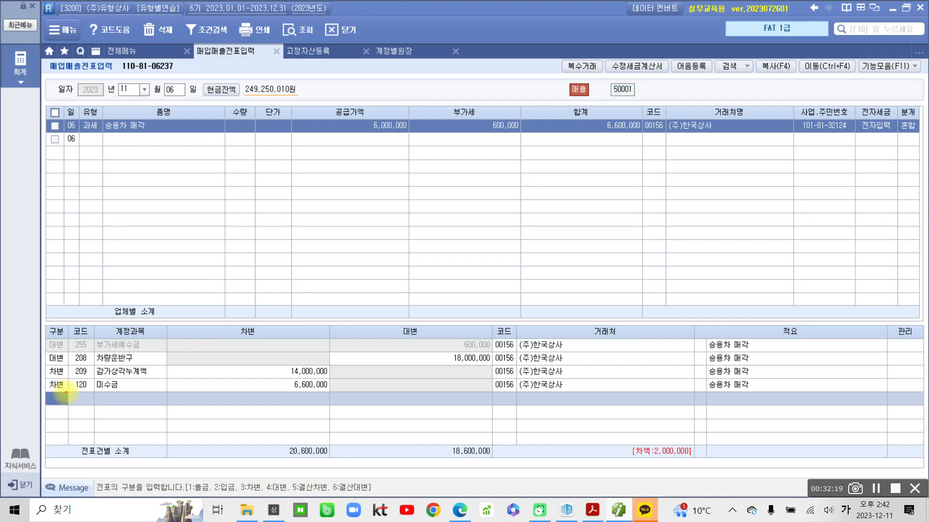
mouse_move(600, 431)
left_mouse_down()
mouse_move(643, 466)
mouse_move(704, 435)
mouse_move(600, 430)
left_mouse_up()
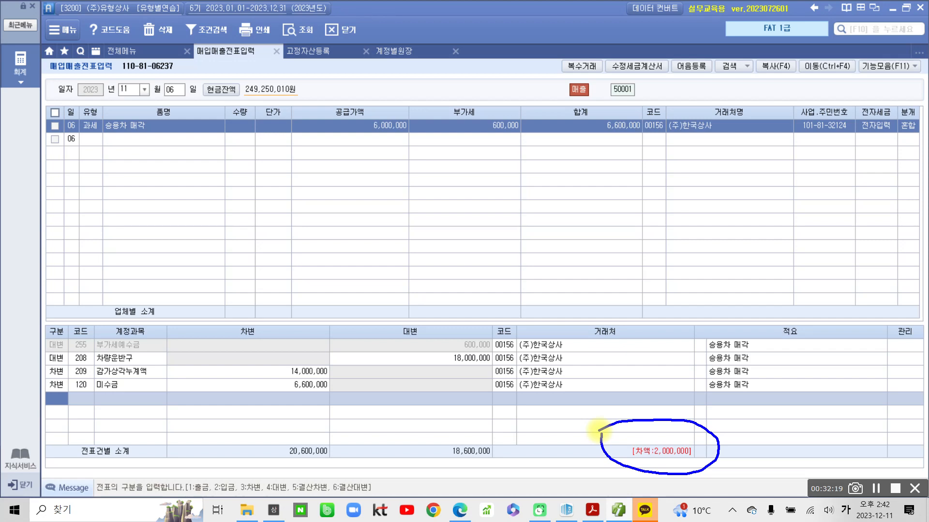
mouse_move(744, 432)
left_mouse_down()
mouse_move(750, 466)
mouse_move(774, 434)
mouse_move(748, 464)
left_mouse_up()
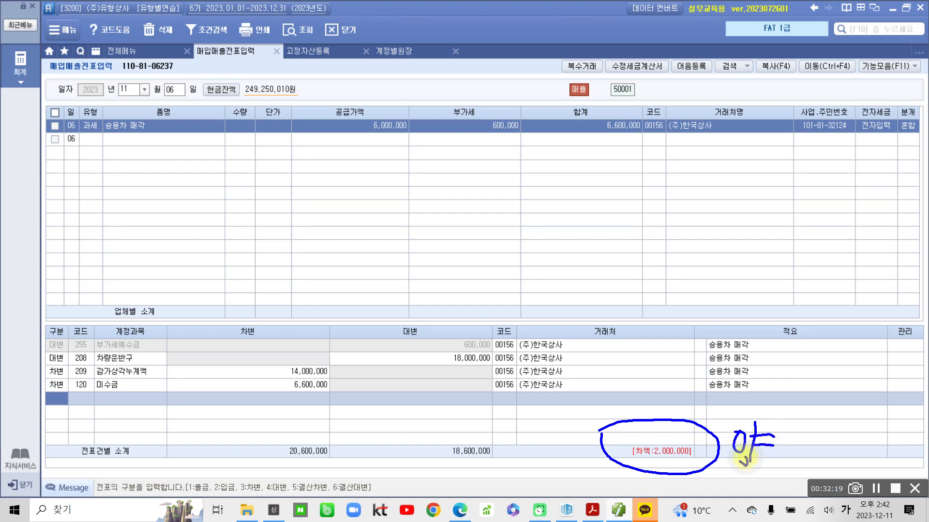
mouse_move(787, 433)
left_mouse_down()
mouse_move(774, 453)
mouse_move(799, 452)
left_mouse_up()
mouse_move(769, 459)
left_mouse_down()
mouse_move(810, 457)
mouse_move(789, 472)
mouse_move(741, 462)
left_mouse_up()
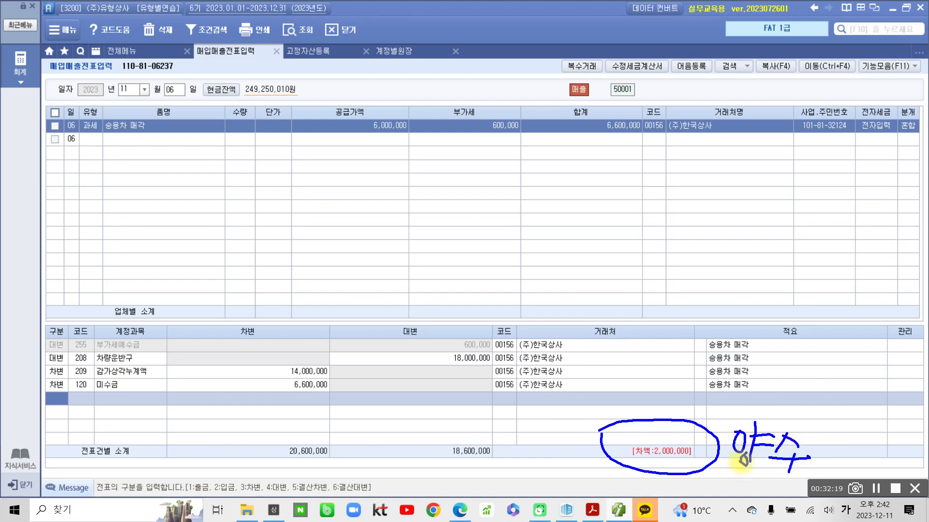
left_click_drag(104, 401, 118, 437)
left_click_drag(147, 400, 156, 422)
mouse_move(145, 417)
left_mouse_down()
mouse_move(161, 431)
mouse_move(154, 462)
left_mouse_up()
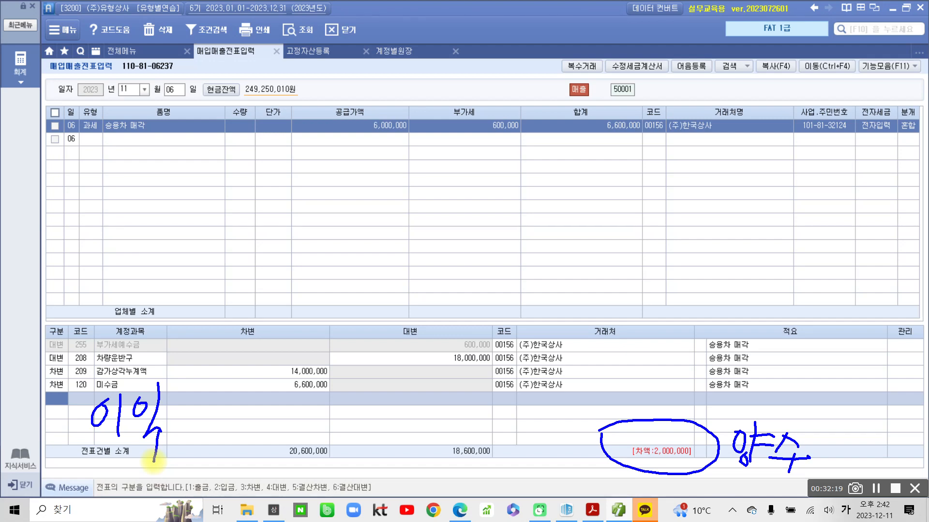
left_click_drag(437, 360, 492, 364)
left_click_drag(278, 382, 332, 381)
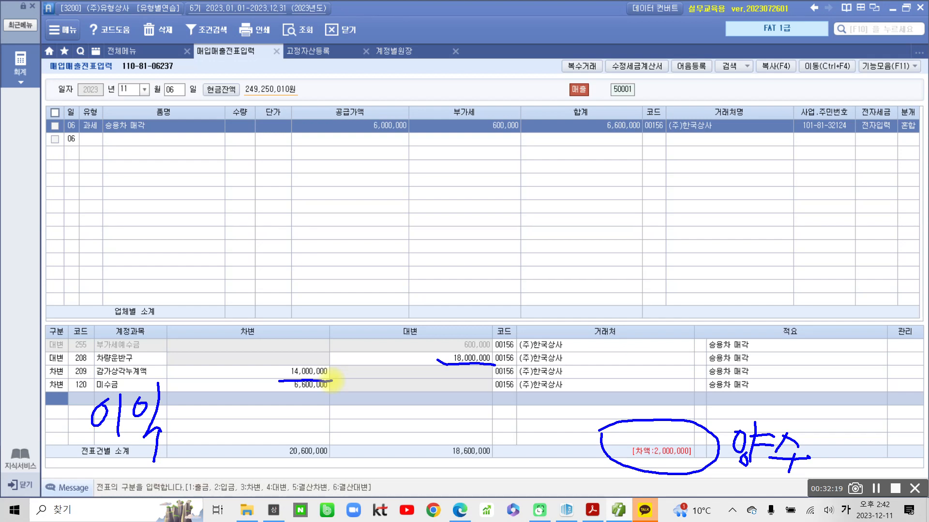
mouse_move(437, 353)
left_mouse_down()
mouse_move(457, 340)
mouse_move(486, 367)
left_mouse_up()
mouse_move(287, 380)
left_mouse_down()
mouse_move(269, 364)
mouse_move(325, 383)
left_mouse_up()
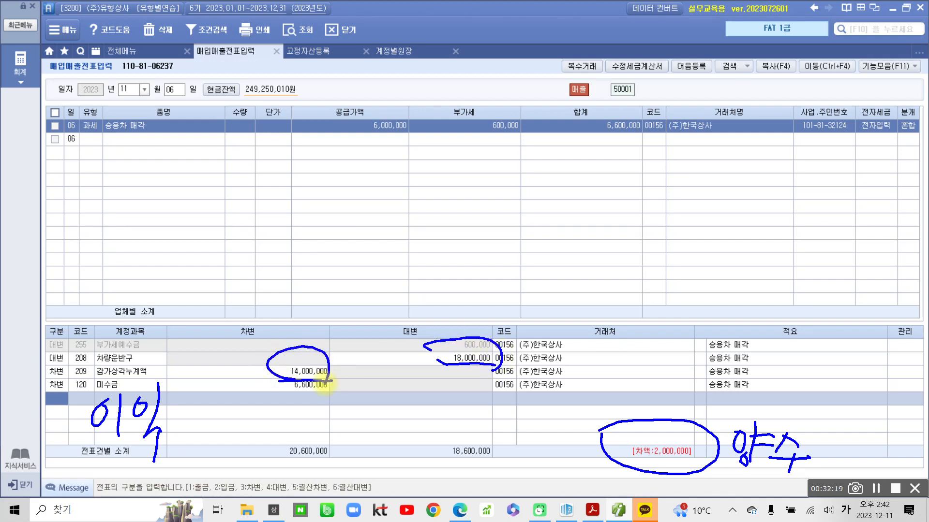
mouse_move(386, 253)
left_mouse_down()
mouse_move(401, 264)
mouse_move(382, 277)
left_mouse_up()
left_click_drag(399, 266, 414, 280)
left_click_drag(424, 237, 425, 279)
left_click_drag(424, 254, 445, 253)
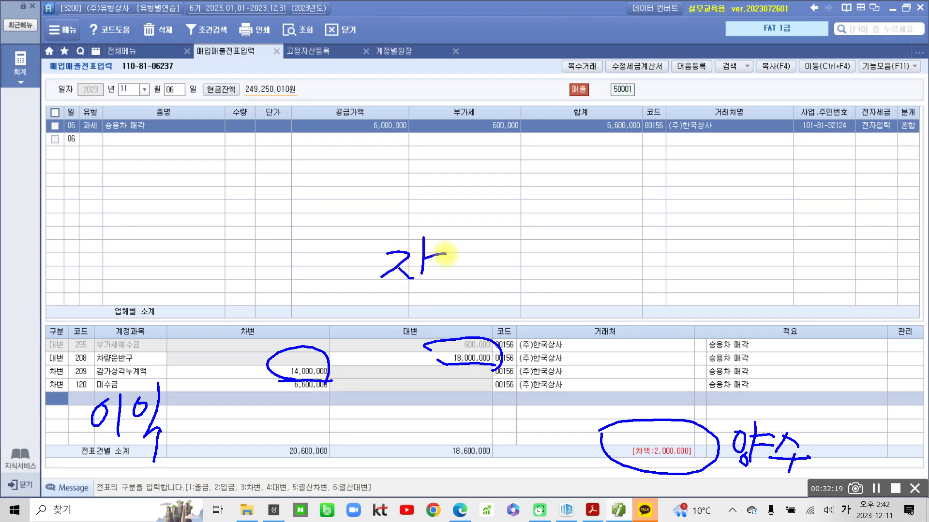
left_click_drag(416, 290, 417, 296)
mouse_move(438, 252)
left_mouse_down()
mouse_move(439, 278)
mouse_move(460, 269)
mouse_move(459, 259)
left_mouse_up()
mouse_move(438, 283)
left_mouse_down()
mouse_move(473, 278)
mouse_move(451, 302)
left_mouse_up()
mouse_move(477, 244)
left_mouse_down()
mouse_move(479, 269)
mouse_move(500, 272)
mouse_move(491, 302)
left_mouse_up()
mouse_move(512, 264)
left_mouse_down()
mouse_move(518, 280)
mouse_move(513, 265)
left_mouse_up()
left_click_drag(544, 250, 551, 291)
left_click_drag(552, 290, 537, 314)
left_click_drag(584, 280, 631, 278)
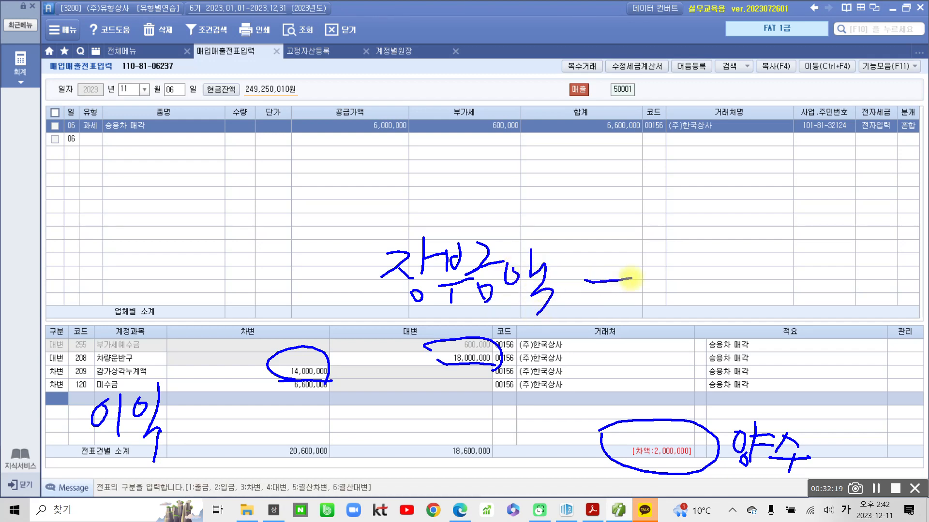
mouse_move(663, 222)
left_mouse_down()
mouse_move(672, 251)
mouse_move(652, 286)
mouse_move(691, 300)
left_mouse_up()
mouse_move(705, 250)
left_mouse_down()
mouse_move(706, 271)
mouse_move(725, 252)
mouse_move(715, 265)
left_mouse_up()
left_click_drag(695, 280, 727, 274)
mouse_move(707, 286)
left_mouse_down()
mouse_move(721, 301)
mouse_move(738, 295)
left_mouse_up()
mouse_move(728, 249)
left_mouse_down()
mouse_move(735, 278)
mouse_move(767, 265)
left_mouse_up()
left_click_drag(739, 286, 752, 302)
mouse_move(773, 260)
left_mouse_down()
mouse_move(771, 269)
mouse_move(774, 261)
left_mouse_up()
left_click_drag(793, 256, 789, 319)
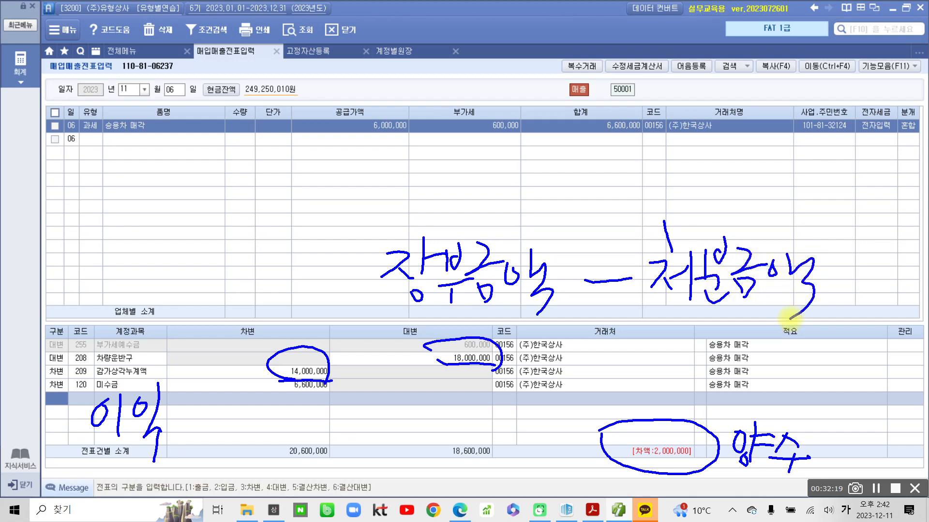
left_click_drag(396, 314, 559, 321)
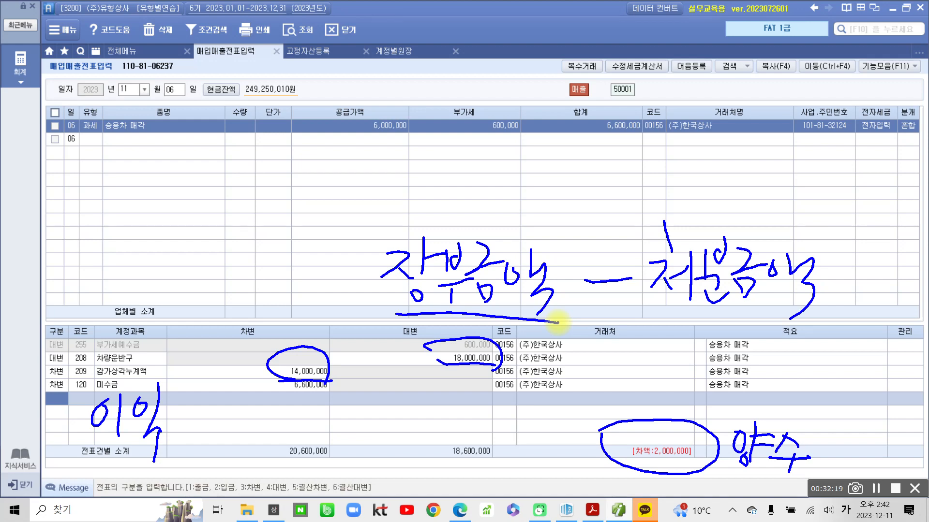
mouse_move(665, 203)
left_mouse_down()
mouse_move(716, 324)
mouse_move(722, 193)
mouse_move(665, 203)
left_mouse_up()
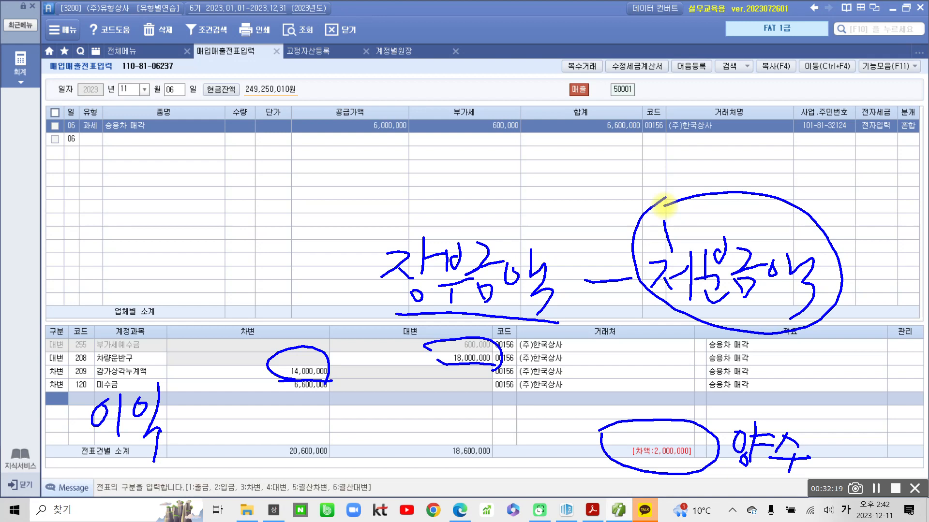
mouse_move(402, 158)
left_mouse_down()
mouse_move(334, 114)
mouse_move(410, 164)
left_mouse_up()
mouse_move(704, 148)
left_mouse_down()
mouse_move(699, 203)
mouse_move(697, 193)
left_mouse_up()
left_click_drag(720, 204, 718, 222)
mouse_move(750, 187)
left_mouse_down()
mouse_move(789, 174)
mouse_move(795, 220)
left_mouse_up()
left_click_drag(830, 180, 822, 178)
mouse_move(841, 188)
left_mouse_down()
mouse_move(856, 196)
mouse_move(849, 169)
left_mouse_up()
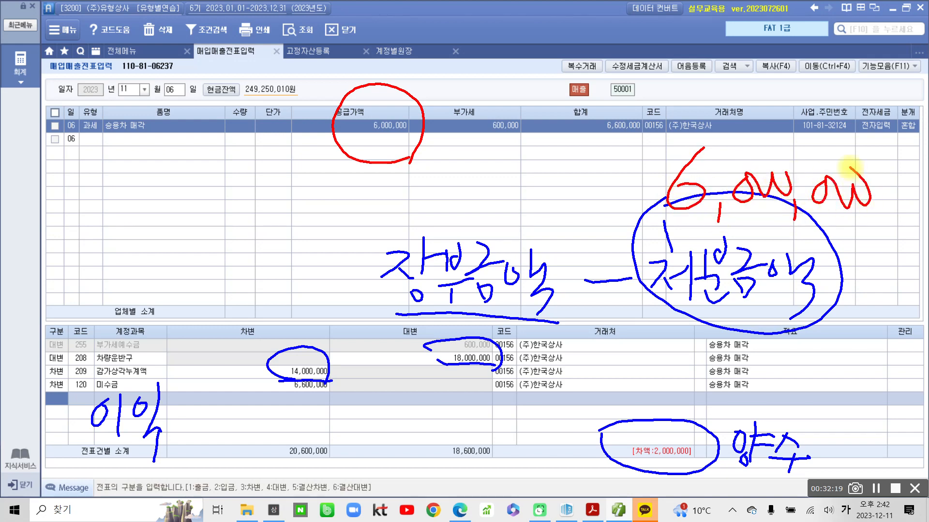
left_click_drag(412, 145, 654, 157)
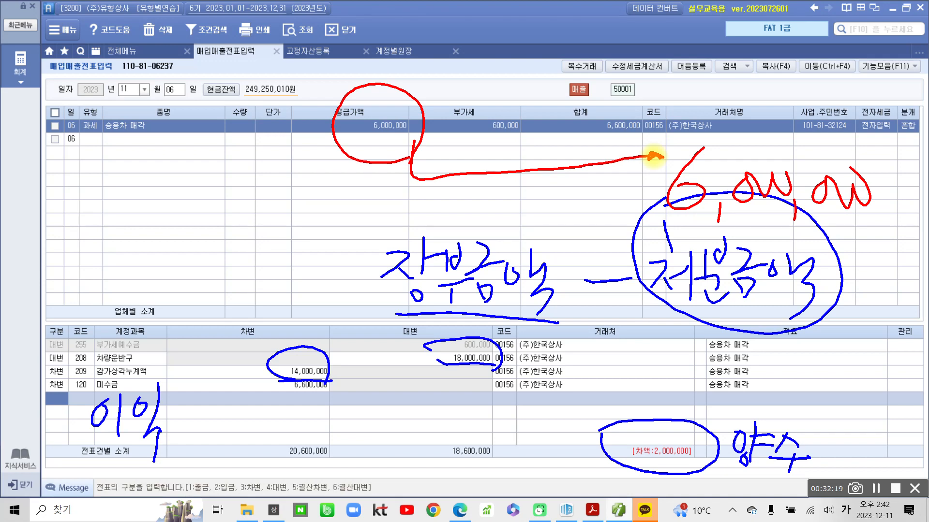
mouse_move(455, 184)
left_mouse_down()
mouse_move(466, 216)
mouse_move(426, 237)
left_mouse_up()
left_click_drag(450, 236, 444, 256)
mouse_move(477, 211)
left_mouse_down()
mouse_move(500, 209)
mouse_move(509, 243)
left_mouse_up()
mouse_move(530, 215)
left_mouse_down()
mouse_move(524, 209)
mouse_move(601, 211)
left_mouse_up()
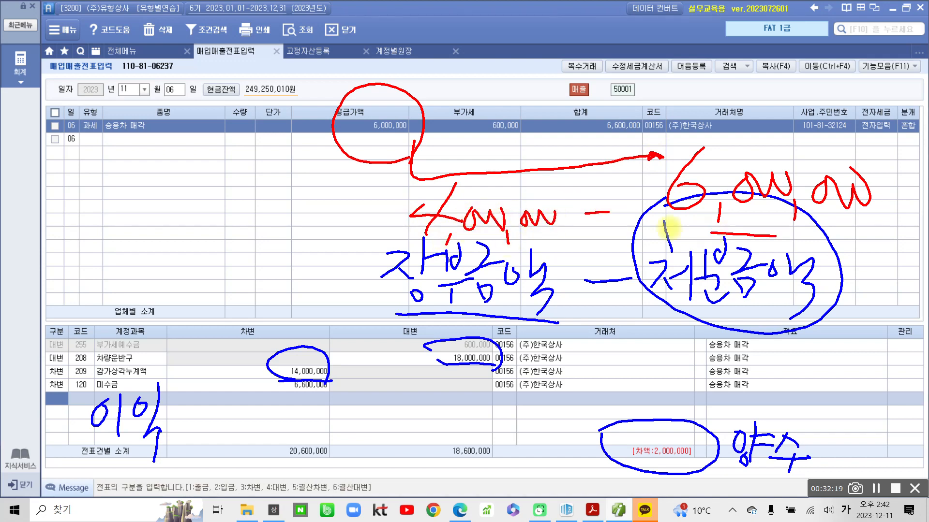
mouse_move(776, 236)
left_mouse_down()
mouse_move(892, 203)
mouse_move(792, 265)
left_mouse_up()
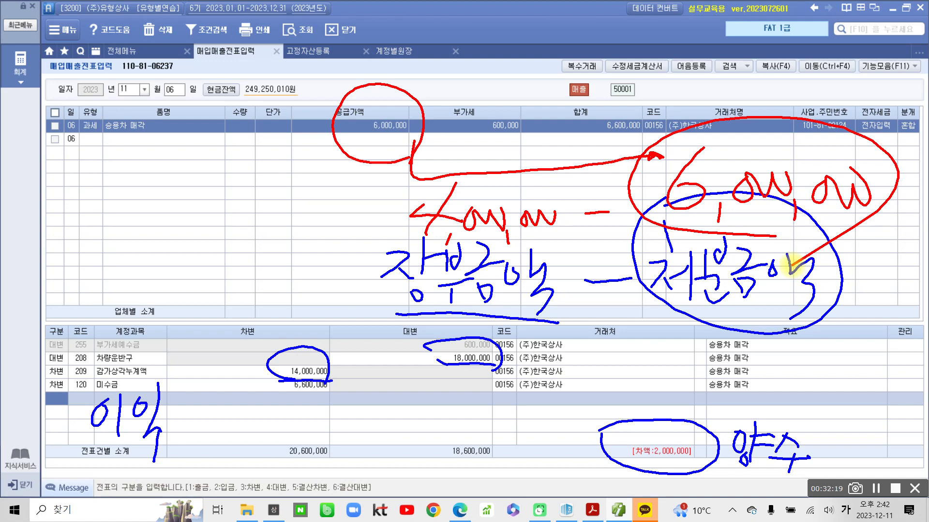
mouse_move(472, 215)
left_mouse_down()
mouse_move(580, 290)
mouse_move(784, 342)
left_mouse_up()
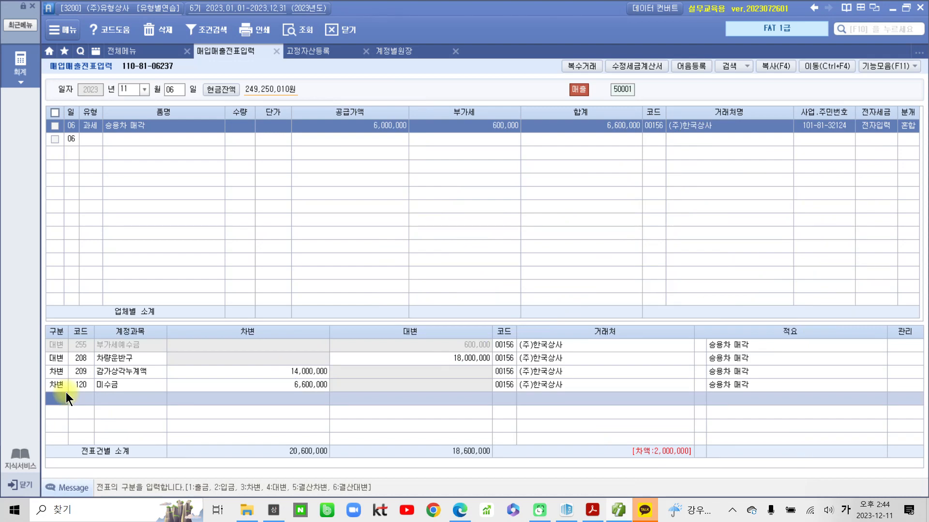
mouse_move(378, 207)
left_mouse_down()
mouse_move(400, 226)
mouse_move(365, 271)
mouse_move(397, 272)
left_mouse_up()
left_click_drag(395, 261, 413, 251)
left_click_drag(417, 211, 414, 295)
mouse_move(438, 221)
left_mouse_down()
mouse_move(439, 239)
mouse_move(460, 242)
left_mouse_up()
left_click_drag(426, 255, 441, 280)
left_click_drag(473, 240, 489, 272)
key("ctrl+z")
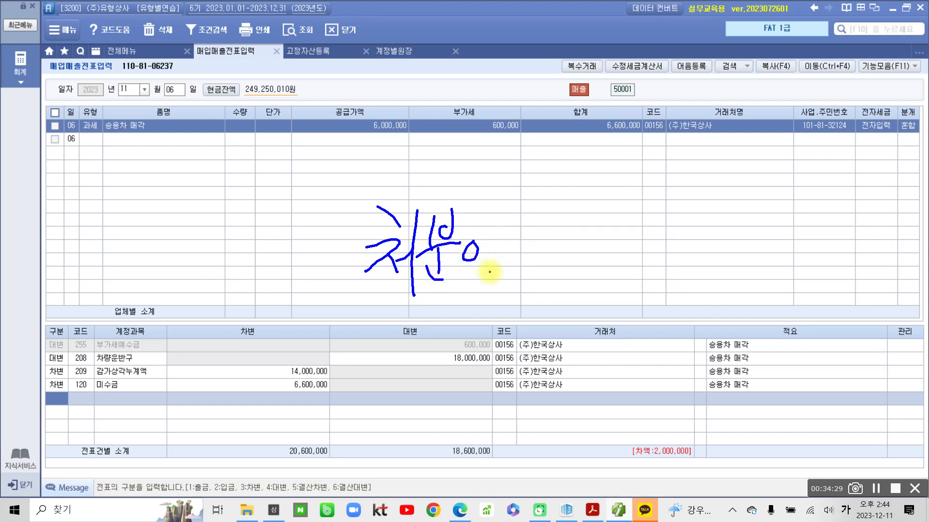
key("ctrl+z")
mouse_move(475, 209)
left_mouse_down()
mouse_move(513, 244)
mouse_move(480, 289)
left_mouse_up()
mouse_move(477, 264)
left_mouse_down()
mouse_move(498, 266)
mouse_move(501, 279)
left_mouse_up()
left_click_drag(483, 286, 501, 279)
mouse_move(520, 244)
left_mouse_down()
mouse_move(529, 249)
mouse_move(522, 242)
left_mouse_up()
left_click_drag(553, 236, 558, 296)
left_click_drag(587, 262, 609, 261)
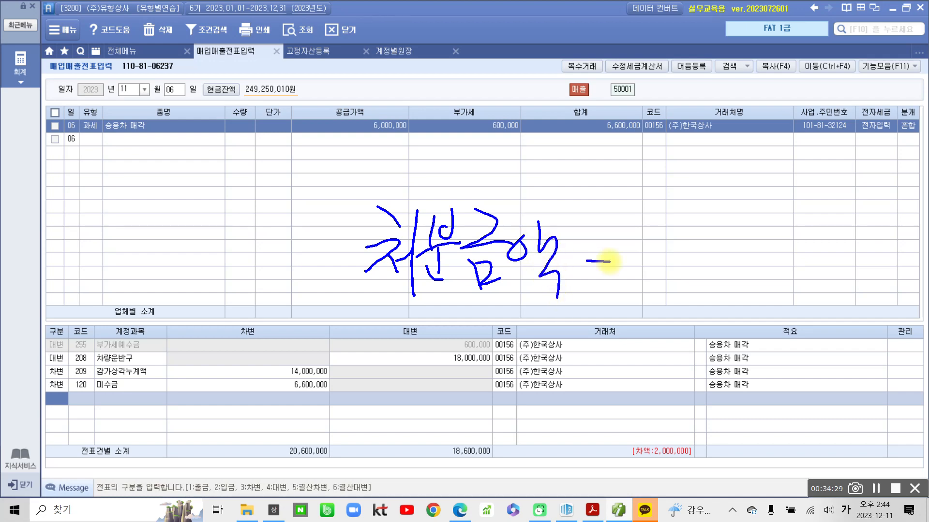
mouse_move(642, 224)
left_mouse_down()
mouse_move(640, 268)
mouse_move(675, 265)
left_mouse_up()
mouse_move(692, 212)
left_mouse_down()
mouse_move(691, 267)
mouse_move(718, 236)
left_mouse_up()
mouse_move(672, 280)
left_mouse_down()
mouse_move(677, 294)
mouse_move(676, 281)
left_mouse_up()
mouse_move(708, 221)
left_mouse_down()
mouse_move(709, 252)
mouse_move(732, 244)
mouse_move(764, 256)
left_mouse_up()
left_click_drag(728, 284, 728, 301)
left_click_drag(752, 247, 801, 239)
mouse_move(765, 263)
left_mouse_down()
mouse_move(768, 280)
mouse_move(797, 272)
left_mouse_up()
left_click_drag(823, 229, 820, 230)
left_click_drag(840, 220, 847, 308)
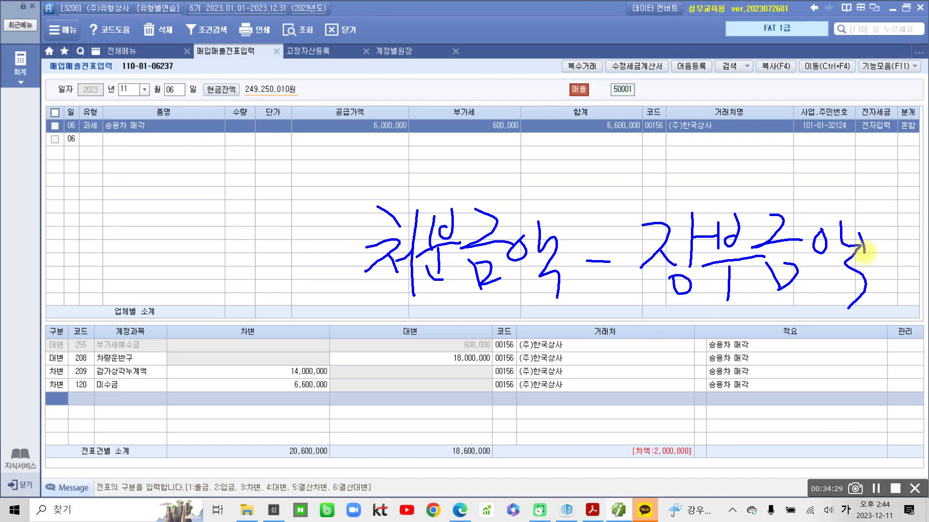
key("r")
mouse_move(389, 97)
left_mouse_down()
mouse_move(415, 118)
mouse_move(402, 158)
left_mouse_up()
mouse_move(437, 158)
left_mouse_down()
mouse_move(417, 191)
mouse_move(432, 220)
left_mouse_up()
mouse_move(455, 180)
left_mouse_down()
mouse_move(491, 188)
mouse_move(499, 216)
left_mouse_up()
mouse_move(515, 196)
left_mouse_down()
mouse_move(529, 183)
mouse_move(568, 184)
left_mouse_up()
mouse_move(477, 337)
left_mouse_down()
mouse_move(448, 370)
mouse_move(474, 376)
left_mouse_up()
left_click_drag(503, 366, 491, 390)
mouse_move(334, 382)
left_mouse_down()
mouse_move(265, 373)
mouse_move(341, 381)
left_mouse_up()
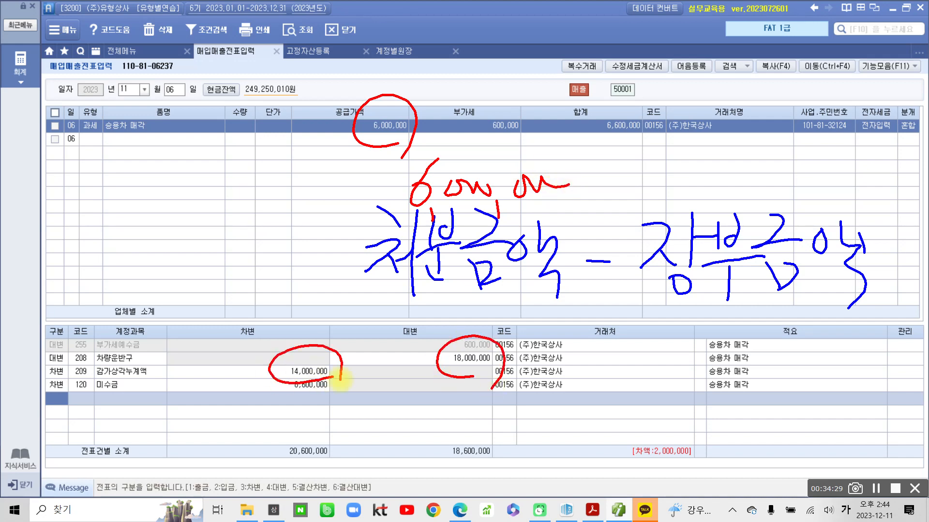
left_click_drag(720, 166, 704, 194)
mouse_move(703, 194)
left_mouse_down()
mouse_move(745, 186)
mouse_move(728, 208)
left_mouse_up()
left_click_drag(735, 208, 736, 215)
mouse_move(764, 180)
left_mouse_down()
mouse_move(773, 198)
mouse_move(805, 191)
mouse_move(812, 215)
left_mouse_up()
mouse_move(835, 195)
left_mouse_down()
mouse_move(851, 169)
mouse_move(876, 178)
left_mouse_up()
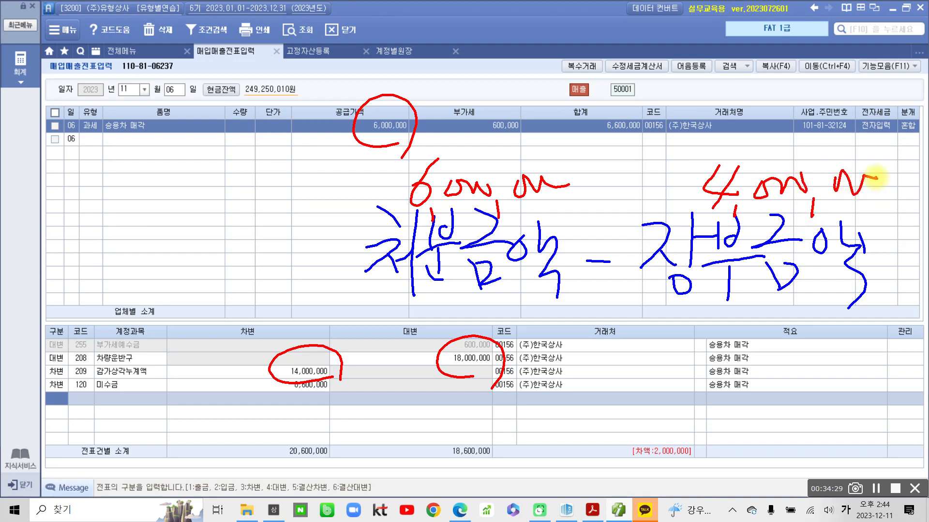
key("Escape")
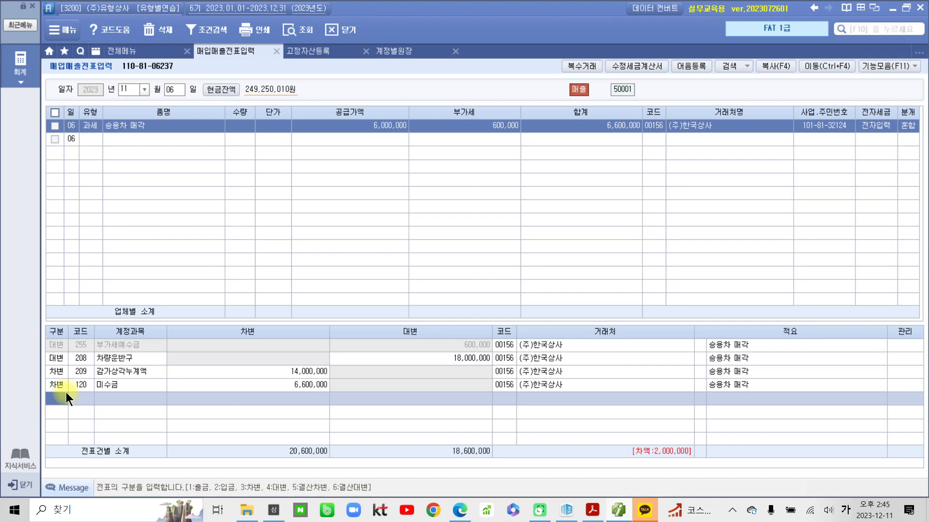
Add a credit journal line for account 914 유형자산처분이익 with an amount of 2,000,000 to the 승용차 매각 voucher.
key("4")
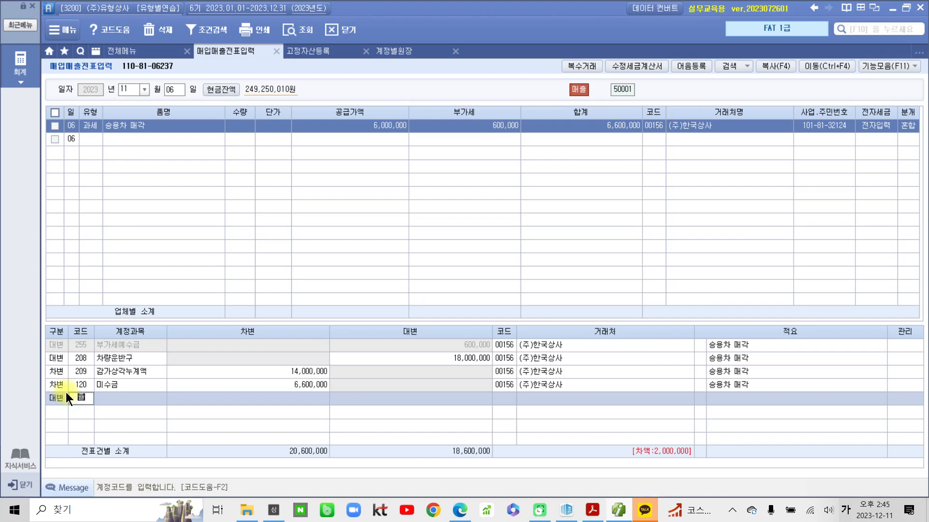
type("유형")
key("Return")
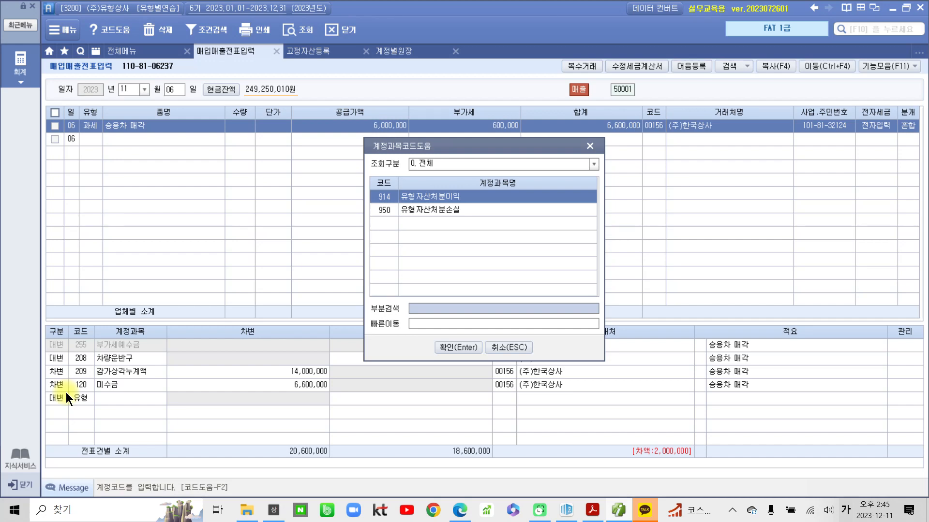
key("Return")
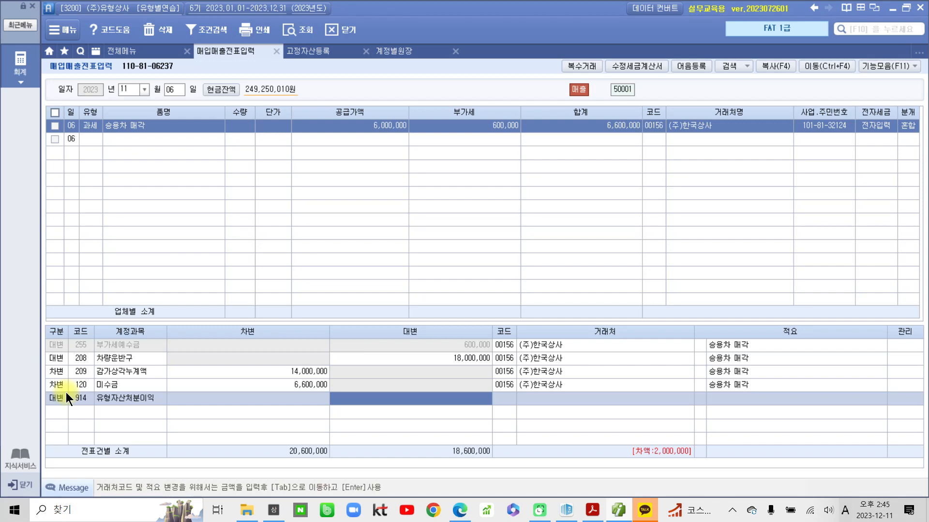
type("2,000,000")
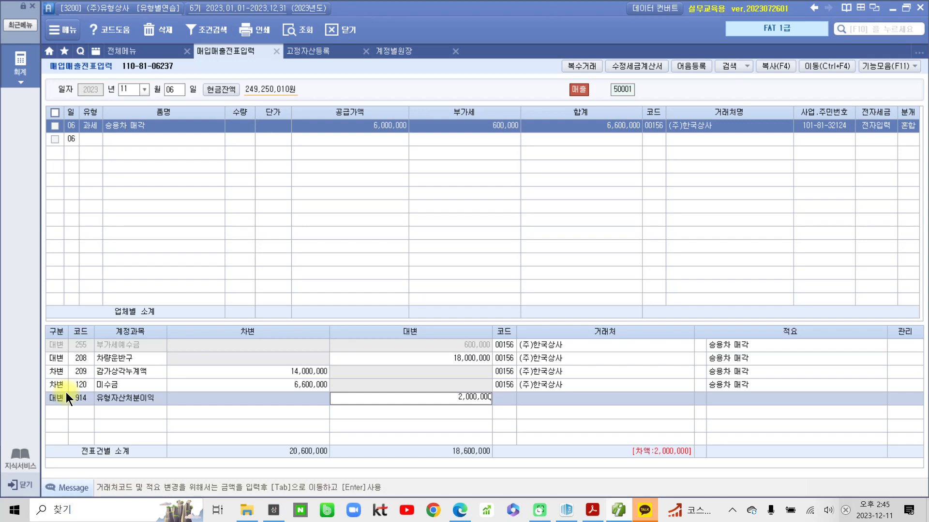
key("Return")
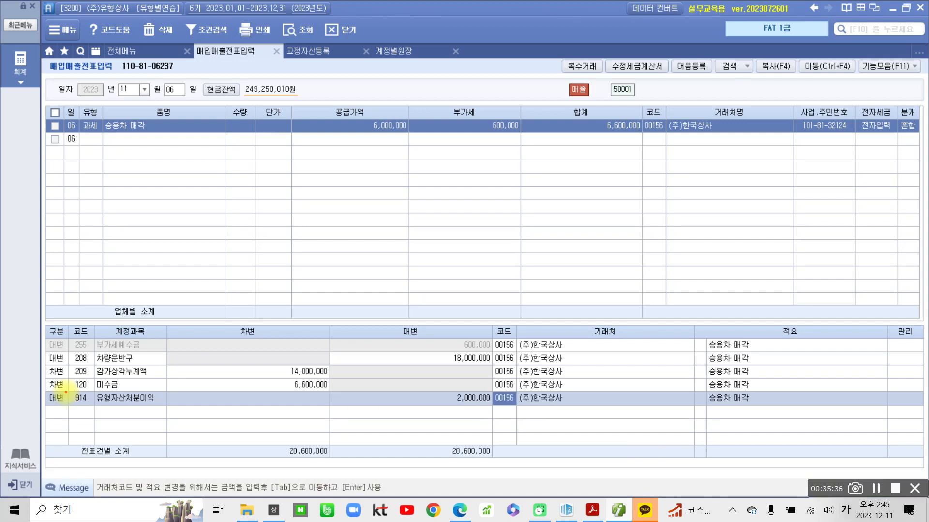
mouse_move(551, 429)
left_mouse_down()
mouse_move(489, 332)
mouse_move(575, 422)
left_mouse_up()
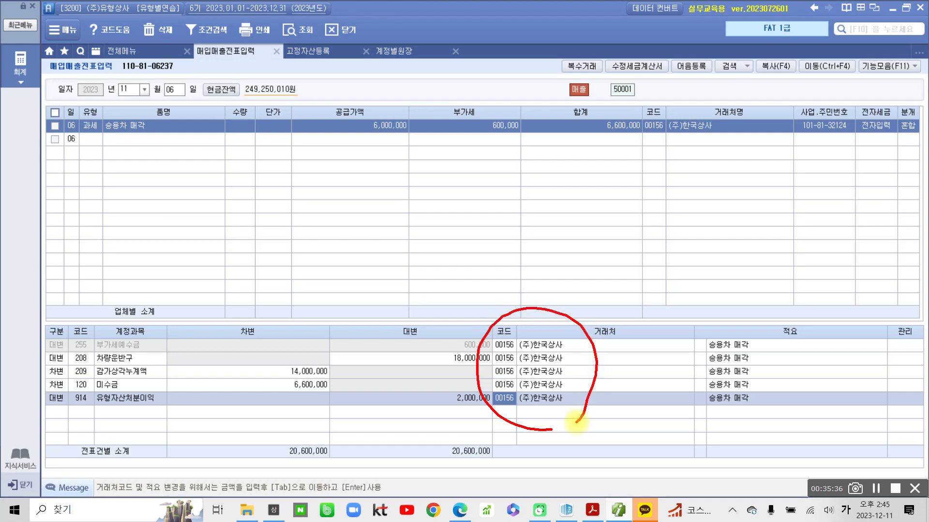
mouse_move(269, 435)
left_mouse_down()
mouse_move(286, 480)
mouse_move(269, 443)
left_mouse_up()
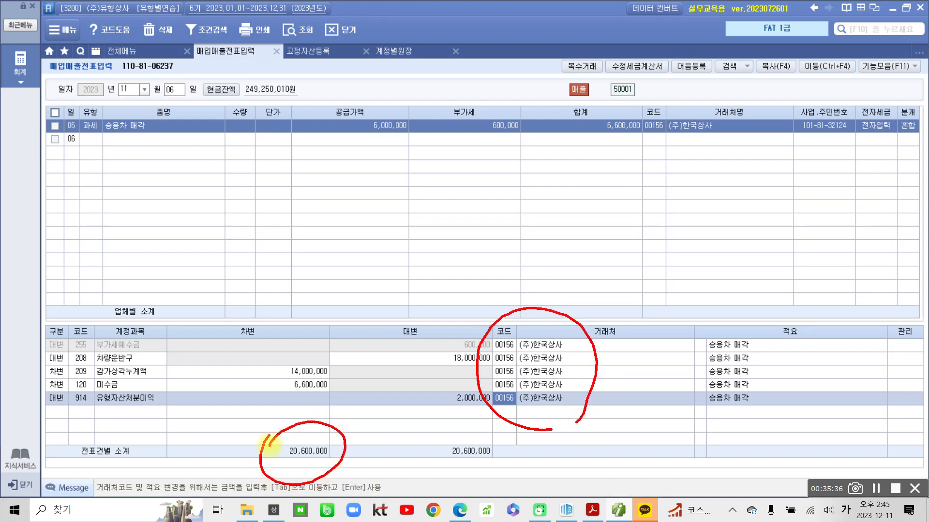
mouse_move(452, 430)
left_mouse_down()
mouse_move(503, 464)
mouse_move(457, 427)
left_mouse_up()
mouse_move(366, 447)
left_mouse_down()
mouse_move(397, 448)
mouse_move(401, 466)
left_mouse_up()
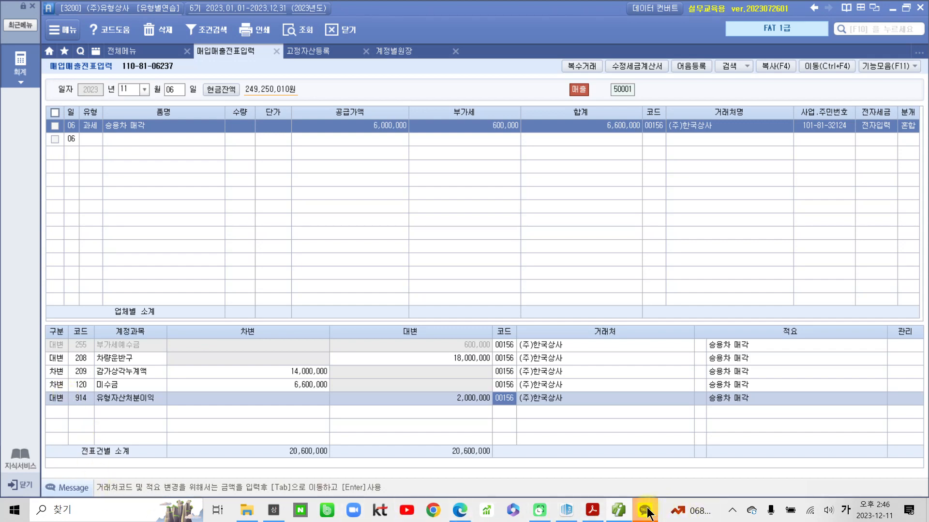
Switch to the exercise PDF in Acrobat and highlight the phrase 장부금액 3,000,000원 in the November 7 patent sale problem.
left_click(598, 517)
scroll(491, 453, "down", 2)
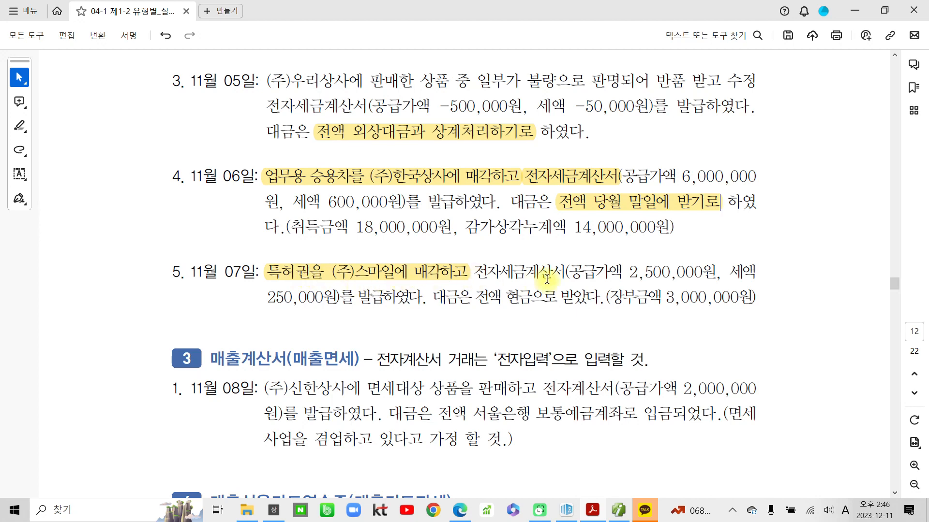
left_click(624, 276)
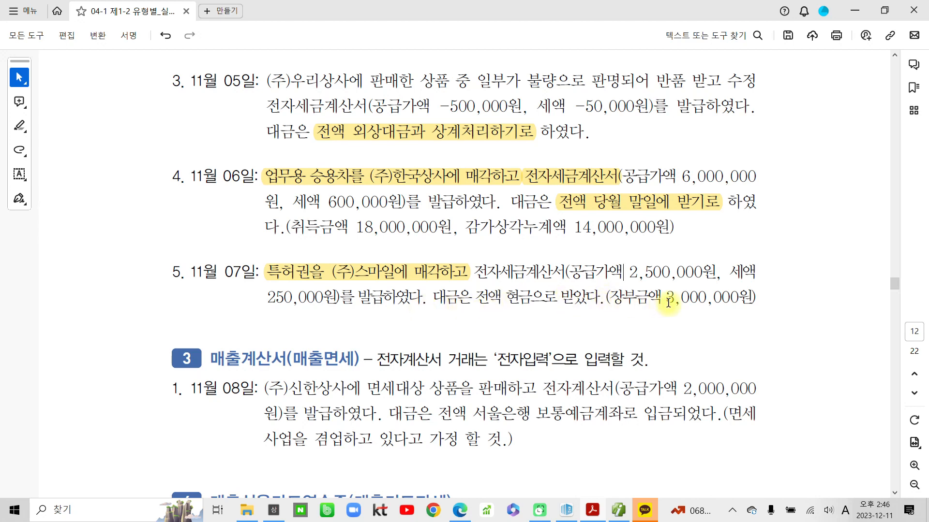
left_click_drag(608, 298, 755, 297)
left_click(724, 273)
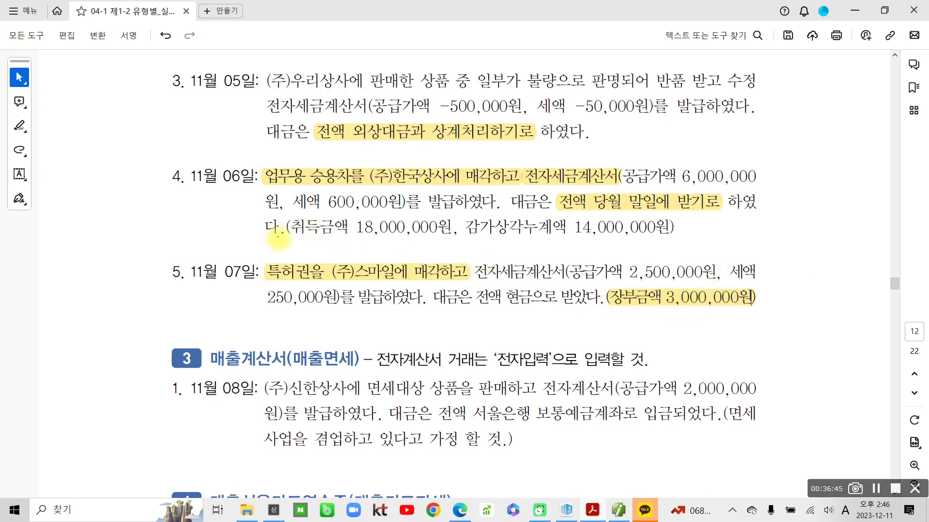
left_click_drag(301, 241, 435, 239)
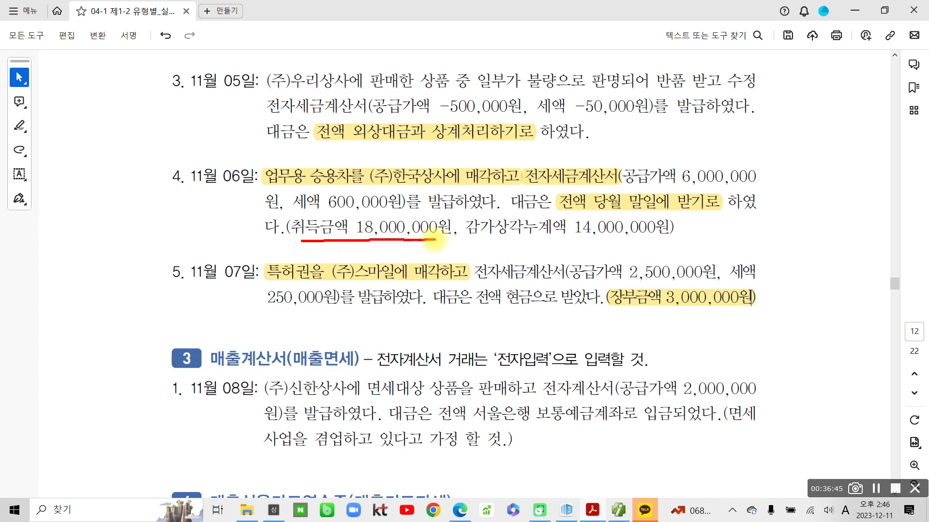
left_click_drag(508, 240, 662, 241)
left_click_drag(450, 240, 462, 240)
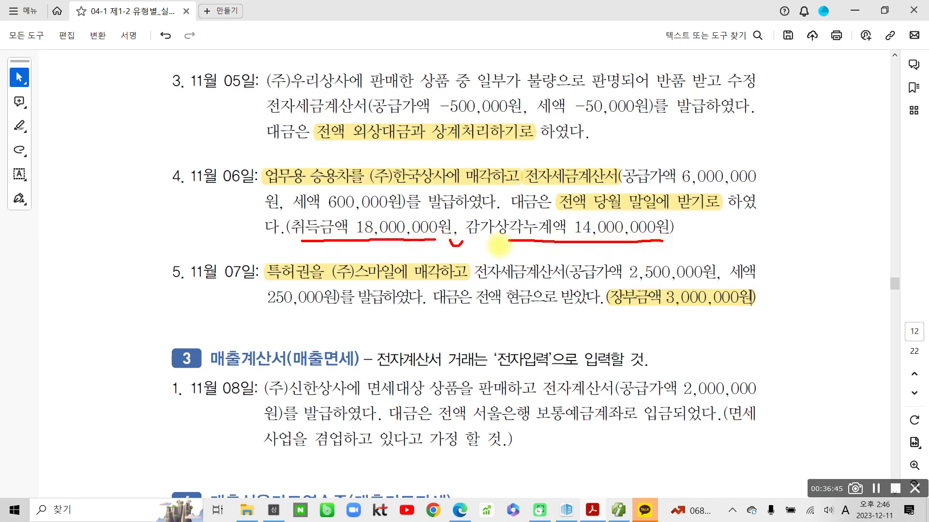
left_click_drag(645, 242, 661, 247)
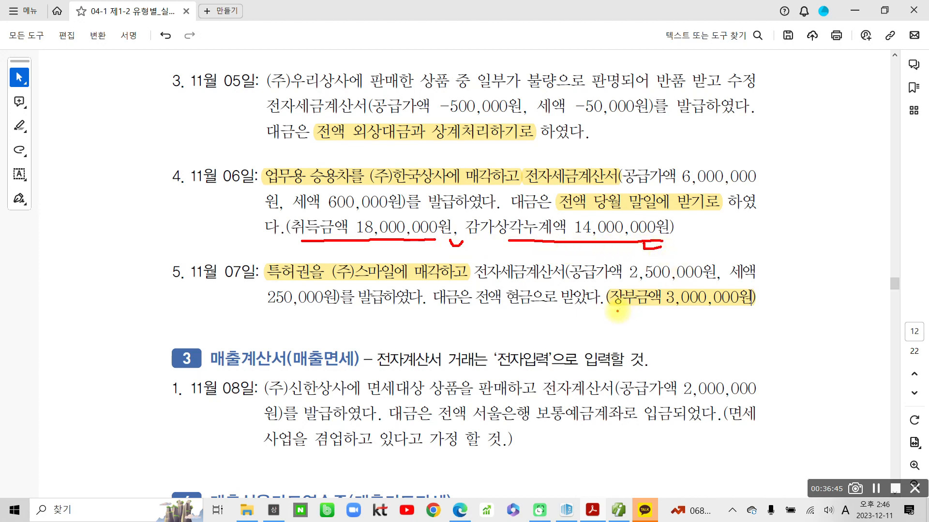
left_click_drag(611, 286, 758, 310)
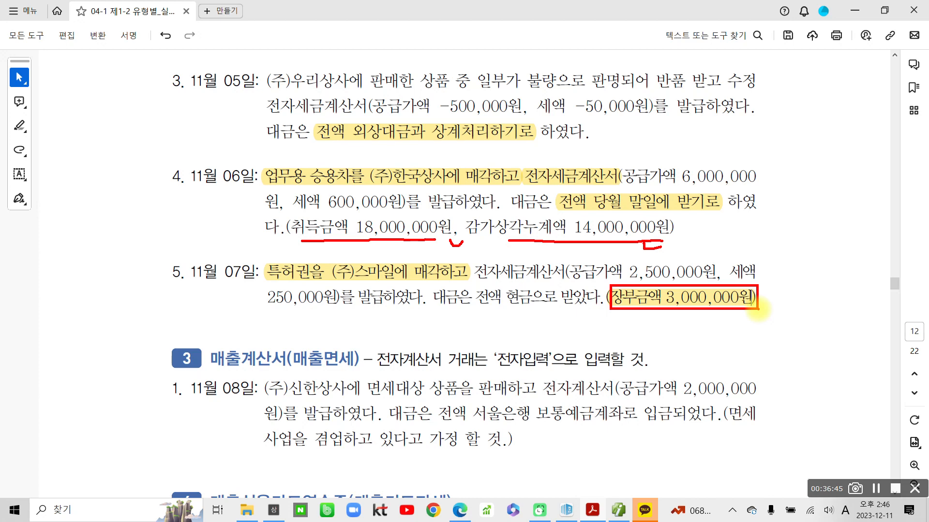
mouse_move(257, 264)
left_mouse_down()
mouse_move(322, 290)
mouse_move(338, 256)
mouse_move(254, 279)
left_mouse_up()
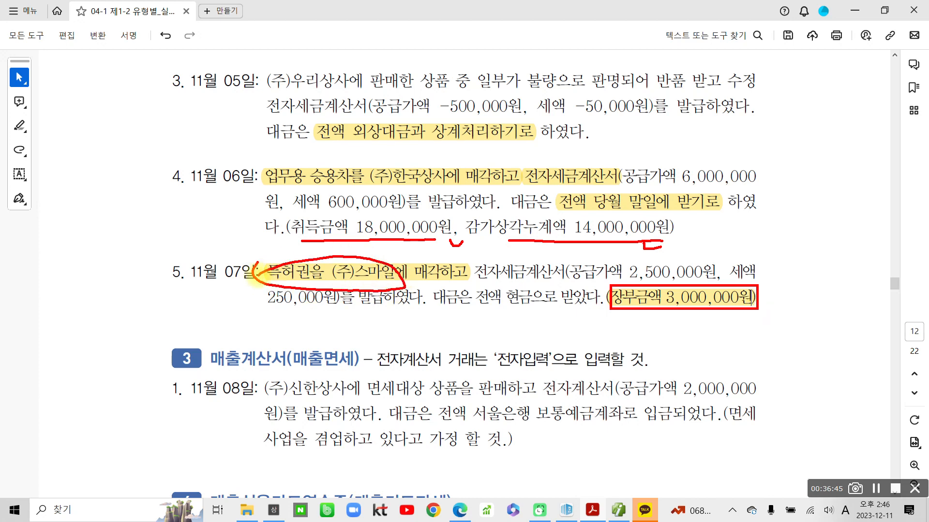
mouse_move(499, 254)
left_mouse_down()
mouse_move(462, 225)
mouse_move(518, 247)
mouse_move(479, 249)
left_mouse_up()
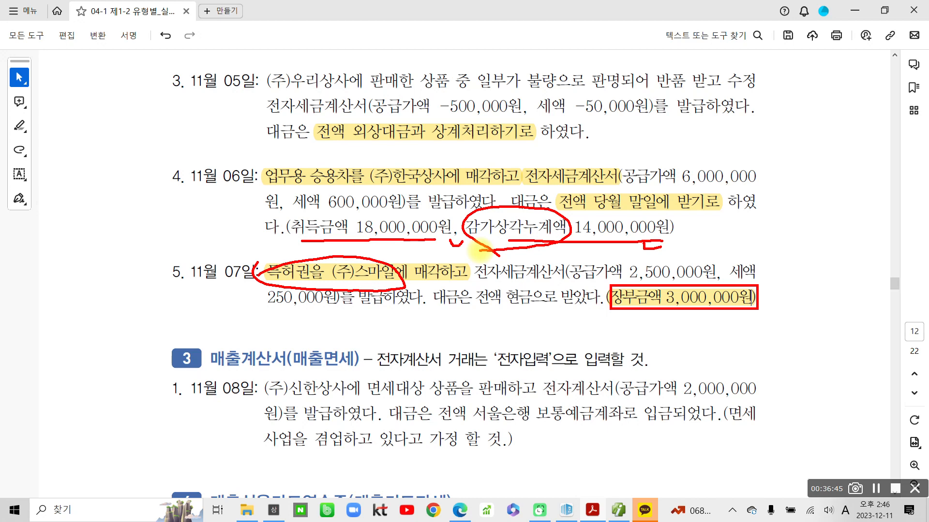
mouse_move(373, 320)
left_mouse_down()
mouse_move(370, 339)
mouse_move(410, 345)
left_mouse_up()
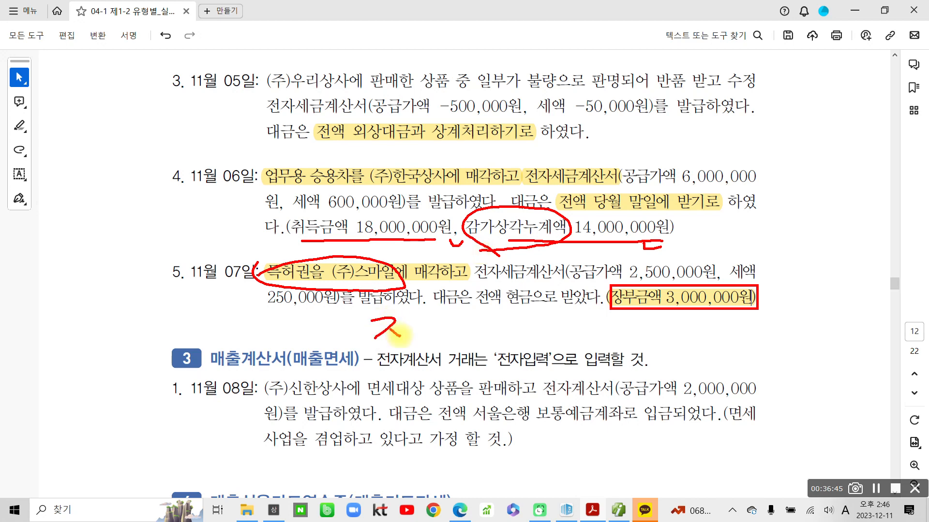
left_click_drag(412, 301, 407, 370)
mouse_move(419, 323)
left_mouse_down()
mouse_move(422, 348)
mouse_move(441, 357)
left_mouse_up()
mouse_move(444, 335)
left_mouse_down()
mouse_move(456, 333)
mouse_move(457, 349)
left_mouse_up()
left_click_drag(489, 314, 467, 341)
left_click_drag(481, 327, 503, 344)
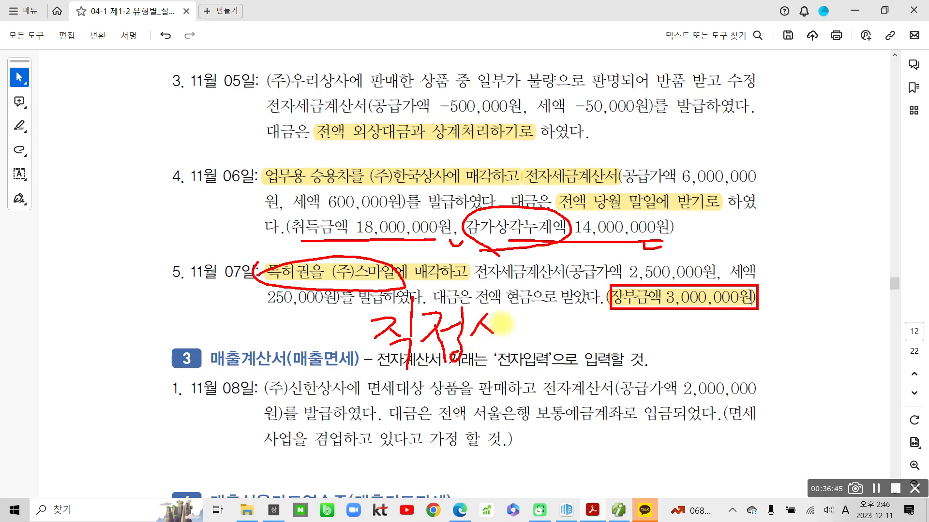
left_click_drag(503, 307, 501, 350)
mouse_move(503, 324)
left_mouse_down()
mouse_move(513, 324)
mouse_move(494, 358)
left_mouse_up()
left_click_drag(514, 323, 520, 351)
left_click_drag(544, 310, 541, 355)
left_click_drag(545, 321, 564, 317)
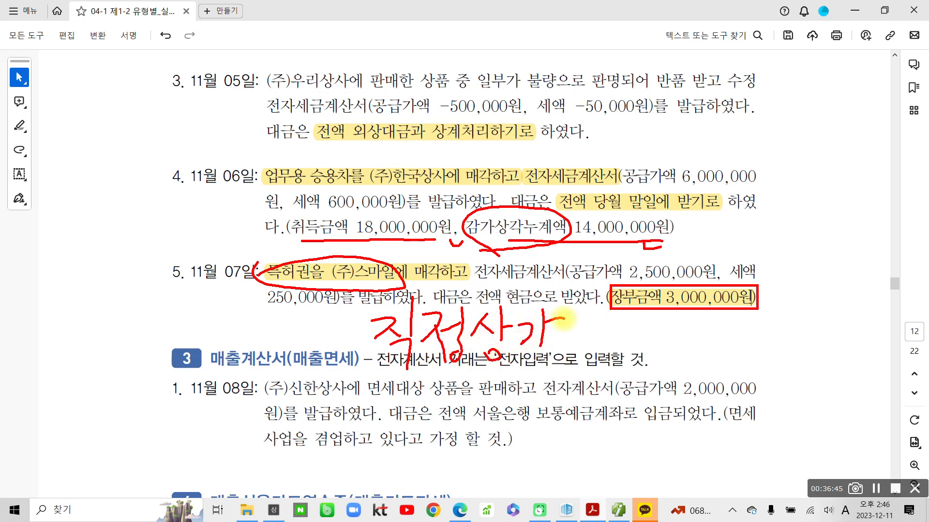
left_click_drag(544, 355, 539, 377)
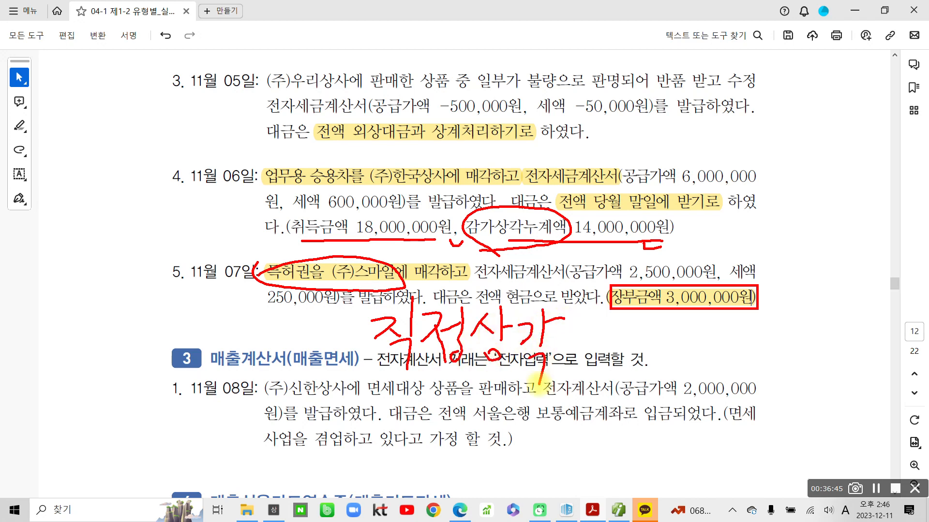
left_click_drag(475, 247, 582, 251)
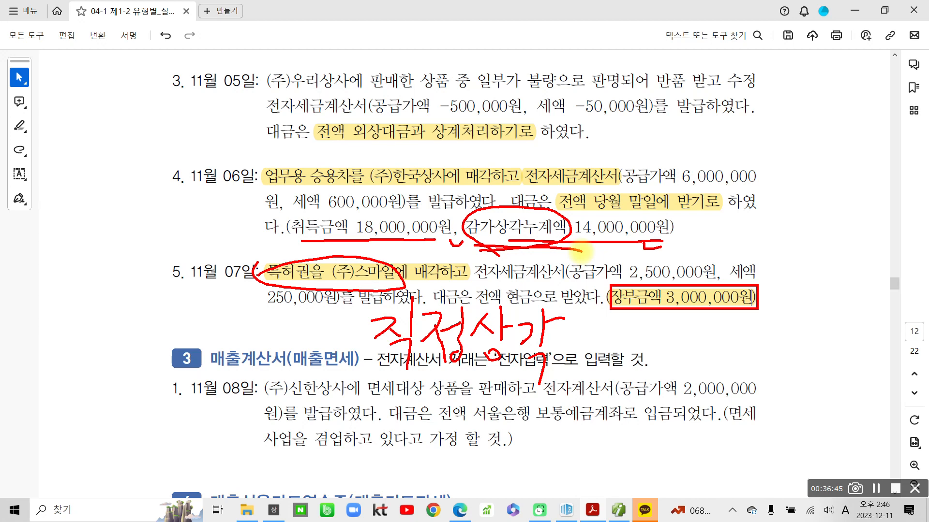
mouse_move(604, 293)
left_mouse_down()
mouse_move(648, 323)
mouse_move(769, 288)
mouse_move(599, 280)
left_mouse_up()
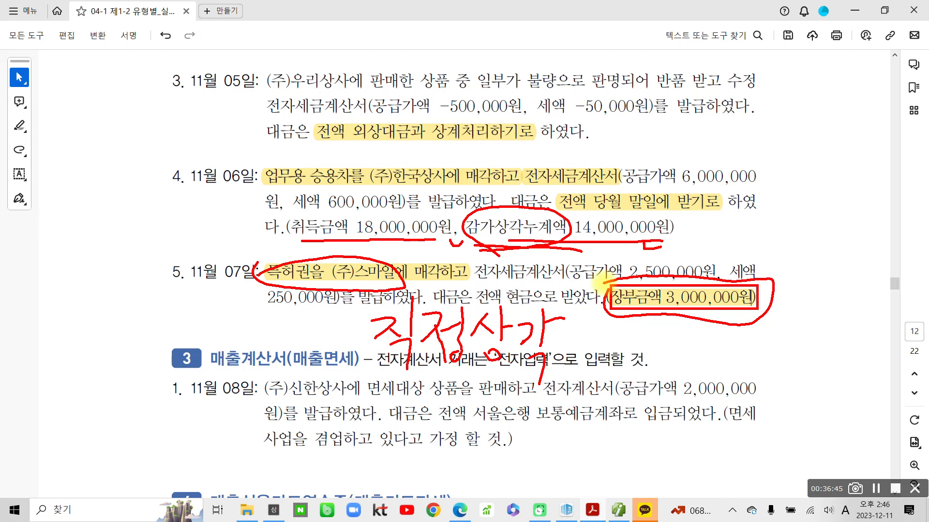
left_click_drag(612, 305, 760, 306)
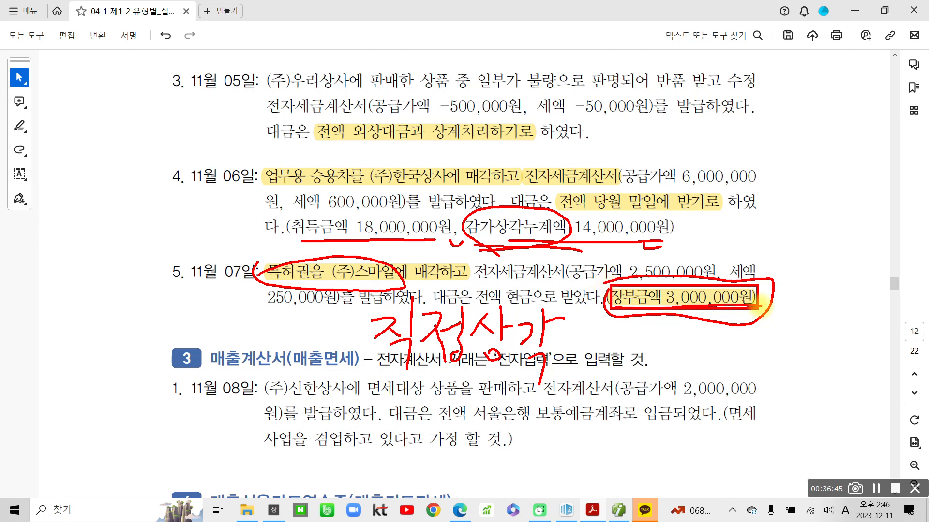
mouse_move(322, 244)
left_mouse_down()
mouse_move(382, 196)
mouse_move(300, 249)
mouse_move(317, 242)
left_mouse_up()
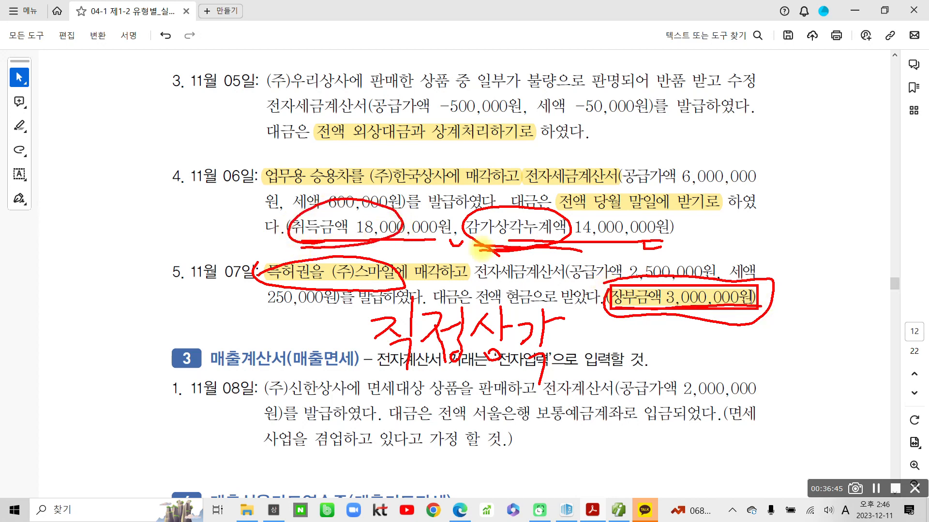
left_click_drag(482, 249, 549, 275)
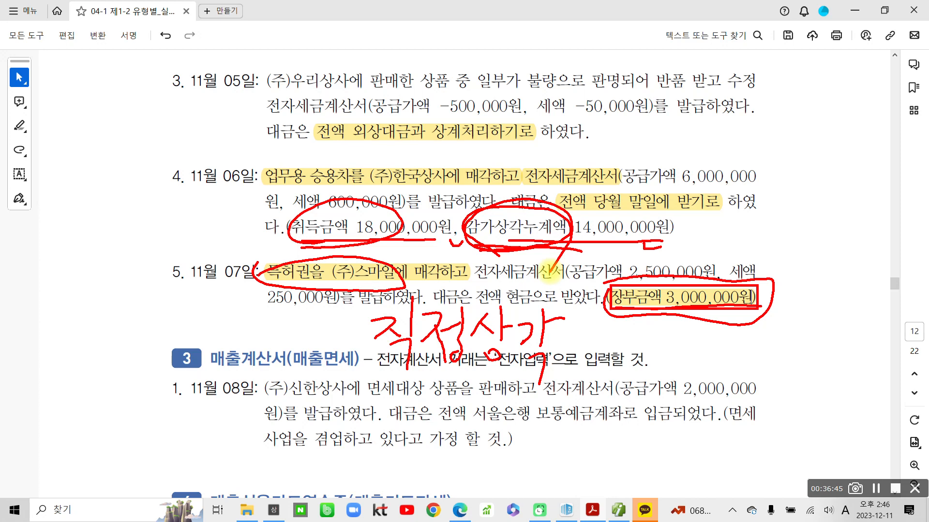
left_click_drag(780, 281, 816, 279)
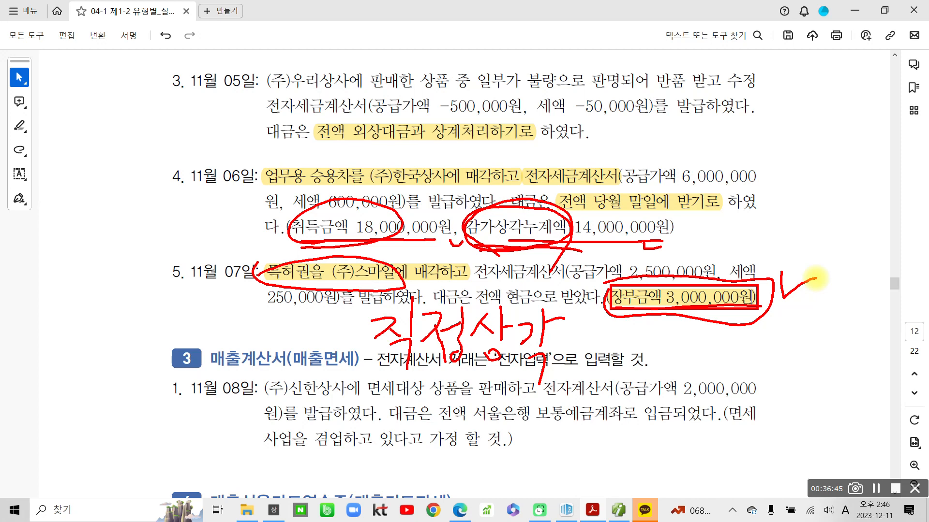
mouse_move(314, 271)
left_mouse_down()
mouse_move(242, 278)
mouse_move(312, 285)
left_mouse_up()
left_click_drag(667, 317, 804, 332)
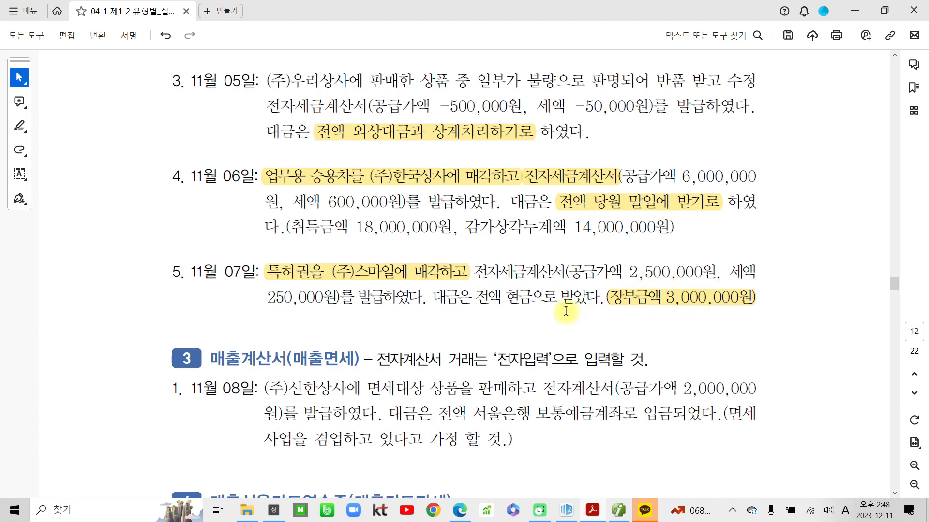
Highlight the word 현금 in the November 7 patent sale problem.
left_click_drag(505, 297, 532, 298)
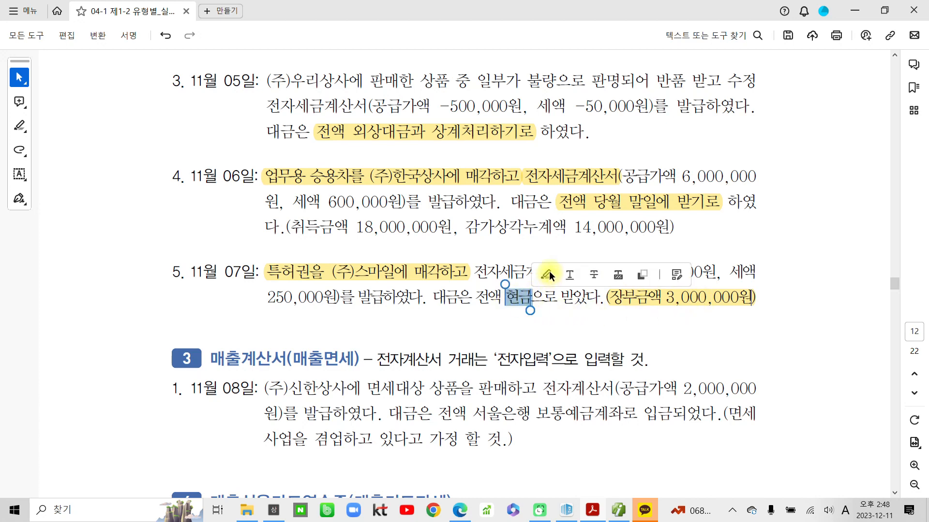
left_click(550, 274)
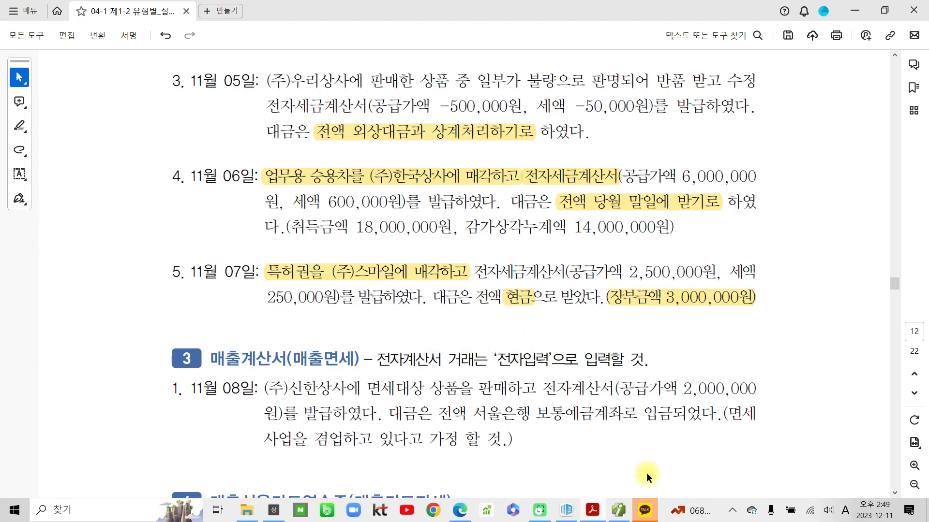
Switch to 매입매출전표입력 in the accounting program and start a voucher line dated November 7 with type 11 과세.
left_click(619, 511)
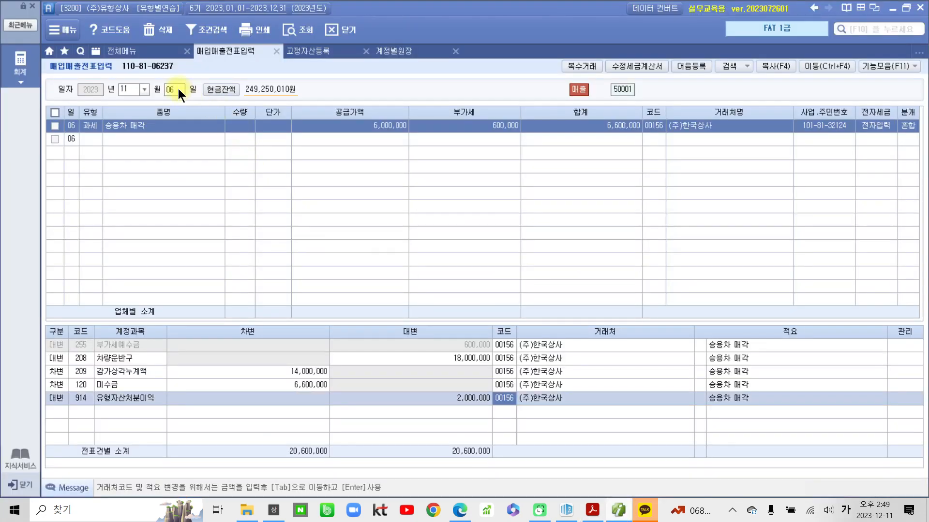
left_click(178, 89)
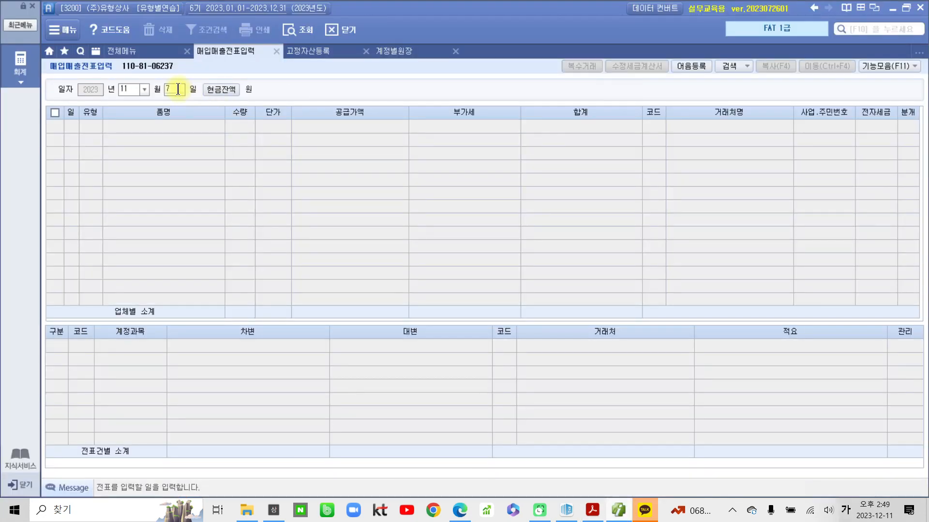
type("07")
key("Return")
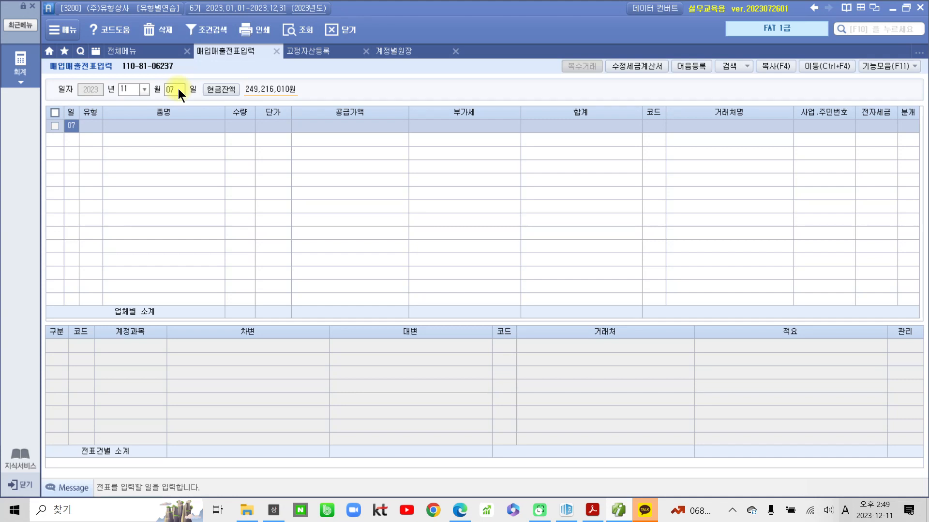
key("Return")
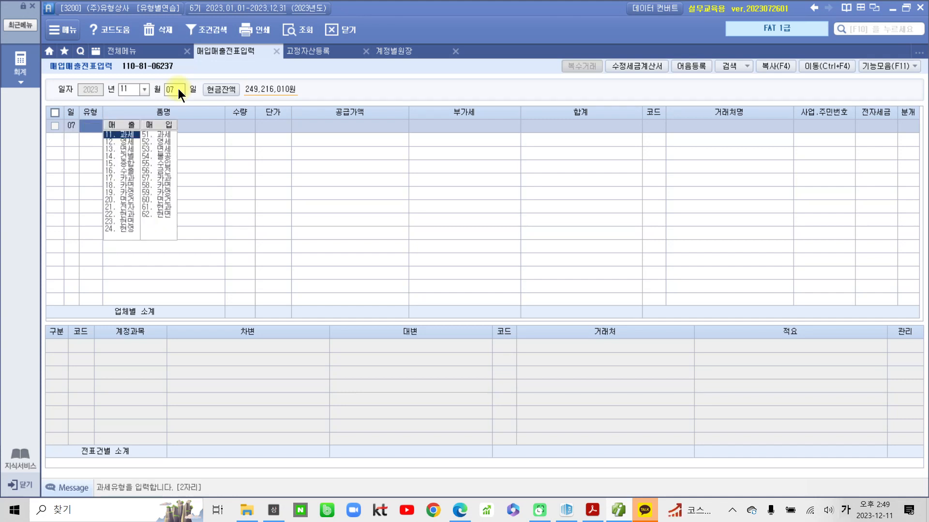
type("11")
key("Return")
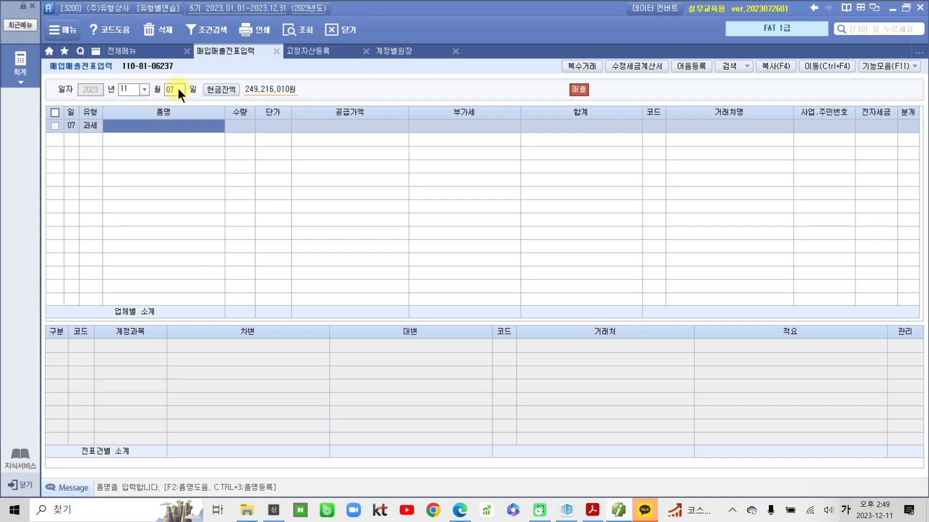
Enter the item name 특허권 매각 and a 공급가액 of 2,500,000 on the November 7 voucher line.
type("특허")
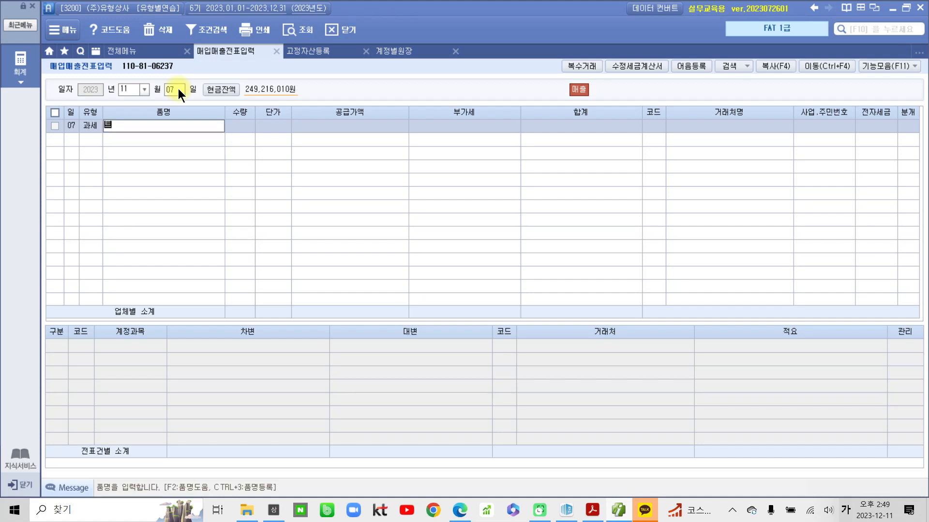
type("권 매각")
key("Return")
key("Return")
key("Return")
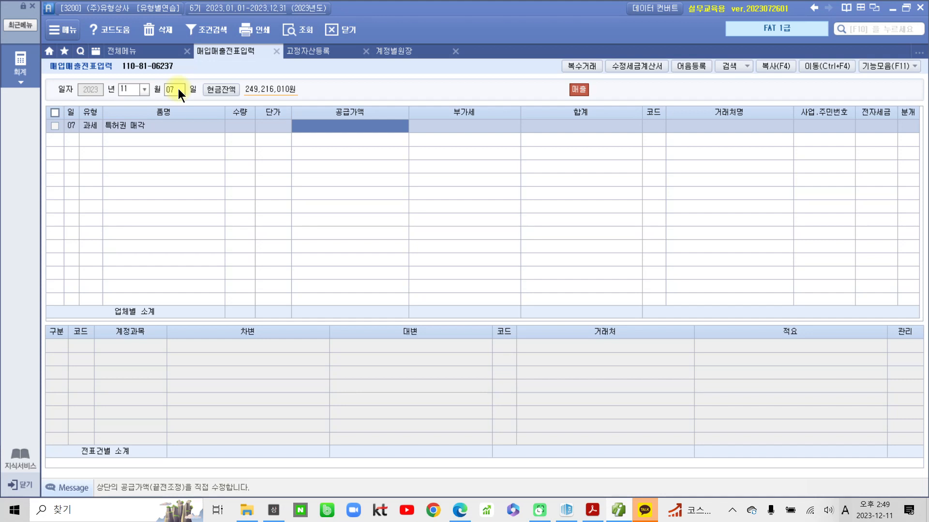
type("2,5")
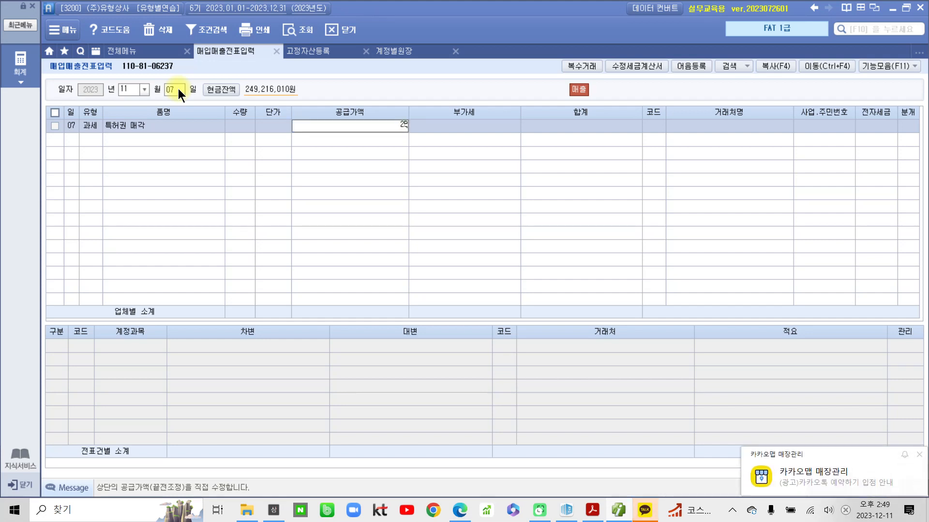
type("00,000")
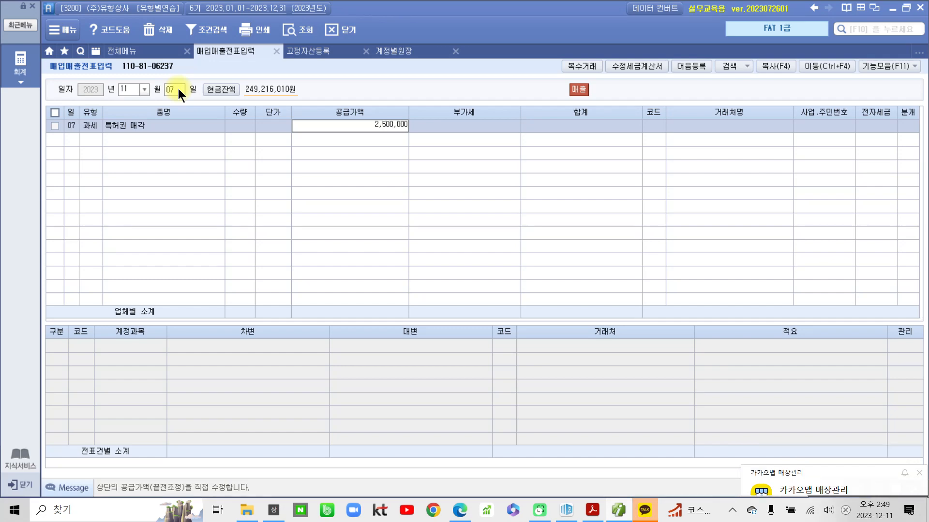
key("Return")
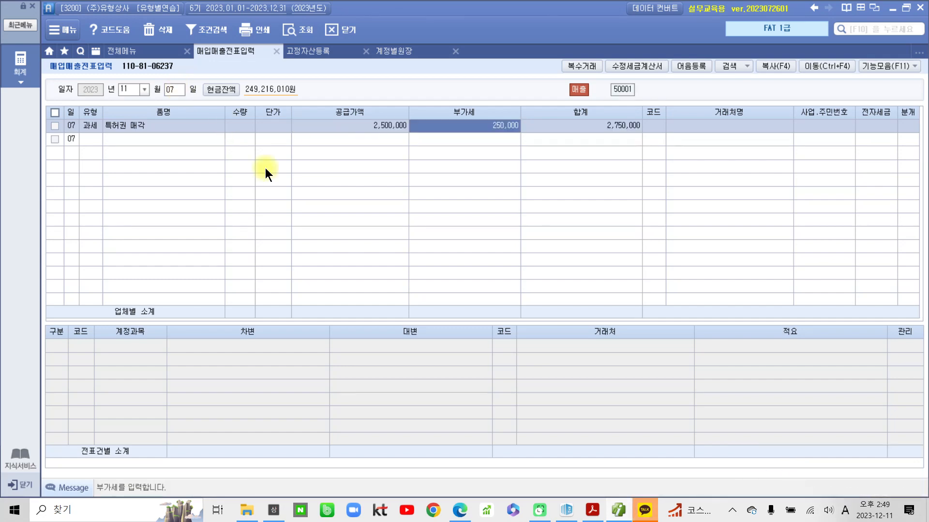
Mute the computer's speaker.
left_click(828, 511)
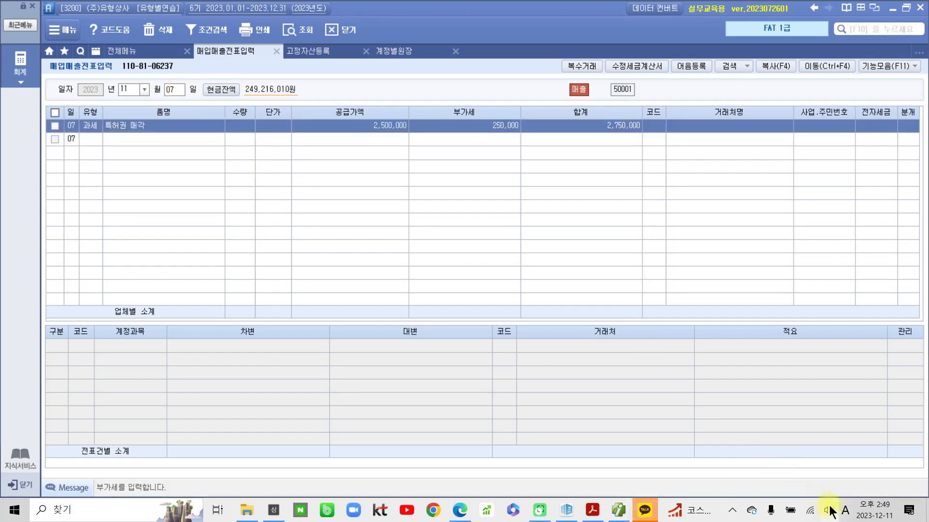
left_click(732, 482)
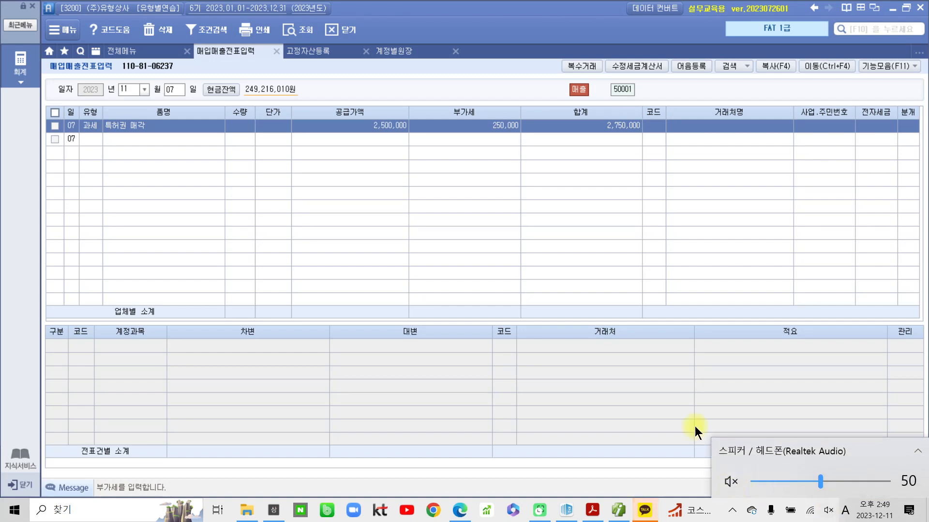
Look up 스마 in the customer code field and assign (주)스마일 to the 특허권 매각 voucher.
left_click(652, 126)
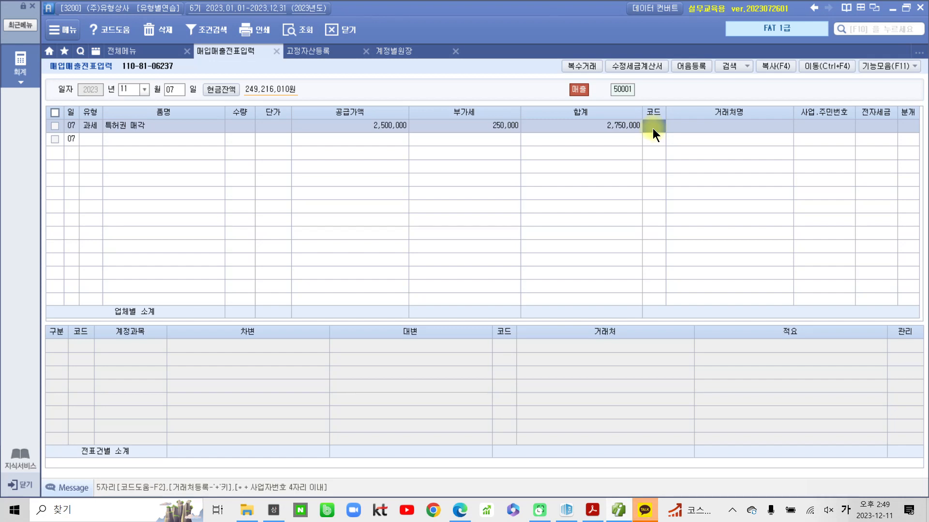
left_click(652, 127)
type("스마")
key("Return")
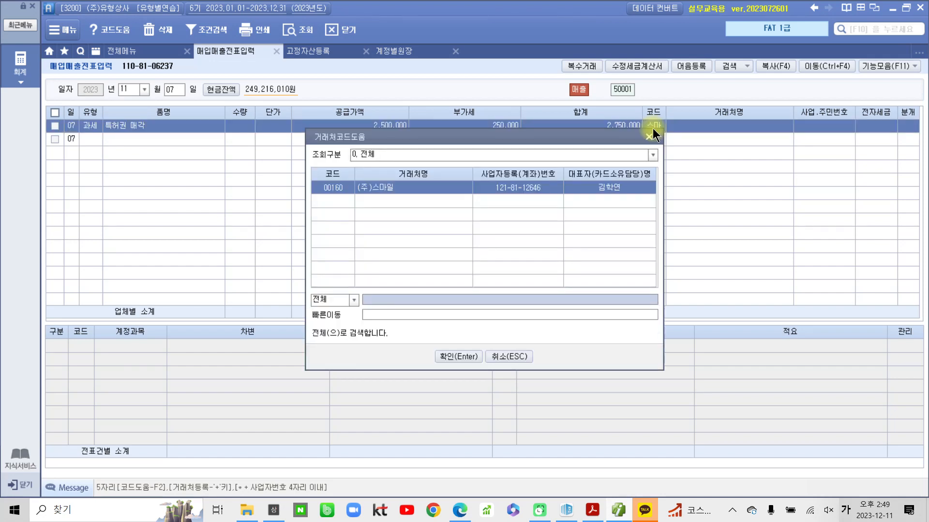
key("Return")
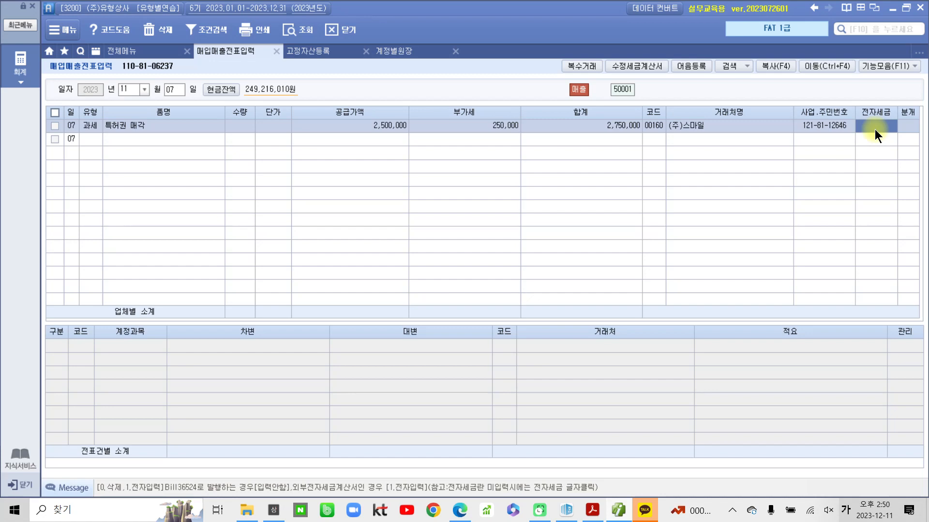
Set 전자세금 to 전자입력 and 분개 to 혼합 for the 특허권 매각 voucher.
type("1")
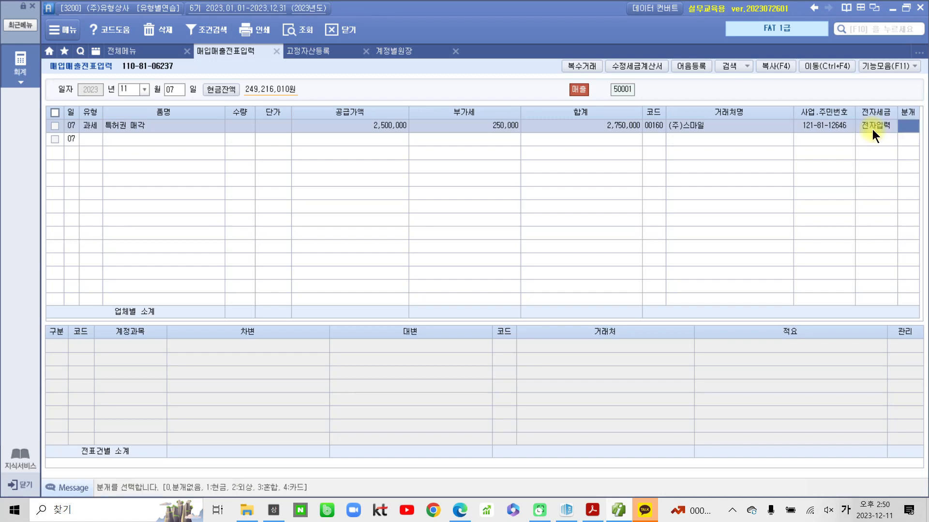
type("3")
key("Return")
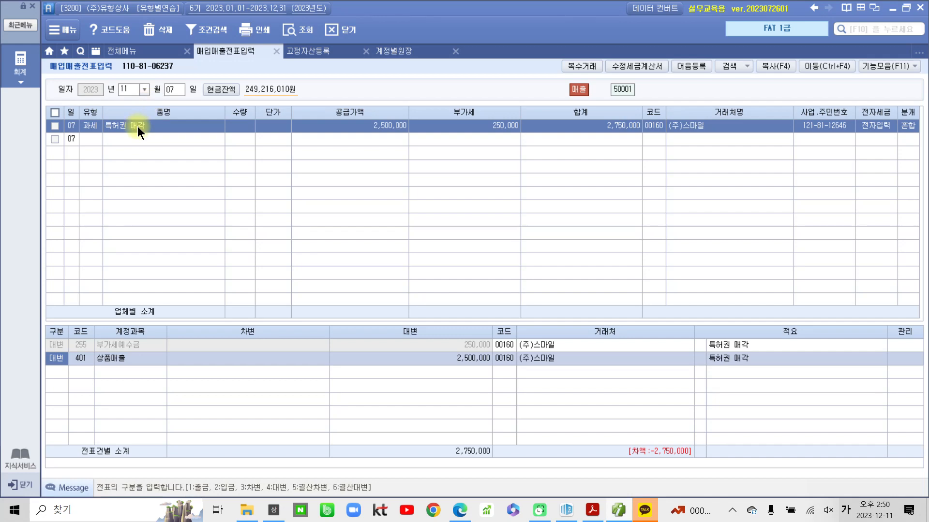
Change the 상품매출 credit line's account to 232 특허권 and set its 대변 amount to 3,000,000.
left_click(81, 360)
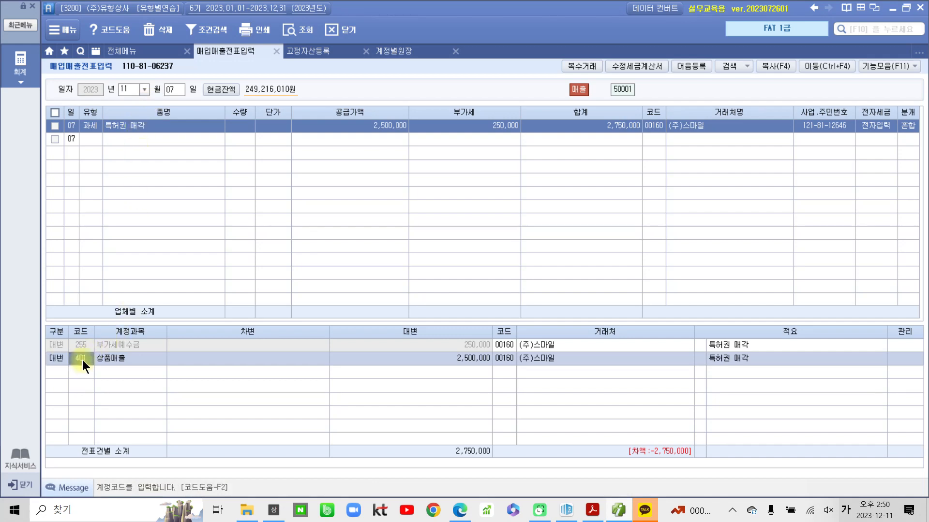
type("232")
key("Return")
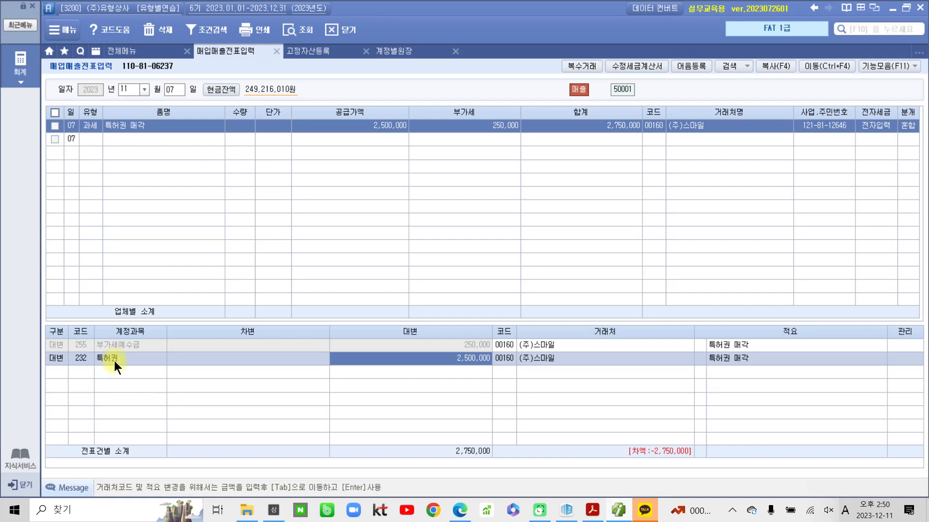
key("BackSpace")
type("3000000")
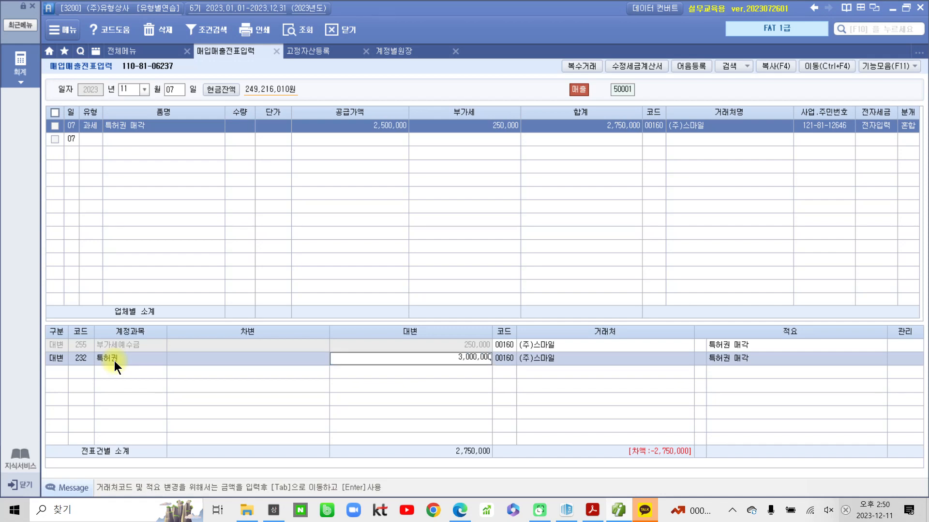
key("Return")
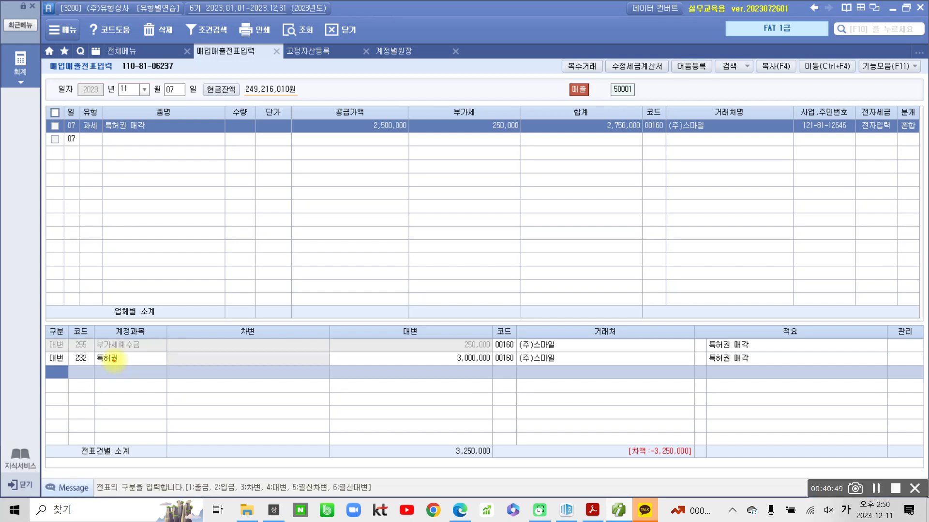
left_click_drag(546, 395, 559, 384)
mouse_move(650, 154)
left_mouse_down()
mouse_move(588, 145)
mouse_move(658, 128)
mouse_move(638, 152)
mouse_move(104, 369)
mouse_move(91, 384)
left_mouse_up()
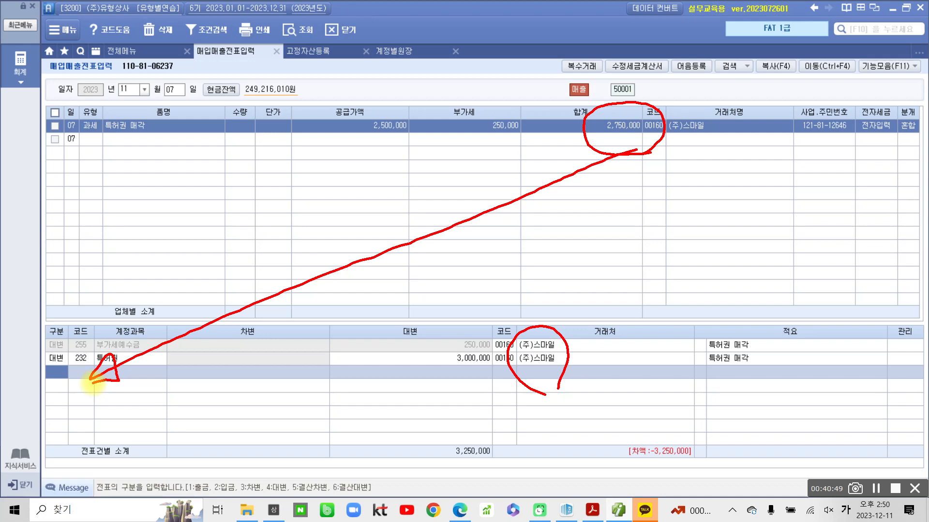
key("Escape")
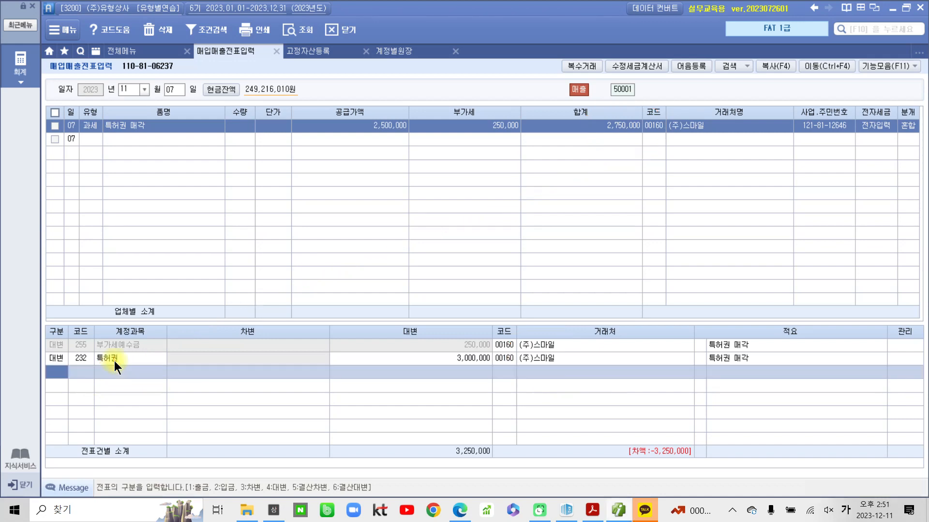
Add a 차변 line for account 101 현금 with an amount of 2,750,000.
type("3")
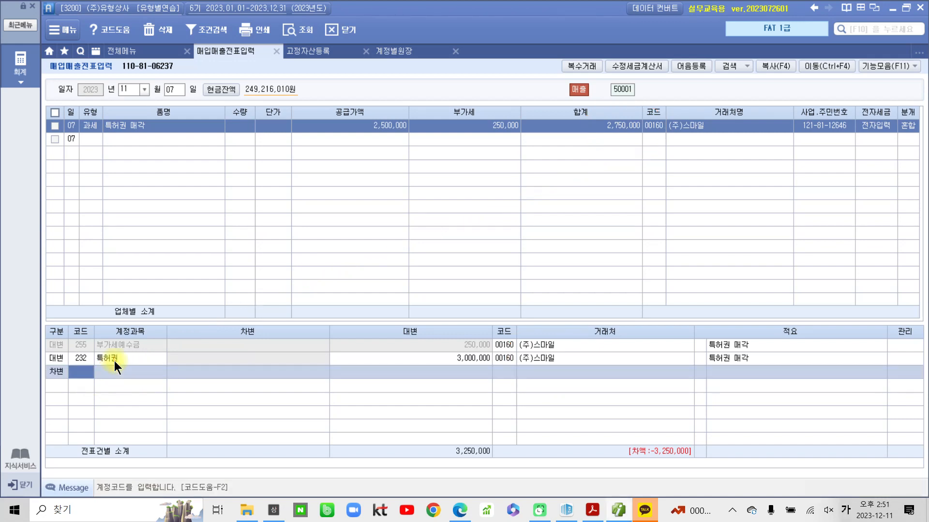
type("101")
key("Return")
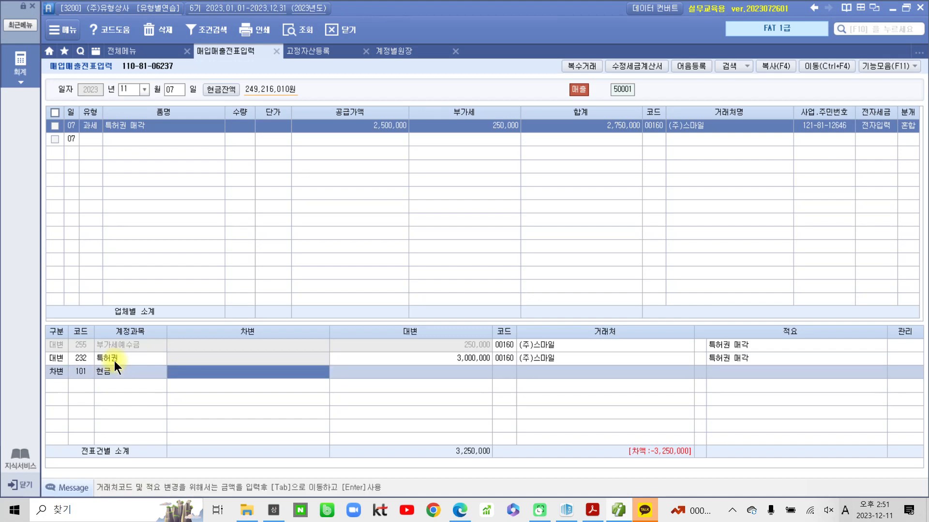
type("2,750")
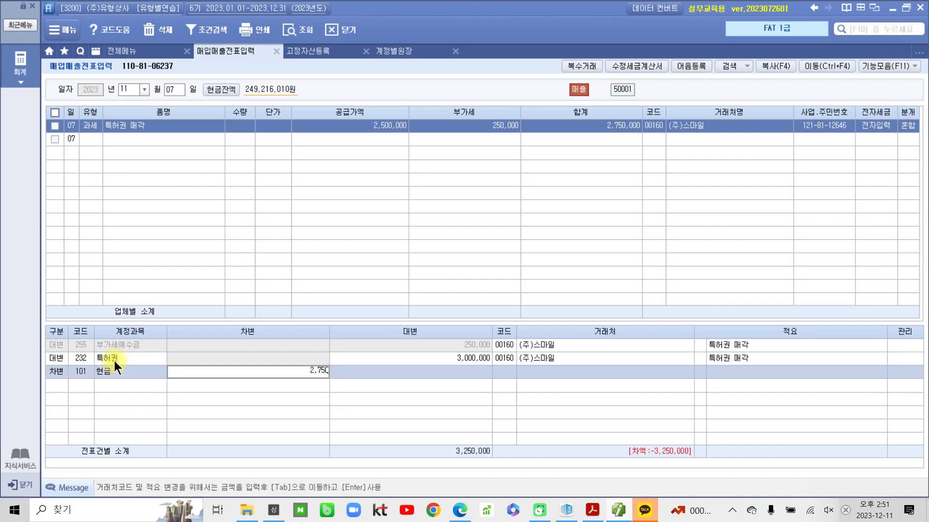
type(",000")
key("Return")
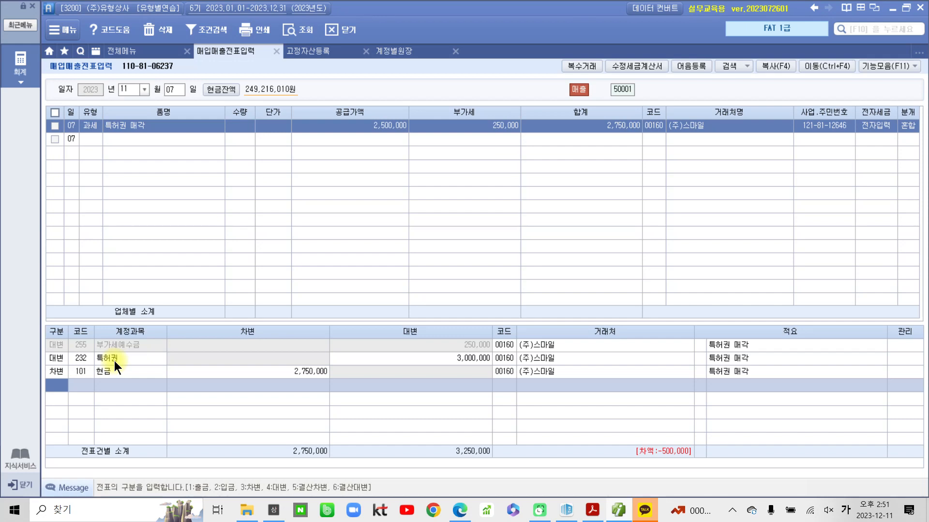
mouse_move(720, 467)
left_mouse_down()
mouse_move(614, 425)
mouse_move(715, 445)
mouse_move(719, 467)
left_mouse_up()
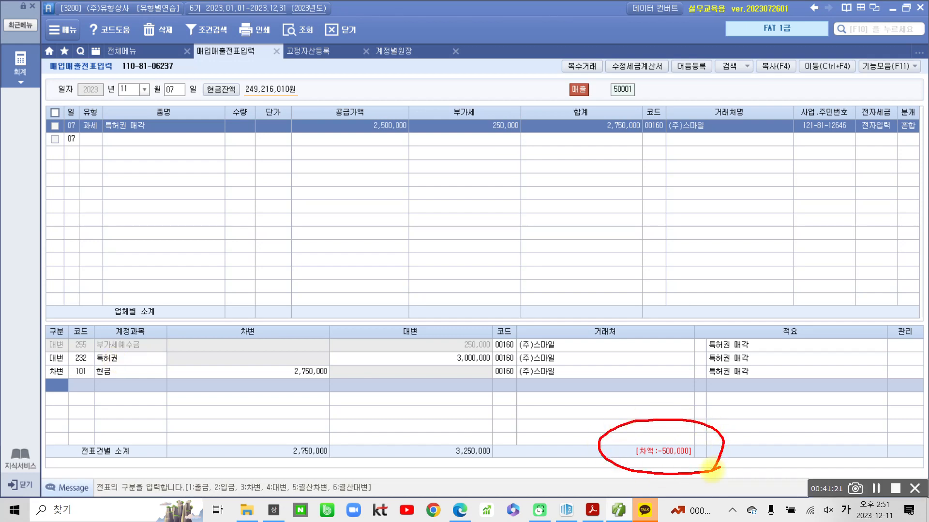
left_click_drag(770, 407, 750, 432)
mouse_move(768, 419)
left_mouse_down()
mouse_move(787, 428)
mouse_move(776, 468)
mouse_move(786, 464)
left_mouse_up()
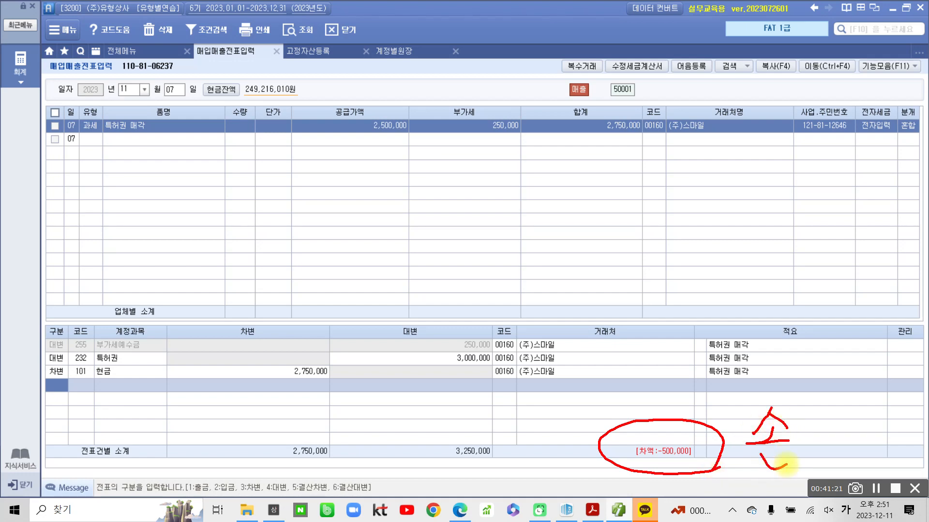
mouse_move(819, 421)
left_mouse_down()
mouse_move(799, 443)
mouse_move(837, 443)
left_mouse_up()
mouse_move(836, 401)
left_mouse_down()
mouse_move(835, 441)
mouse_move(820, 465)
mouse_move(850, 466)
left_mouse_up()
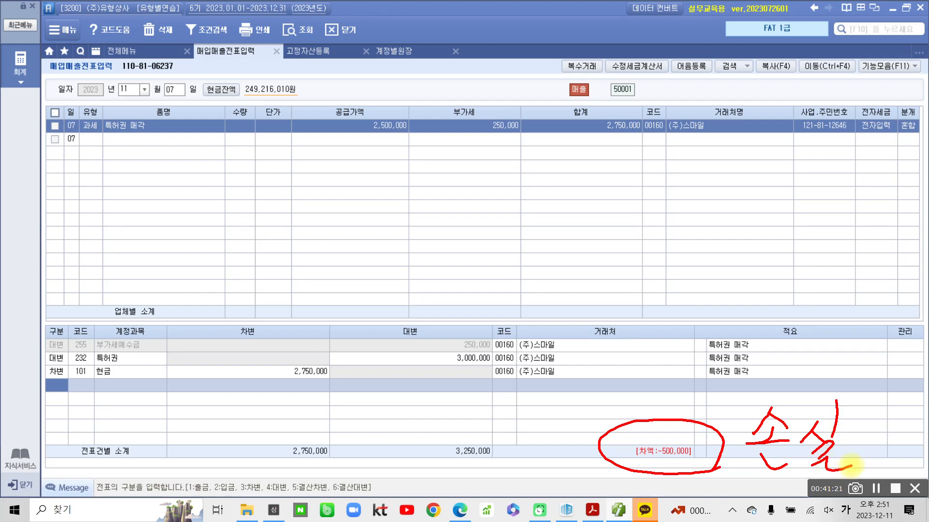
mouse_move(370, 219)
left_mouse_down()
mouse_move(388, 240)
mouse_move(365, 276)
left_mouse_up()
mouse_move(378, 263)
left_mouse_down()
mouse_move(390, 274)
mouse_move(400, 255)
left_mouse_up()
mouse_move(399, 231)
left_mouse_down()
mouse_move(404, 289)
mouse_move(422, 260)
left_mouse_up()
left_click_drag(438, 217, 440, 249)
left_click_drag(401, 277, 450, 256)
mouse_move(432, 261)
left_mouse_down()
mouse_move(447, 281)
mouse_move(532, 261)
mouse_move(569, 276)
left_mouse_up()
left_click_drag(591, 256, 604, 268)
mouse_move(623, 221)
left_mouse_down()
mouse_move(621, 262)
mouse_move(646, 242)
left_mouse_up()
left_click_drag(621, 274, 620, 277)
mouse_move(651, 228)
left_mouse_down()
mouse_move(652, 254)
mouse_move(668, 252)
left_mouse_up()
left_click_drag(651, 240, 672, 237)
left_click_drag(642, 274, 691, 262)
left_click_drag(666, 269, 665, 291)
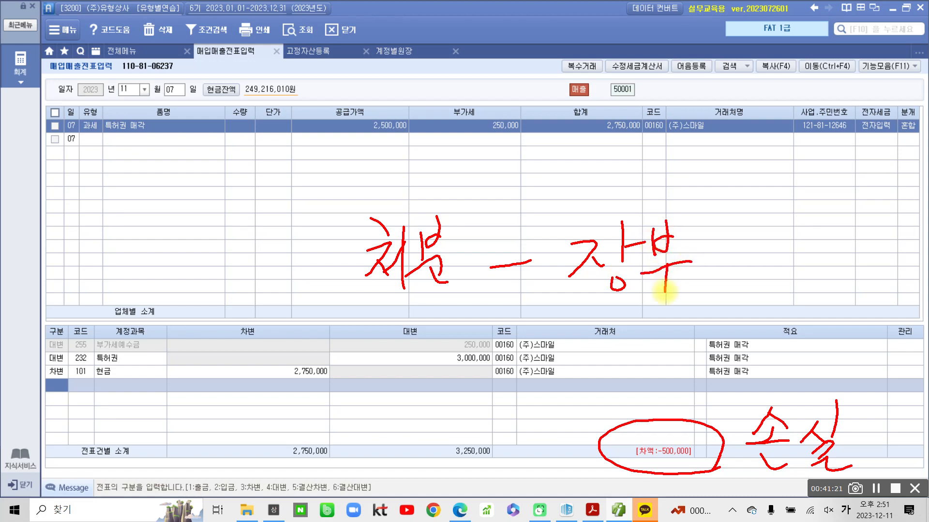
mouse_move(401, 99)
left_mouse_down()
mouse_move(382, 144)
mouse_move(411, 109)
mouse_move(410, 142)
left_mouse_up()
mouse_move(342, 183)
left_mouse_down()
mouse_move(358, 204)
mouse_move(375, 193)
left_mouse_up()
left_click_drag(382, 208, 387, 223)
mouse_move(398, 173)
left_mouse_down()
mouse_move(394, 209)
mouse_move(410, 179)
left_mouse_up()
mouse_move(412, 180)
left_mouse_down()
mouse_move(431, 182)
mouse_move(442, 203)
mouse_move(486, 170)
left_mouse_up()
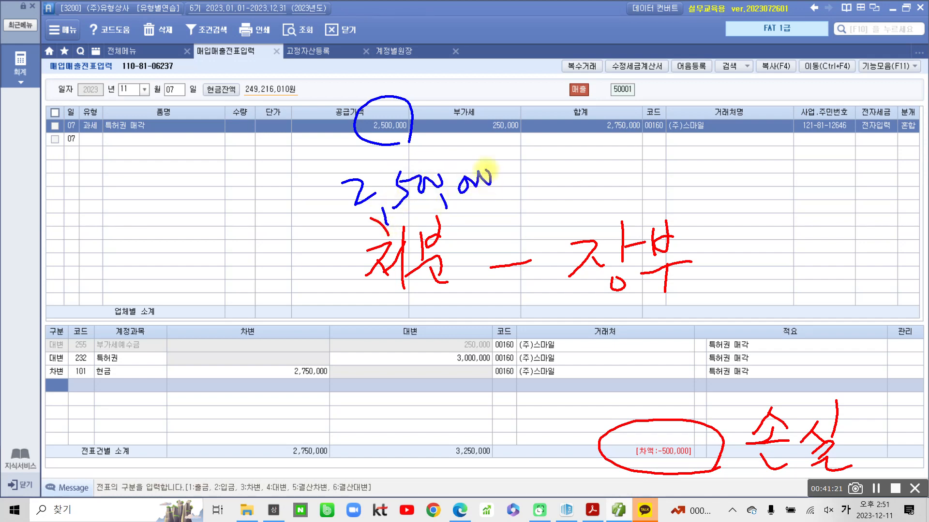
mouse_move(457, 352)
left_mouse_down()
mouse_move(464, 373)
mouse_move(450, 349)
left_mouse_up()
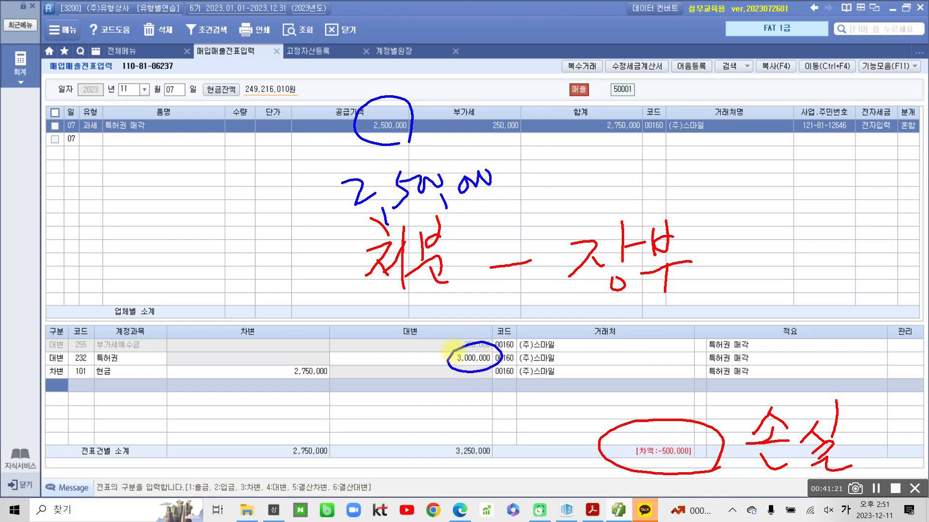
left_click_drag(514, 192, 533, 184)
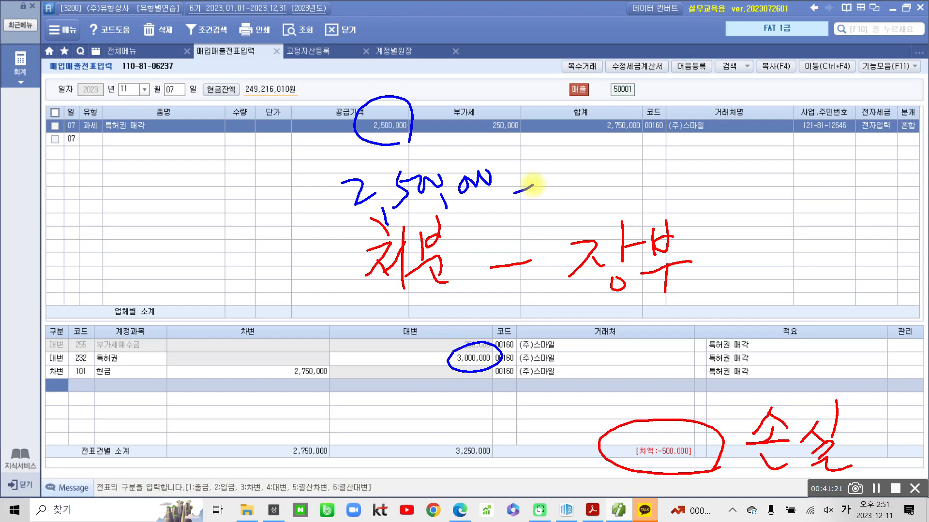
mouse_move(572, 159)
left_mouse_down()
mouse_move(585, 196)
mouse_move(606, 213)
mouse_move(638, 180)
mouse_move(663, 201)
mouse_move(711, 170)
mouse_move(715, 156)
left_mouse_up()
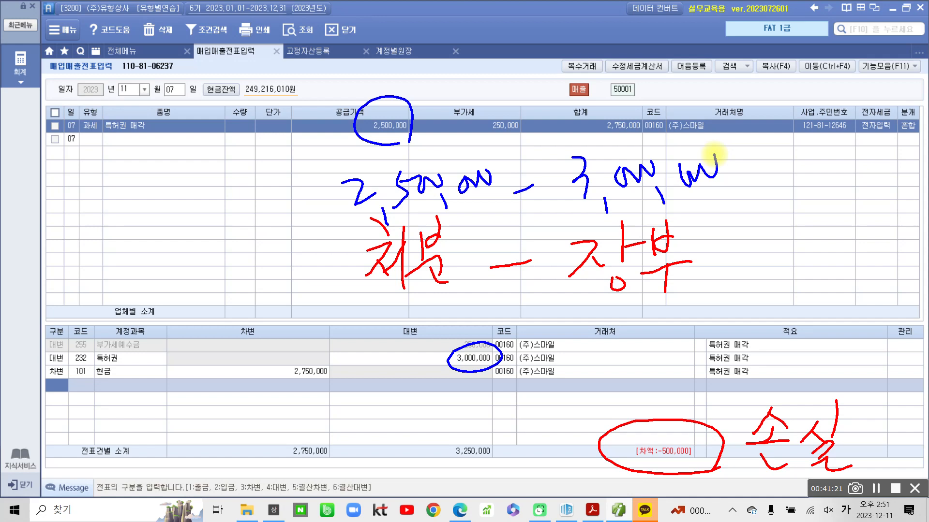
key("Escape")
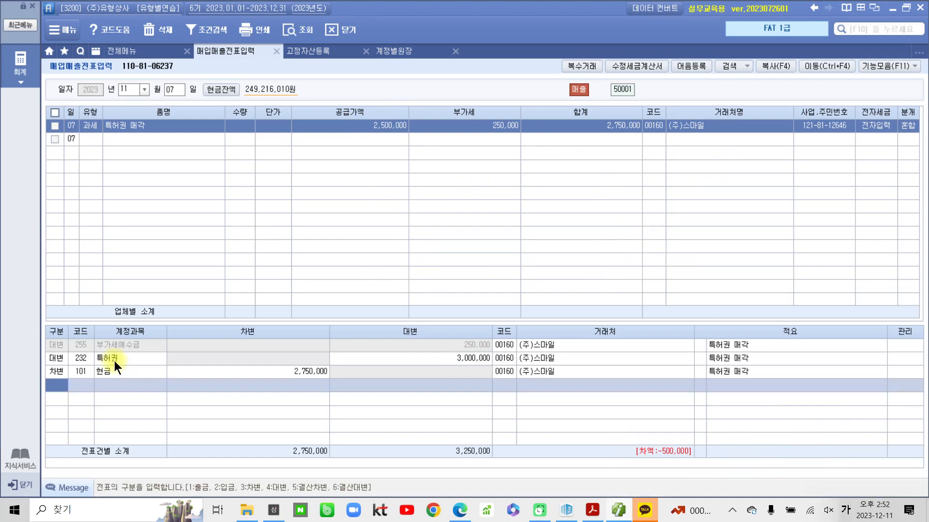
Start another 차변 line below 현금 and look up 유형 in its account code without choosing an account.
type("3")
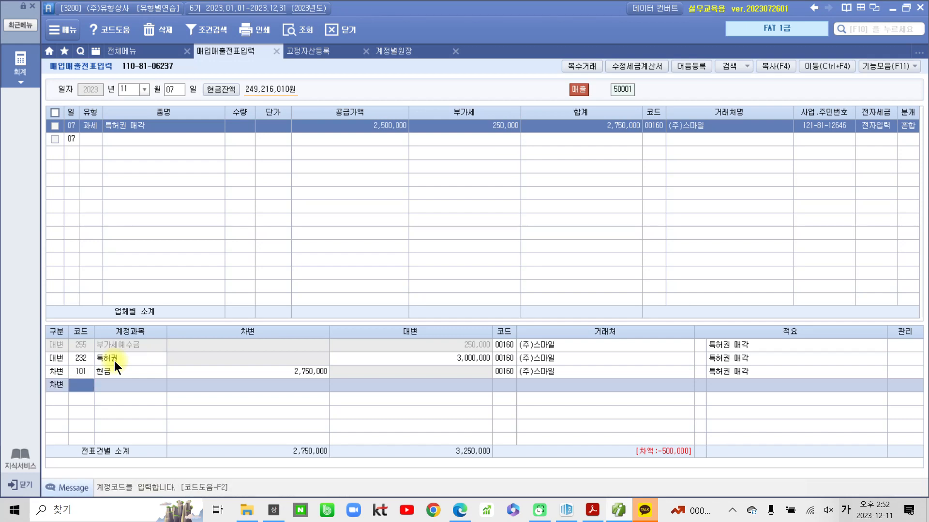
type("유형")
key("Return")
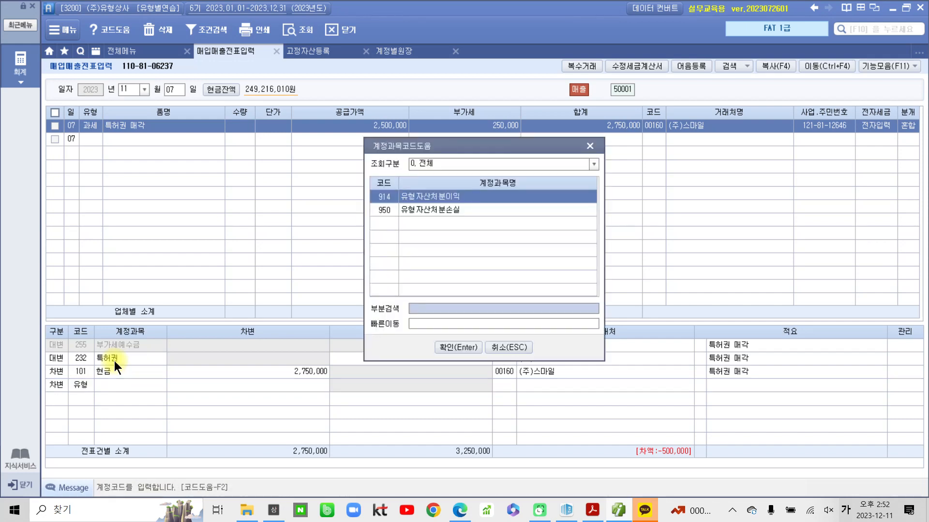
left_click(511, 353)
Look up 무형 in the new 차변 line's account code, assign 952 무형자산처분손실 and enter 500,000.
type("무형")
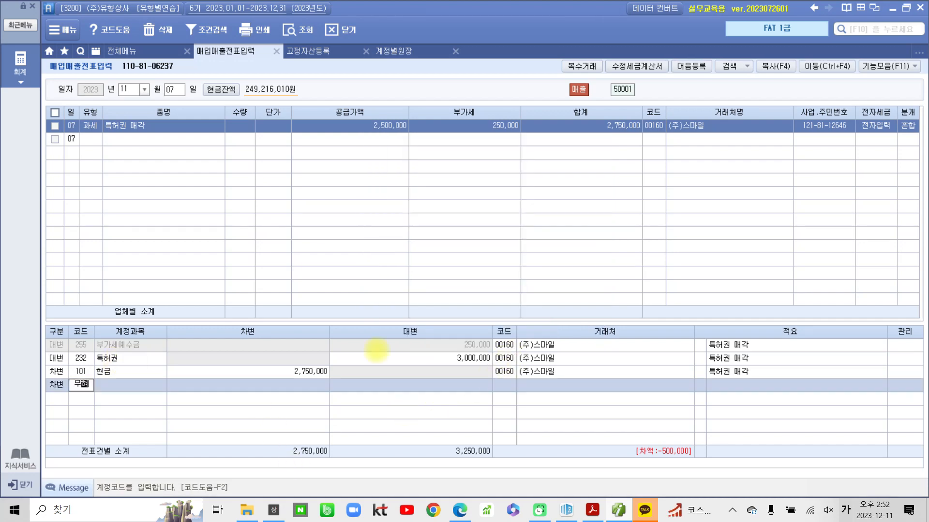
key("Return")
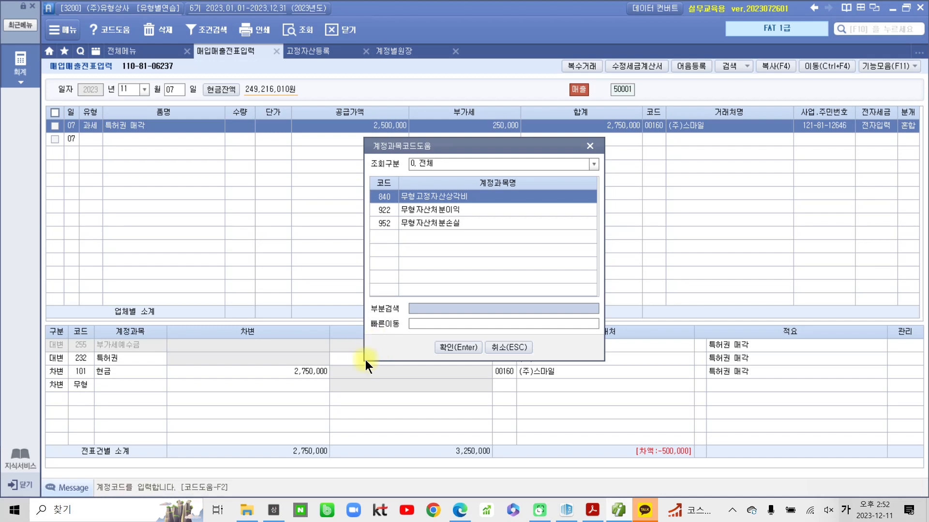
left_click(450, 224)
left_click(457, 348)
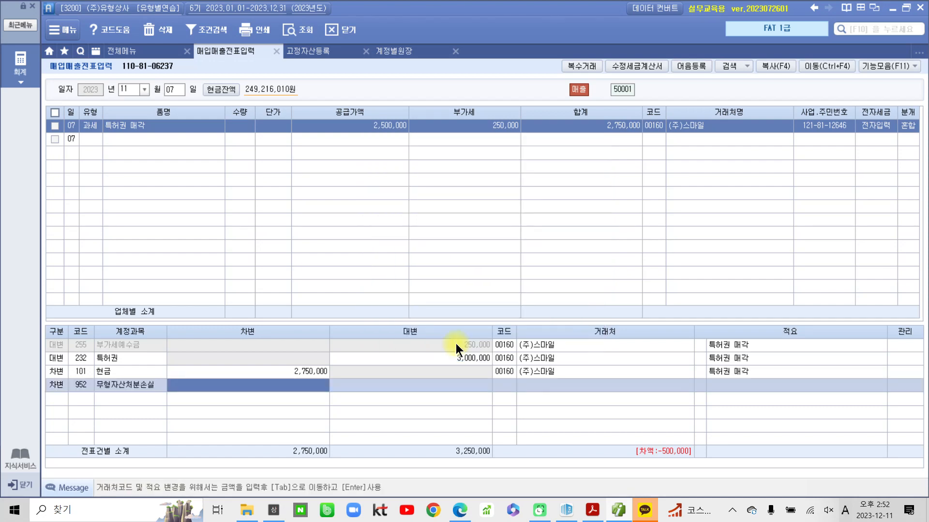
type("500")
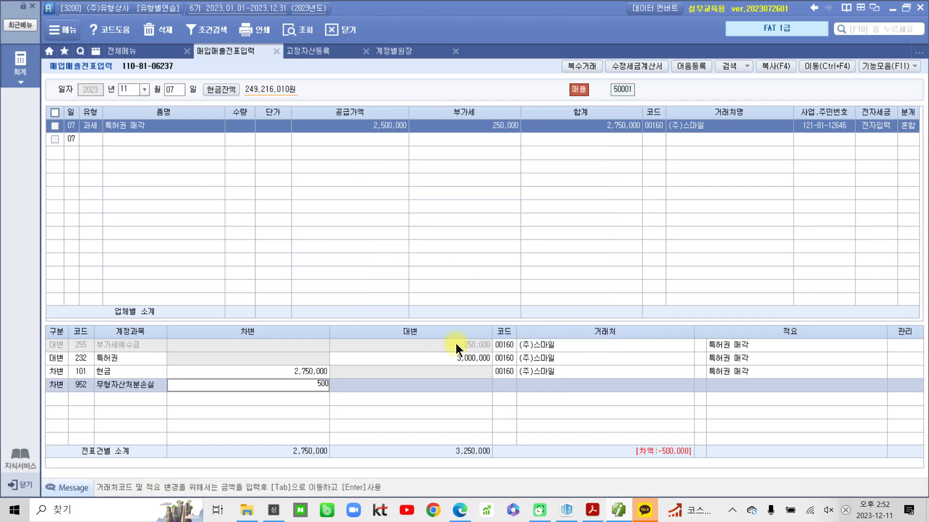
type(",000")
key("Return")
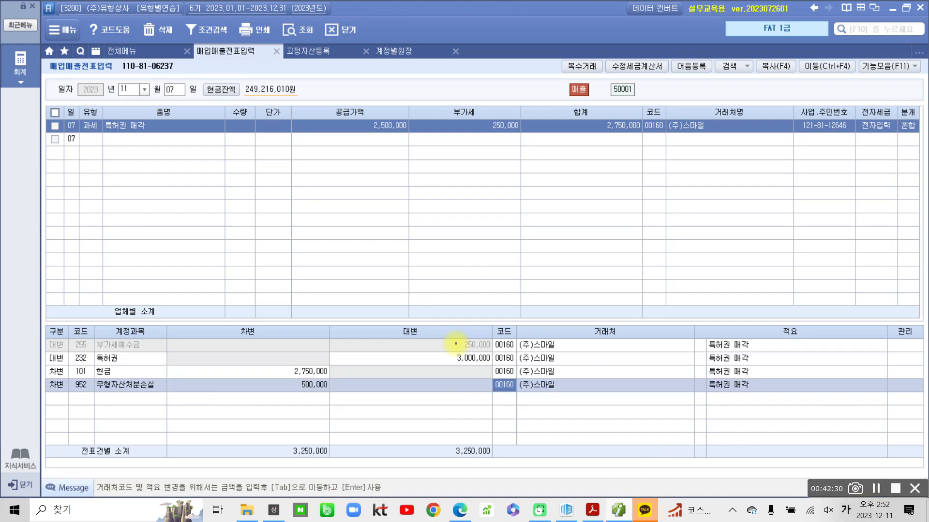
mouse_move(571, 411)
left_mouse_down()
mouse_move(550, 293)
mouse_move(555, 445)
left_mouse_up()
mouse_move(285, 418)
left_mouse_down()
mouse_move(325, 478)
mouse_move(285, 432)
left_mouse_up()
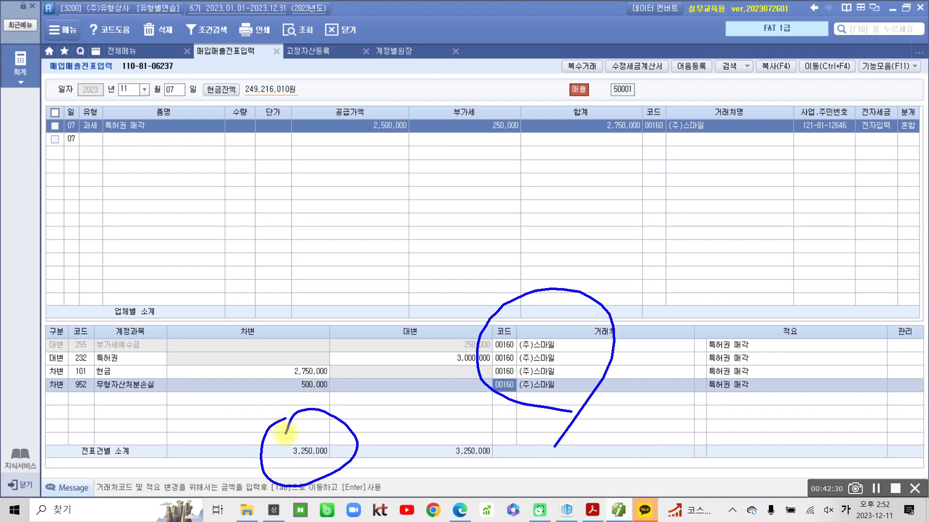
mouse_move(430, 439)
left_mouse_down()
mouse_move(486, 422)
mouse_move(433, 424)
left_mouse_up()
left_click_drag(377, 438, 405, 436)
left_click_drag(382, 464, 408, 454)
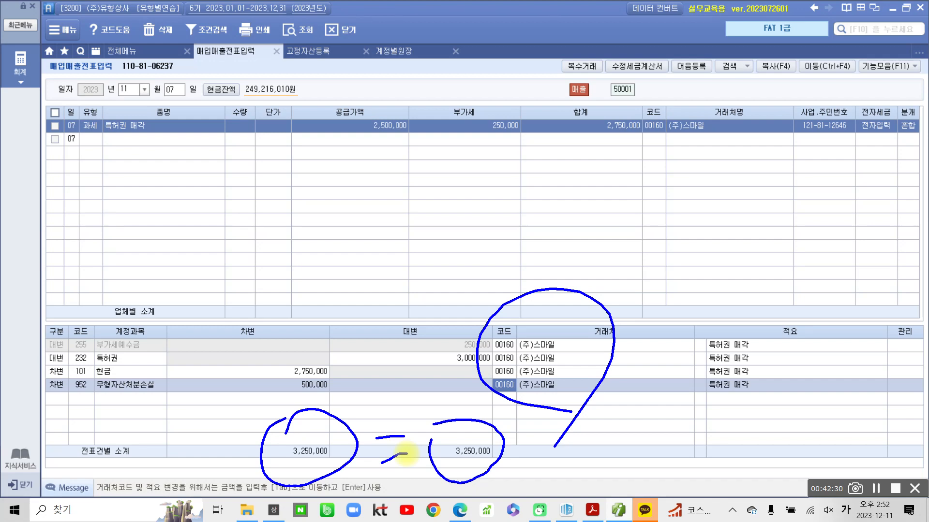
key("Escape")
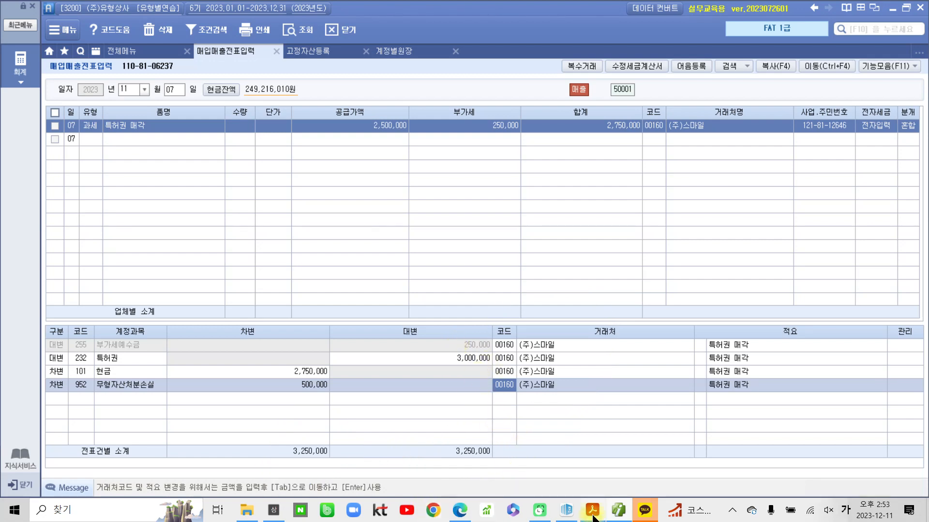
Open the 부가가치세신고서 for October 1 to December 31, 2023 and examine its 과세 세금계산서발급분 row.
left_click(614, 517)
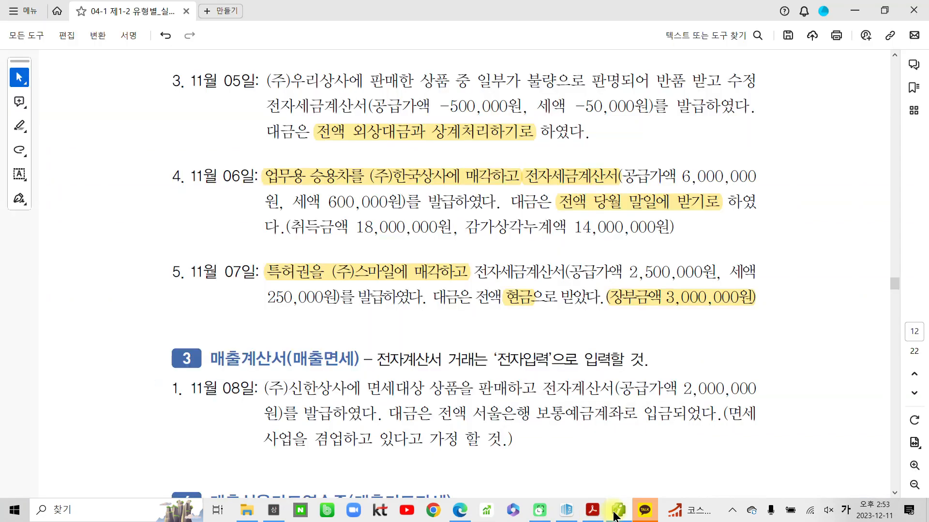
left_click(630, 513)
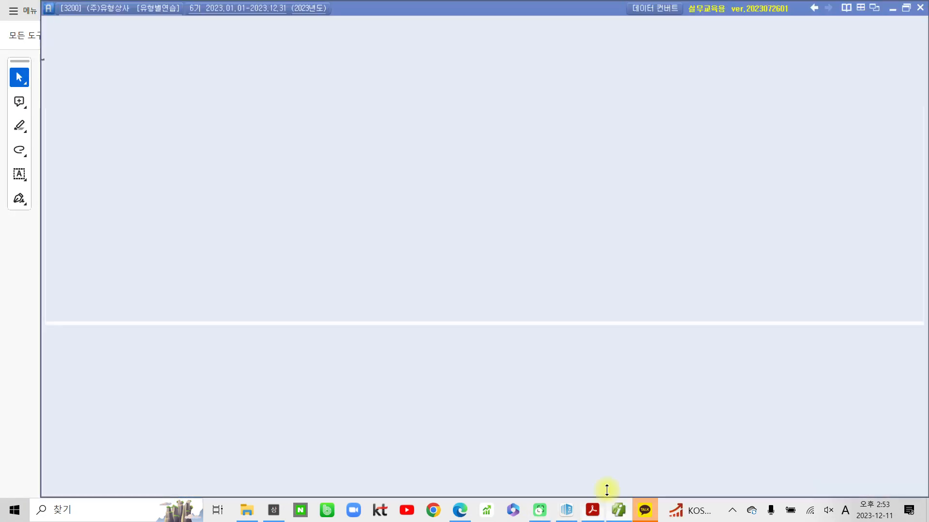
left_click(135, 48)
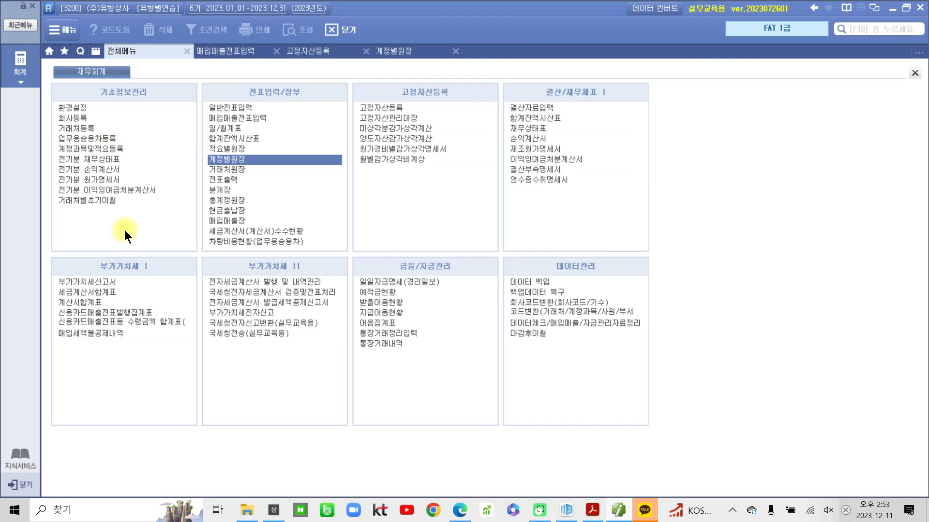
left_click(106, 281)
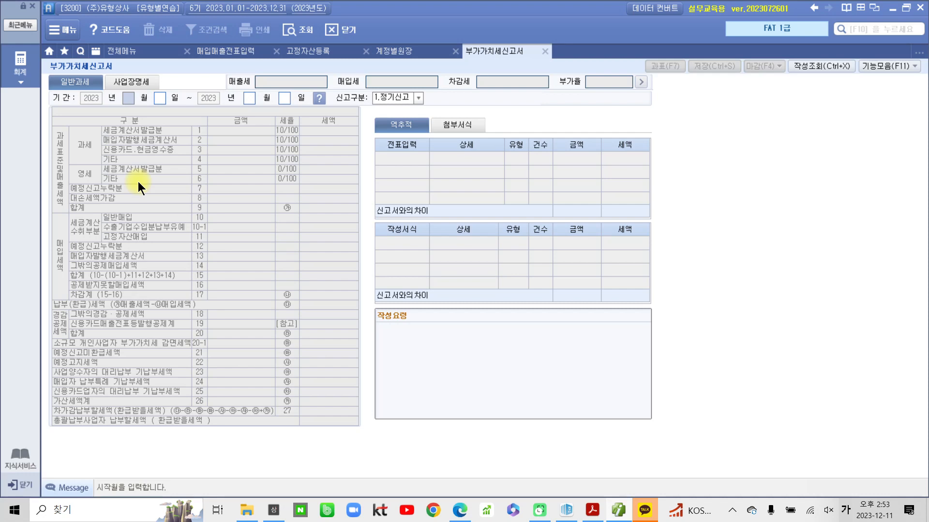
type("10")
key("Return")
type("12")
key("Return")
key("Return")
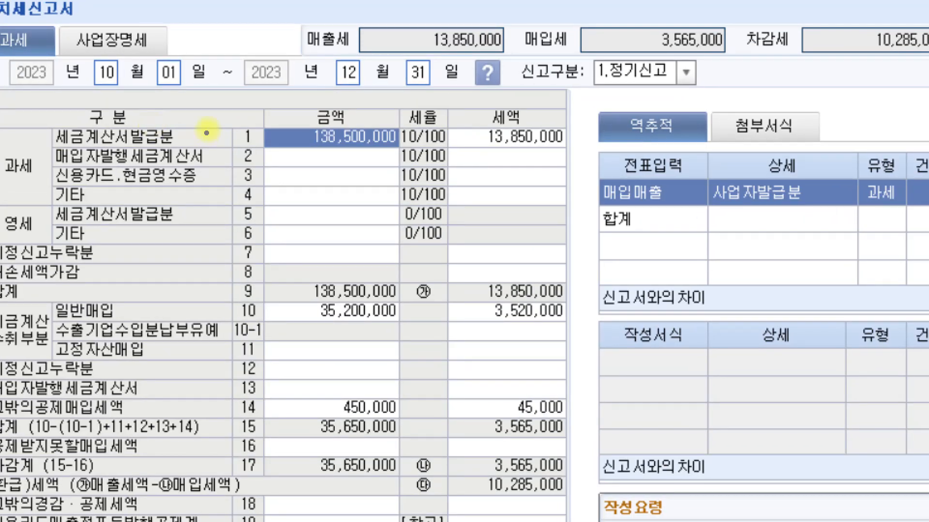
left_click_drag(54, 120, 183, 145)
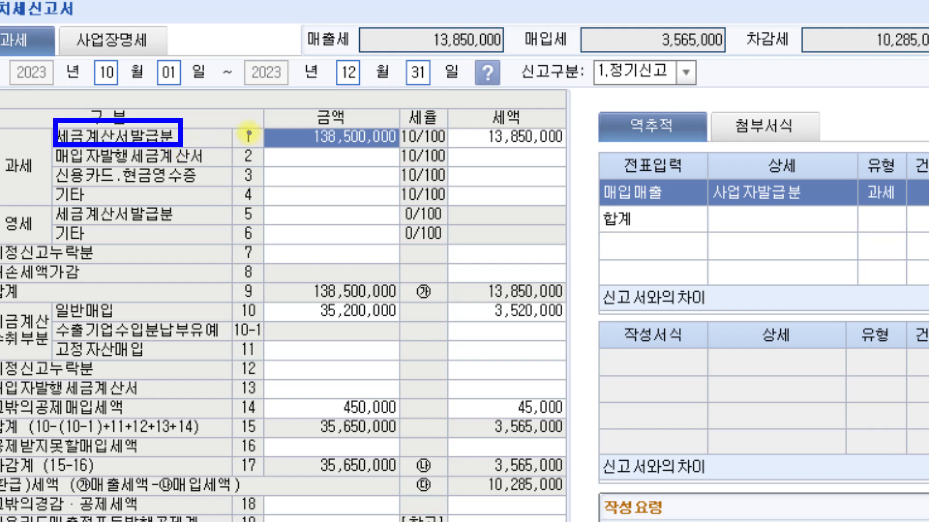
Examine the 그밖의공제매입세액 breakdown and the 과세 세금계산서발급분 row in the 부가가치세신고서.
mouse_move(235, 122)
left_mouse_down()
mouse_move(520, 163)
mouse_move(589, 151)
left_mouse_up()
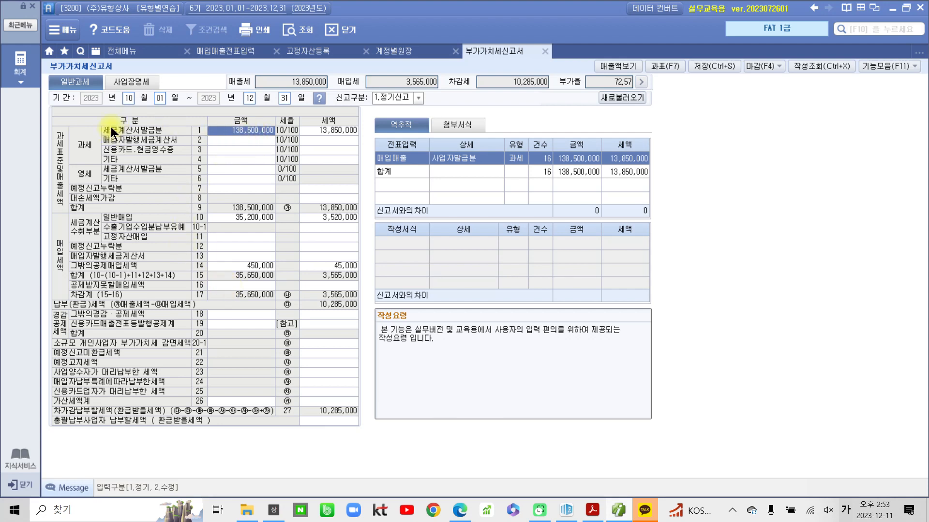
left_click(343, 266)
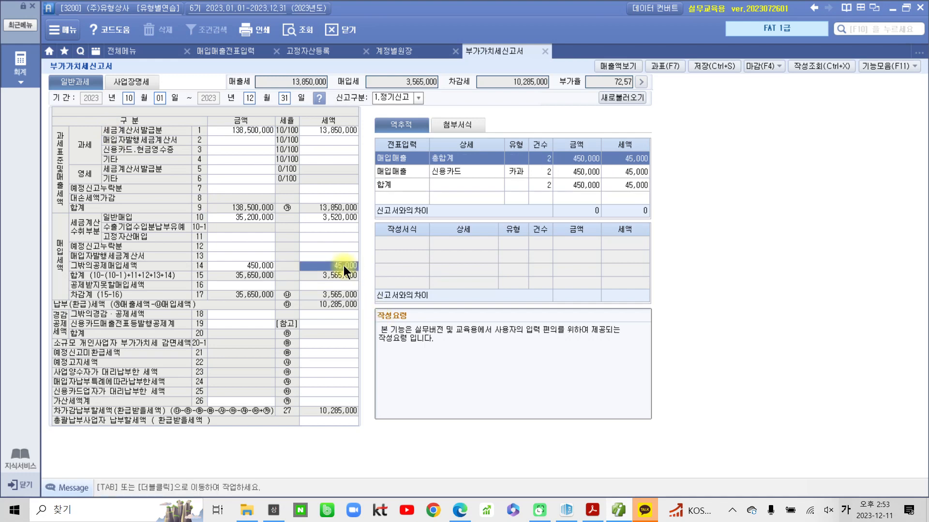
double_click(343, 265)
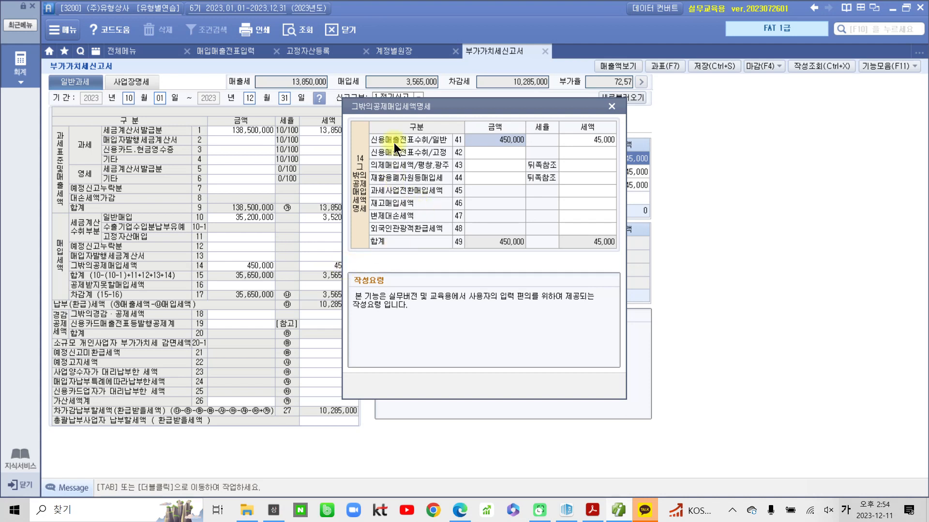
left_click(608, 106)
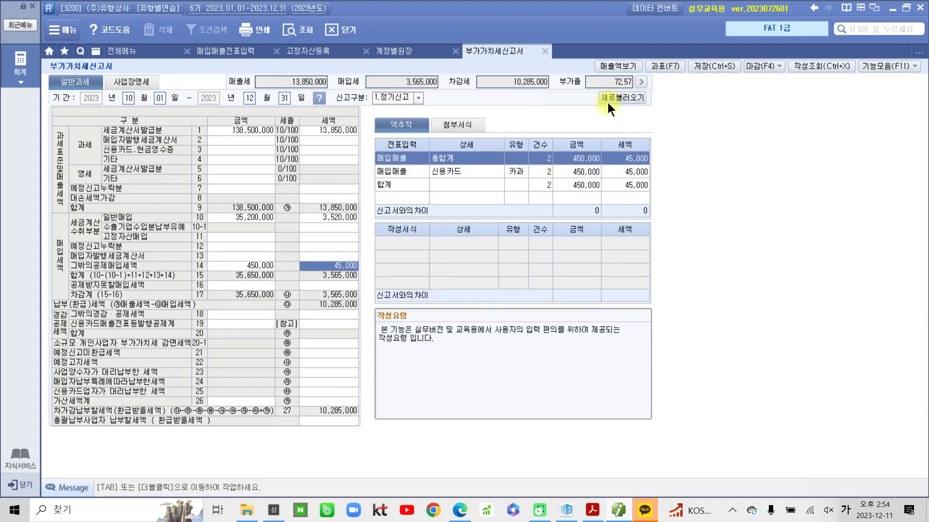
left_click(208, 134)
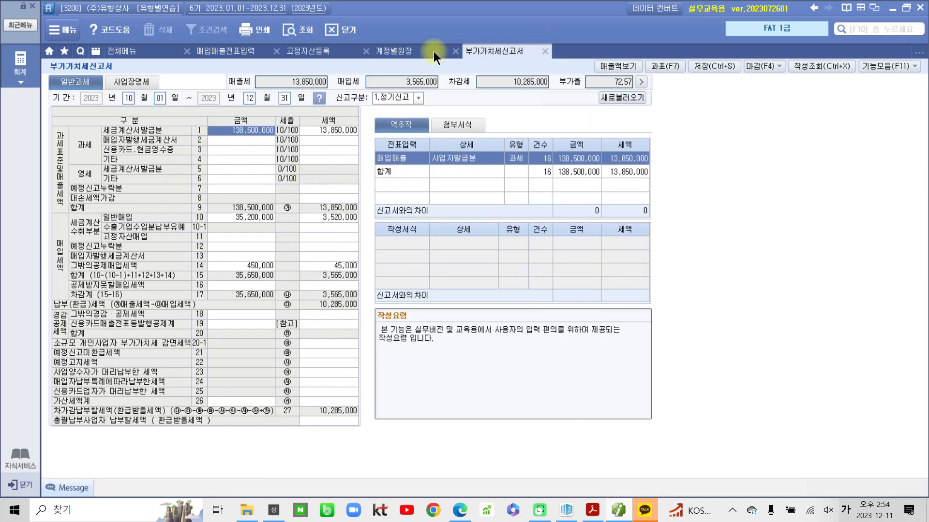
Close the 계정별원장 and return to the November 7 voucher in 매입매출전표입력.
left_click(399, 50)
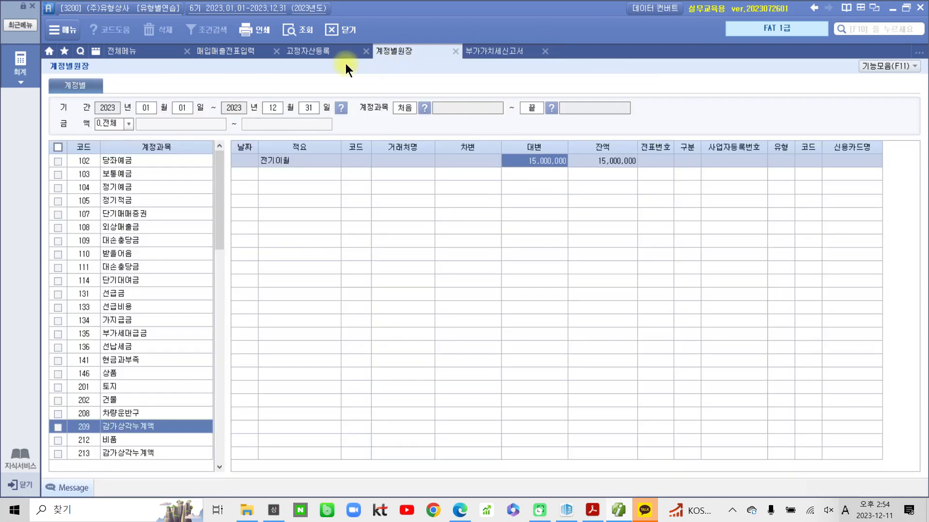
left_click(454, 51)
left_click(308, 51)
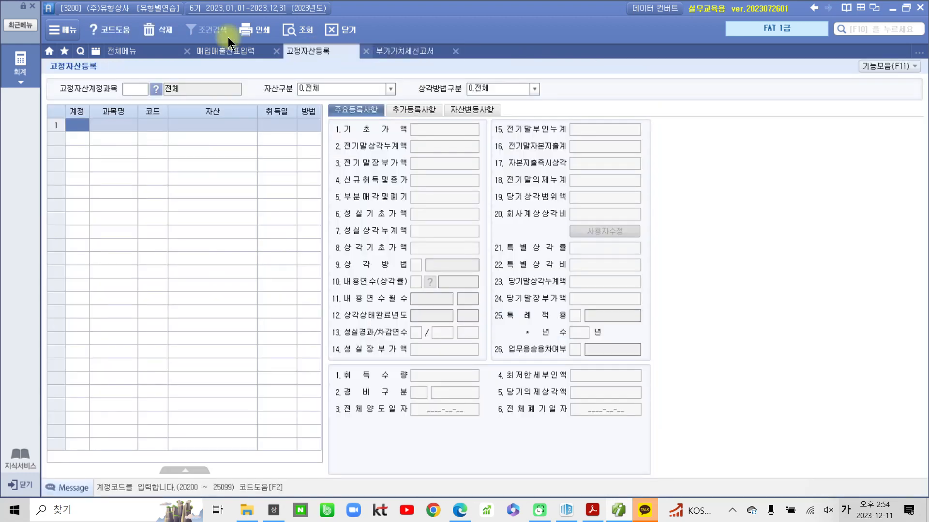
left_click(219, 48)
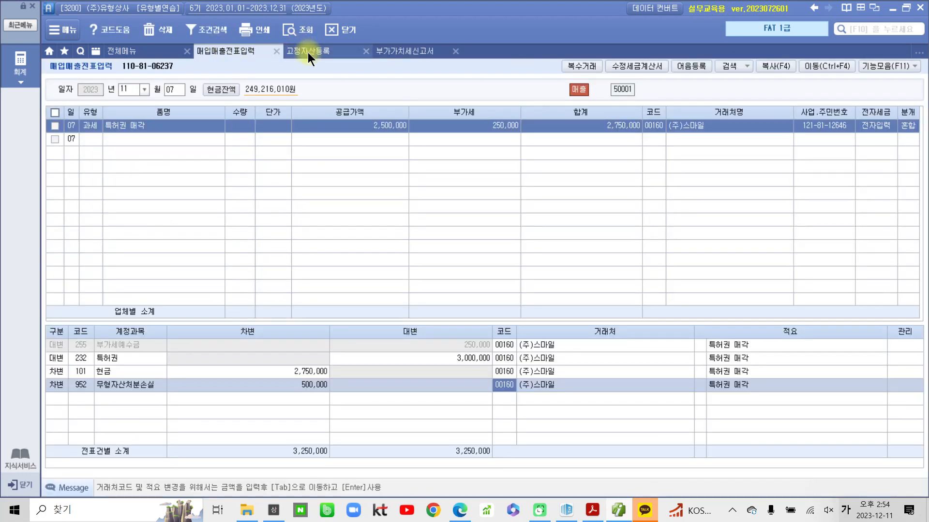
left_click(308, 51)
left_click(239, 51)
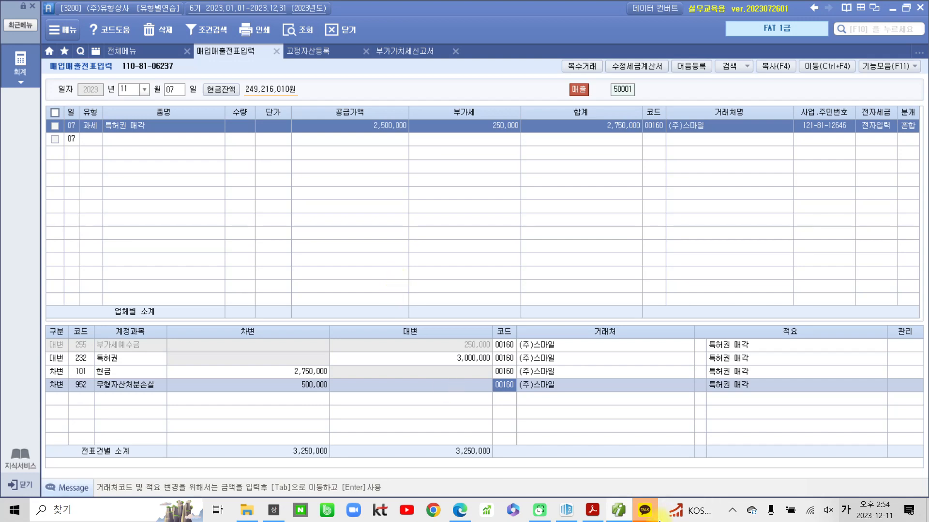
Switch to the exercise PDF and highlight 11월 08일, 전자계산서 and 입금되었다.( in the November 8 매출계산서 problem.
left_click(592, 510)
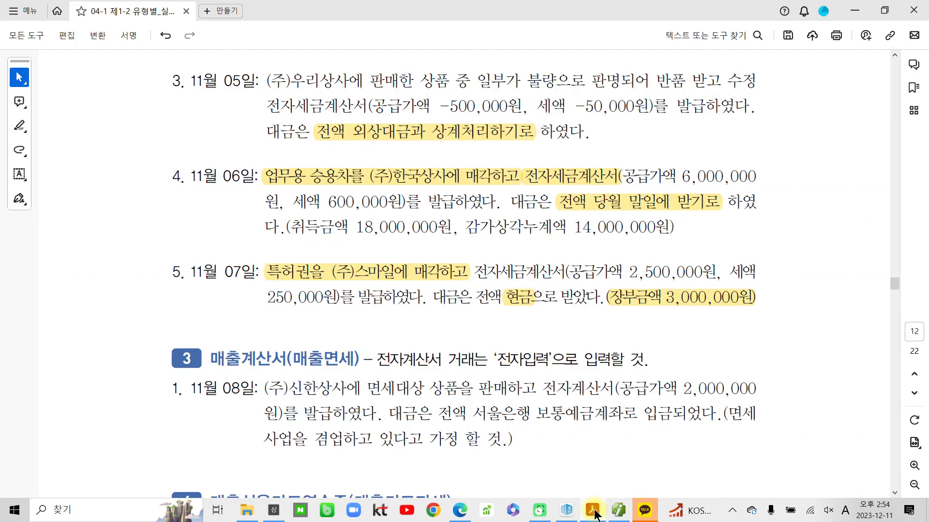
scroll(489, 414, "down", 4)
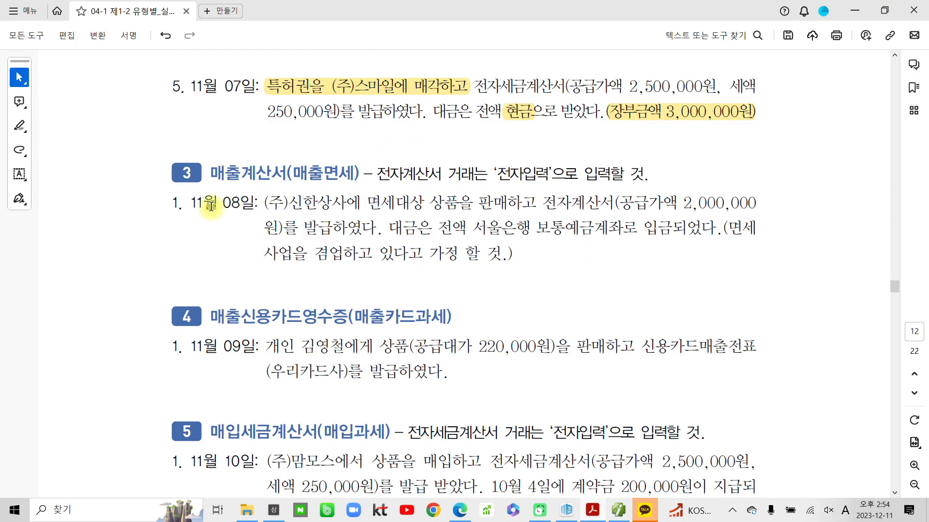
left_click_drag(191, 203, 256, 203)
left_click(259, 176)
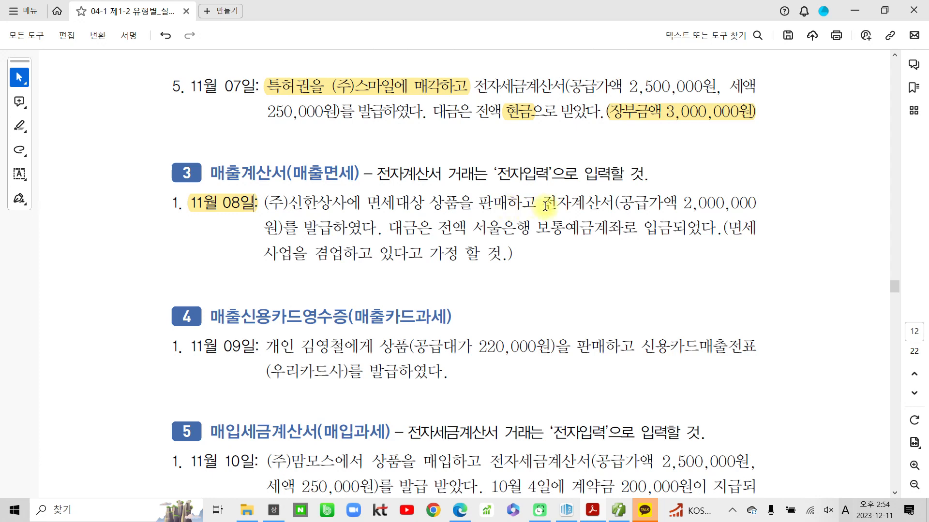
left_click_drag(542, 203, 613, 201)
left_click(628, 181)
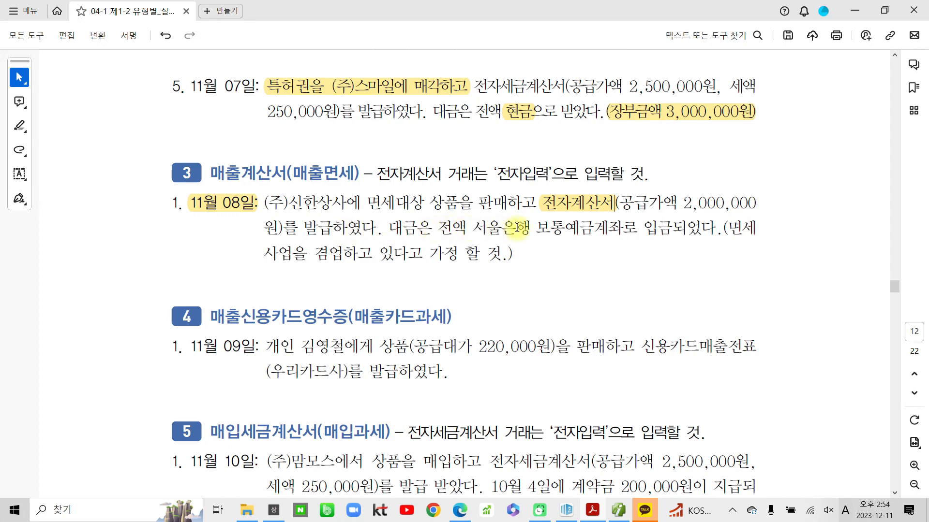
left_click_drag(643, 228, 729, 228)
left_click(743, 210)
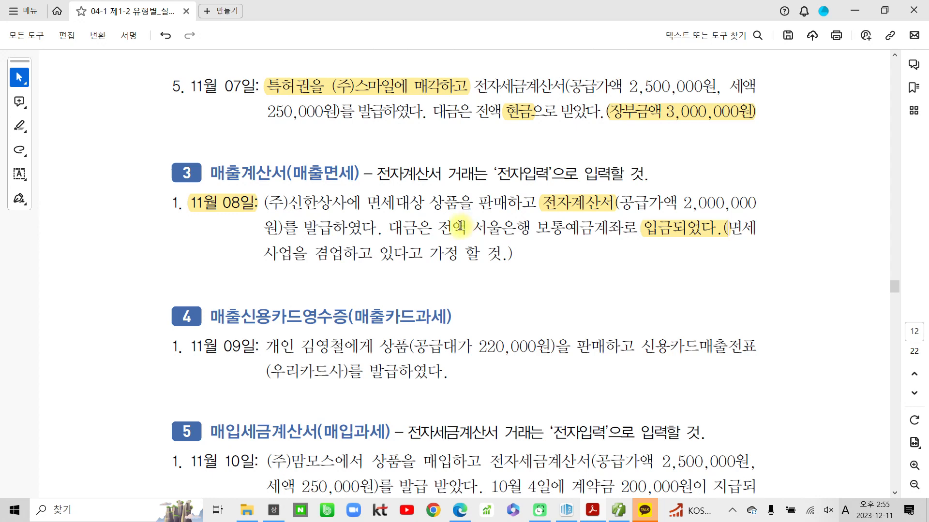
Switch back to the accounting program's 매입매출전표입력 and start a November 8 sales voucher of type 13 면세.
mouse_move(605, 513)
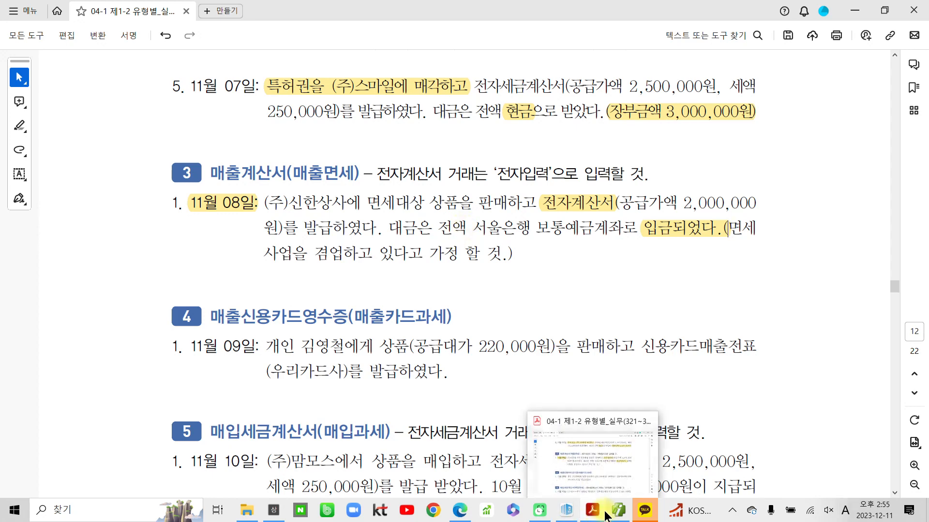
left_click(617, 515)
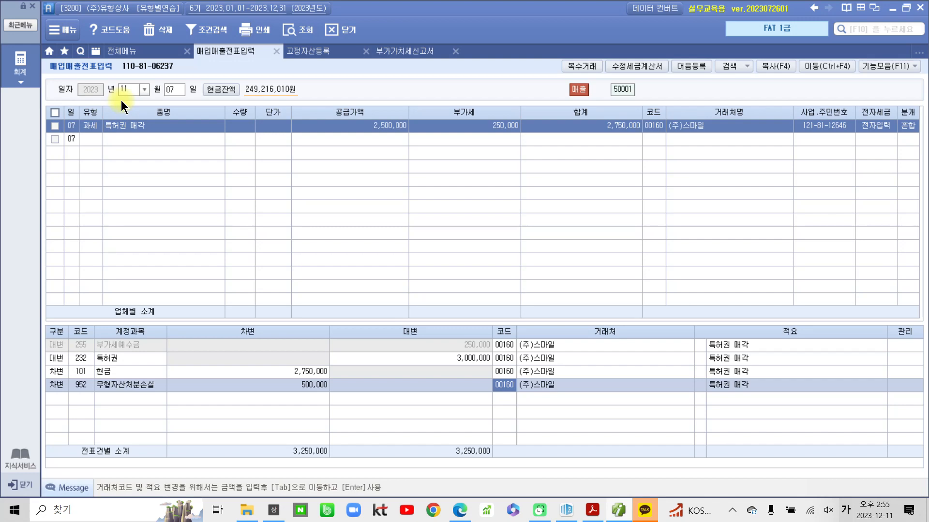
left_click(169, 90)
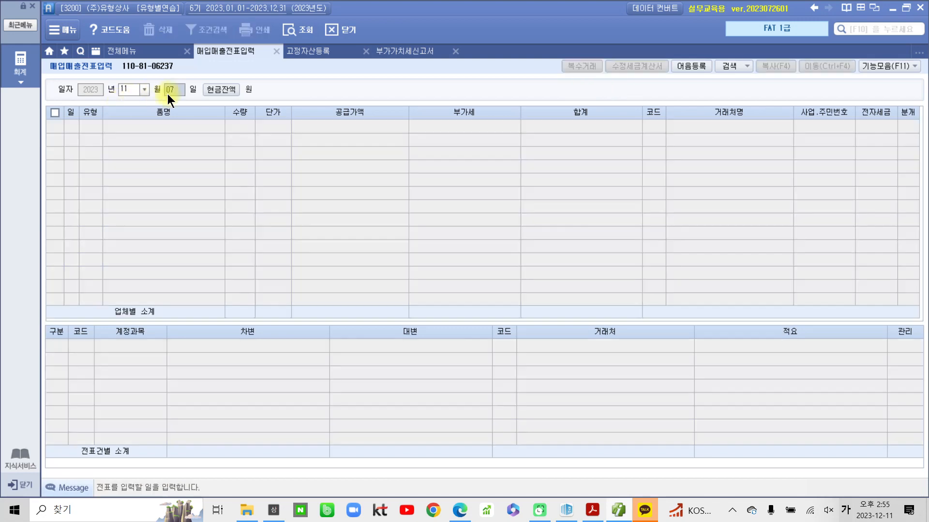
type("08")
key("Return")
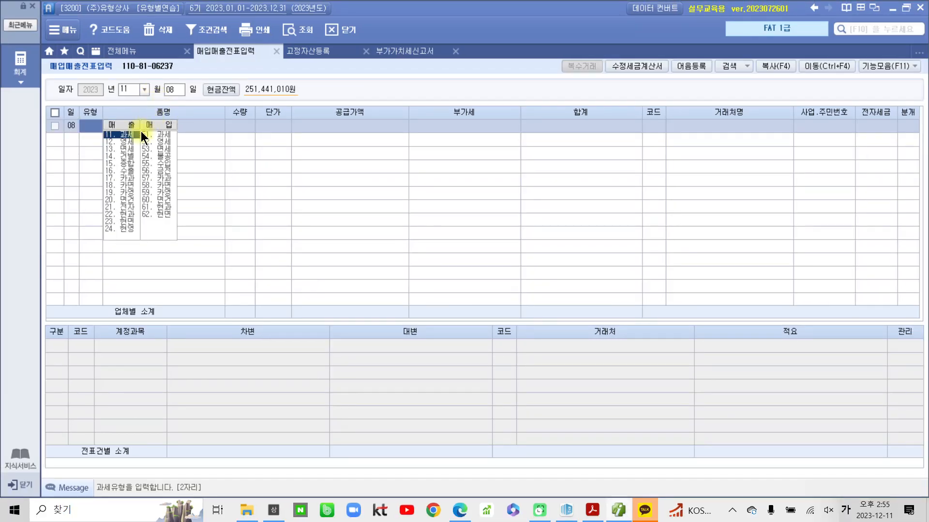
left_click(119, 150)
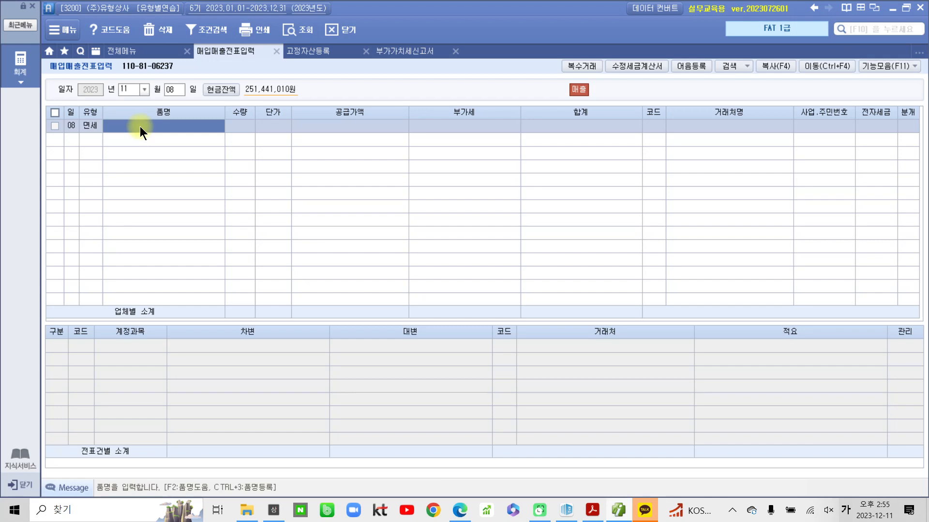
Enter 상품 as the item and 2,000,000 as the 공급가액, leaving quantity and unit price blank.
type("사")
type("품")
key("Return")
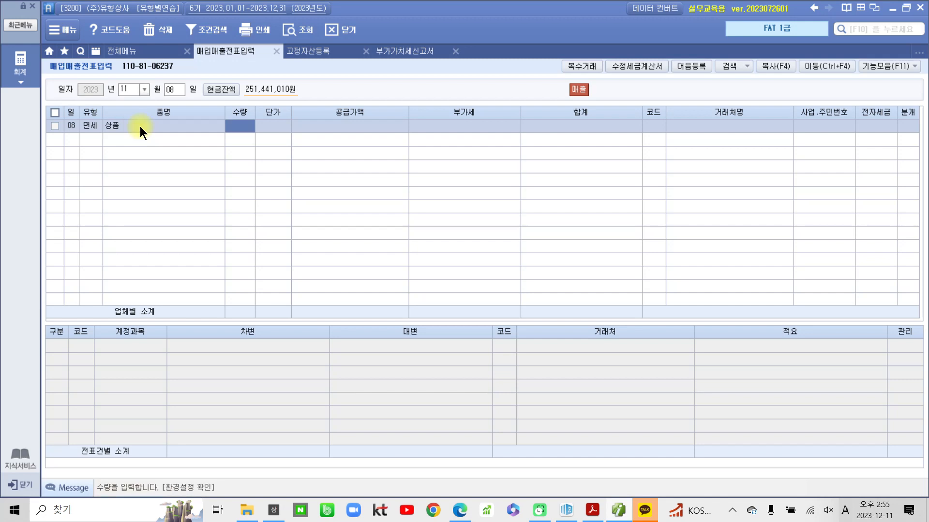
key("Return")
key("Return")
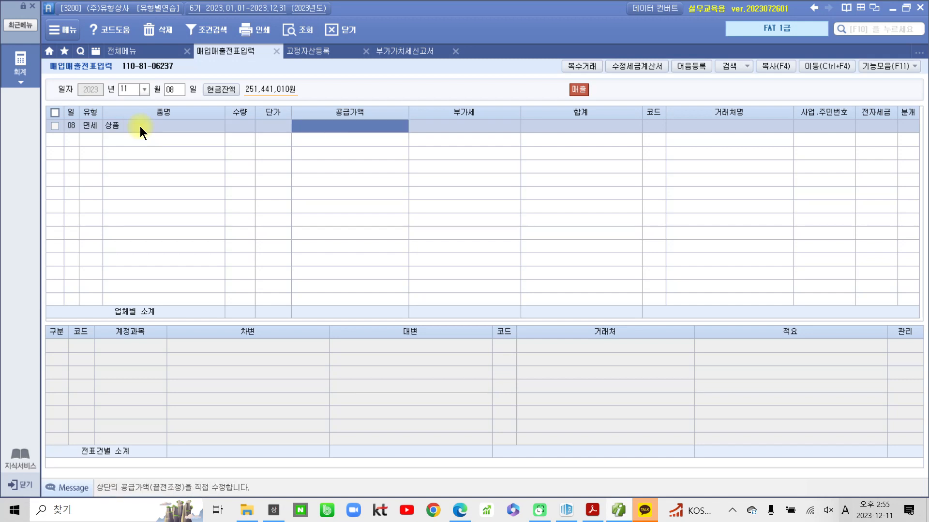
type("2")
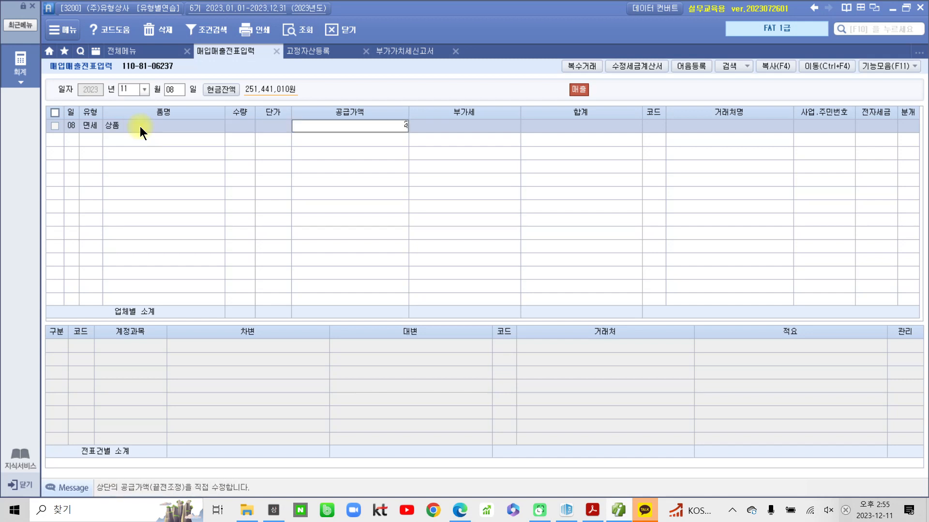
type(",000,000")
key("Return")
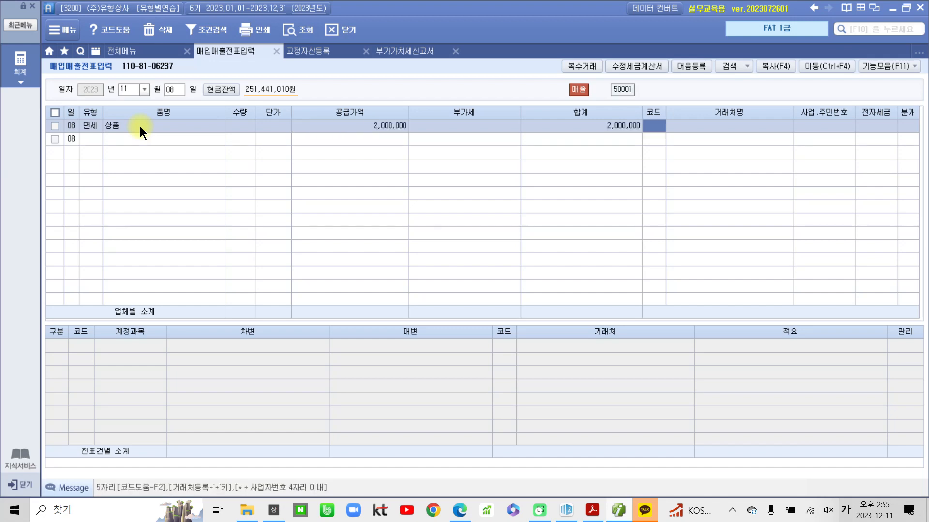
Look up 신한 and assign (주)신한상사 as the 거래처, with 전자세금 set to 전자입력 and 분개 to 혼합.
type("신하ㄴ")
key("Return")
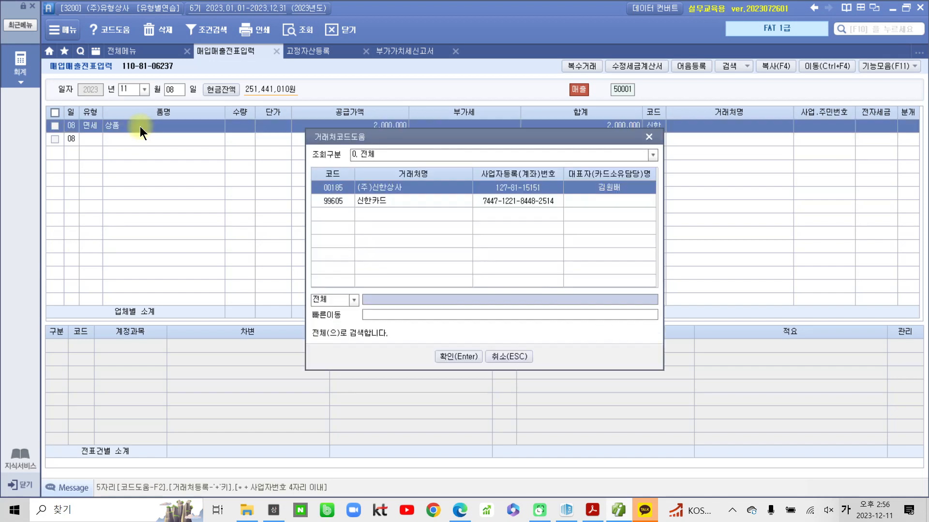
key("Return")
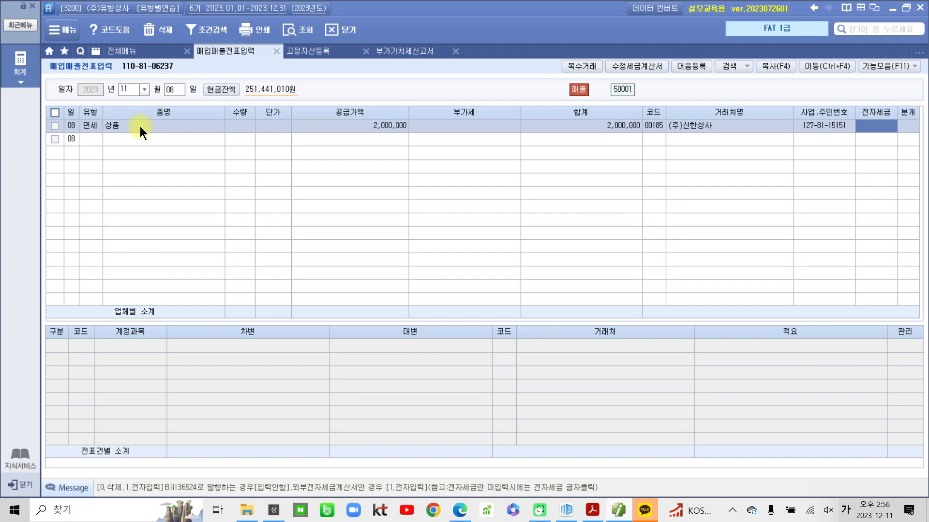
type("1")
key("Return")
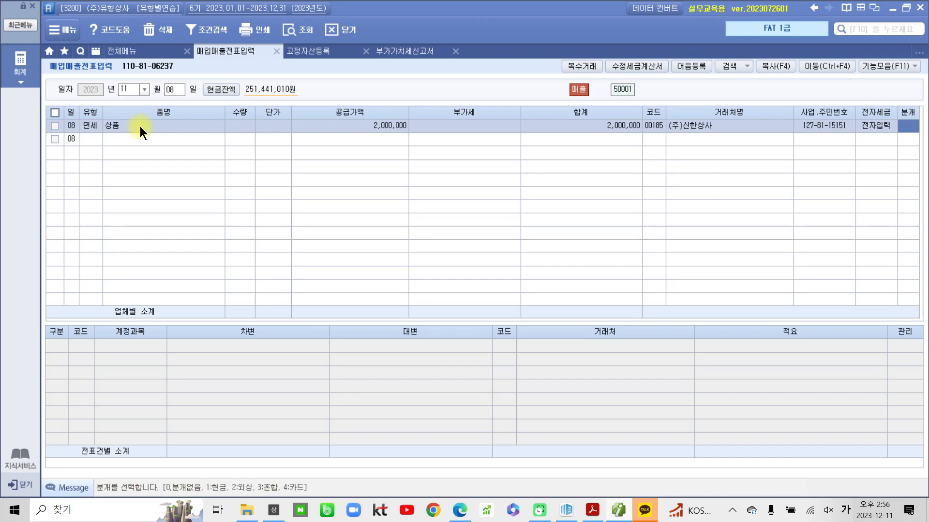
type("3")
key("Return")
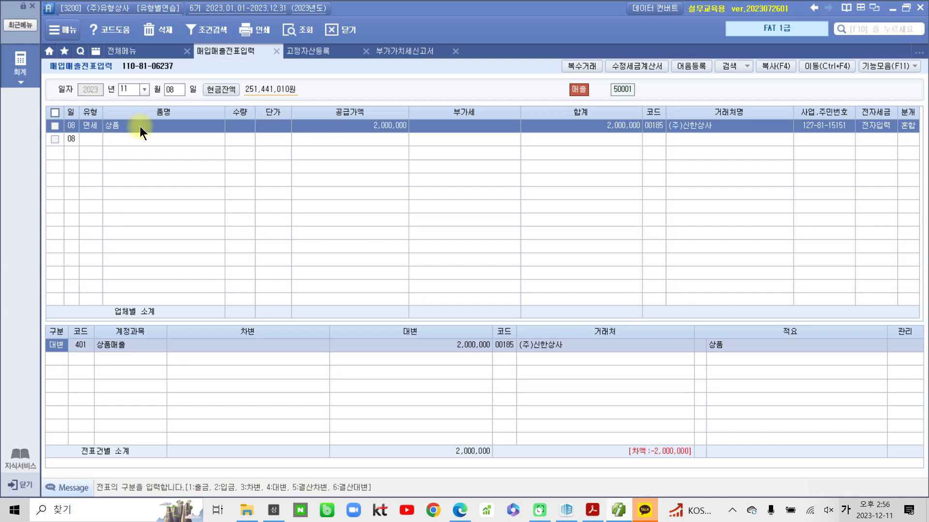
Add a 차변 line for account 103 보통예금 with an amount of 2,000,000 and move to its 거래처 code.
key("Down")
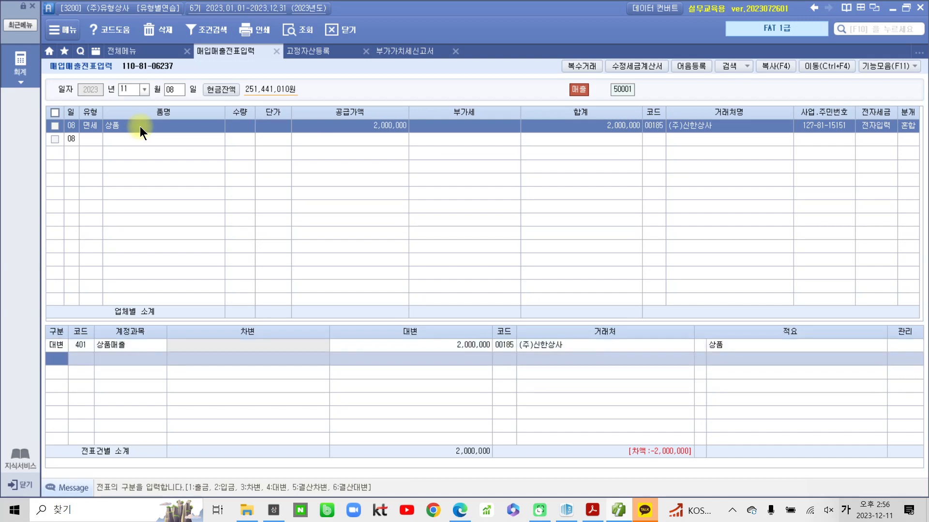
type("3")
key("Return")
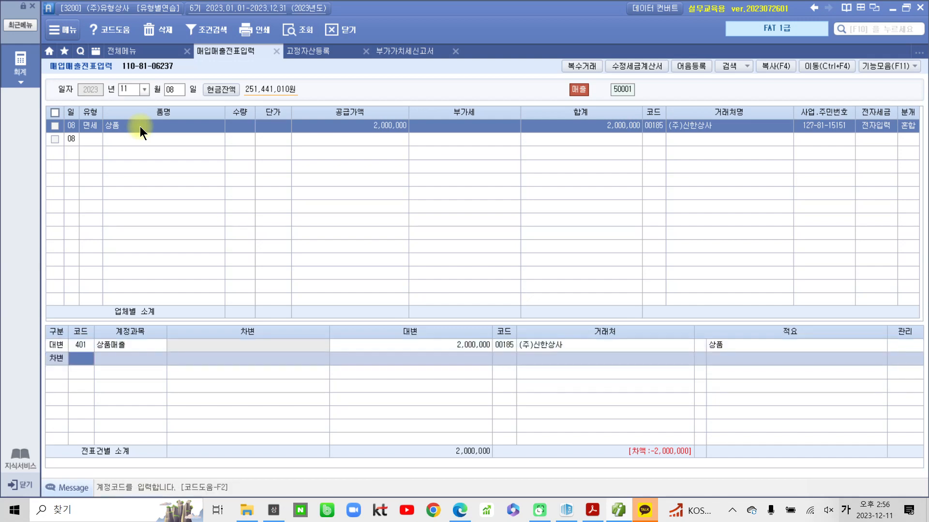
type("103")
key("Return")
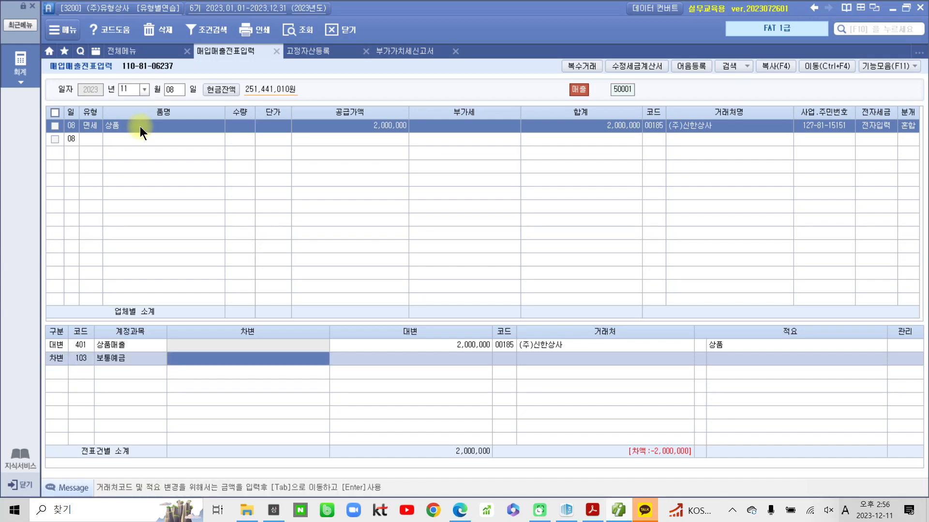
type("2000000")
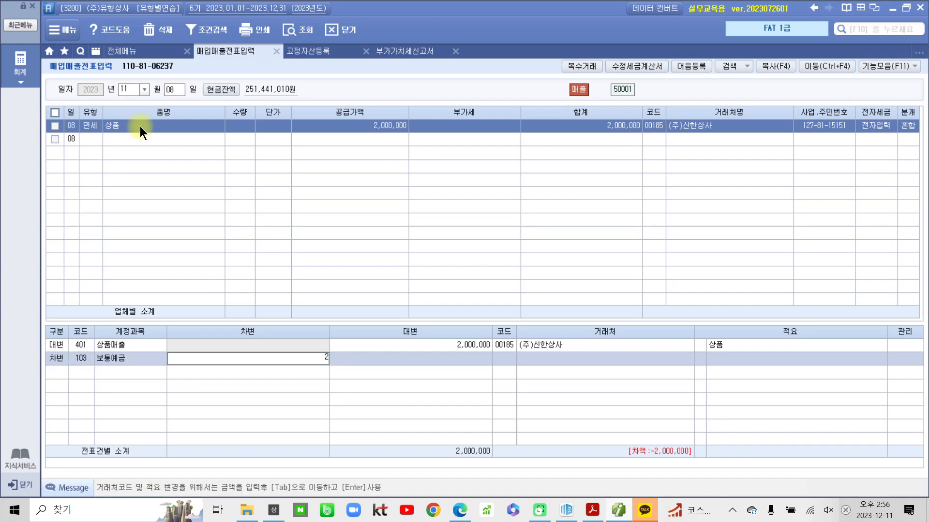
key("Tab")
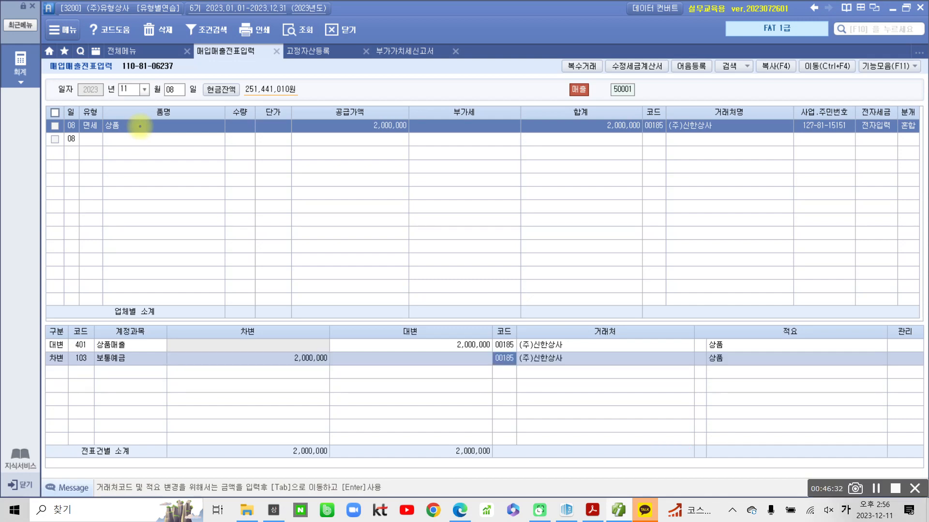
mouse_move(489, 341)
left_mouse_down()
mouse_move(483, 363)
mouse_move(523, 355)
mouse_move(479, 345)
mouse_move(588, 411)
left_mouse_up()
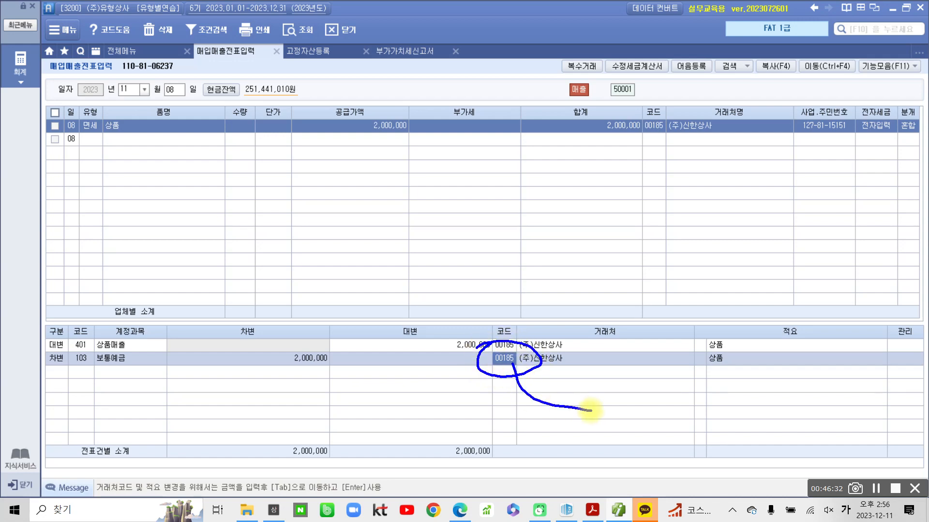
left_click_drag(506, 379, 522, 377)
left_click_drag(617, 370, 628, 382)
left_click_drag(609, 399, 648, 393)
mouse_move(625, 404)
left_mouse_down()
mouse_move(635, 427)
mouse_move(667, 382)
mouse_move(675, 396)
mouse_move(699, 386)
mouse_move(681, 419)
left_mouse_up()
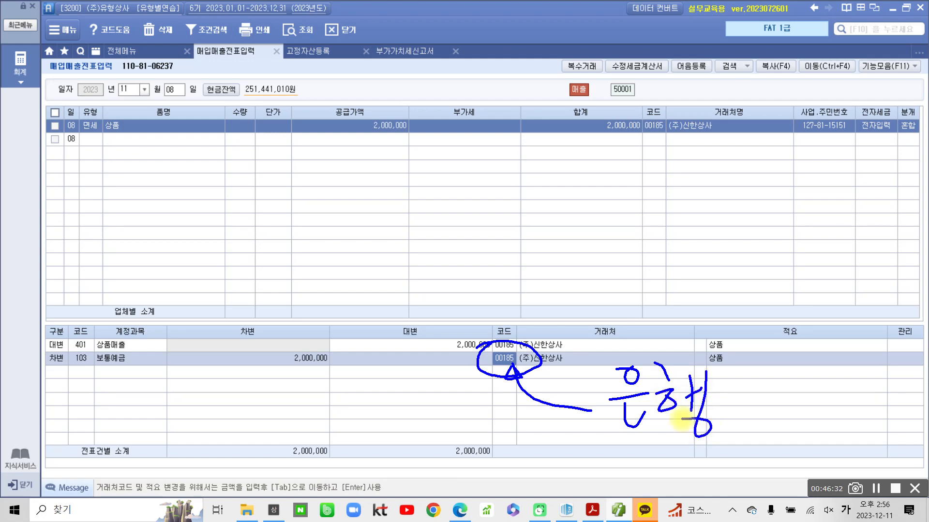
key("Escape")
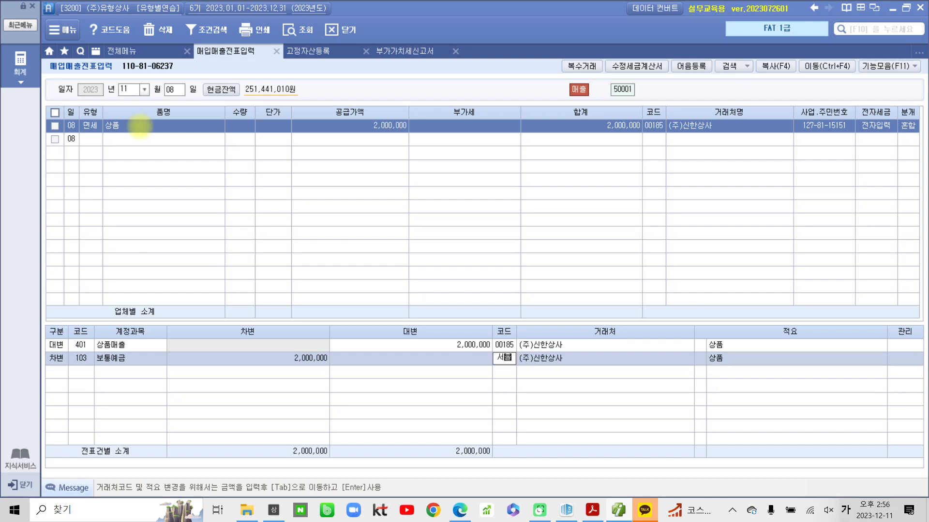
Look up 서울 and assign 98001 서울은행(보통) as the 거래처 of the 보통예금 line, saving the entry.
key("F2")
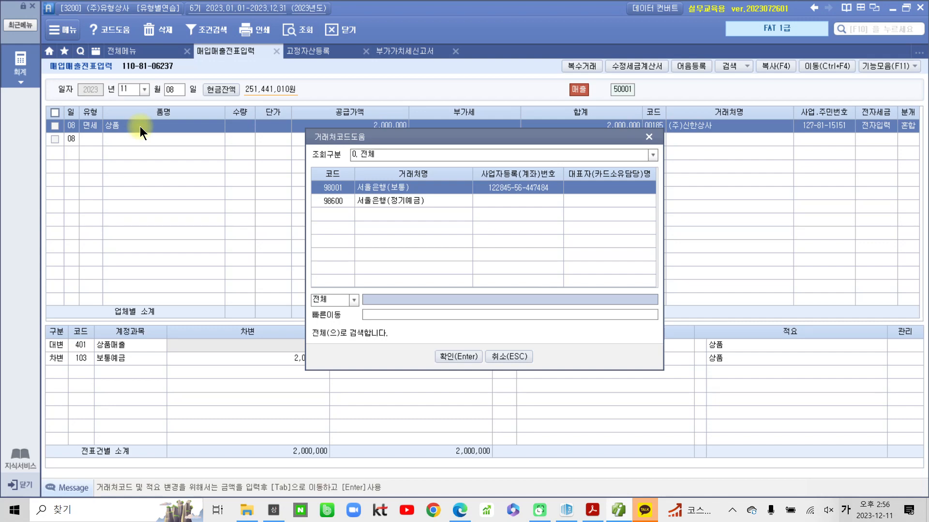
key("Return")
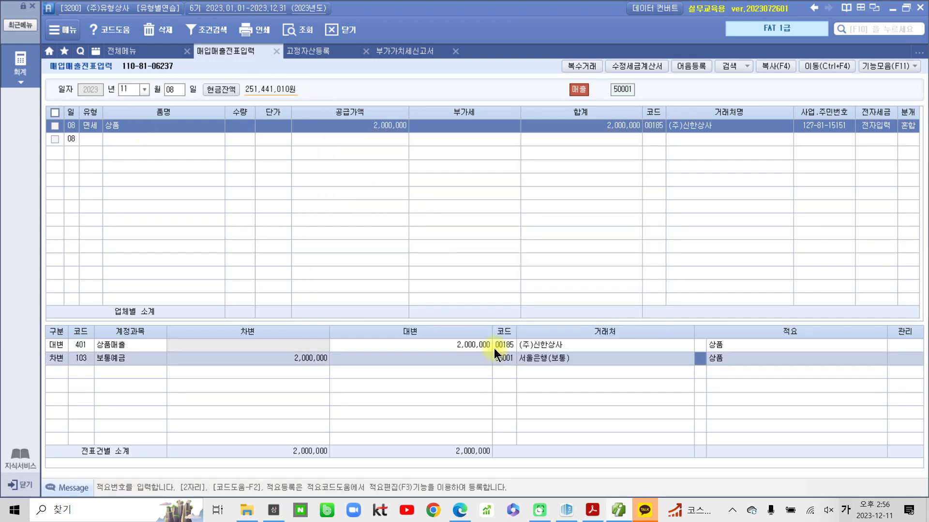
left_click(507, 347)
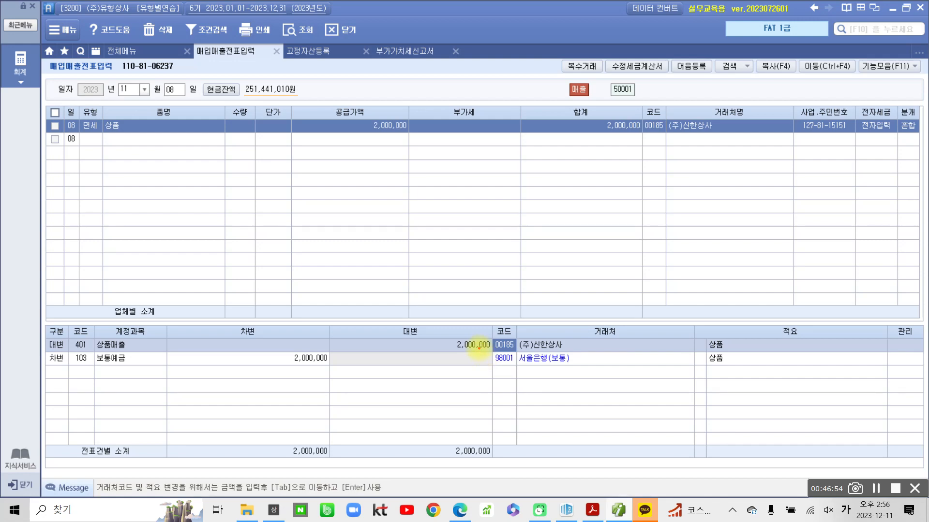
left_click_drag(478, 348, 588, 371)
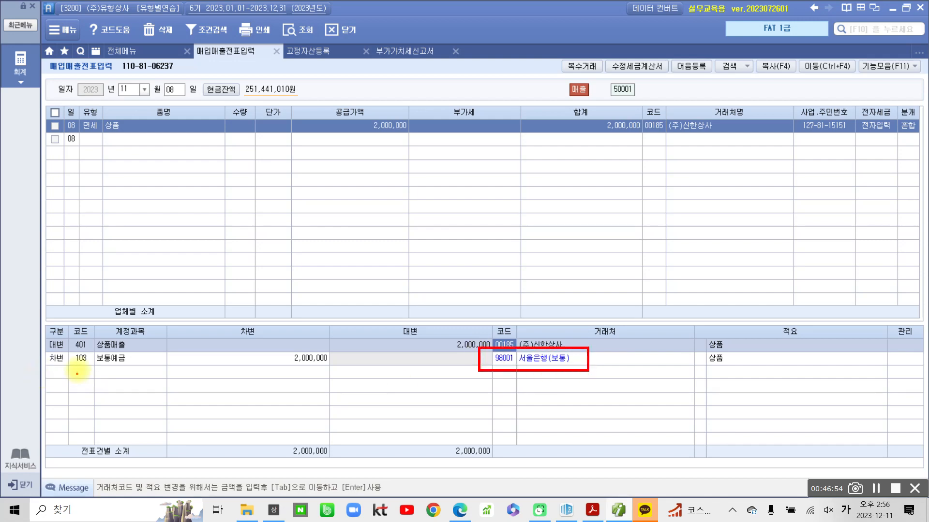
left_click_drag(76, 369, 160, 369)
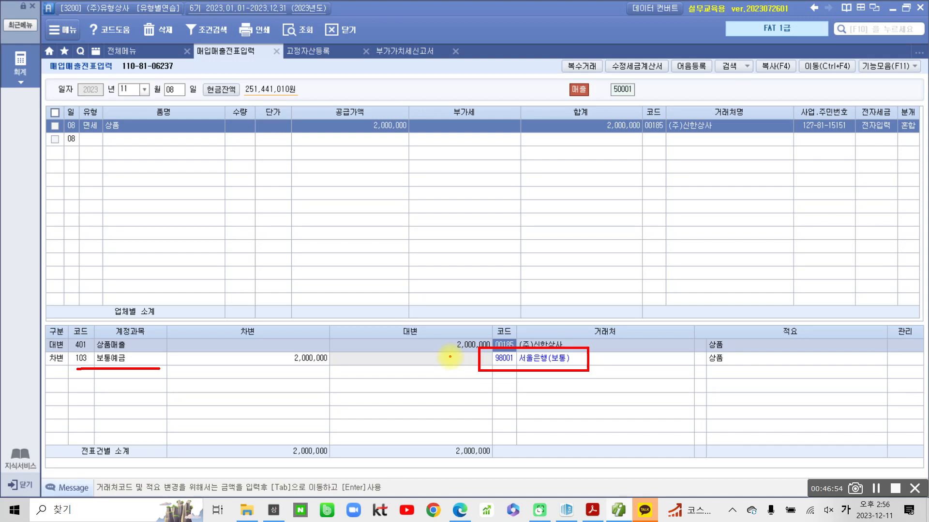
mouse_move(116, 117)
left_mouse_down()
mouse_move(101, 161)
mouse_move(117, 158)
left_mouse_up()
left_click_drag(74, 196, 79, 233)
mouse_move(91, 196)
left_mouse_down()
mouse_move(116, 213)
mouse_move(107, 234)
left_mouse_up()
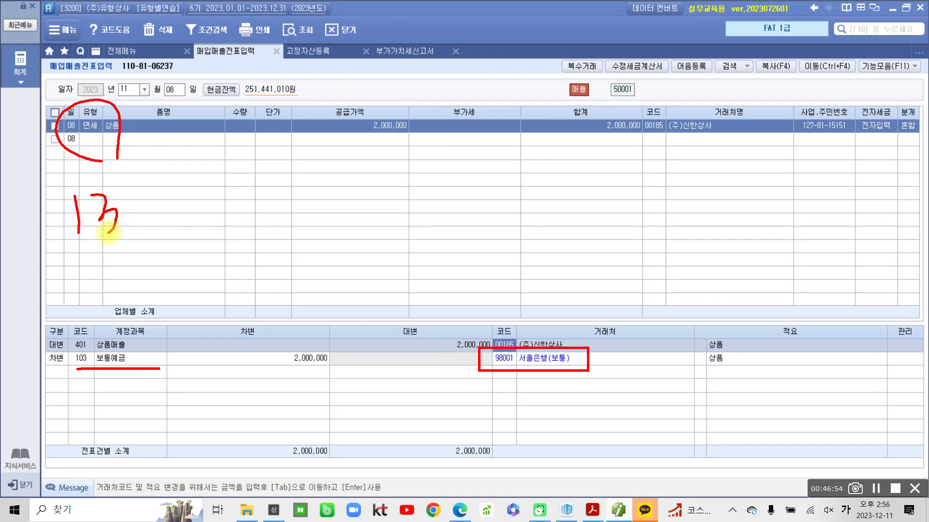
mouse_move(91, 263)
left_mouse_down()
mouse_move(133, 238)
mouse_move(130, 250)
left_mouse_up()
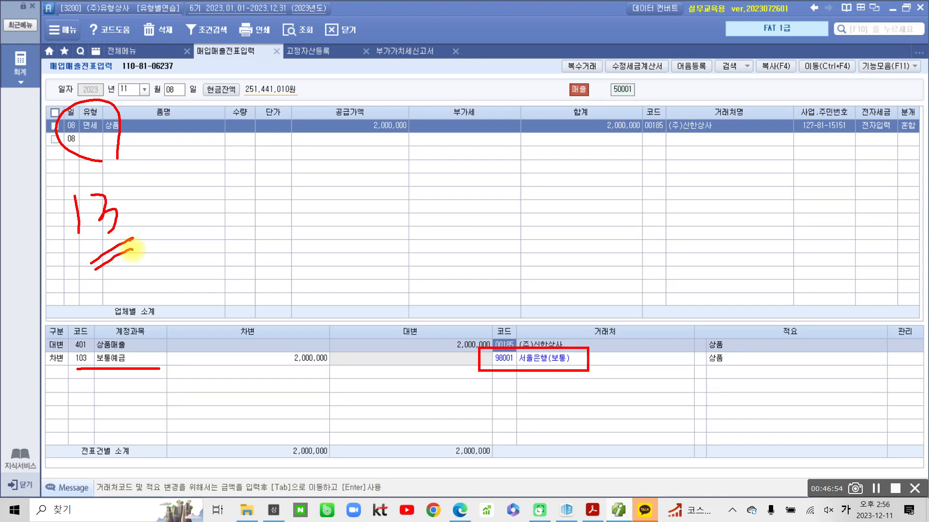
key("Escape")
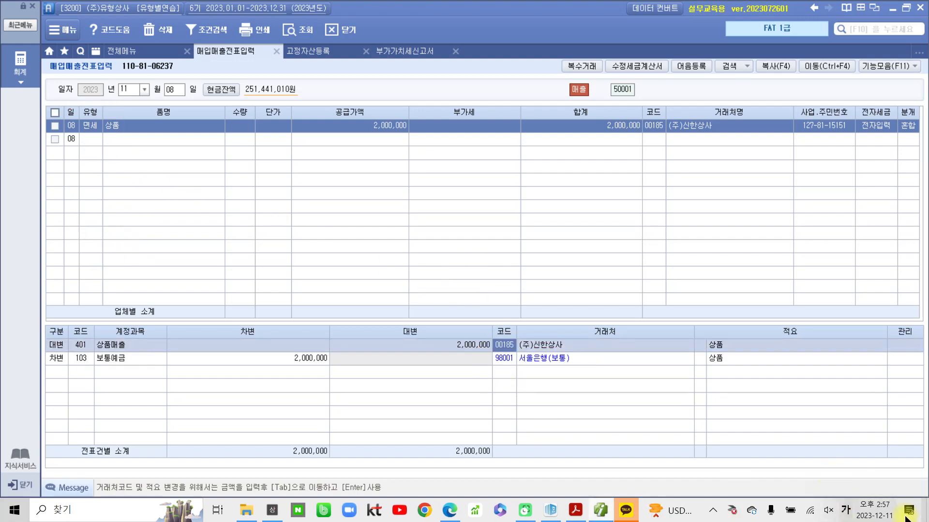